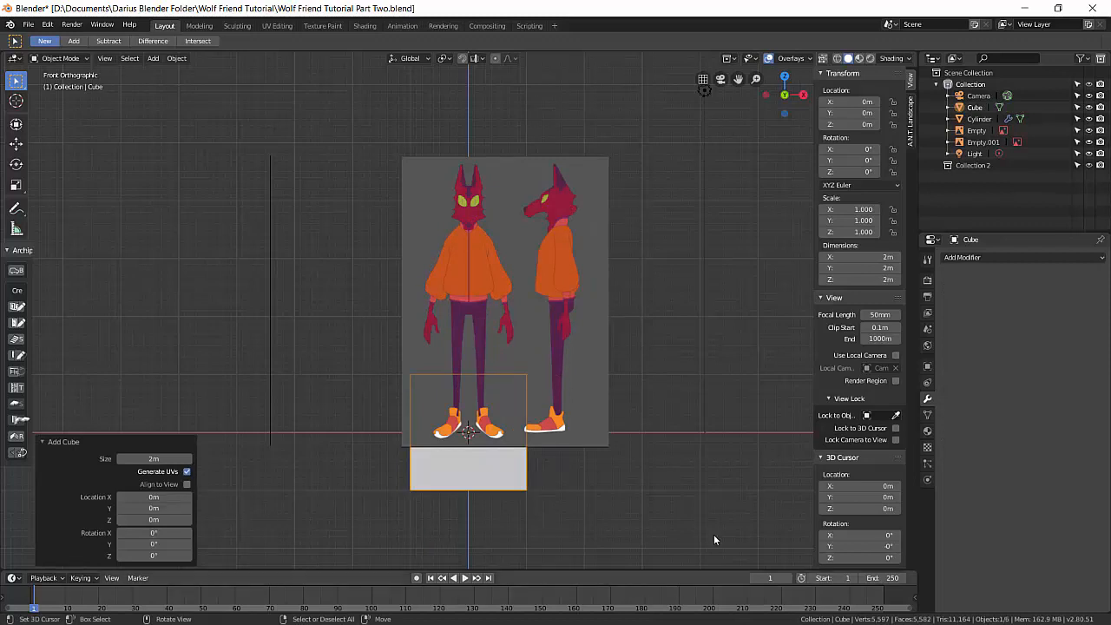
# - Move the cube's mesh straight up about 4.09 m in Edit Mode to head height, and return to Object Mode in front view
pyautogui.moveTo(475, 453); pyautogui.dragTo(474, 388, button='middle')
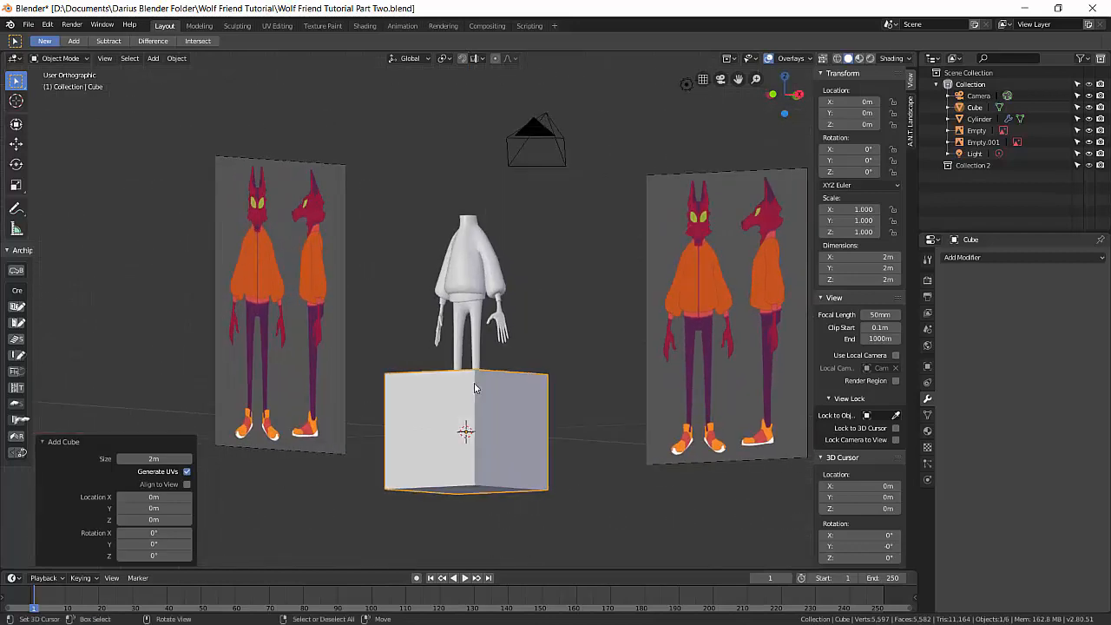
pyautogui.press('Tab')
pyautogui.press('g')
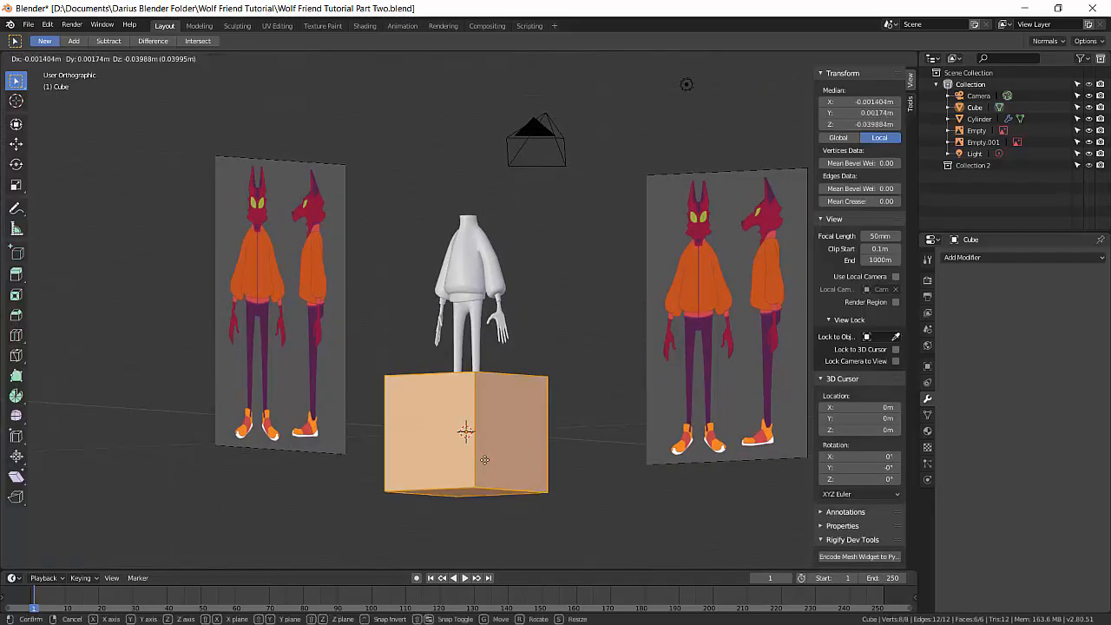
pyautogui.press('z')
pyautogui.click(511, 143)
pyautogui.scroll(3, 512, 217)
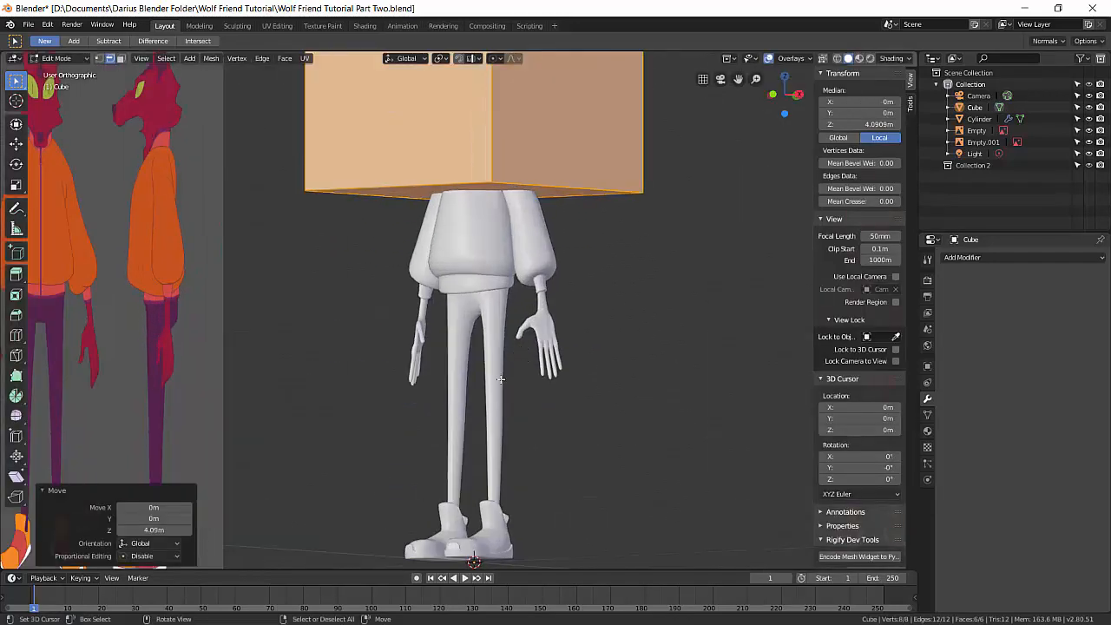
pyautogui.keyDown('shift'); pyautogui.moveTo(493, 349); pyautogui.dragTo(534, 236, button='middle'); pyautogui.keyUp('shift')
pyautogui.scroll(3, 521, 348)
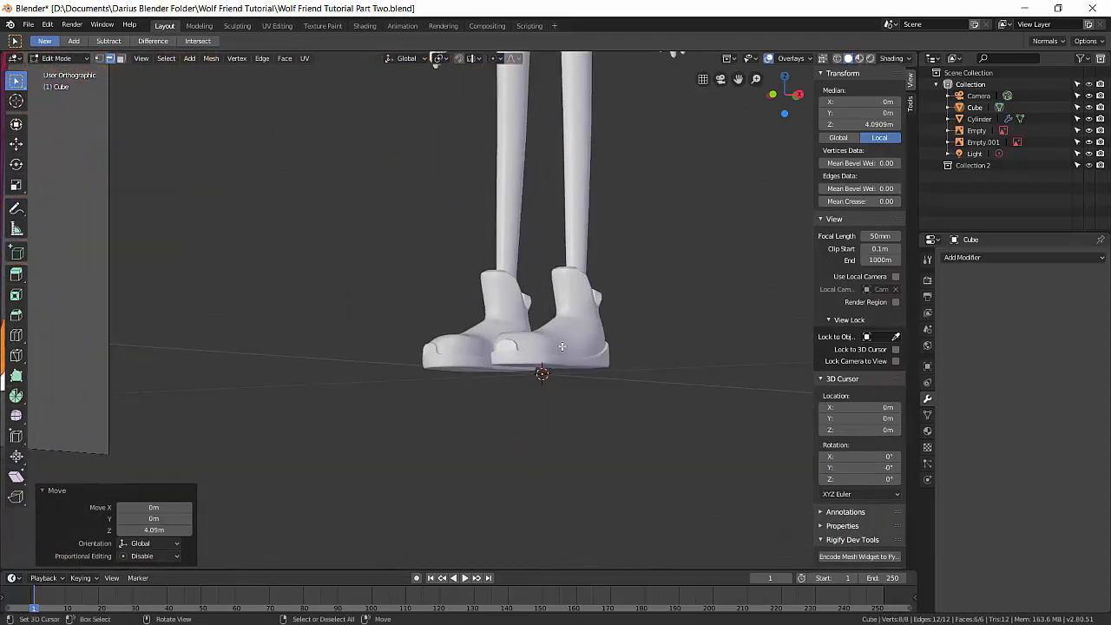
pyautogui.scroll(-5, 526, 339)
pyautogui.moveTo(525, 338); pyautogui.dragTo(510, 296, button='middle')
pyautogui.press('KP_1')
pyautogui.press('Tab')
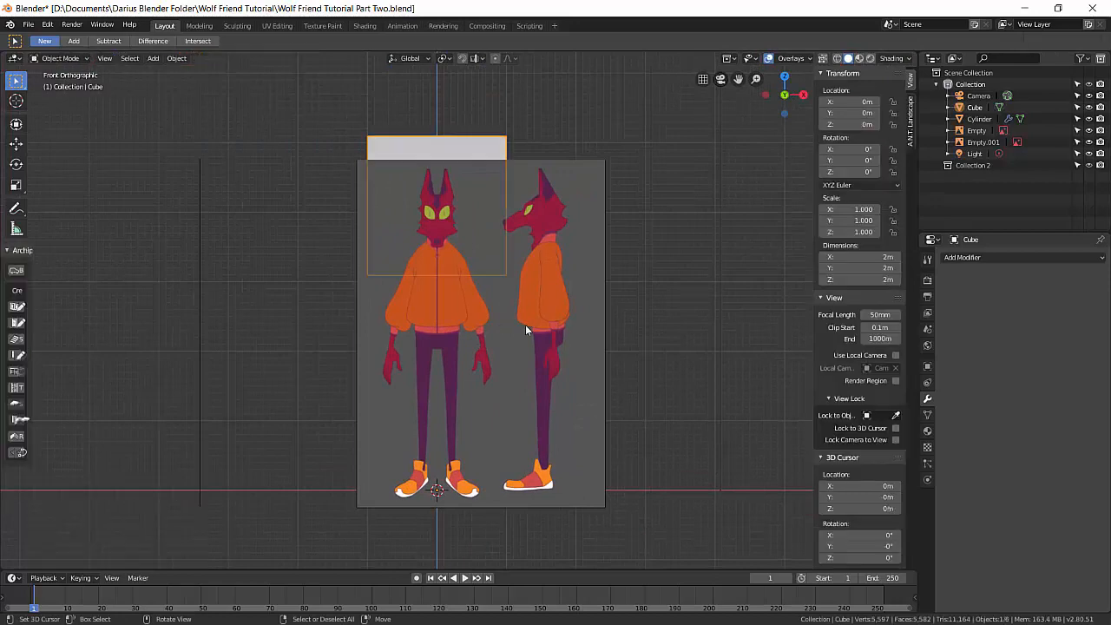
# - Enable Use Alpha on both the front and side reference images so they display semi-transparently
pyautogui.click(581, 227)
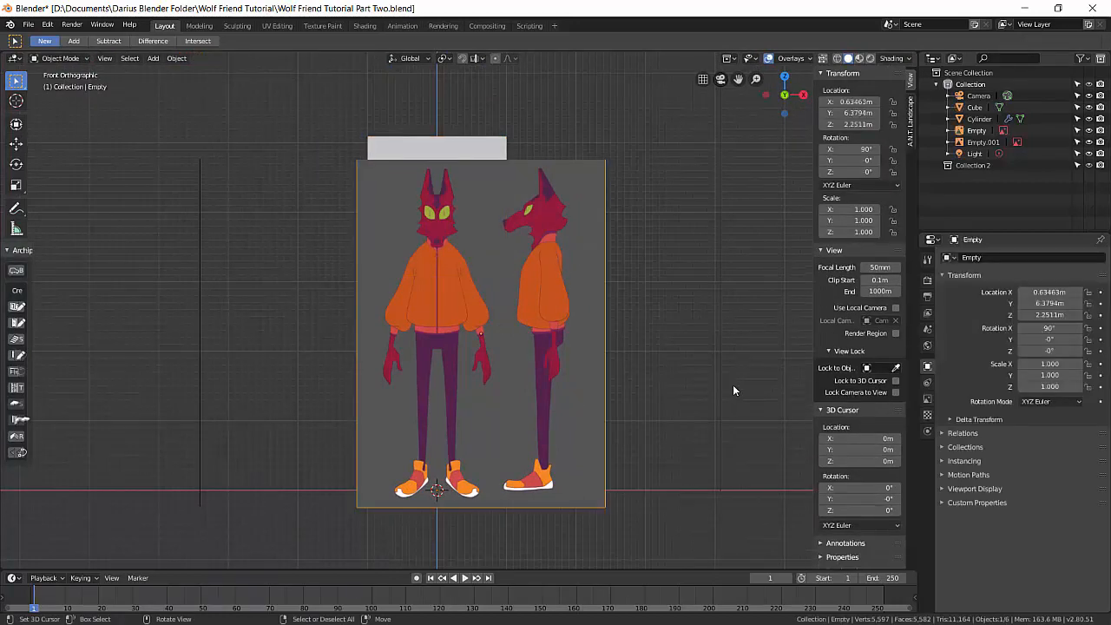
pyautogui.moveTo(512, 416); pyautogui.dragTo(586, 447, button='middle')
pyautogui.moveTo(615, 195); pyautogui.dragTo(251, 261, button='middle')
pyautogui.click(250, 259)
pyautogui.click(730, 261)
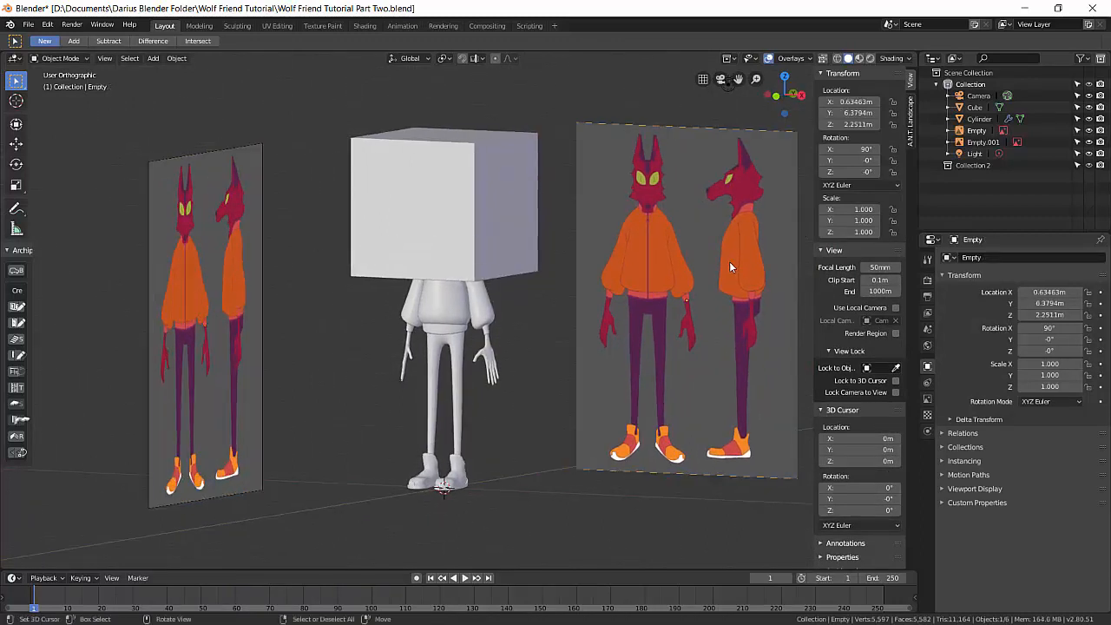
pyautogui.click(588, 173)
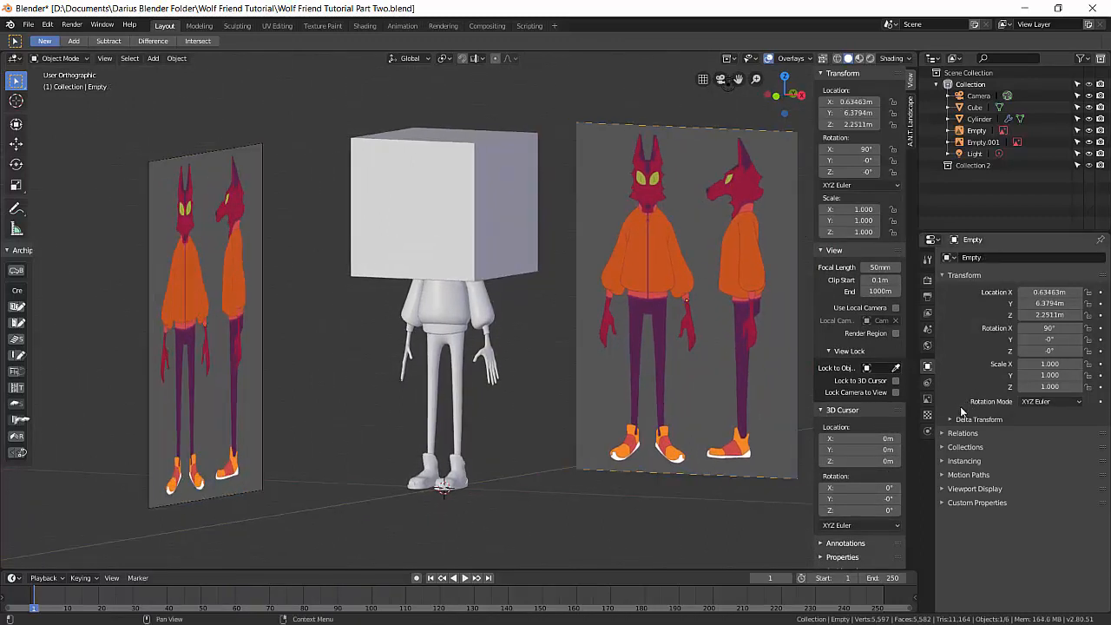
pyautogui.click(927, 400)
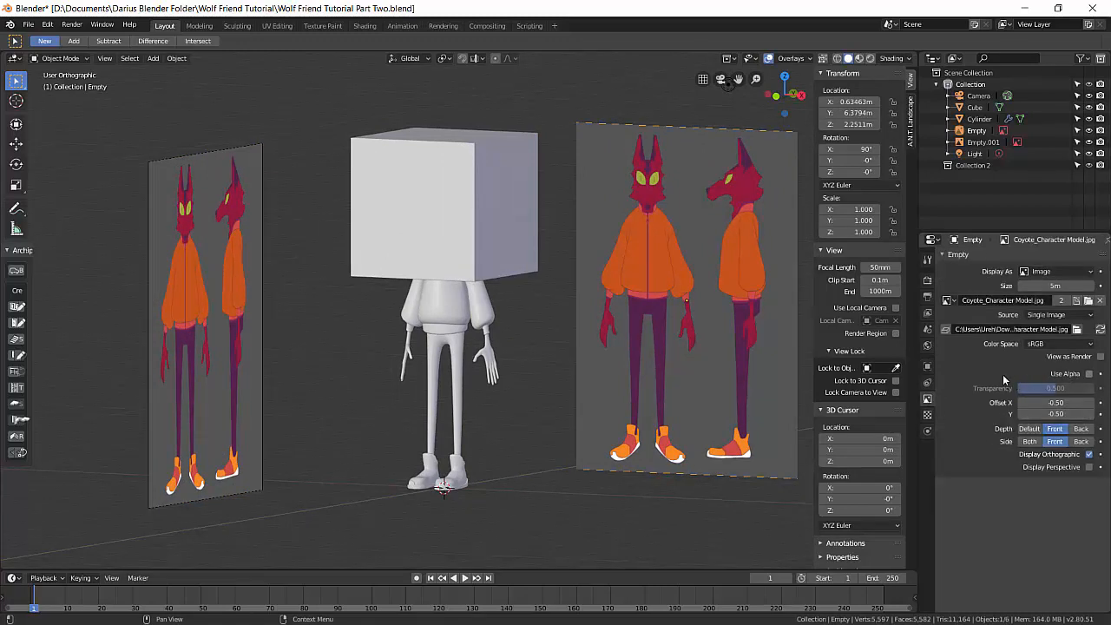
pyautogui.click(1090, 375)
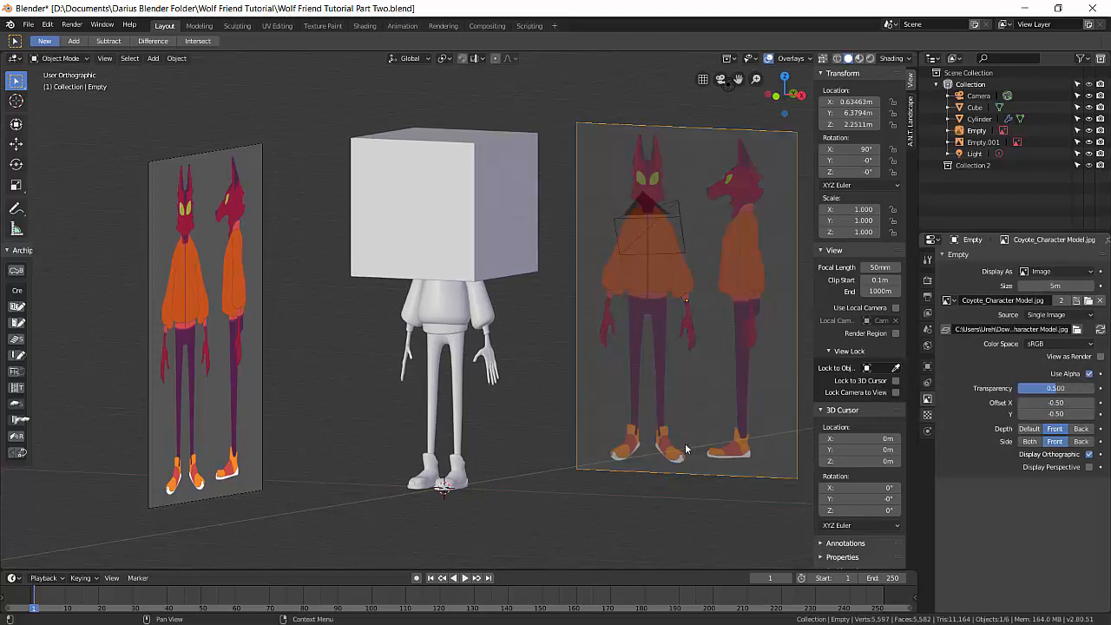
pyautogui.click(247, 365)
pyautogui.click(1090, 373)
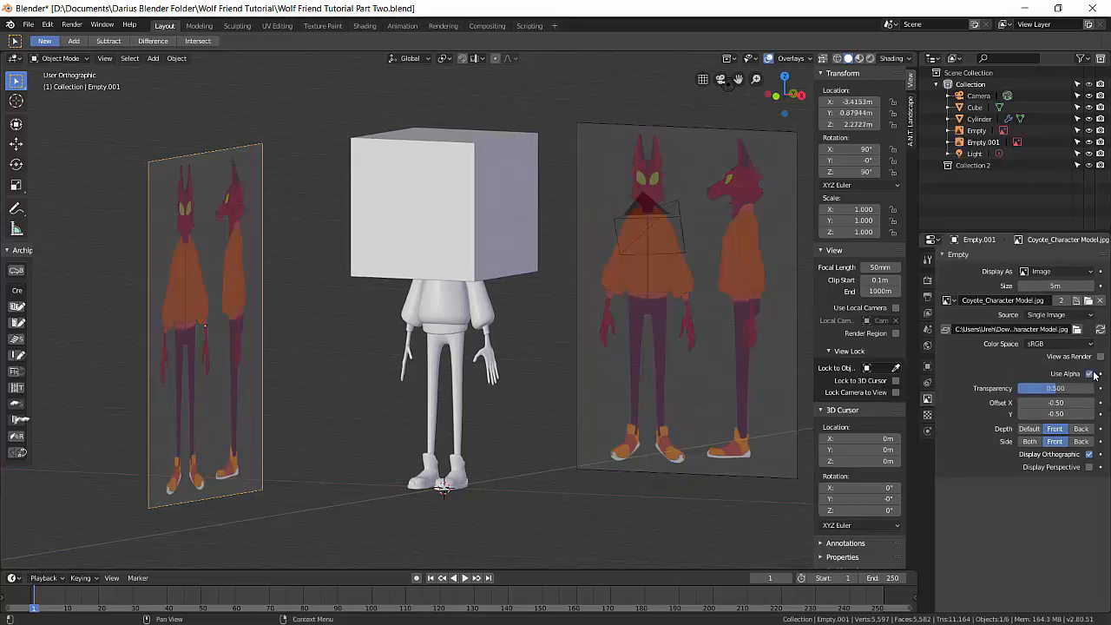
# - Scale the cube's mesh down uniformly to about 0.192 in Edit Mode to fit within the head in the front reference
pyautogui.moveTo(487, 183); pyautogui.dragTo(485, 299, button='middle')
pyautogui.scroll(7, 485, 299)
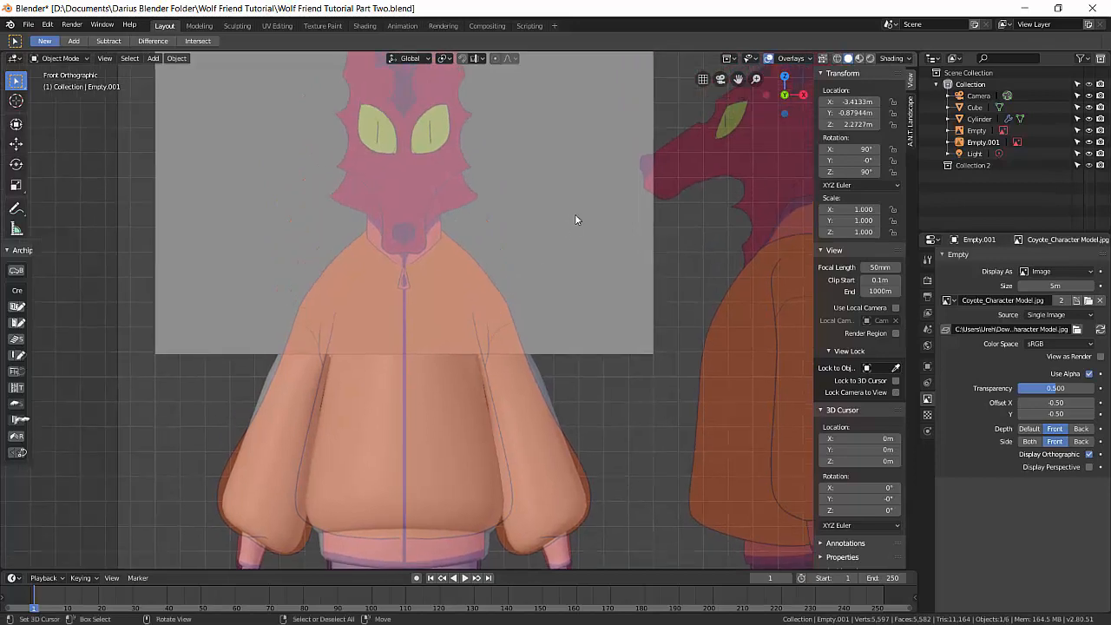
pyautogui.click(644, 199)
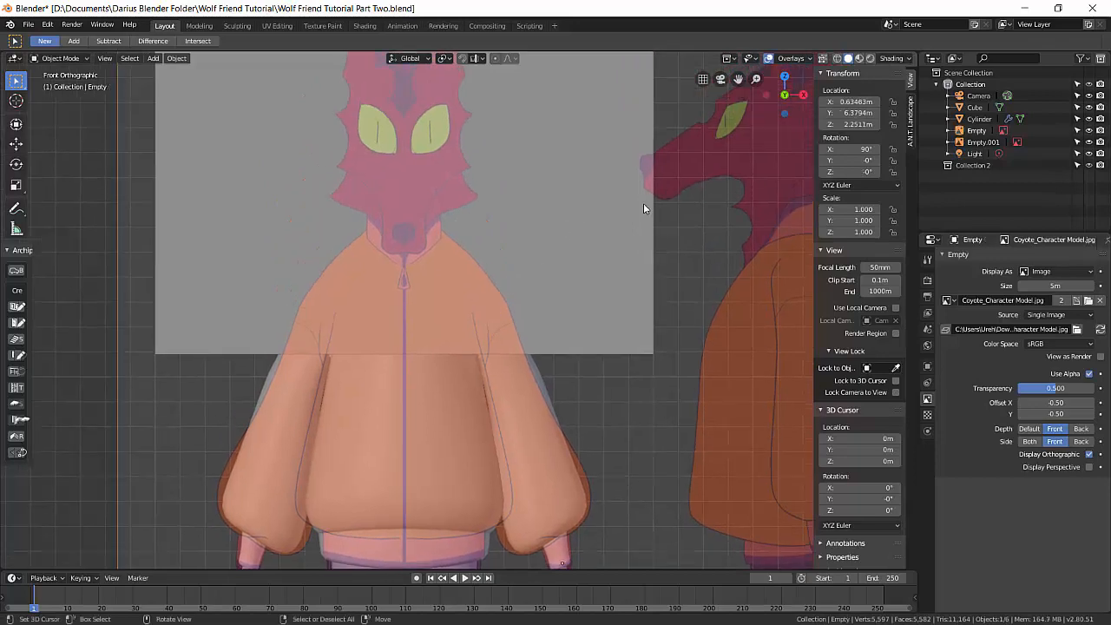
pyautogui.click(652, 209)
pyautogui.press('Tab')
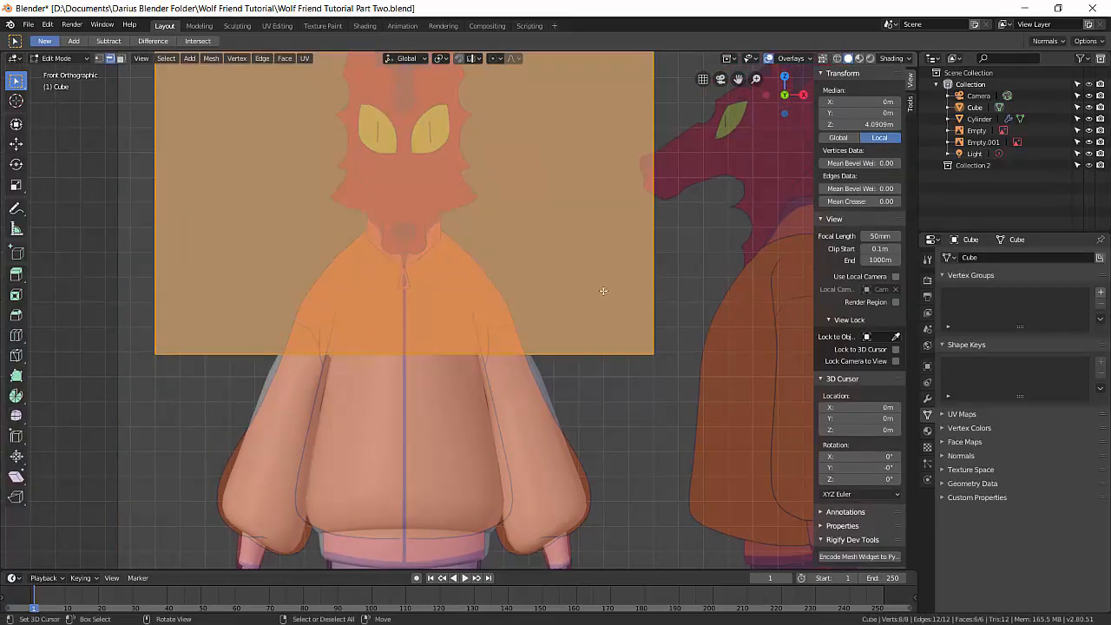
pyautogui.scroll(-5, 567, 263)
pyautogui.scroll(3, 455, 297)
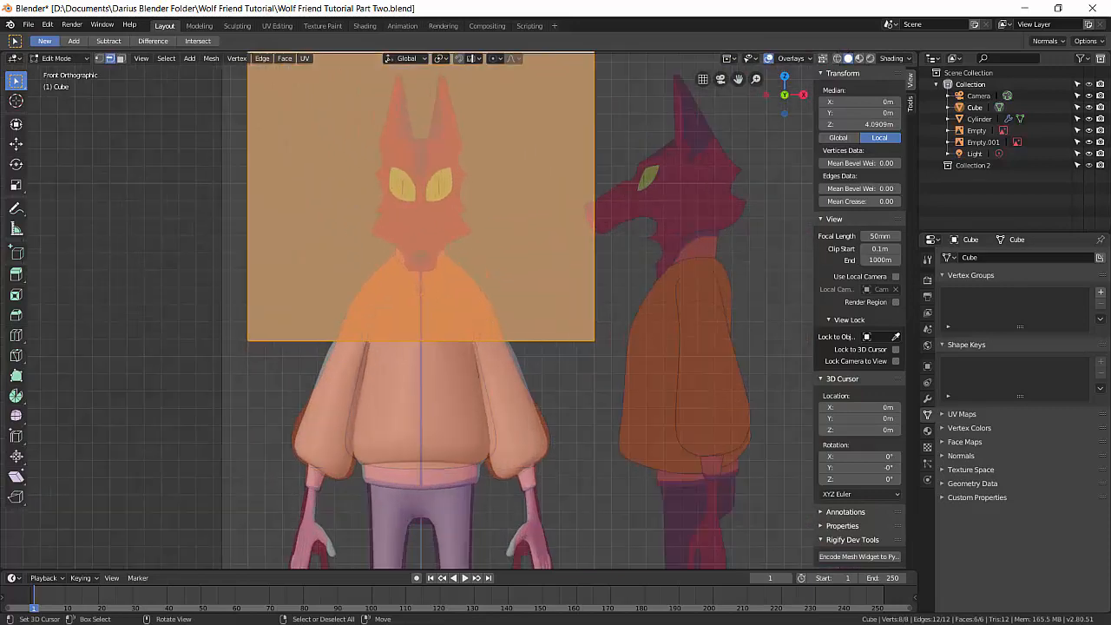
pyautogui.press('s')
pyautogui.click(460, 216)
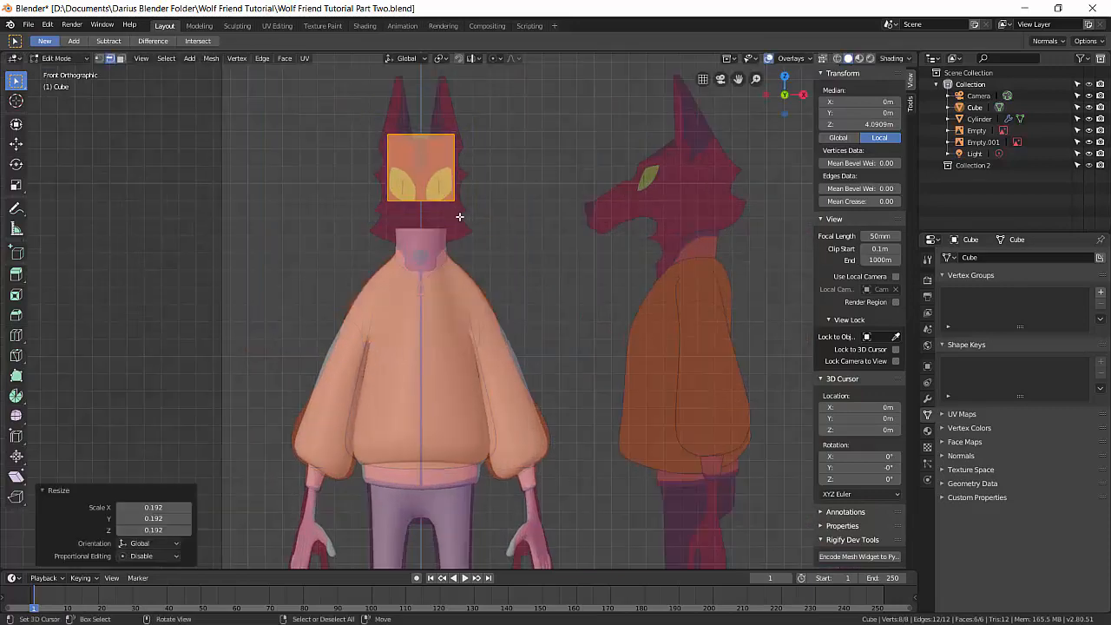
# - Extrude the cube's front face toward the muzzle in side view and scale the new end face to about 0.857
pyautogui.press('KP_3')
pyautogui.scroll(6, 521, 286)
pyautogui.scroll(-2, 565, 310)
pyautogui.scroll(1, 577, 344)
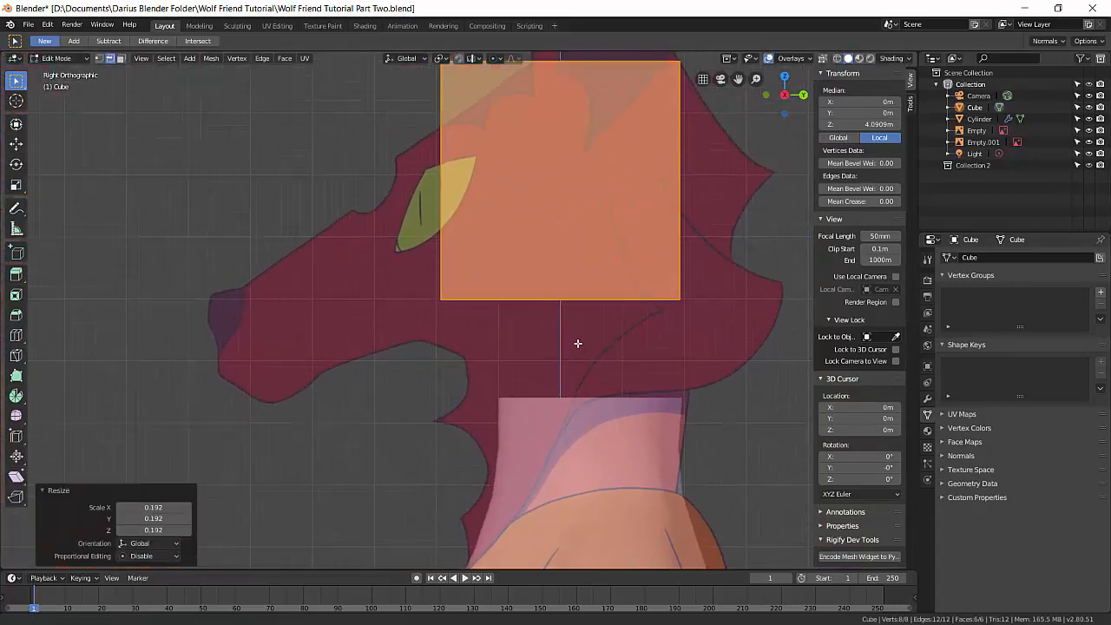
pyautogui.scroll(-3, 578, 344)
pyautogui.moveTo(577, 344); pyautogui.dragTo(469, 252, button='middle')
pyautogui.click(439, 233)
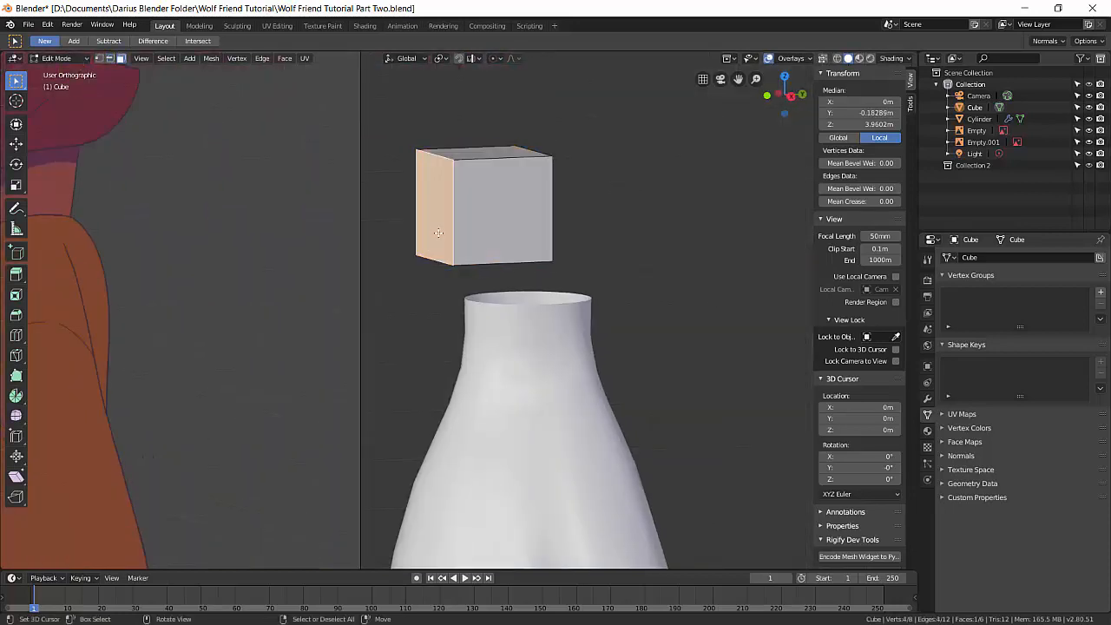
pyautogui.press('KP_3')
pyautogui.scroll(3, 494, 196)
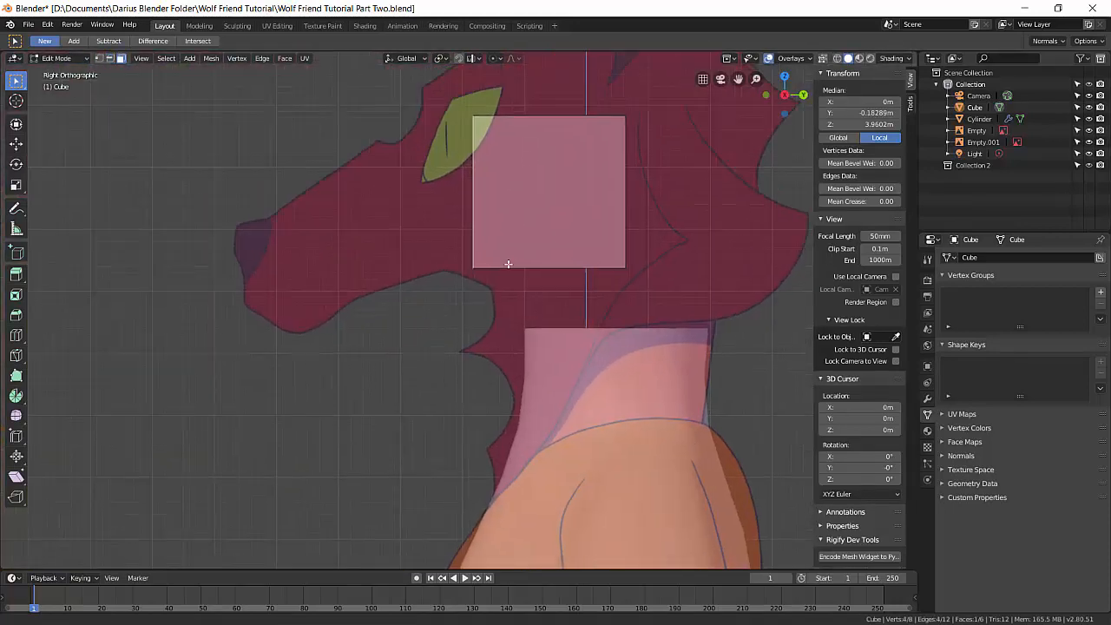
pyautogui.keyDown('ctrl'); pyautogui.rightClick(419, 239); pyautogui.keyUp('ctrl')
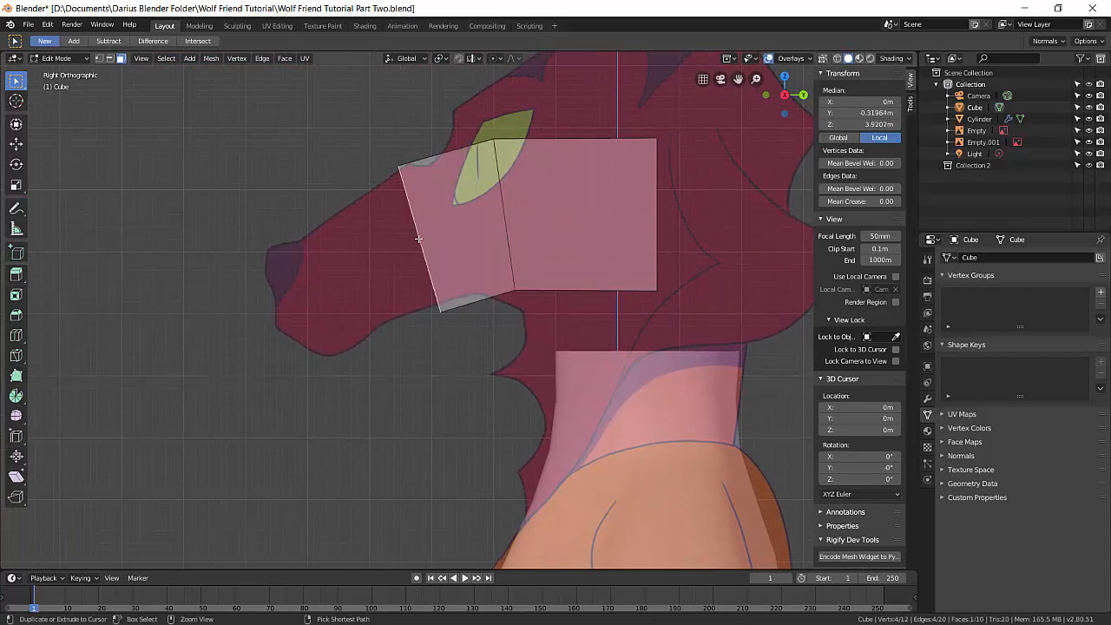
pyautogui.press('s')
pyautogui.click(448, 327)
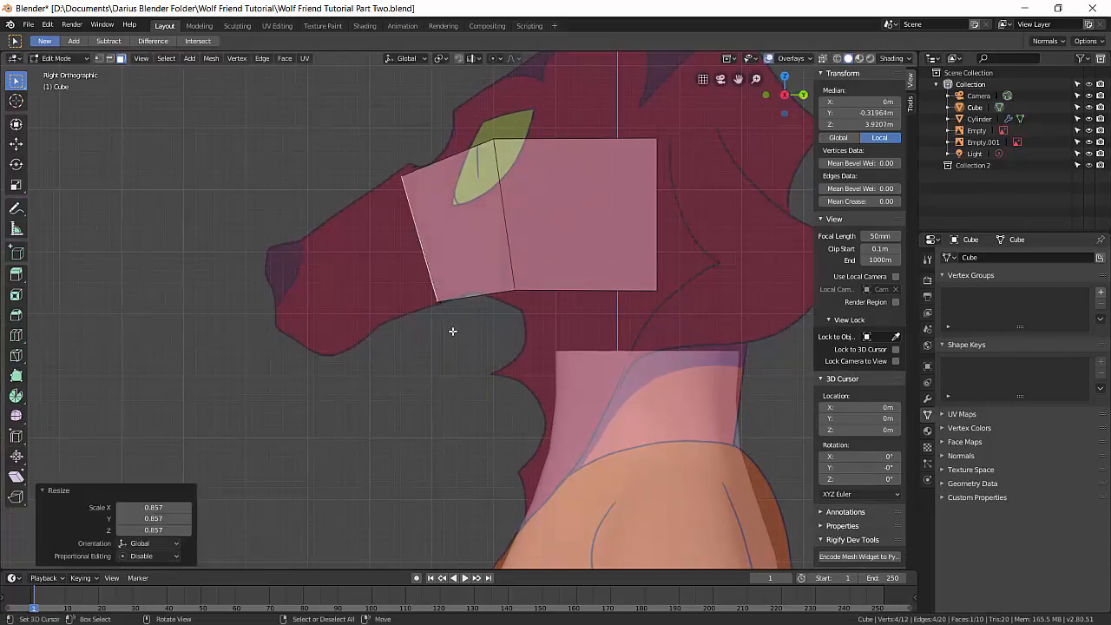
# - Extrude a second muzzle segment along the side reference and scale its end face to about 0.87
pyautogui.keyDown('ctrl'); pyautogui.rightClick(339, 277); pyautogui.keyUp('ctrl')
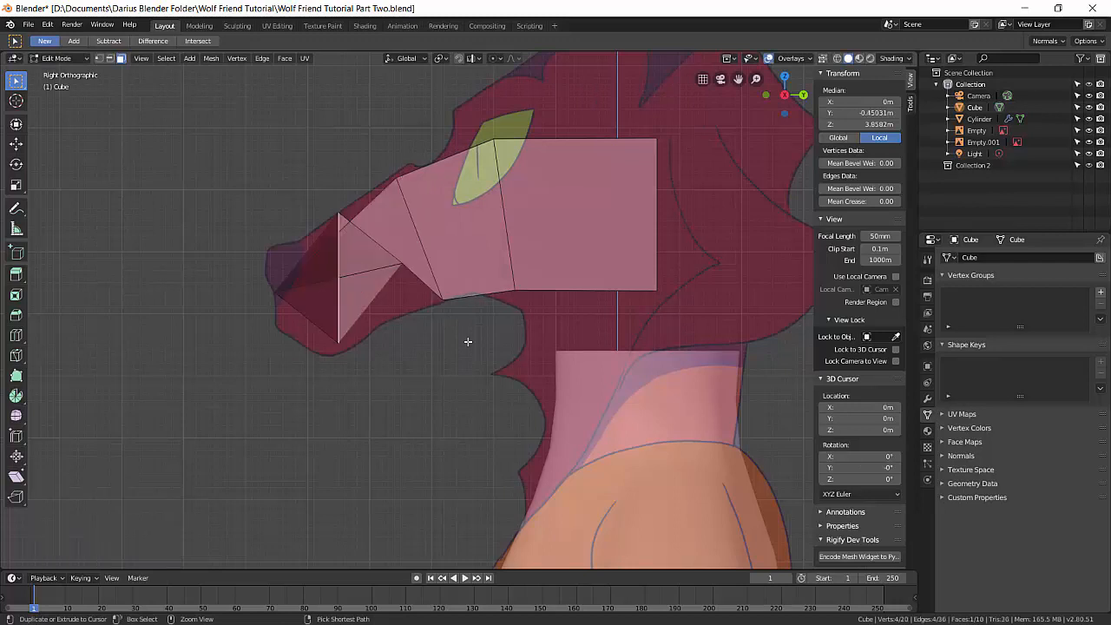
pyautogui.hotkey('ctrl', 'z')
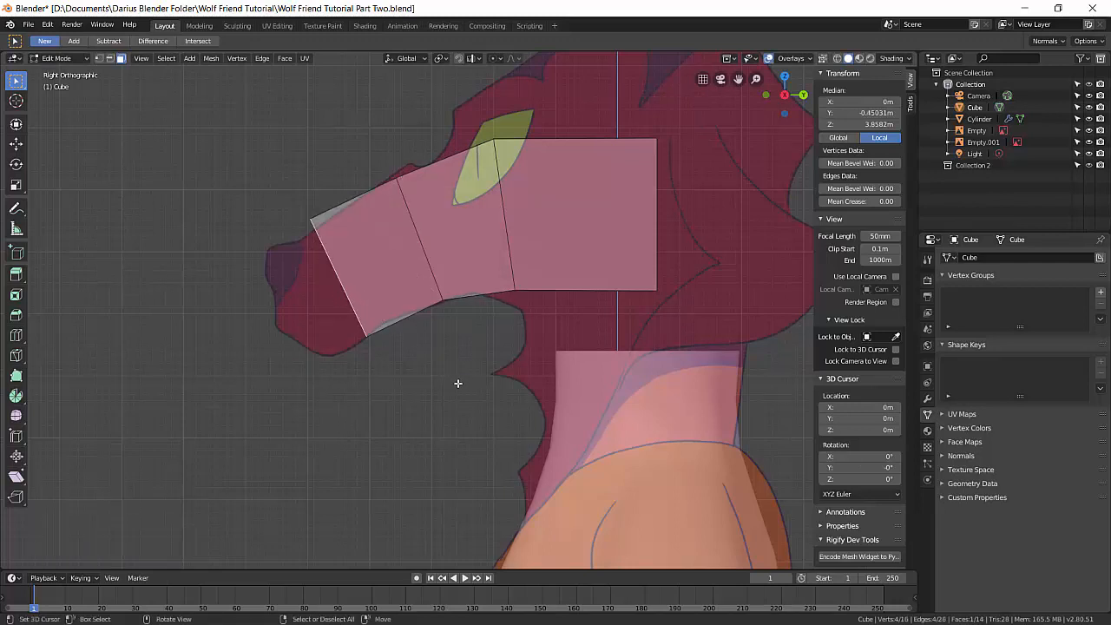
pyautogui.press('s')
pyautogui.click(402, 345)
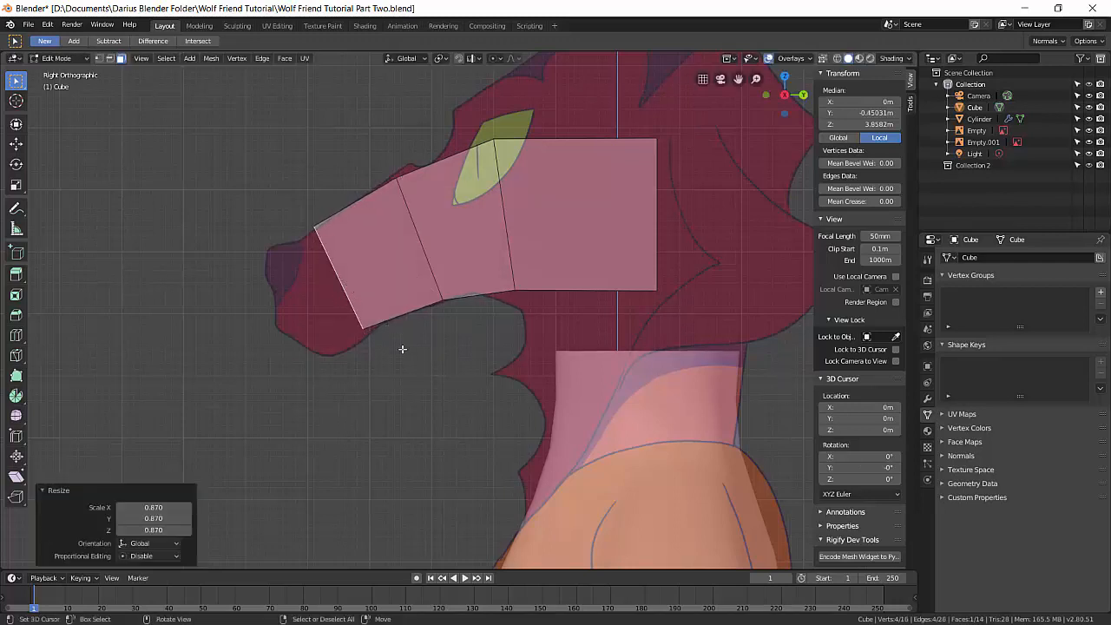
# - Extrude a third muzzle segment down to the snout tip and scale its end face to about 0.793
pyautogui.keyDown('ctrl'); pyautogui.rightClick(297, 327); pyautogui.keyUp('ctrl')
pyautogui.press('s')
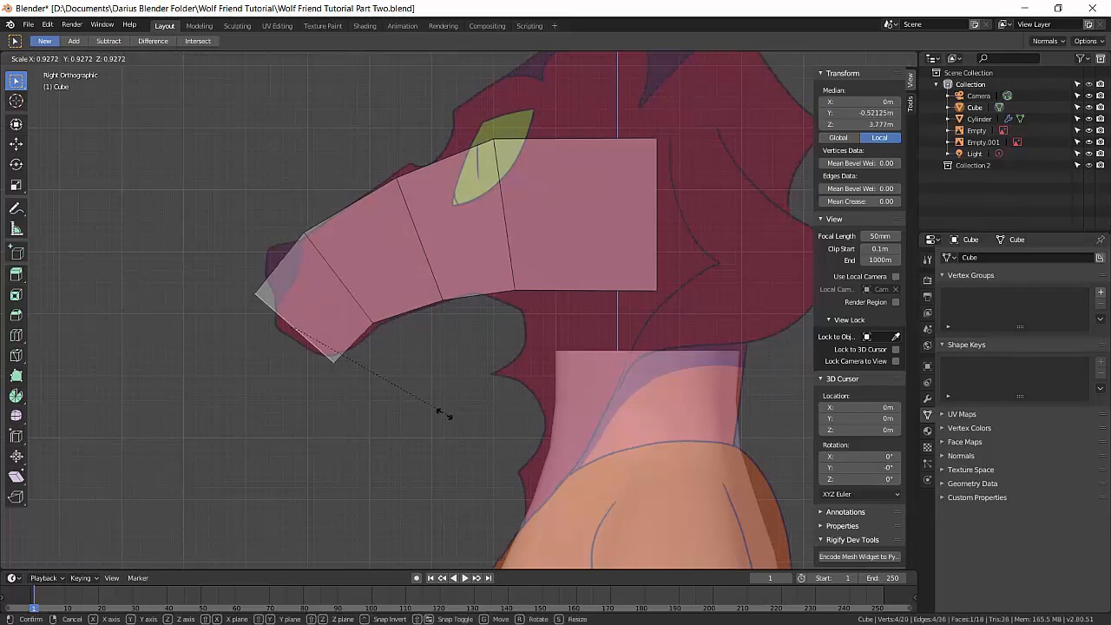
pyautogui.click(424, 403)
# - Rotate and shift the underside face of the snout-tip segment in side view to follow the chin outline
pyautogui.moveTo(424, 403); pyautogui.dragTo(402, 273, button='middle')
pyautogui.press('KP_3')
pyautogui.scroll(3, 367, 285)
pyautogui.scroll(1, 405, 280)
pyautogui.scroll(1, 409, 370)
pyautogui.scroll(2, 444, 368)
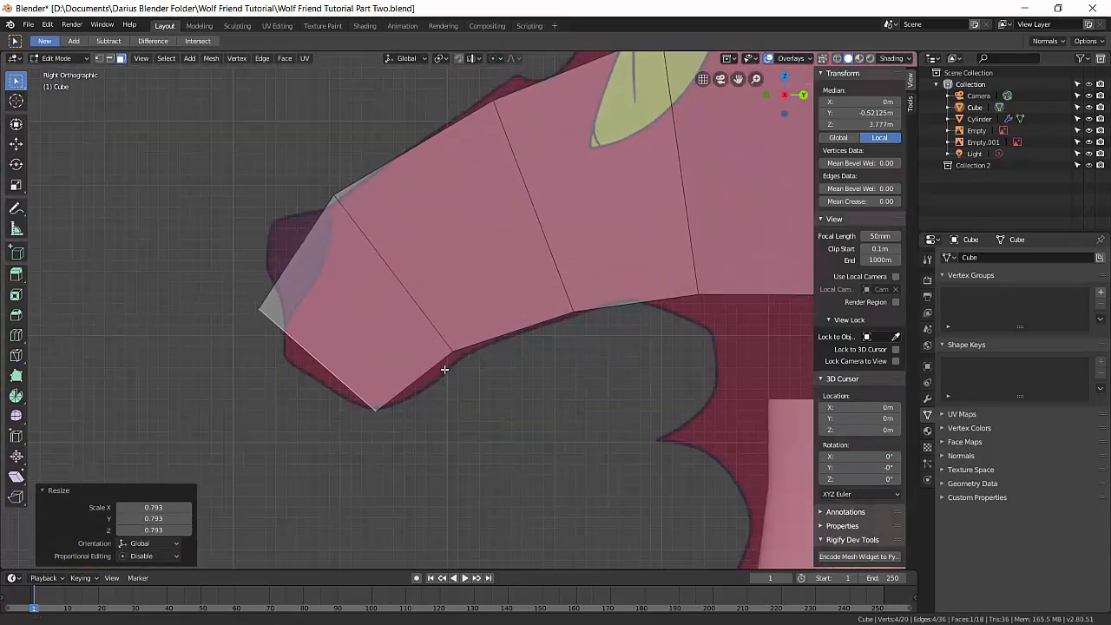
pyautogui.moveTo(427, 371); pyautogui.dragTo(423, 377, button='middle')
pyautogui.click(422, 376)
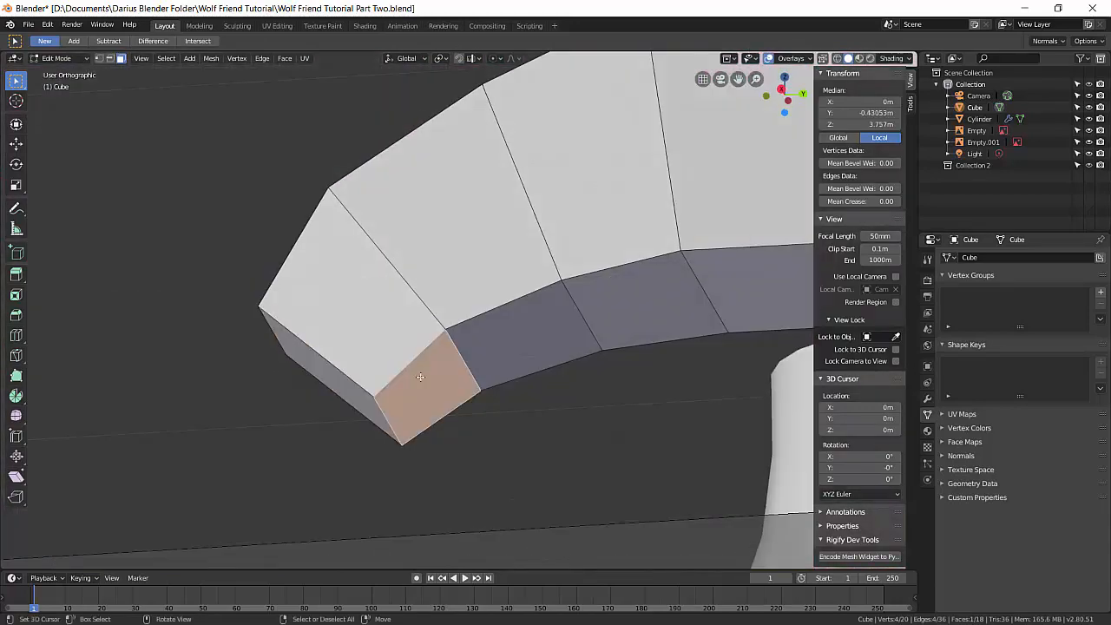
pyautogui.press('KP_3')
pyautogui.press('r')
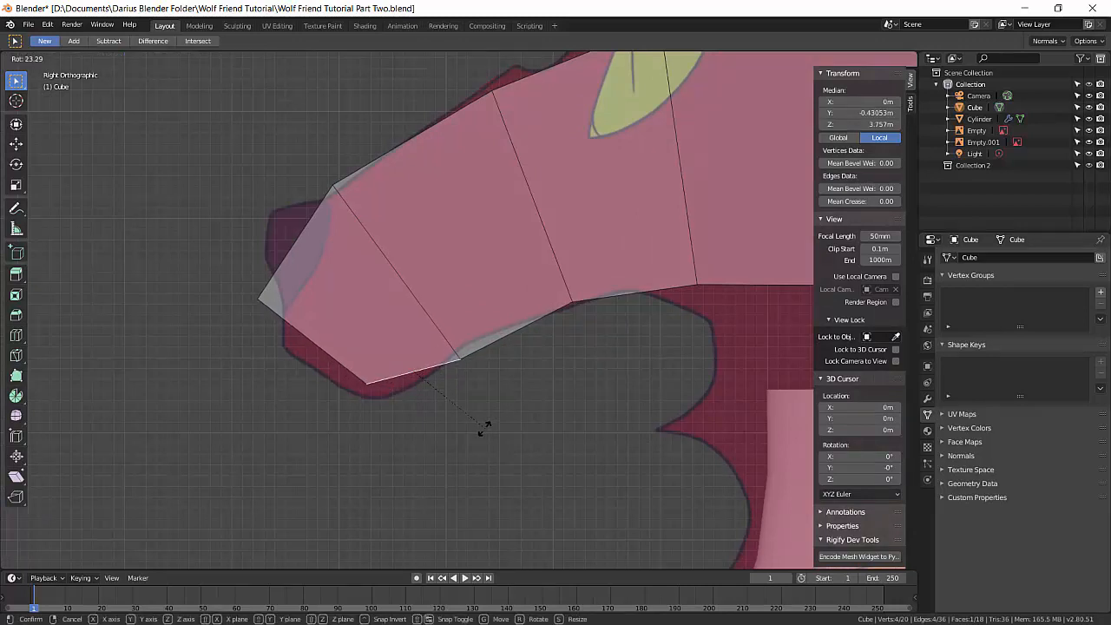
pyautogui.click(512, 407)
pyautogui.press('g')
pyautogui.click(524, 389)
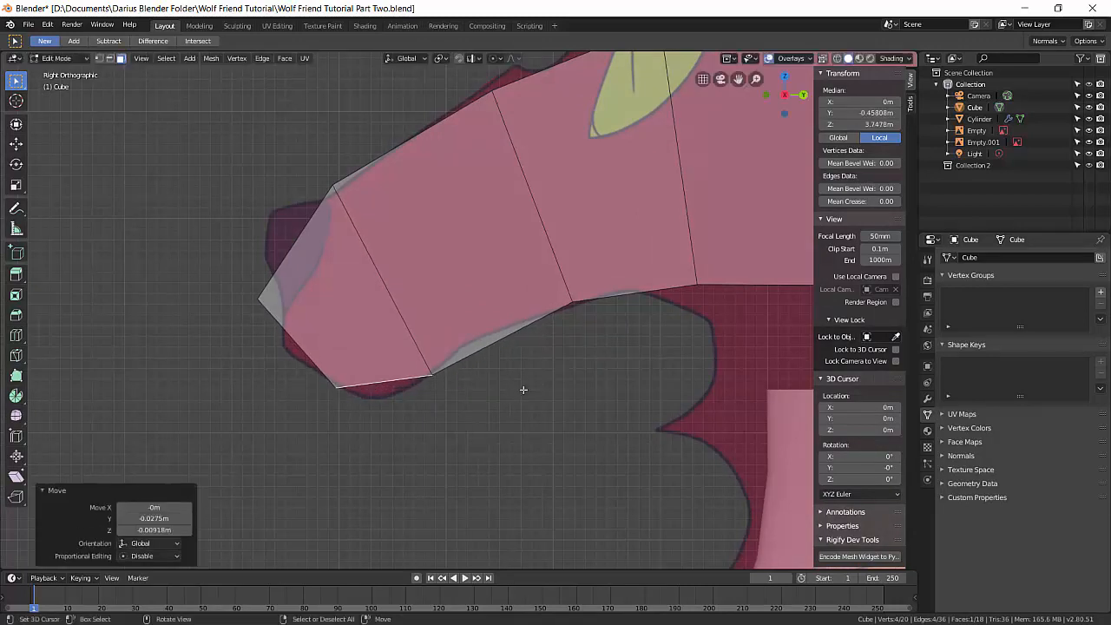
pyautogui.press('r')
pyautogui.click(550, 388)
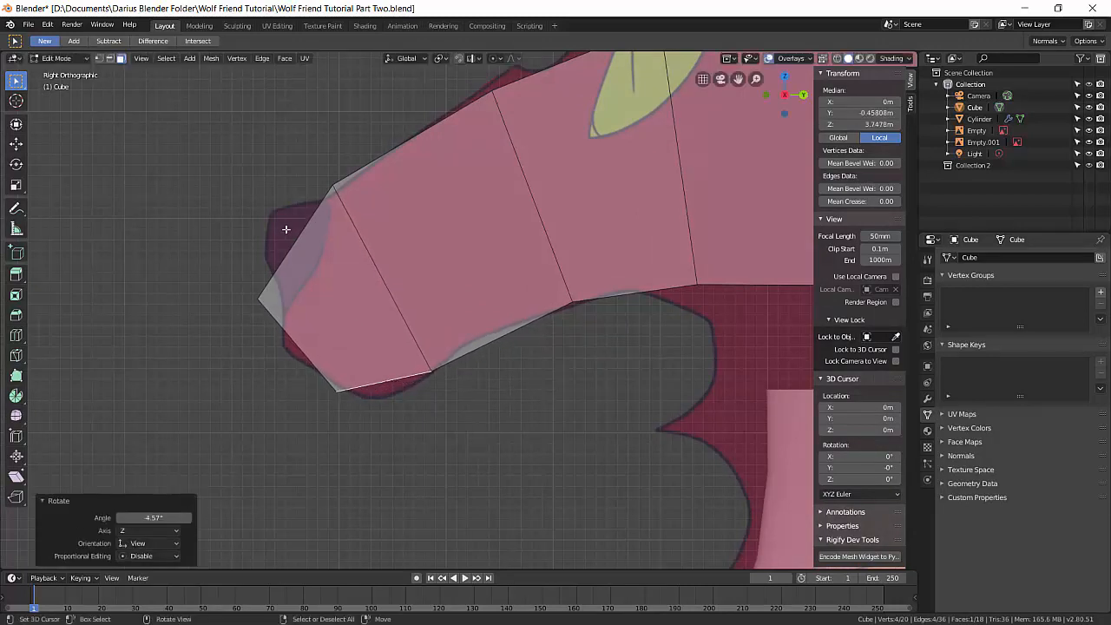
# - Move the snout's front face back and rotate it about -12.6° to line up with the base of the nose in the side reference
pyautogui.moveTo(286, 228); pyautogui.dragTo(290, 227, button='middle')
pyautogui.press('KP_3')
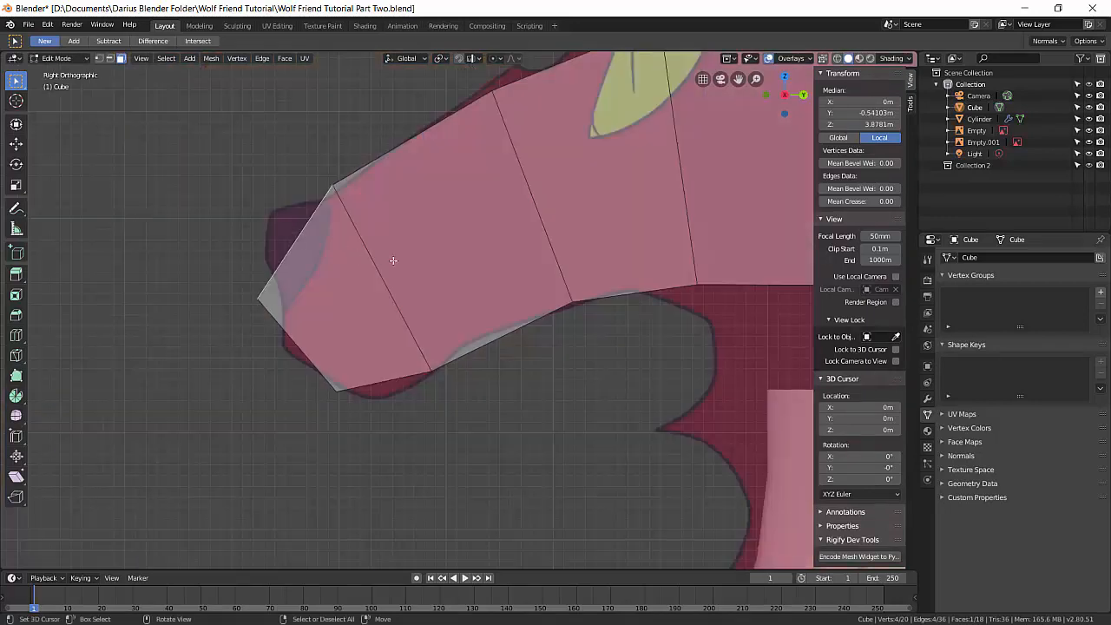
pyautogui.press('g')
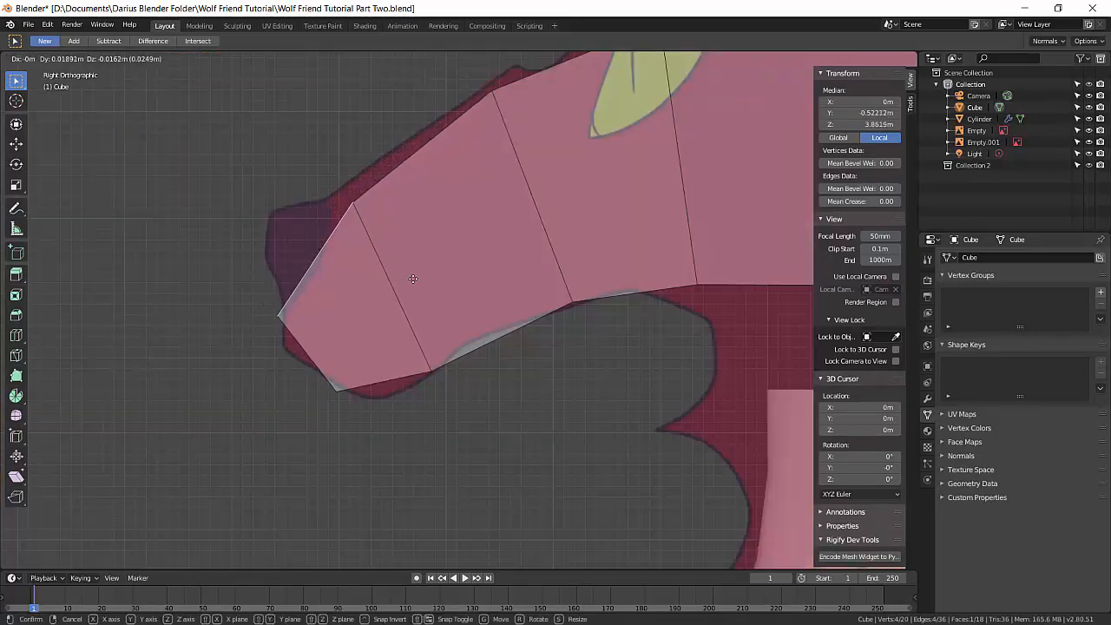
pyautogui.click(413, 279)
pyautogui.press('r')
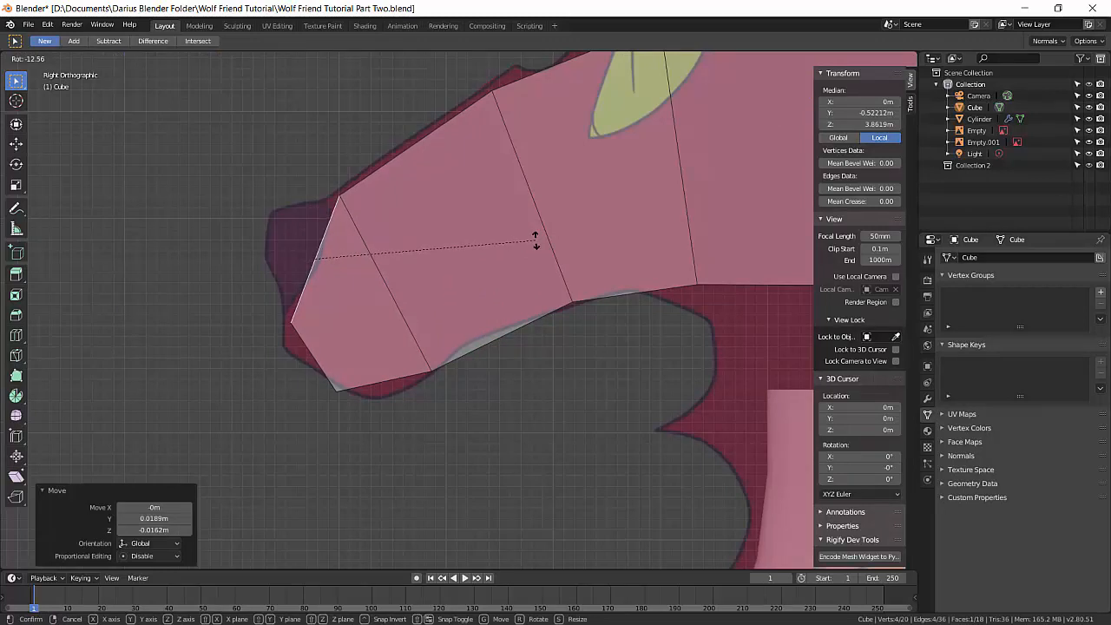
pyautogui.click(535, 241)
pyautogui.press('g')
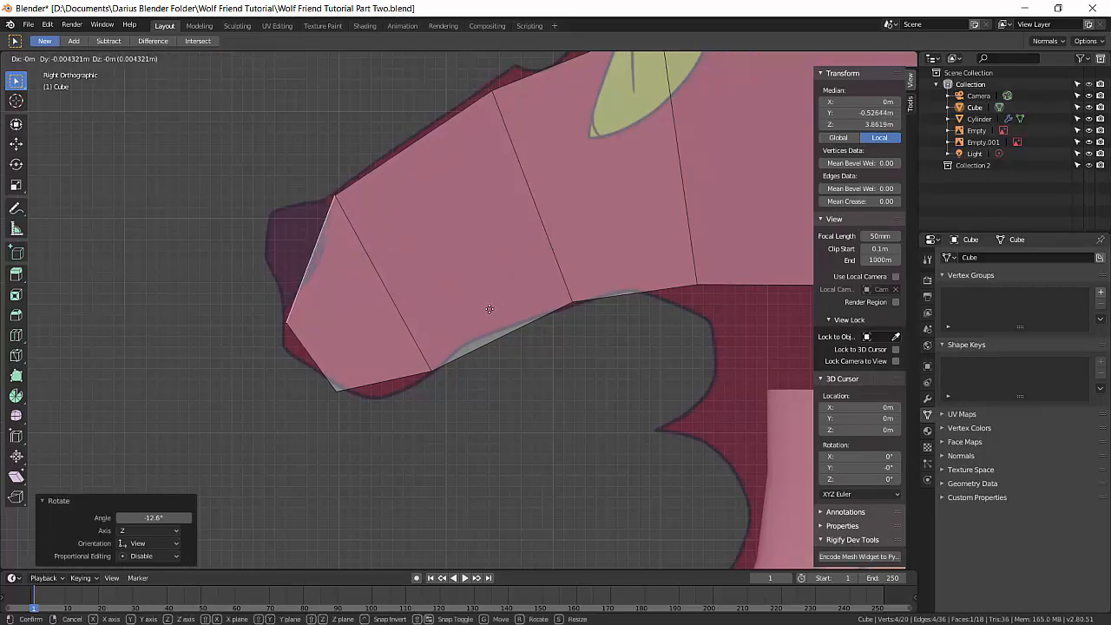
pyautogui.click(490, 309)
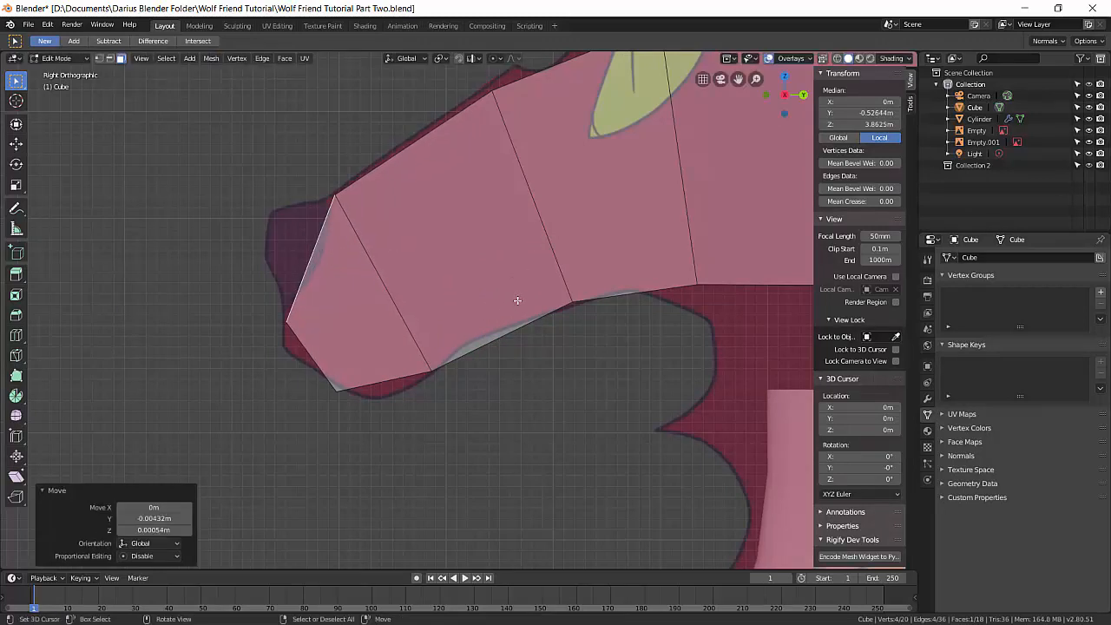
# - Extrude the head's rear face backward about 0.208 m in side view toward the back of the reference
pyautogui.scroll(-2, 488, 298)
pyautogui.scroll(-2, 438, 303)
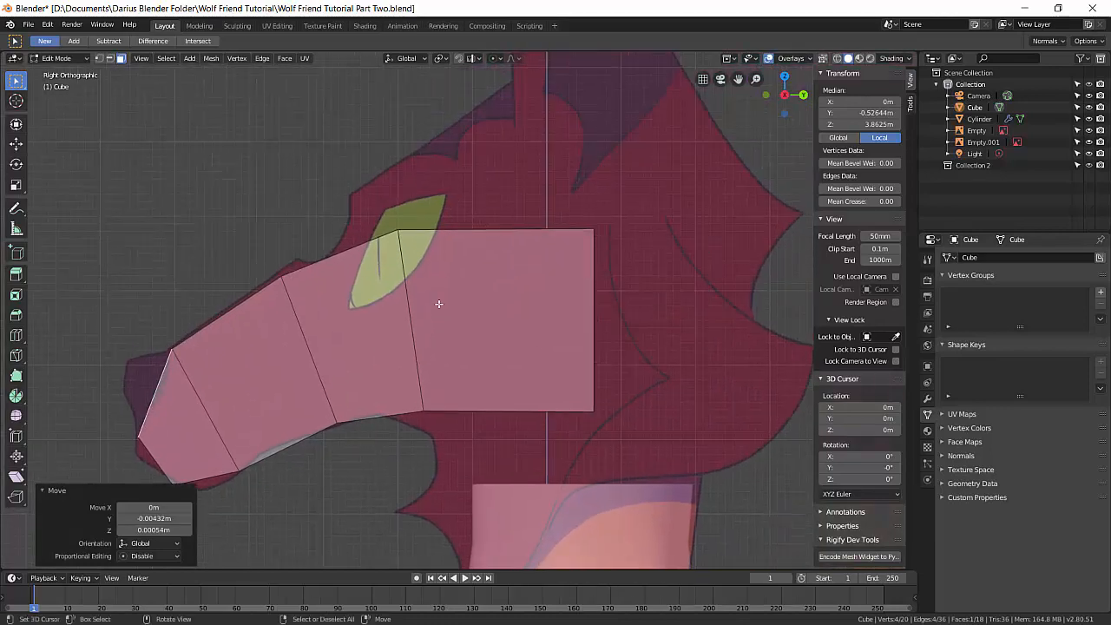
pyautogui.moveTo(627, 258); pyautogui.dragTo(593, 317, button='middle')
pyautogui.click(594, 317)
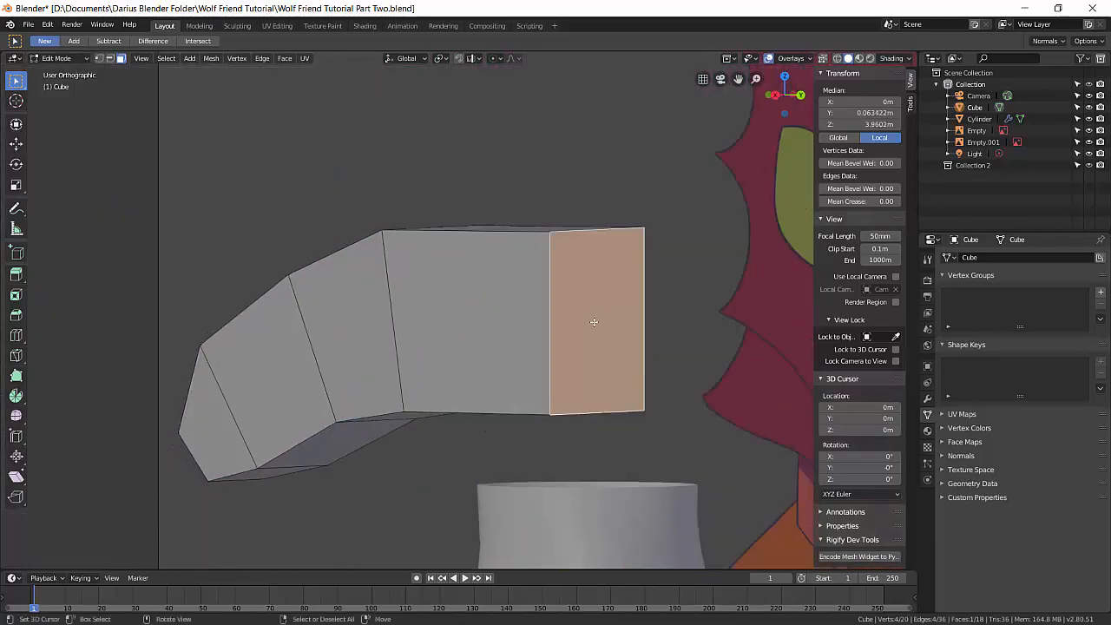
pyautogui.press('KP_3')
pyautogui.press('e')
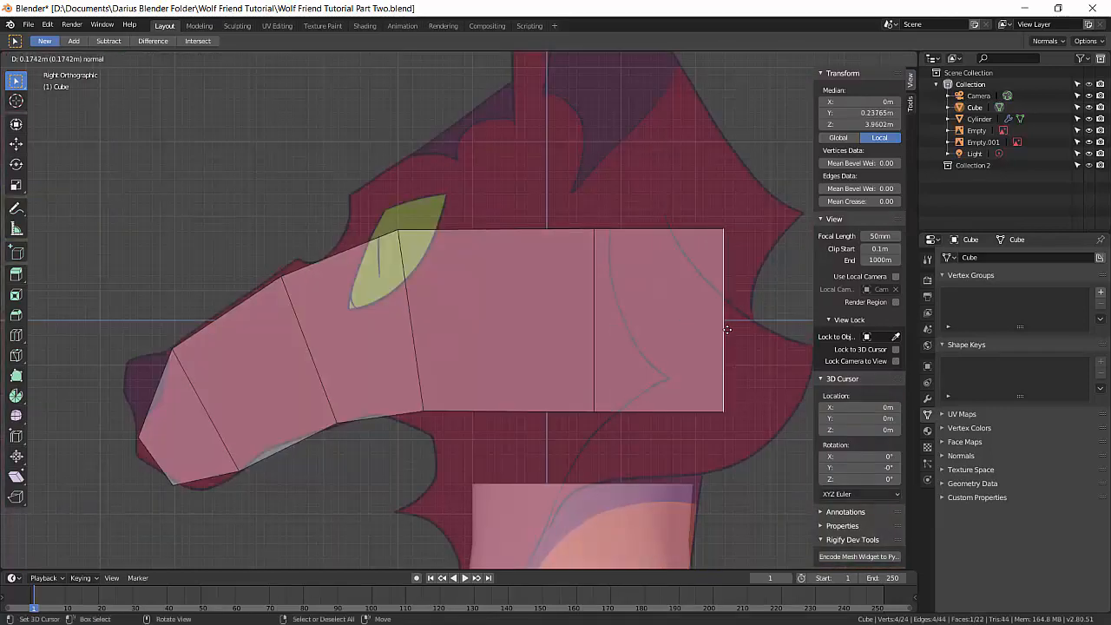
pyautogui.click(748, 321)
pyautogui.scroll(-3, 416, 308)
pyautogui.moveTo(348, 288); pyautogui.dragTo(382, 286, button='middle')
pyautogui.press('KP_3')
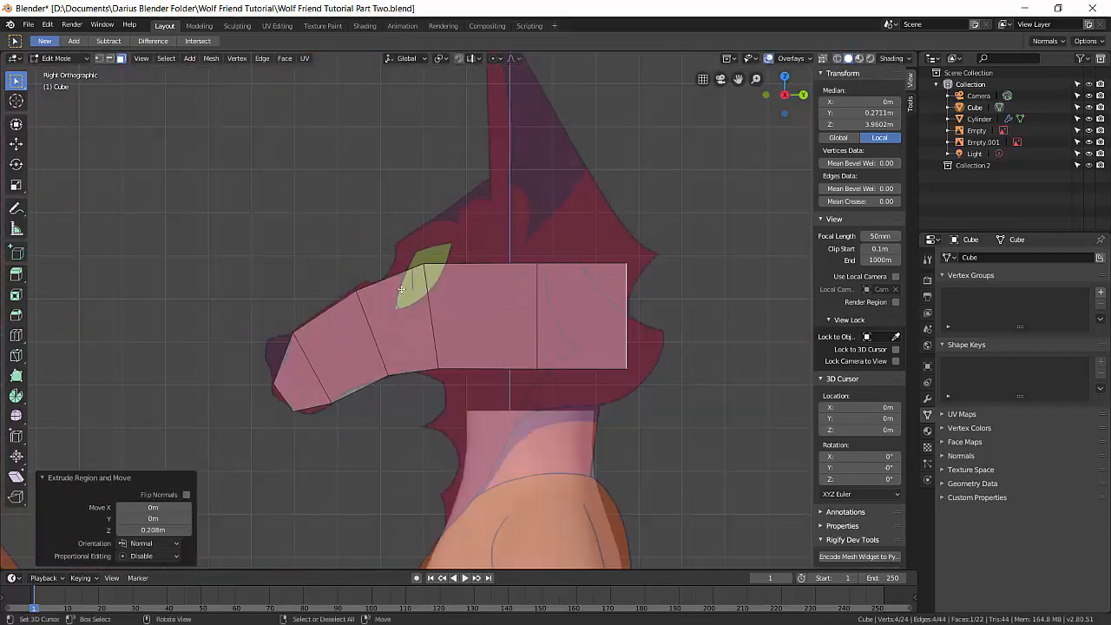
# - Slide the foremost muzzle edge loop back along the snout and nudge it onto the side reference outline
pyautogui.scroll(5, 391, 334)
pyautogui.keyDown('shift'); pyautogui.moveTo(377, 392); pyautogui.dragTo(476, 331, button='middle'); pyautogui.keyUp('shift')
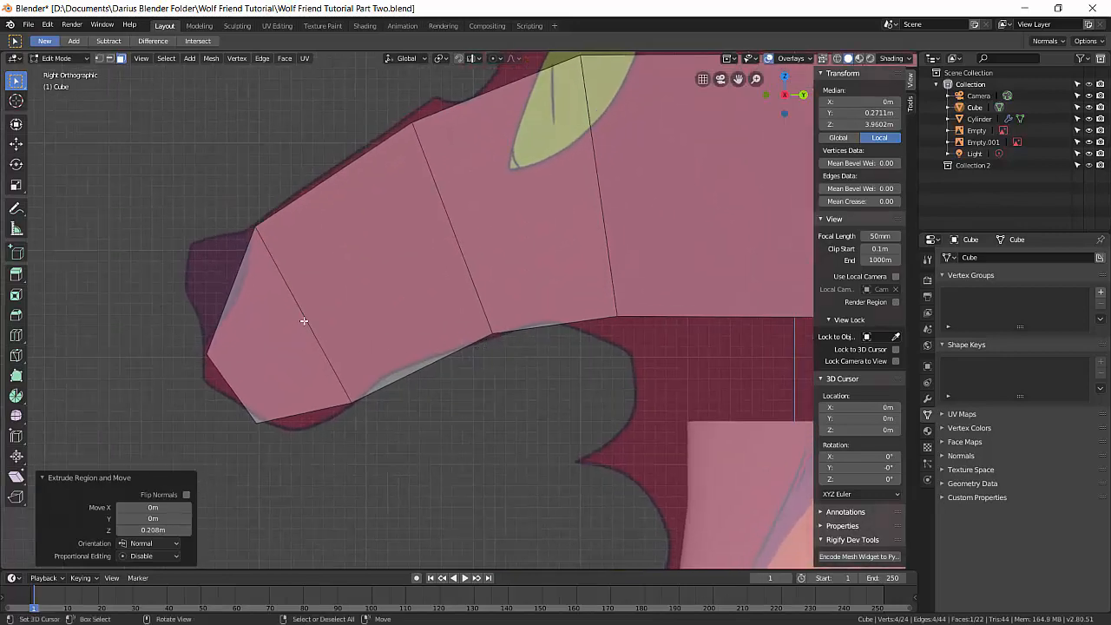
pyautogui.press('2')
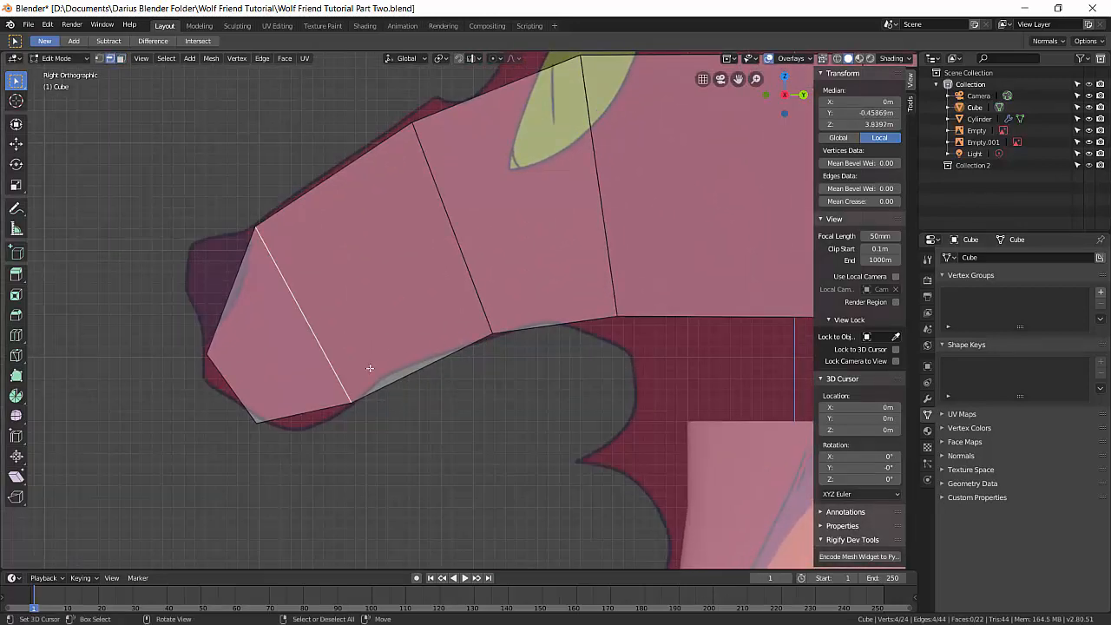
pyautogui.press('g')
pyautogui.press('g')
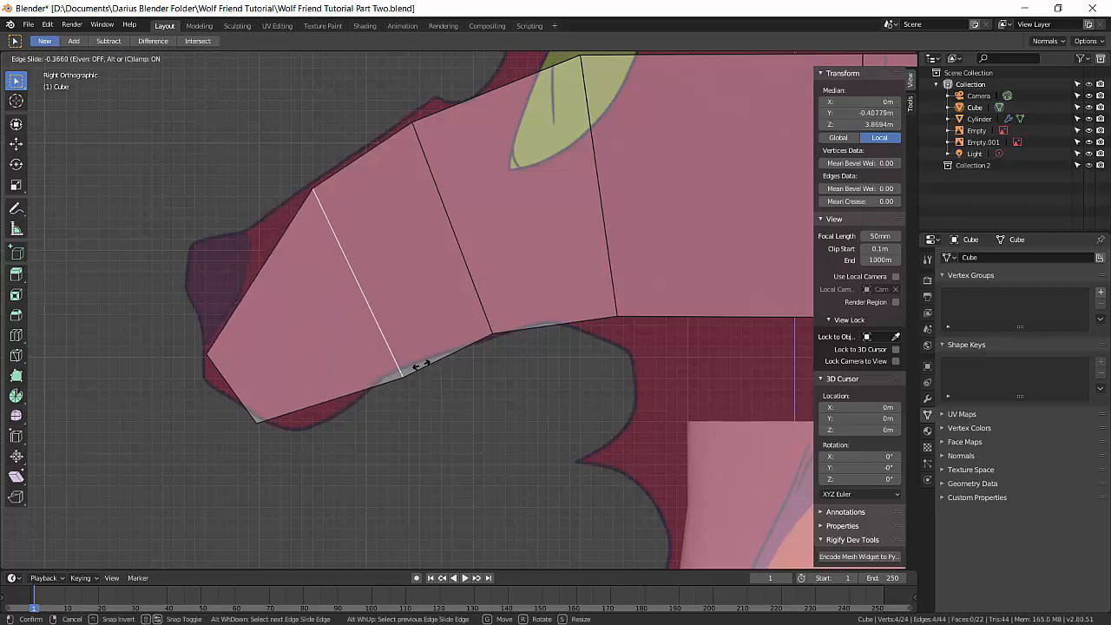
pyautogui.click(415, 389)
pyautogui.click(455, 318)
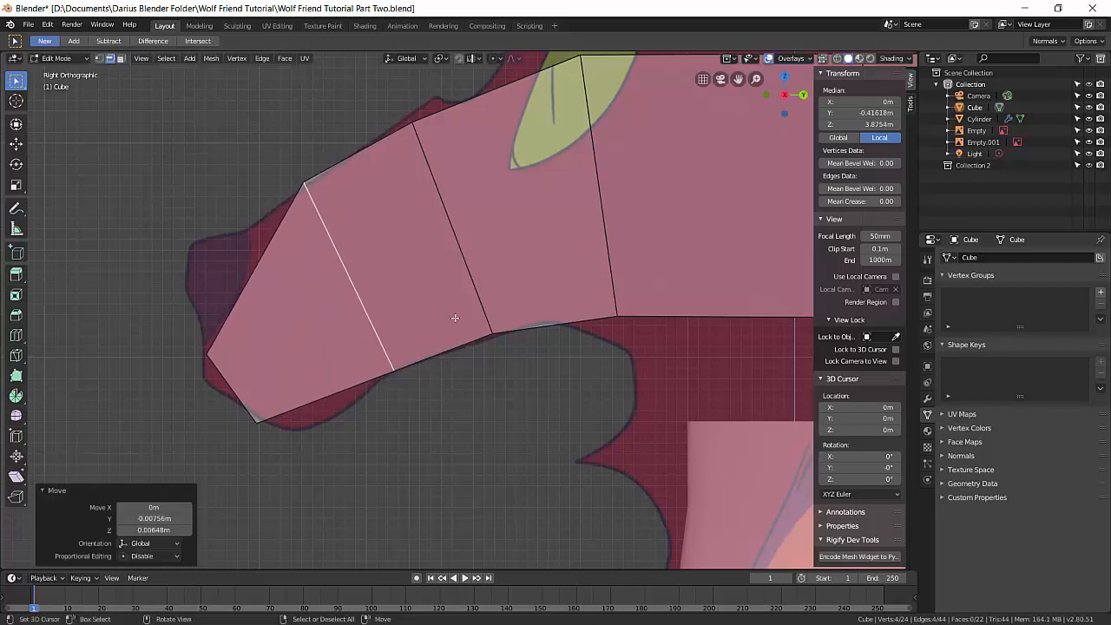
# - Nudge the middle muzzle edge loop about 0.002 m in side view and check the fit against the front and side references
pyautogui.keyDown('alt'); pyautogui.click(463, 258); pyautogui.keyUp('alt')
pyautogui.press('g')
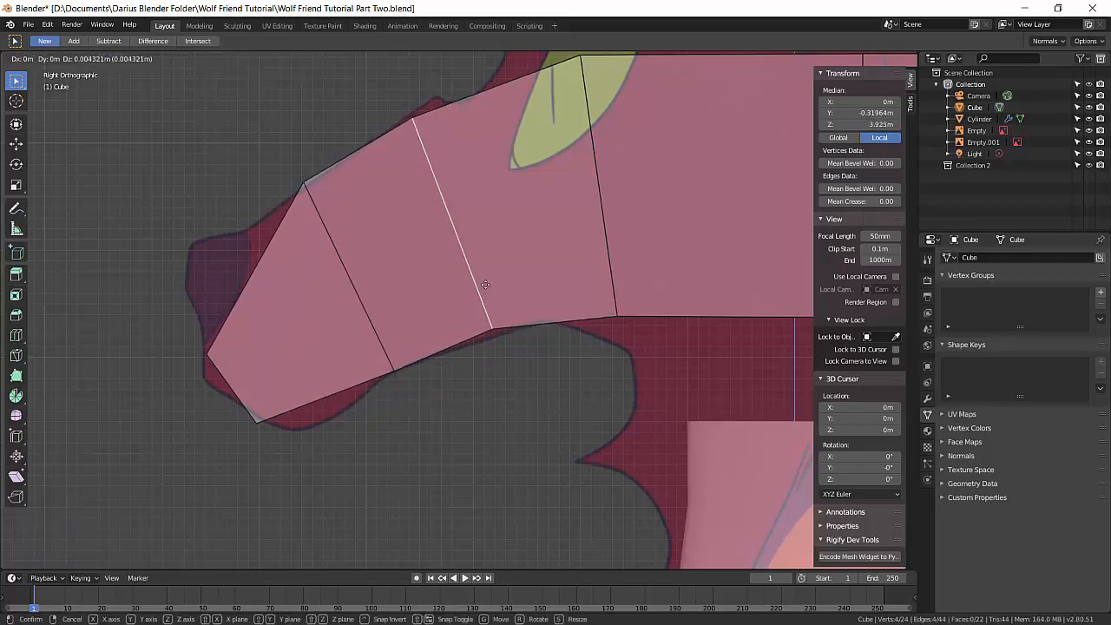
pyautogui.click(475, 276)
pyautogui.press('KP_1')
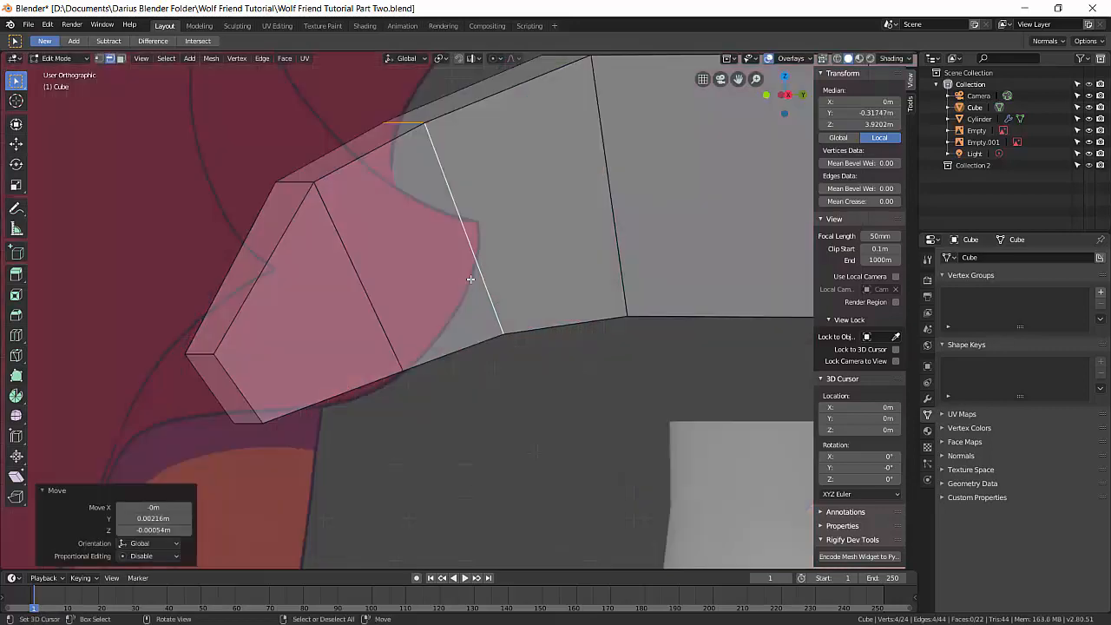
pyautogui.scroll(-3, 473, 282)
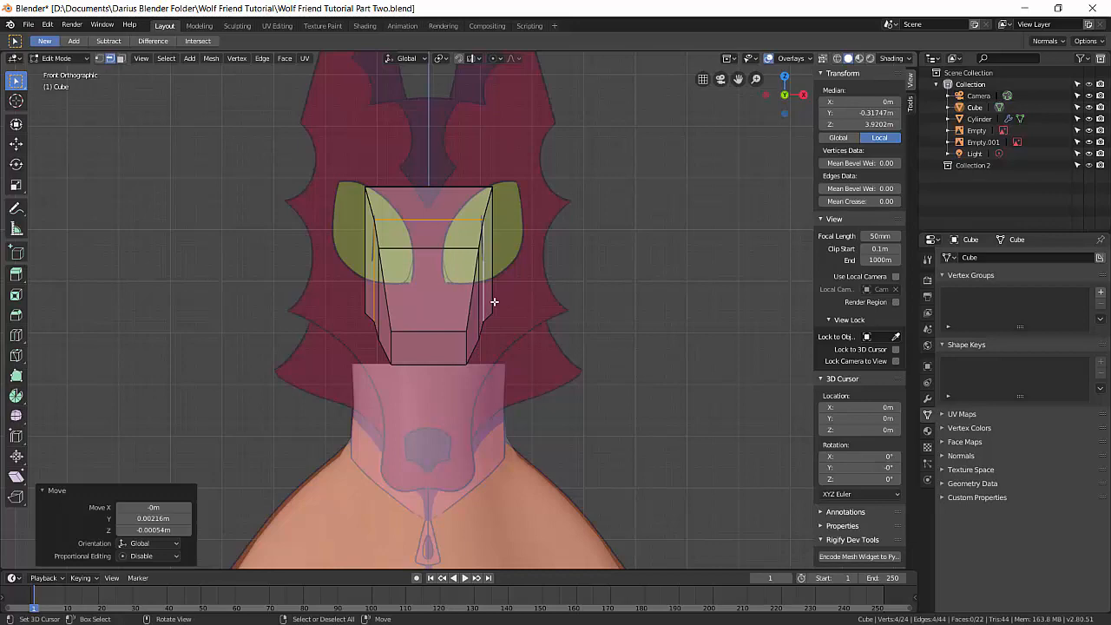
pyautogui.press('KP_3')
pyautogui.scroll(-2, 415, 338)
pyautogui.scroll(4, 621, 310)
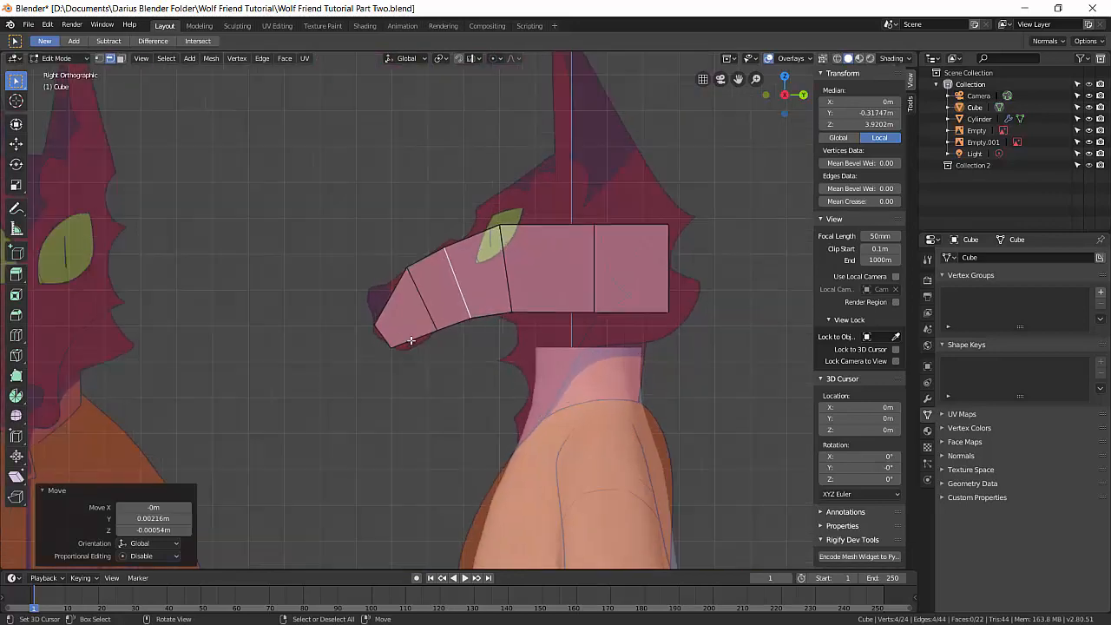
pyautogui.keyDown('shift'); pyautogui.moveTo(622, 310); pyautogui.dragTo(628, 324, button='middle'); pyautogui.keyUp('shift')
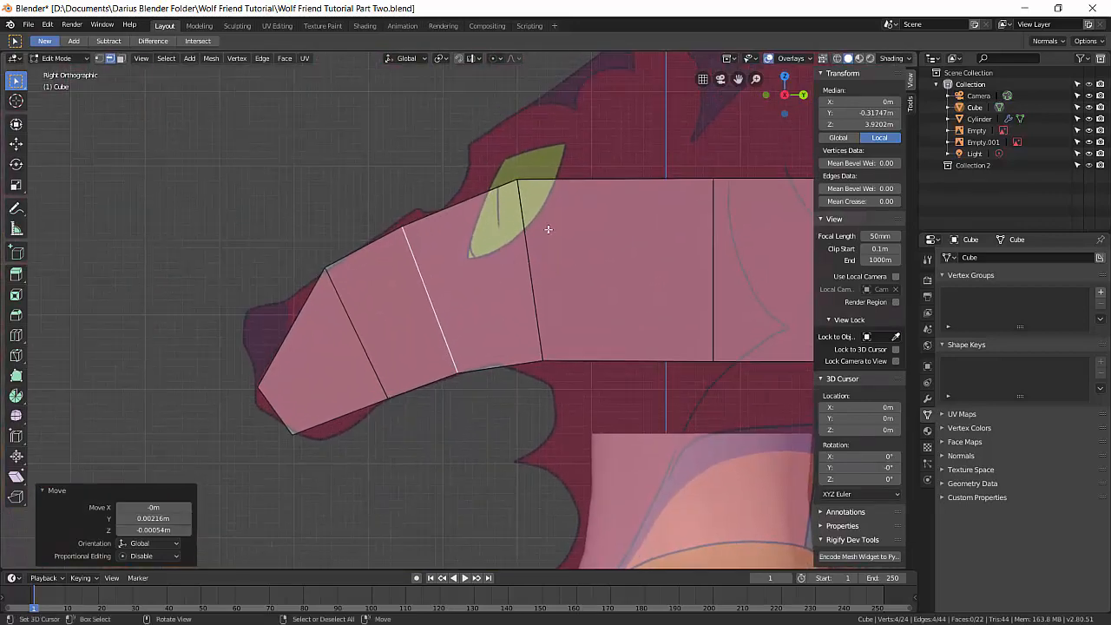
pyautogui.keyDown('shift'); pyautogui.moveTo(549, 229); pyautogui.dragTo(517, 272, button='middle'); pyautogui.keyUp('shift')
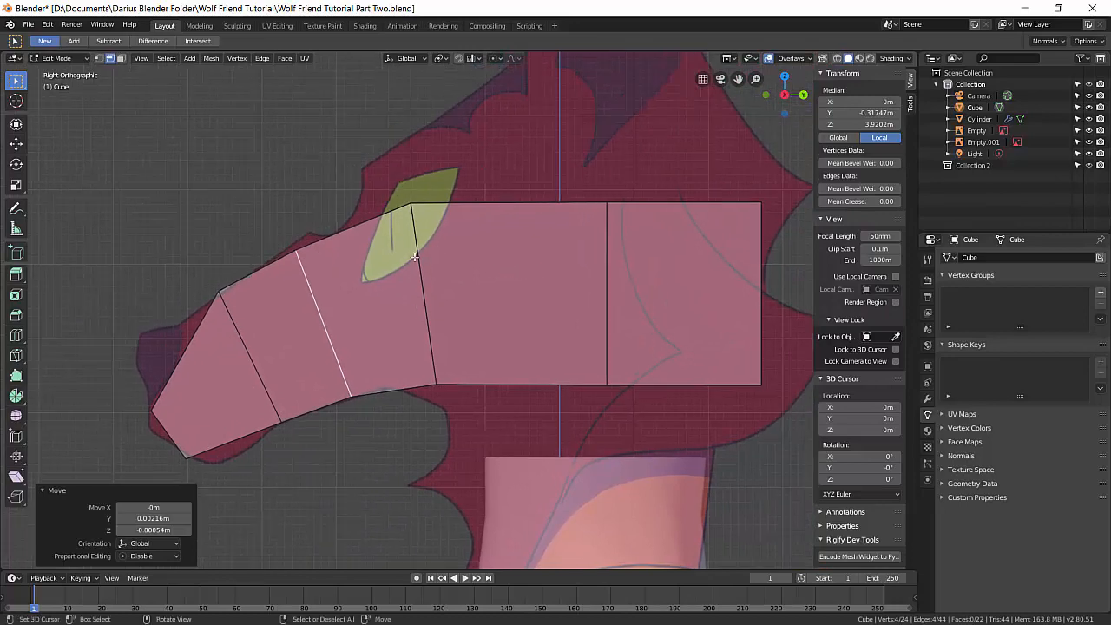
# - Select the two rear side faces on both sides of the head and scale them about 1.793 along X in front view
pyautogui.moveTo(415, 257); pyautogui.dragTo(476, 263, button='middle')
pyautogui.hotkey('alt', 'a')
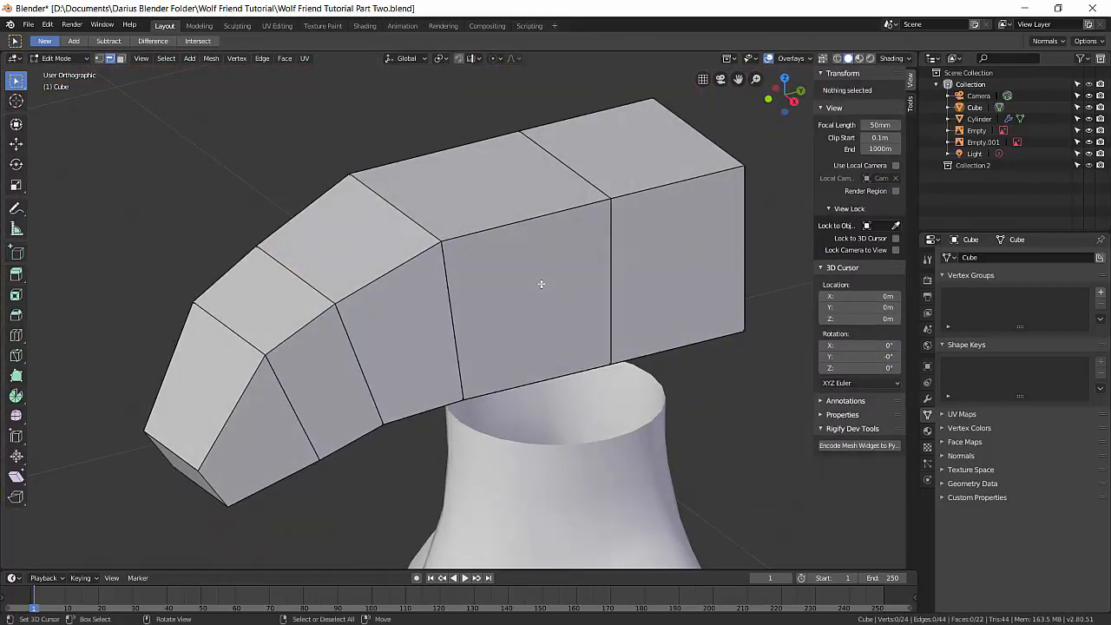
pyautogui.press('3')
pyautogui.click(541, 284)
pyautogui.keyDown('shift'); pyautogui.click(640, 284); pyautogui.keyUp('shift')
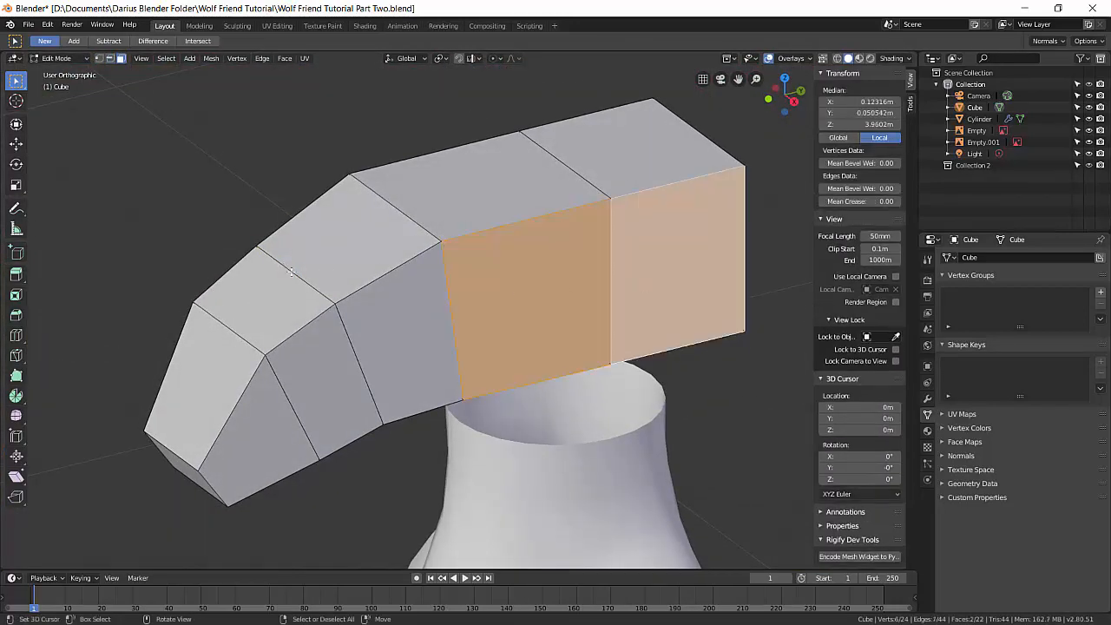
pyautogui.moveTo(291, 272); pyautogui.dragTo(295, 267, button='middle')
pyautogui.click(295, 267)
pyautogui.keyDown('shift'); pyautogui.click(259, 211); pyautogui.keyUp('shift')
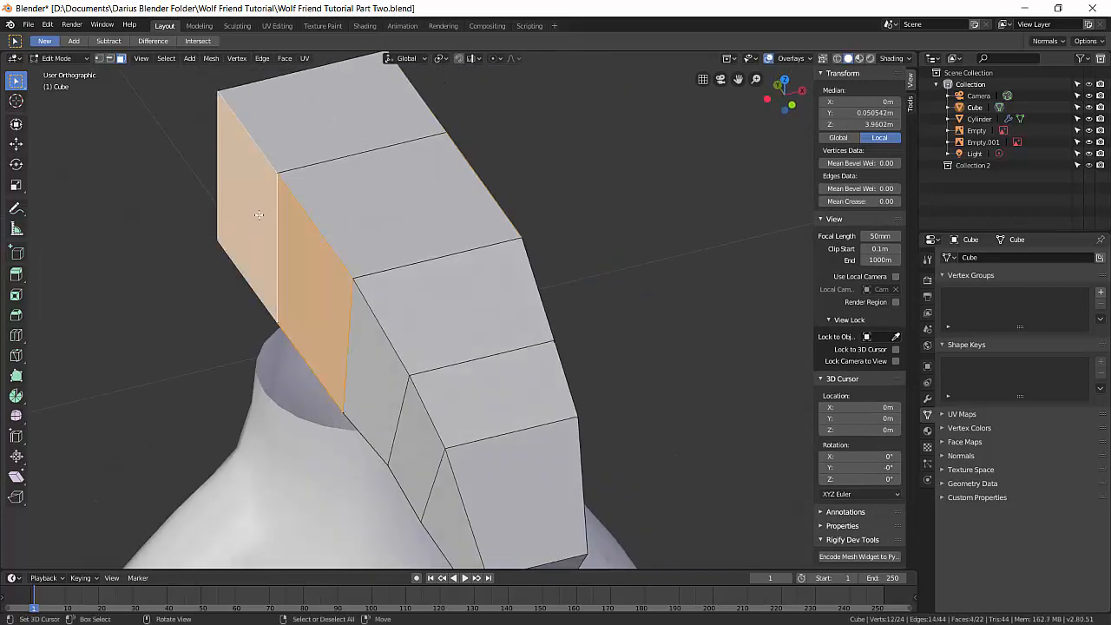
pyautogui.press('KP_1')
pyautogui.press('s')
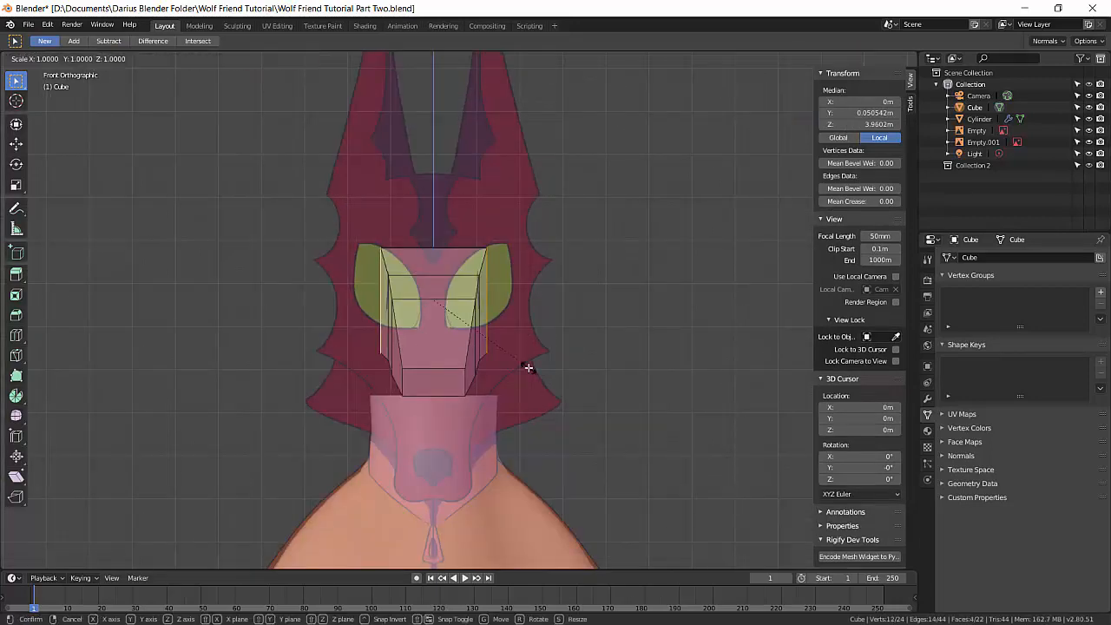
pyautogui.press('x')
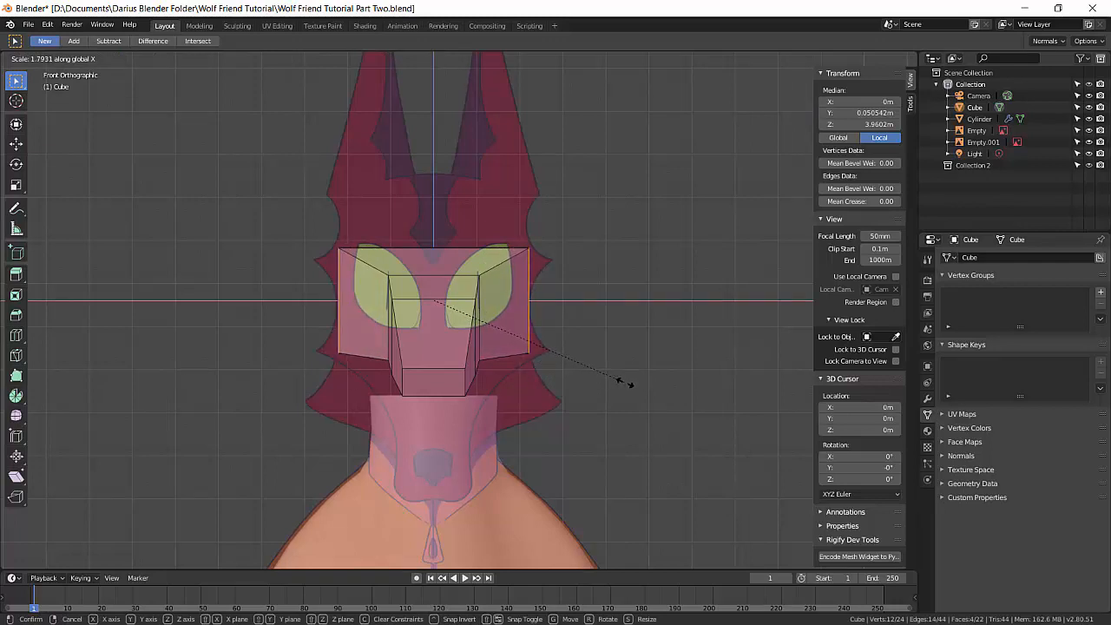
pyautogui.click(619, 382)
# - Widen the edge loop near the muzzle's base by about 1.25 along X so the muzzle tapers more smoothly from the head
pyautogui.moveTo(619, 382); pyautogui.dragTo(404, 377, button='middle')
pyautogui.press('KP_3')
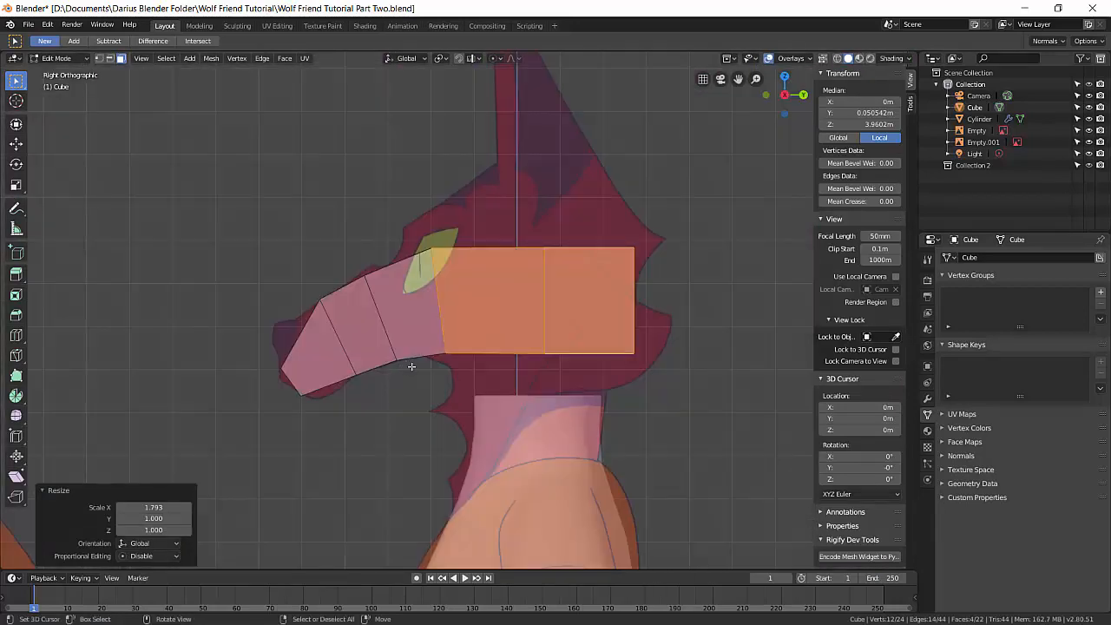
pyautogui.press('KP_1')
pyautogui.moveTo(506, 300); pyautogui.dragTo(488, 349, button='middle')
pyautogui.press('a')
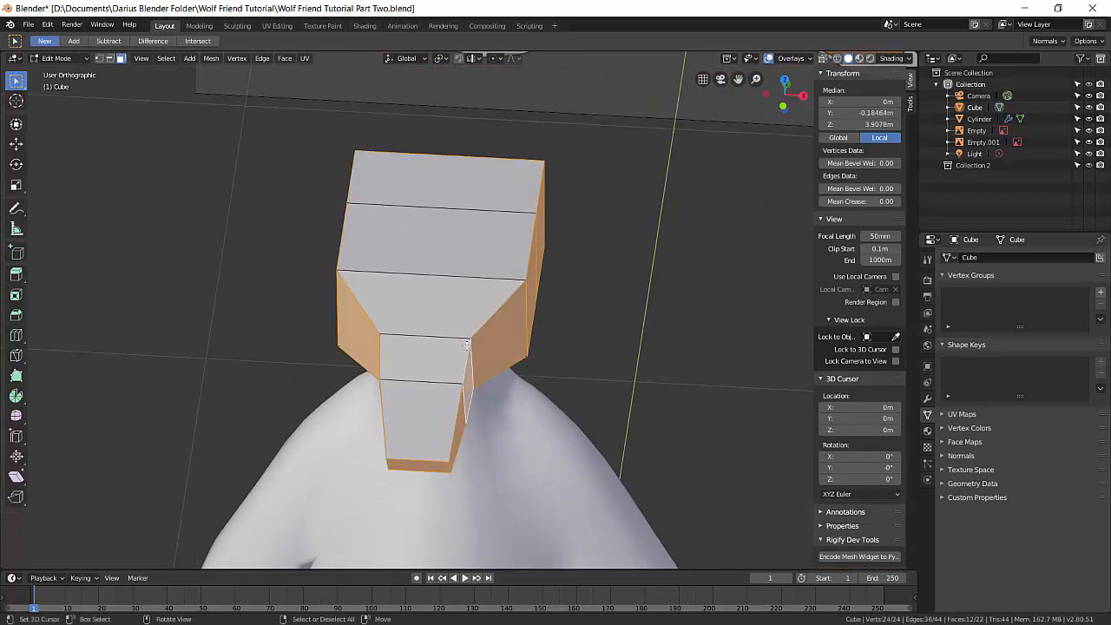
pyautogui.keyDown('alt'); pyautogui.click(467, 346); pyautogui.keyUp('alt')
pyautogui.press('s')
pyautogui.press('x')
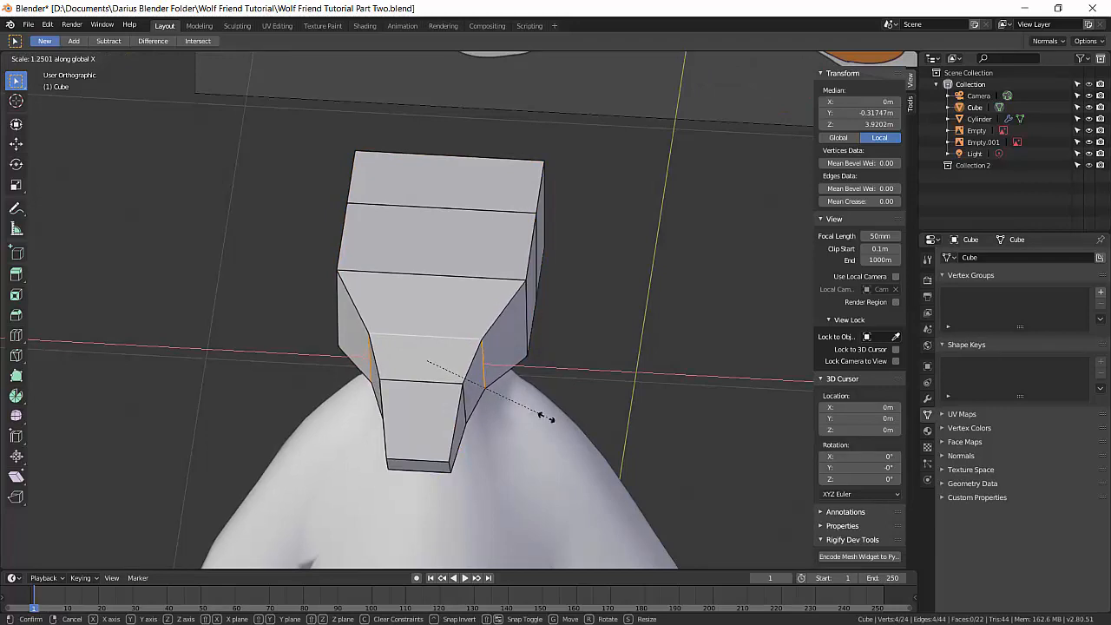
pyautogui.click(534, 414)
pyautogui.moveTo(534, 413); pyautogui.dragTo(493, 438, button='middle')
pyautogui.press('x')
pyautogui.click(525, 441)
# - Extrude the two top faces at the back of the head upward about 0.189 m in side view
pyautogui.press('KP_3')
pyautogui.scroll(2, 335, 382)
pyautogui.click(368, 291)
pyautogui.keyDown('shift'); pyautogui.click(496, 330); pyautogui.keyUp('shift')
pyautogui.press('KP_3')
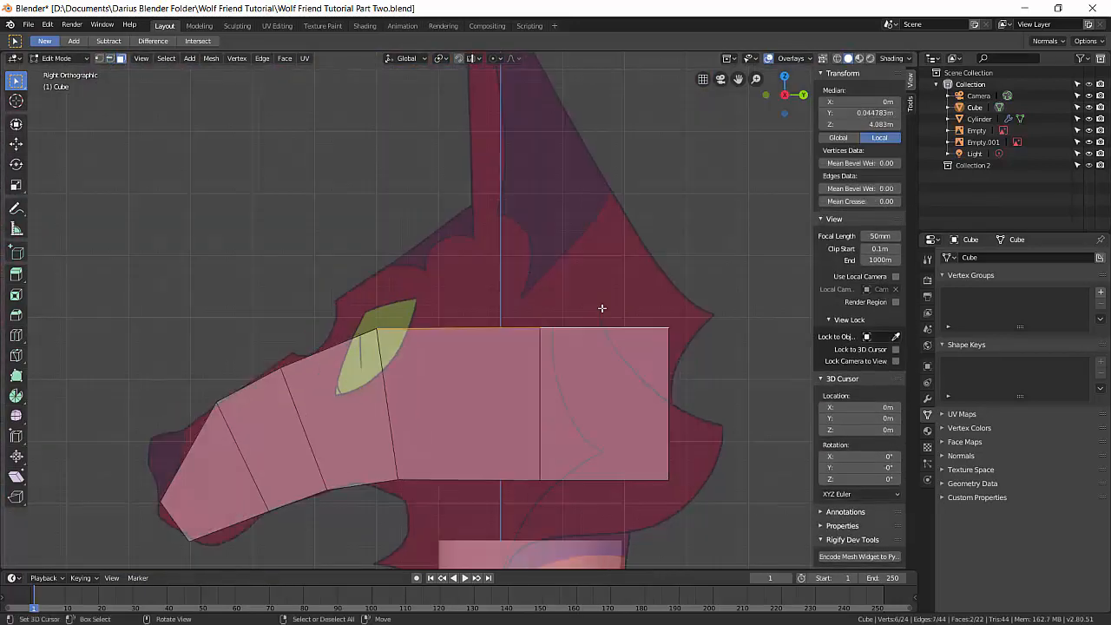
pyautogui.press('e')
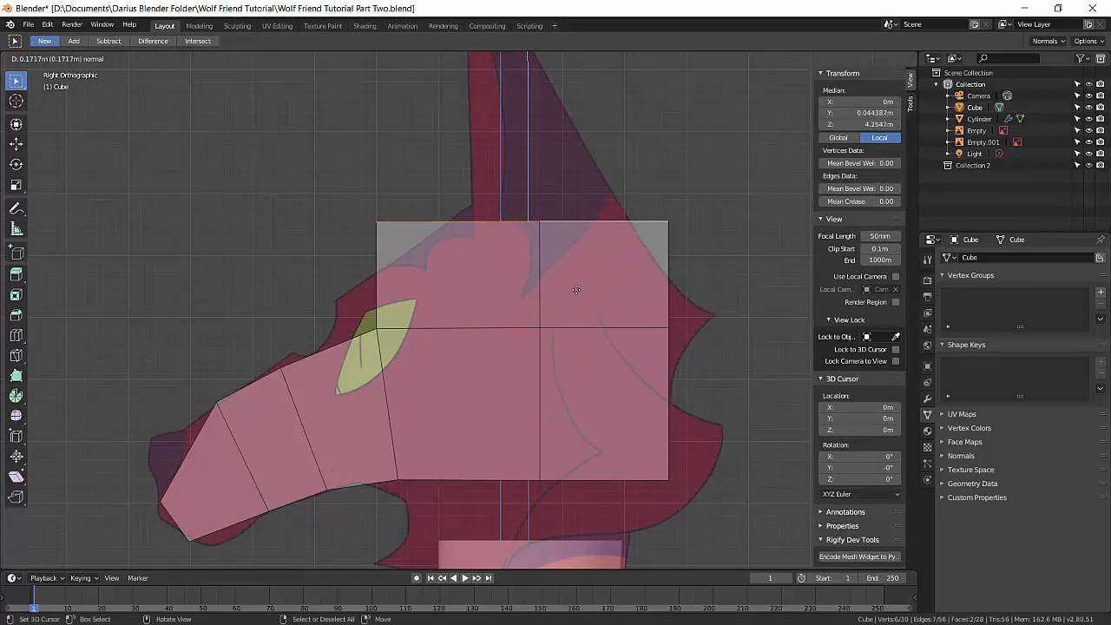
pyautogui.click(696, 334)
# - Scale the extruded crown faces to about 0.59 and shift them slightly backward to follow the side reference
pyautogui.press('s')
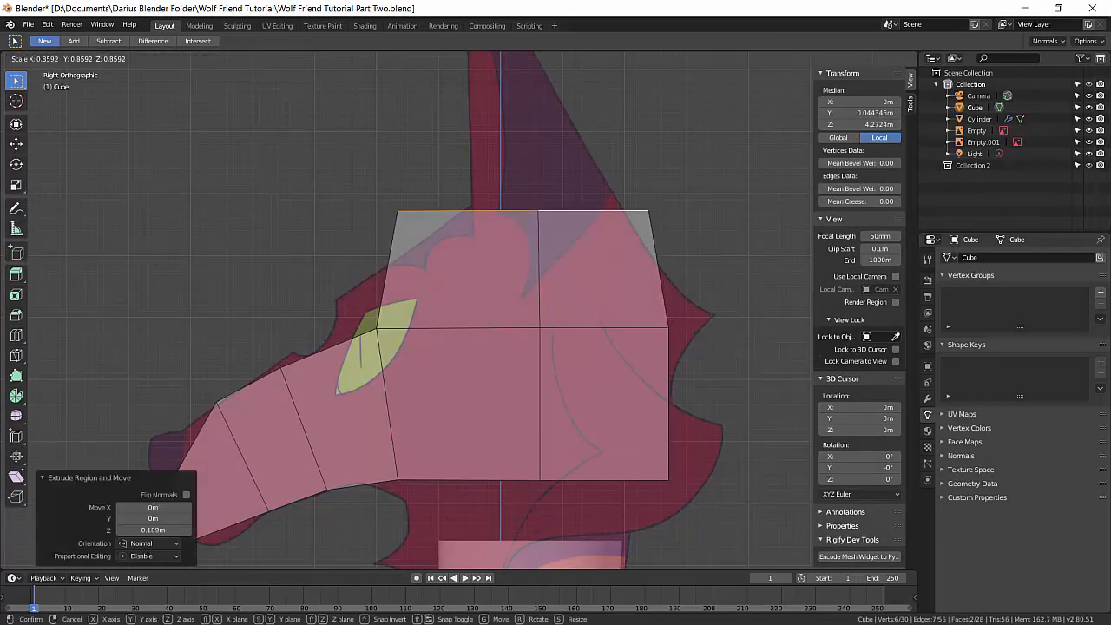
pyautogui.click(622, 304)
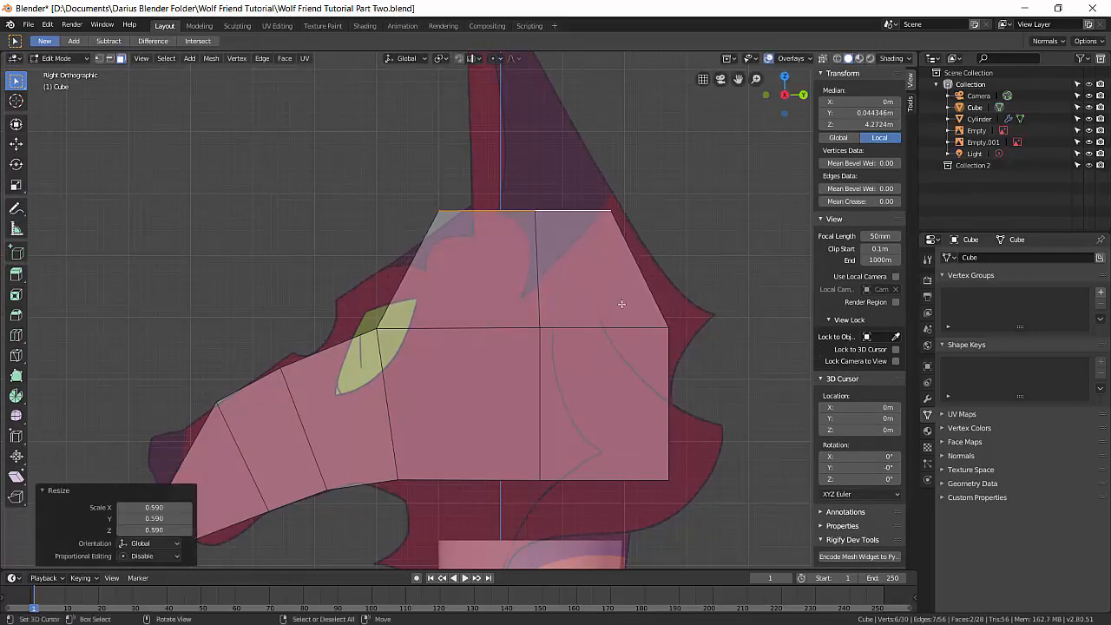
pyautogui.press('g')
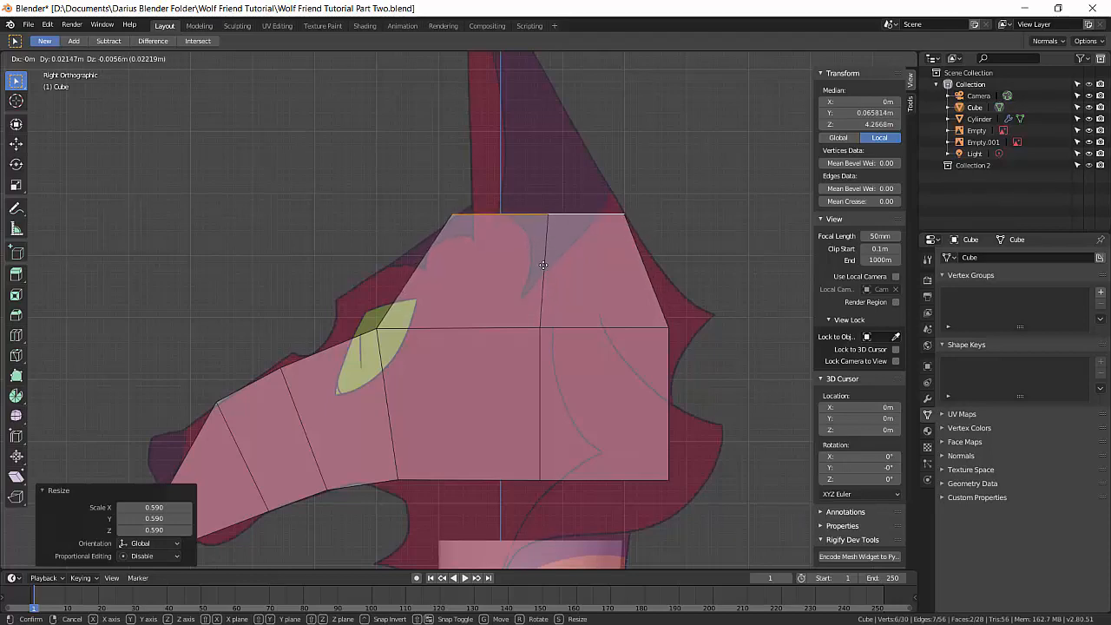
pyautogui.click(546, 261)
# - Add one centred loop cut running lengthwise down the middle of the head and muzzle
pyautogui.moveTo(519, 394); pyautogui.dragTo(443, 349, button='middle')
pyautogui.hotkey('ctrl', 'r')
pyautogui.click(387, 283)
pyautogui.rightClick(422, 343)
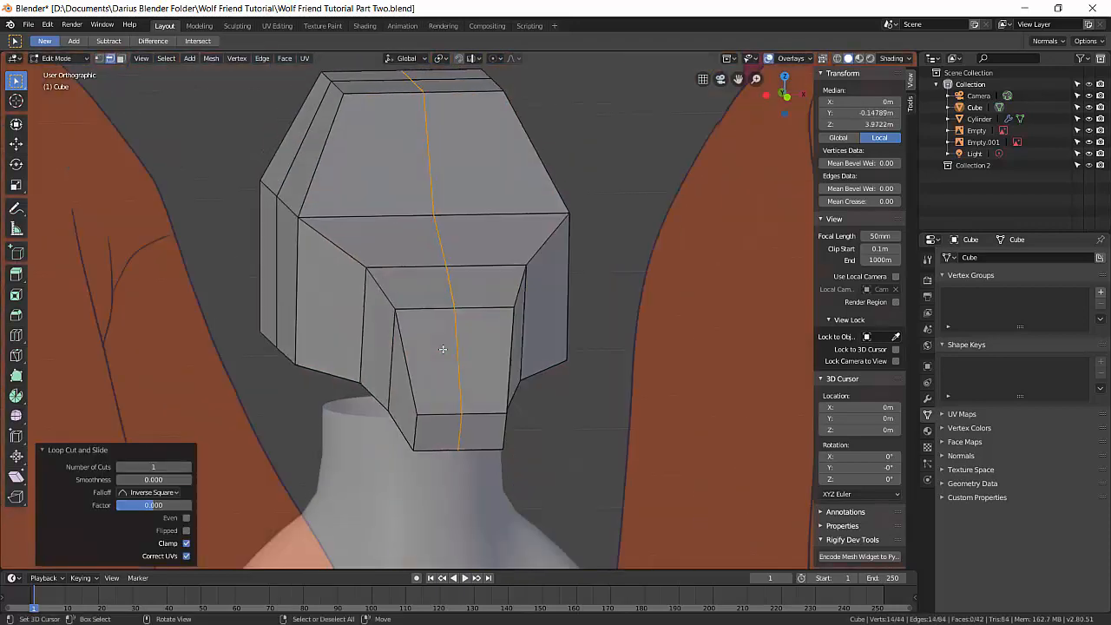
# - Select the faces on one side of the head's centre line and delete that half of the mesh
pyautogui.press('3')
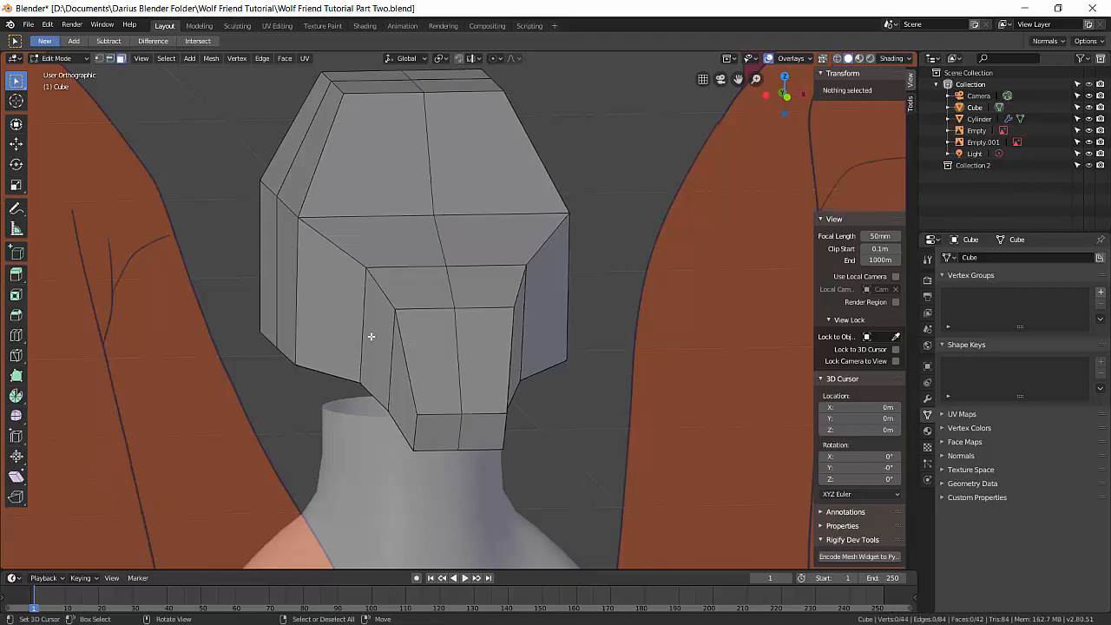
pyautogui.moveTo(371, 335); pyautogui.dragTo(419, 355, button='middle')
pyautogui.rightClick(548, 411)
pyautogui.keyDown('shift'); pyautogui.rightClick(478, 377); pyautogui.keyUp('shift')
pyautogui.keyDown('shift'); pyautogui.rightClick(404, 325); pyautogui.keyUp('shift')
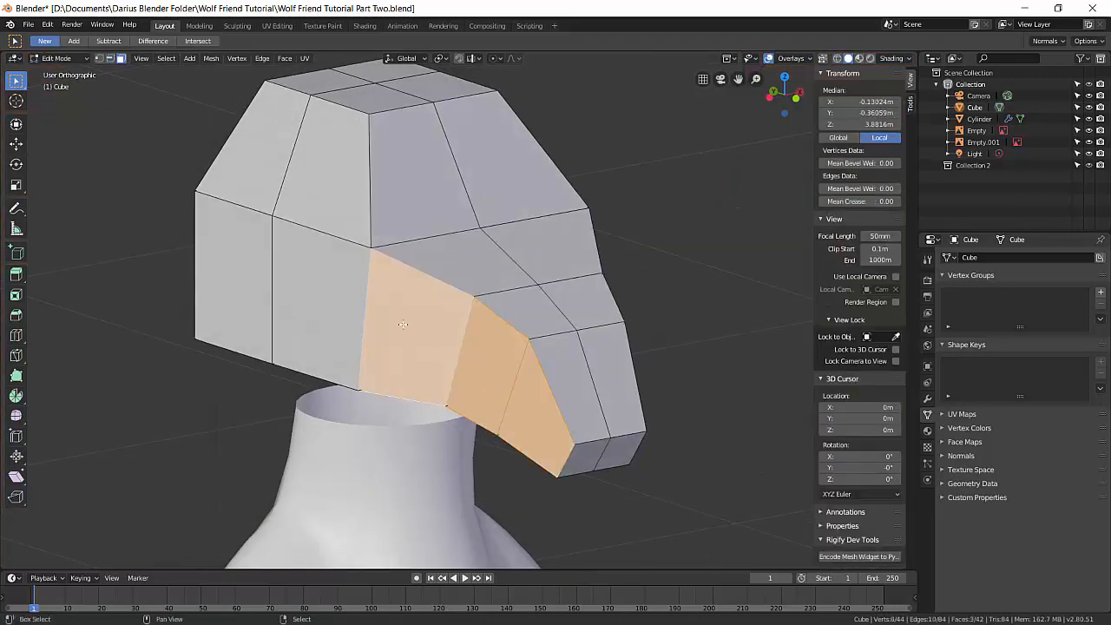
pyautogui.keyDown('shift'); pyautogui.rightClick(328, 289); pyautogui.keyUp('shift')
pyautogui.keyDown('shift'); pyautogui.rightClick(296, 211); pyautogui.keyUp('shift')
pyautogui.keyDown('shift'); pyautogui.rightClick(280, 213); pyautogui.keyUp('shift')
pyautogui.keyDown('shift'); pyautogui.rightClick(256, 205); pyautogui.keyUp('shift')
pyautogui.keyDown('shift'); pyautogui.rightClick(306, 184); pyautogui.keyUp('shift')
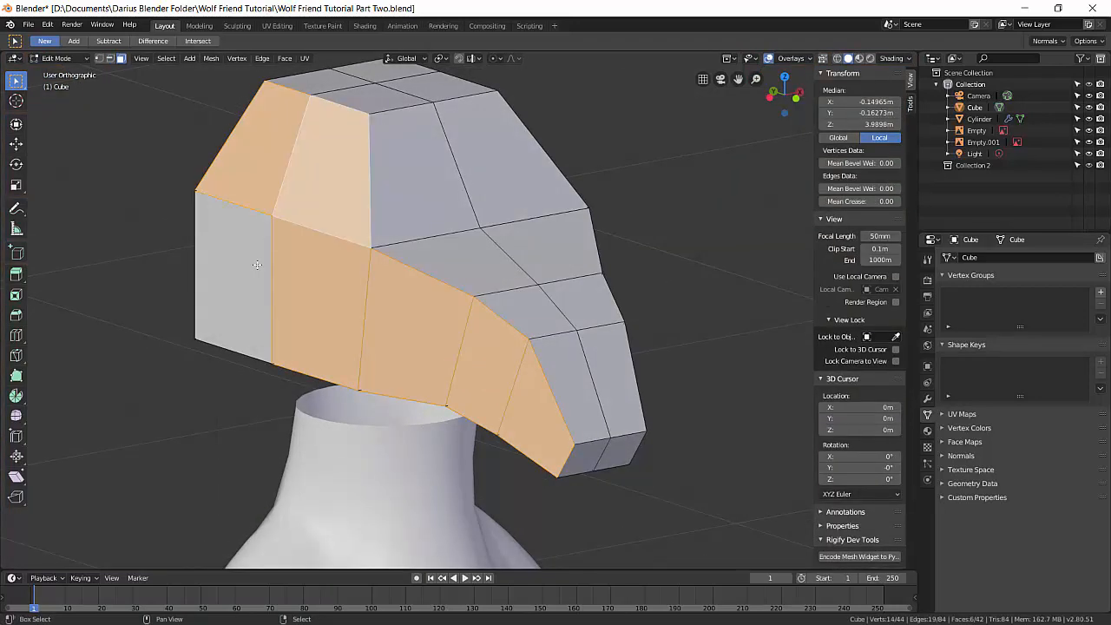
pyautogui.keyDown('shift'); pyautogui.rightClick(248, 282); pyautogui.keyUp('shift')
pyautogui.moveTo(250, 295); pyautogui.dragTo(357, 360, button='middle')
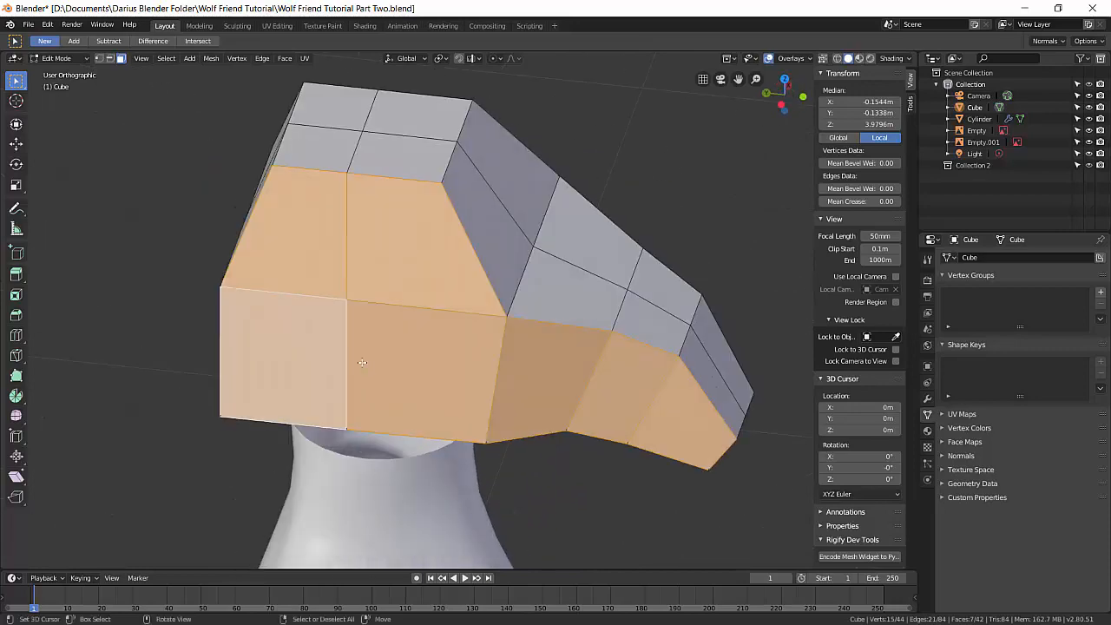
pyautogui.press('x')
# - Add a Mirror modifier on the X axis to the remaining half of the head
pyautogui.moveTo(406, 365)
pyautogui.mouseDown(button='middle')
pyautogui.moveTo(298, 330)
pyautogui.moveTo(489, 181)
pyautogui.moveTo(339, 330)
pyautogui.moveTo(403, 293)
pyautogui.moveTo(432, 301)
pyautogui.moveTo(403, 349)
pyautogui.mouseUp(button='middle')
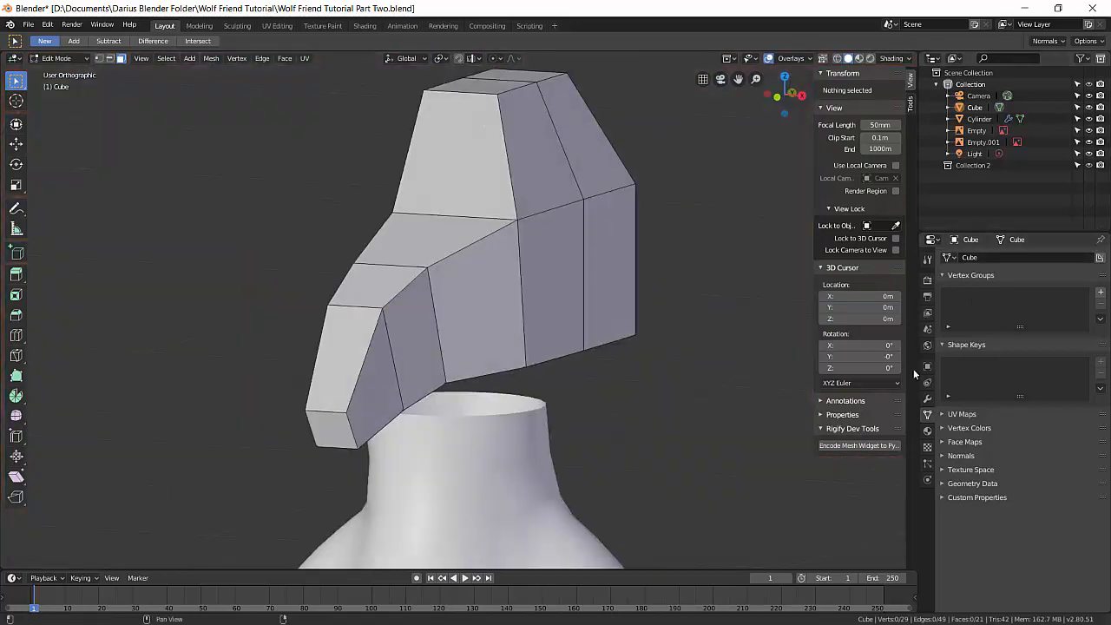
pyautogui.click(927, 400)
pyautogui.click(977, 258)
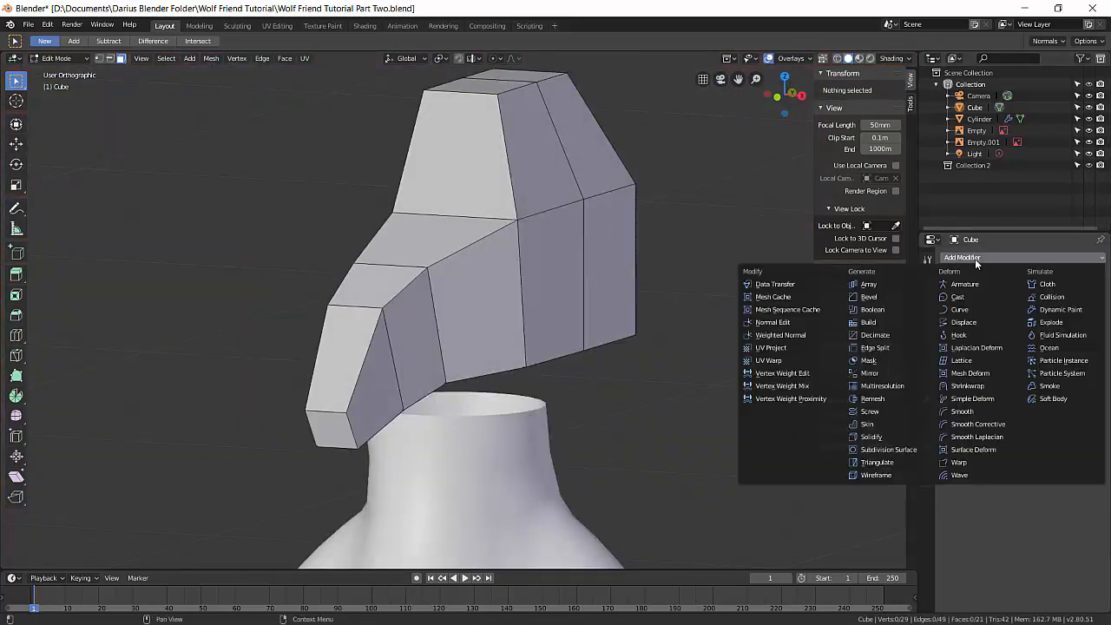
pyautogui.click(895, 375)
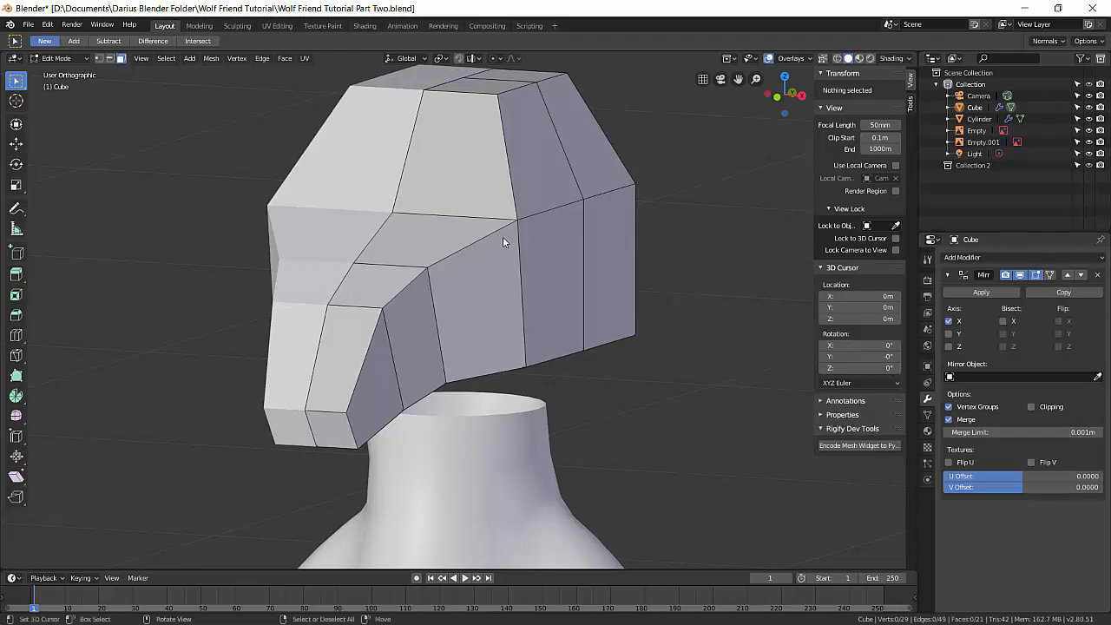
# - Enable Clipping on the Mirror modifier and check the head against the front and side references
pyautogui.press('KP_1')
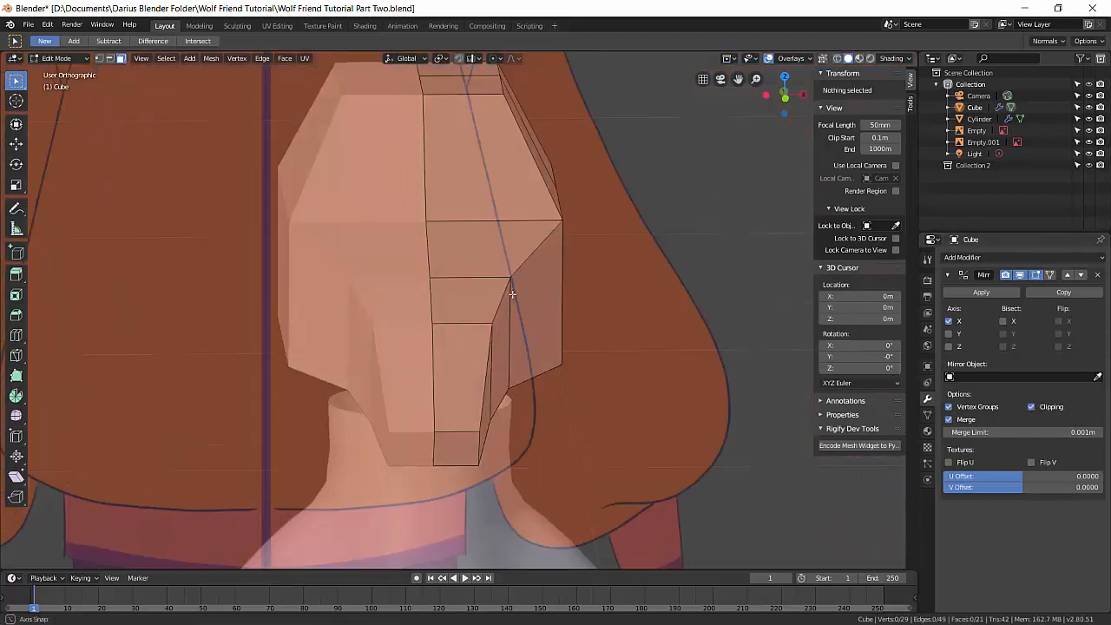
pyautogui.press('KP_1')
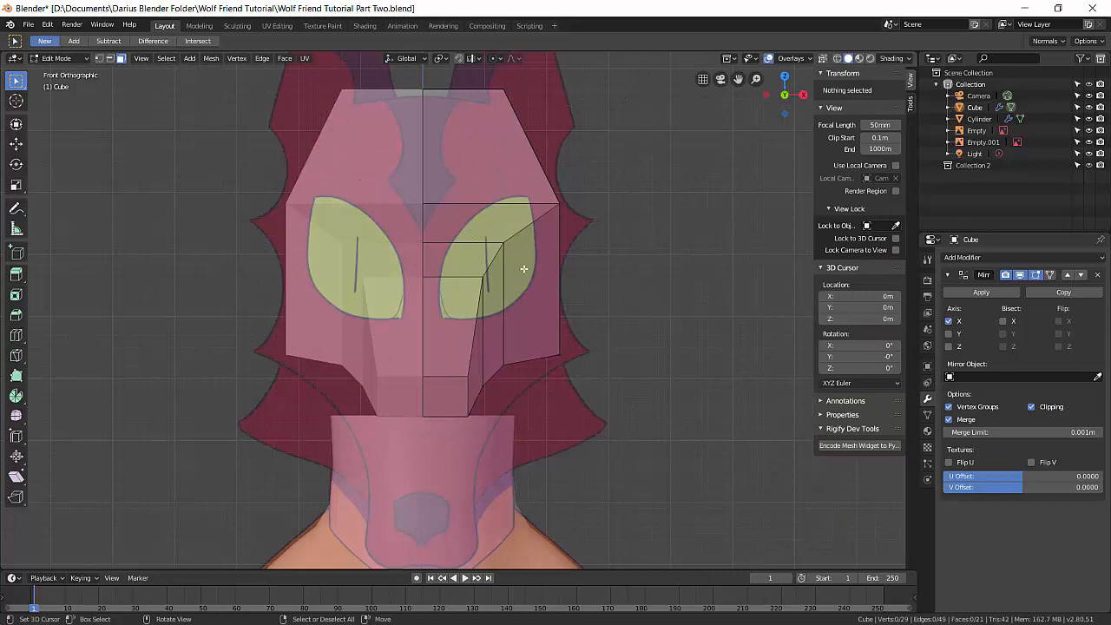
pyautogui.press('KP_3')
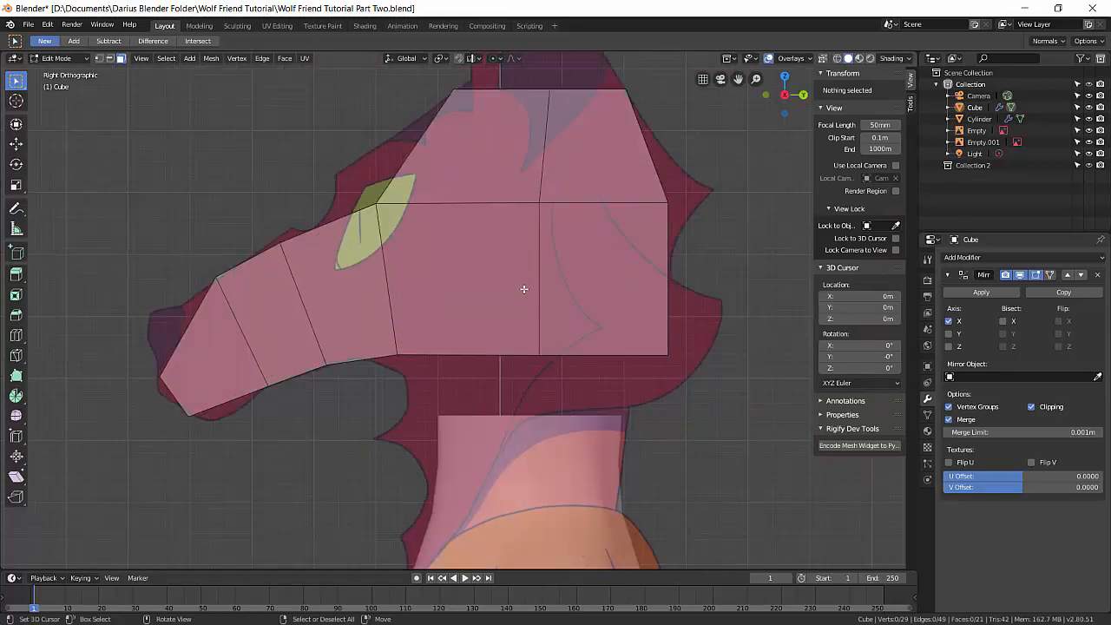
pyautogui.scroll(2, 407, 276)
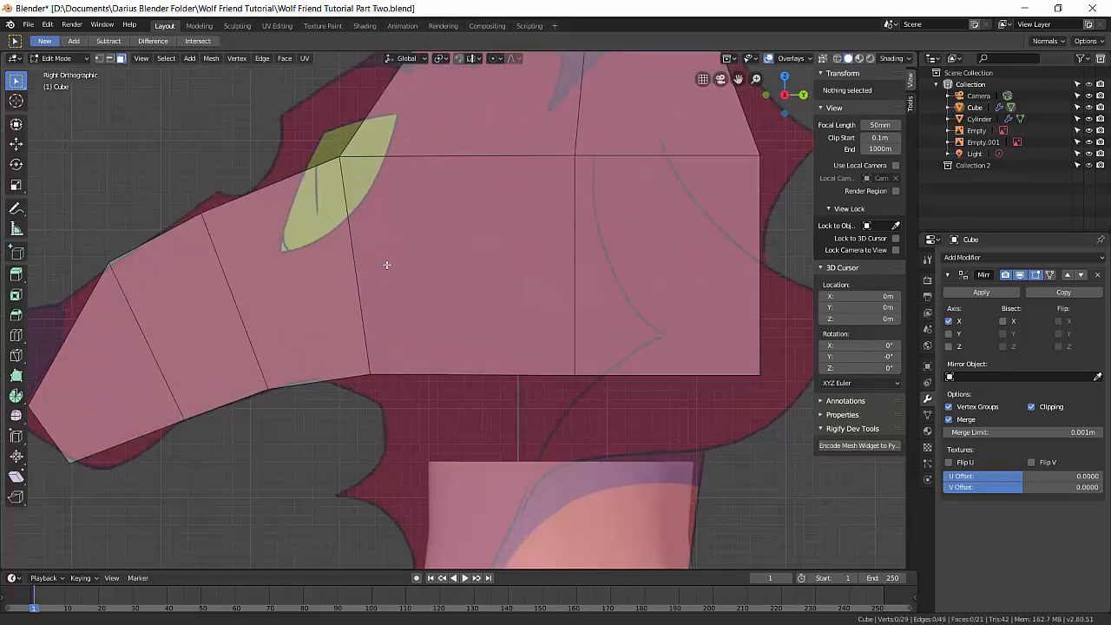
# - Try to move the front edge between crown and muzzle about 0.047 m forward in the side view
pyautogui.moveTo(439, 218); pyautogui.dragTo(460, 222, button='middle')
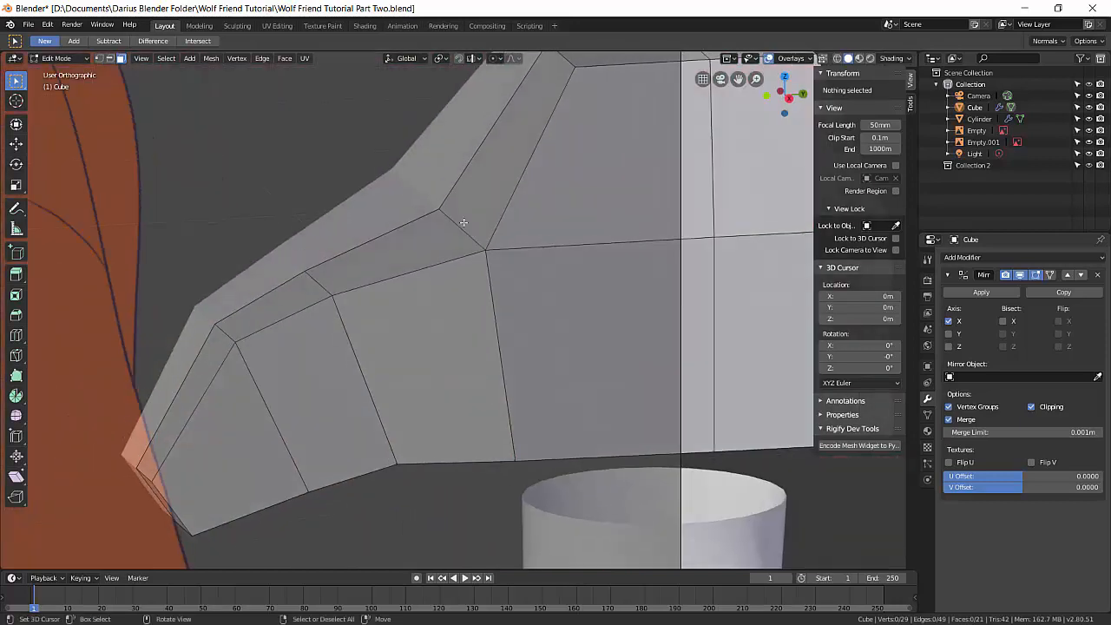
pyautogui.click(468, 228)
pyautogui.press('2')
pyautogui.click(473, 228)
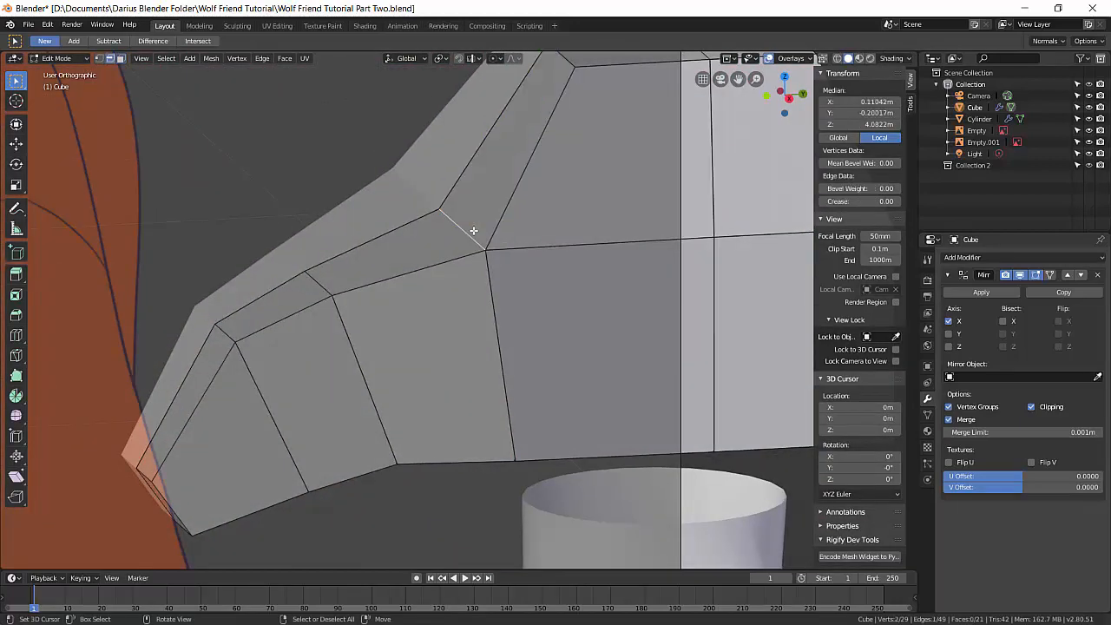
pyautogui.press('KP_3')
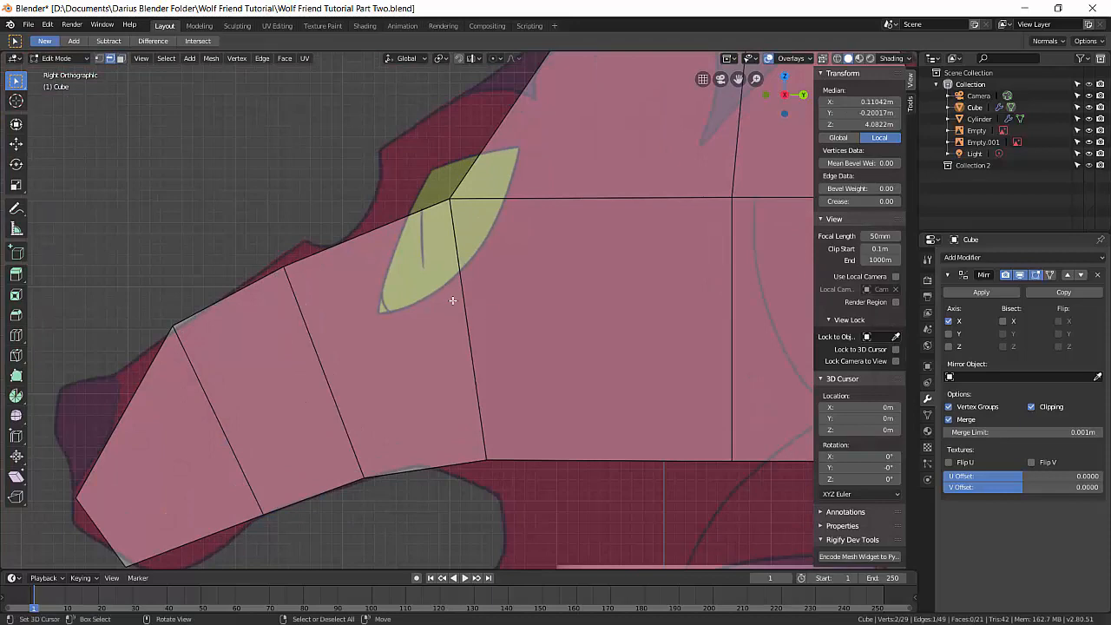
pyautogui.press('KP_1')
pyautogui.scroll(-4, 652, 338)
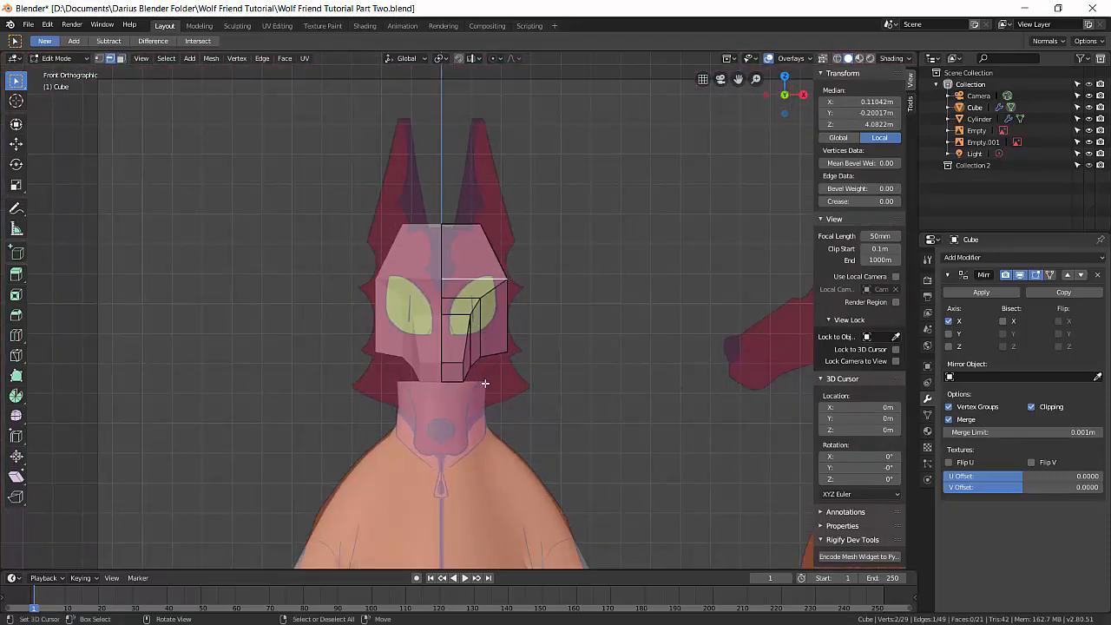
pyautogui.keyDown('shift'); pyautogui.moveTo(708, 417); pyautogui.dragTo(503, 397, button='middle'); pyautogui.keyUp('shift')
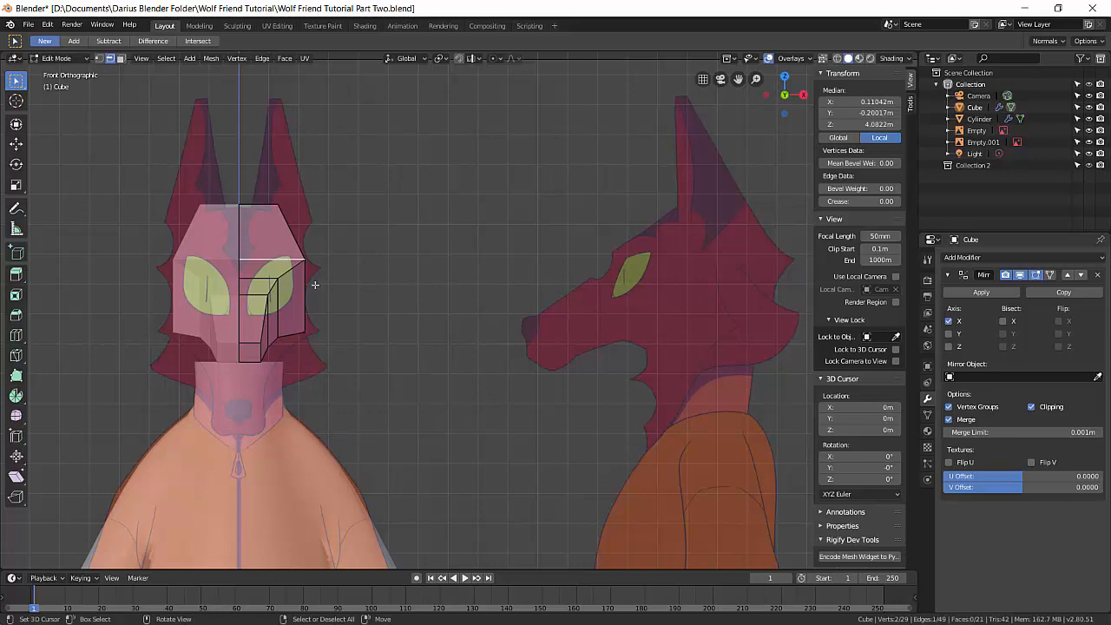
pyautogui.press('KP_3')
pyautogui.scroll(6, 523, 284)
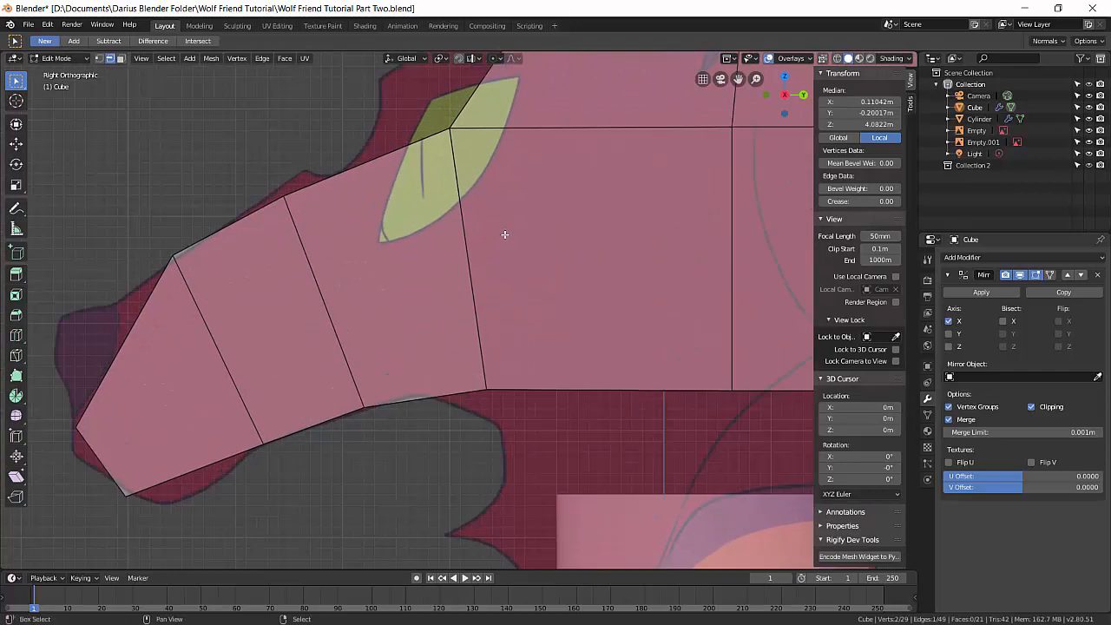
pyautogui.press('g')
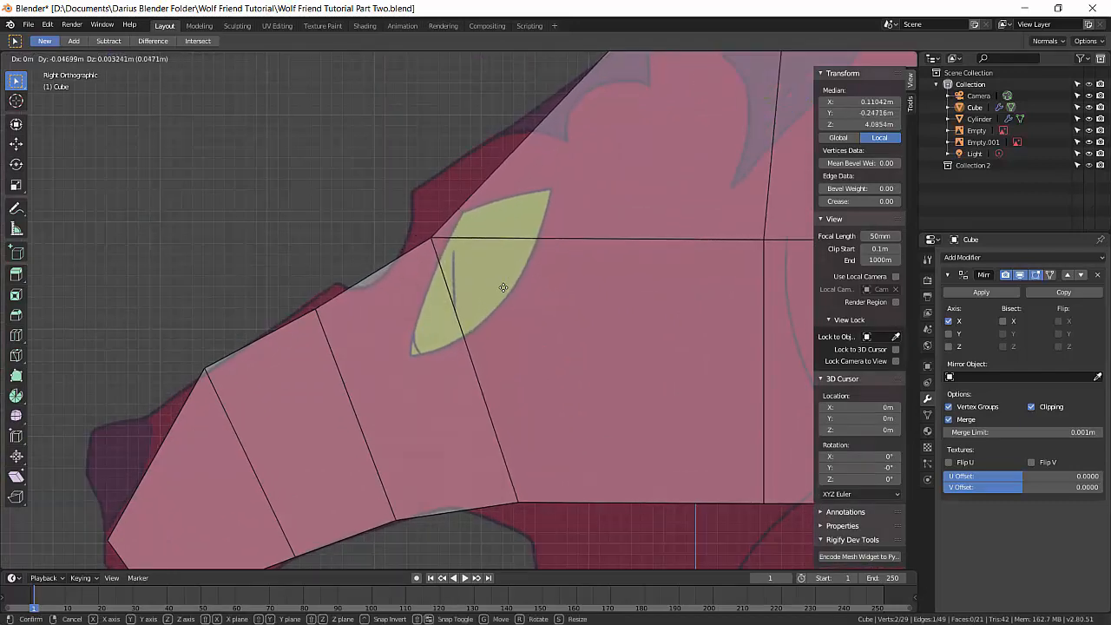
pyautogui.click(503, 291)
pyautogui.scroll(-4, 551, 299)
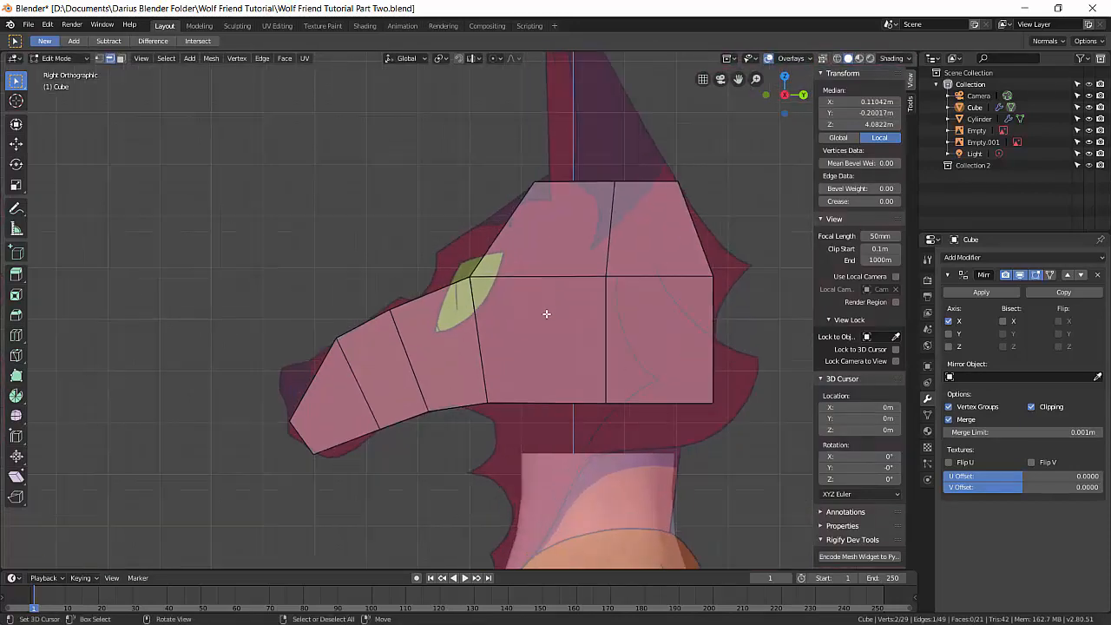
pyautogui.scroll(3, 549, 234)
# - Try to move the crown's two front faces in the side view to fit the reference
pyautogui.press('3')
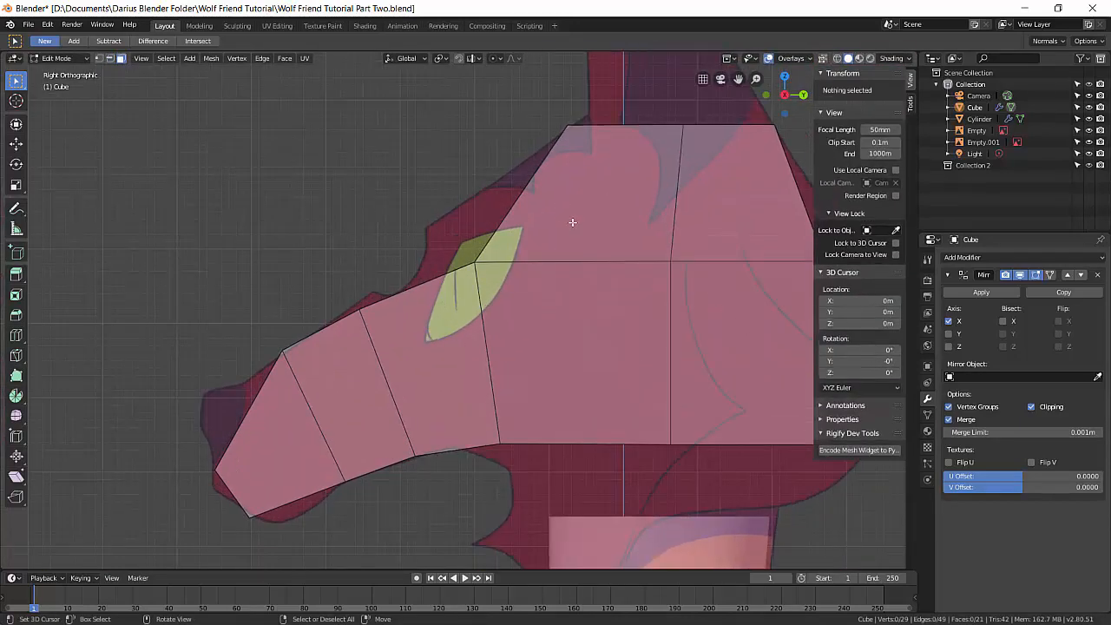
pyautogui.click(574, 223)
pyautogui.hotkey('alt', 'z')
pyautogui.moveTo(574, 223); pyautogui.dragTo(260, 217, button='middle')
pyautogui.keyDown('shift'); pyautogui.click(260, 217); pyautogui.keyUp('shift')
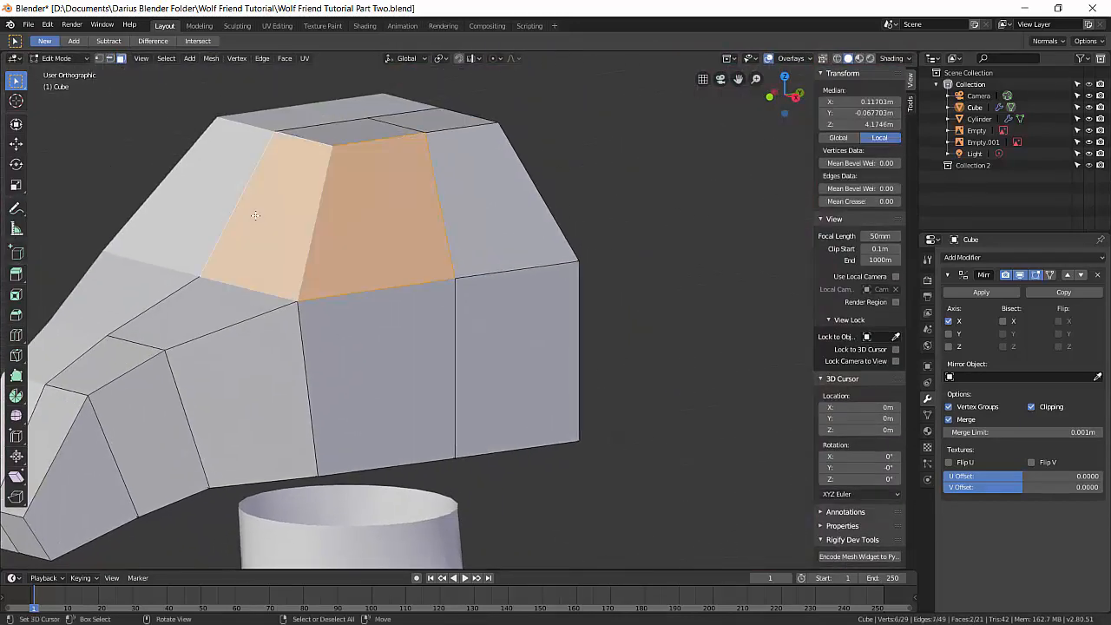
pyautogui.press('KP_3')
pyautogui.hotkey('alt', 'z')
pyautogui.keyDown('shift'); pyautogui.scroll(-5, 601, 308); pyautogui.keyUp('shift')
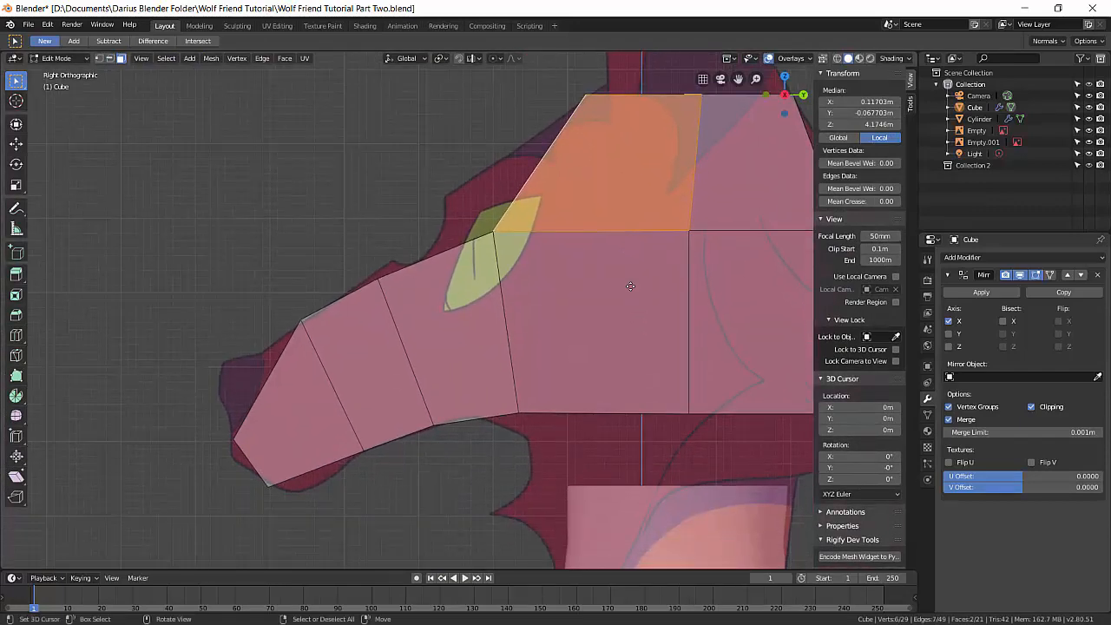
pyautogui.press('g')
pyautogui.click(652, 286)
# - Select all the crown faces and move them about 0.092 m forward and 0.039 m down to fit the side reference
pyautogui.keyDown('alt'); pyautogui.keyDown('shift'); pyautogui.rightClick(691, 197); pyautogui.keyUp('shift'); pyautogui.keyUp('alt')
pyautogui.keyDown('alt'); pyautogui.keyDown('shift'); pyautogui.rightClick(691, 197); pyautogui.keyUp('shift'); pyautogui.keyUp('alt')
pyautogui.moveTo(692, 200); pyautogui.dragTo(622, 468, button='middle')
pyautogui.moveTo(526, 110); pyautogui.dragTo(642, 165)
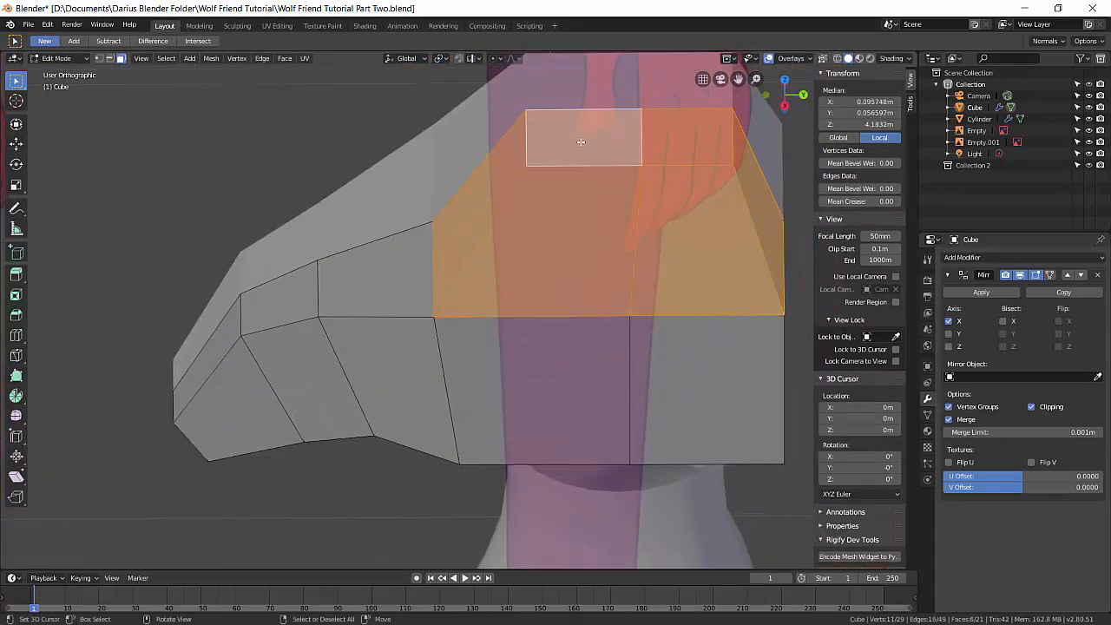
pyautogui.keyDown('alt'); pyautogui.moveTo(581, 141); pyautogui.dragTo(607, 156, button='middle'); pyautogui.keyUp('alt')
pyautogui.keyDown('shift'); pyautogui.moveTo(553, 348); pyautogui.dragTo(545, 166, button='middle'); pyautogui.keyUp('shift')
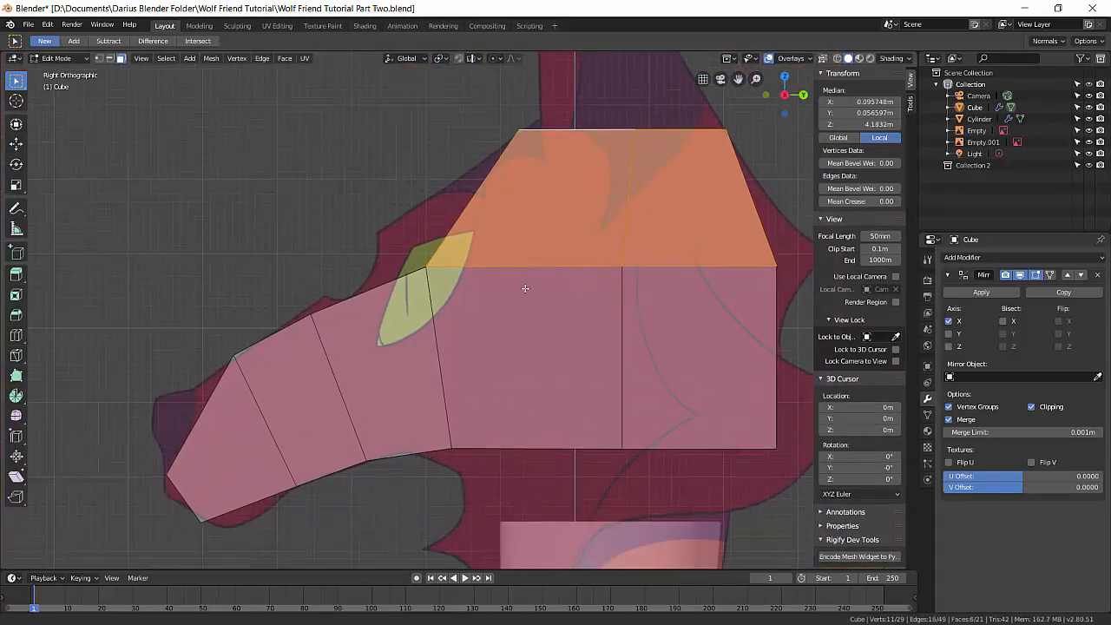
pyautogui.press('g')
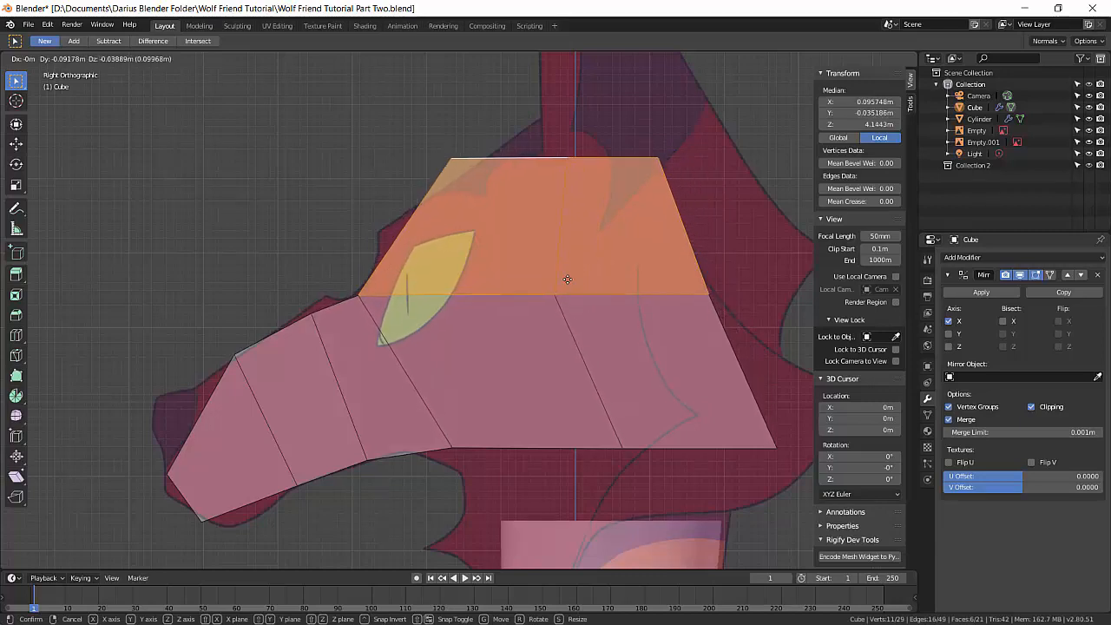
pyautogui.click(568, 280)
# - Rotate the face on top of the middle of the muzzle by about -5.6° in the side view
pyautogui.keyDown('shift'); pyautogui.moveTo(573, 303); pyautogui.dragTo(554, 333, button='middle'); pyautogui.keyUp('shift')
pyautogui.scroll(3, 377, 303)
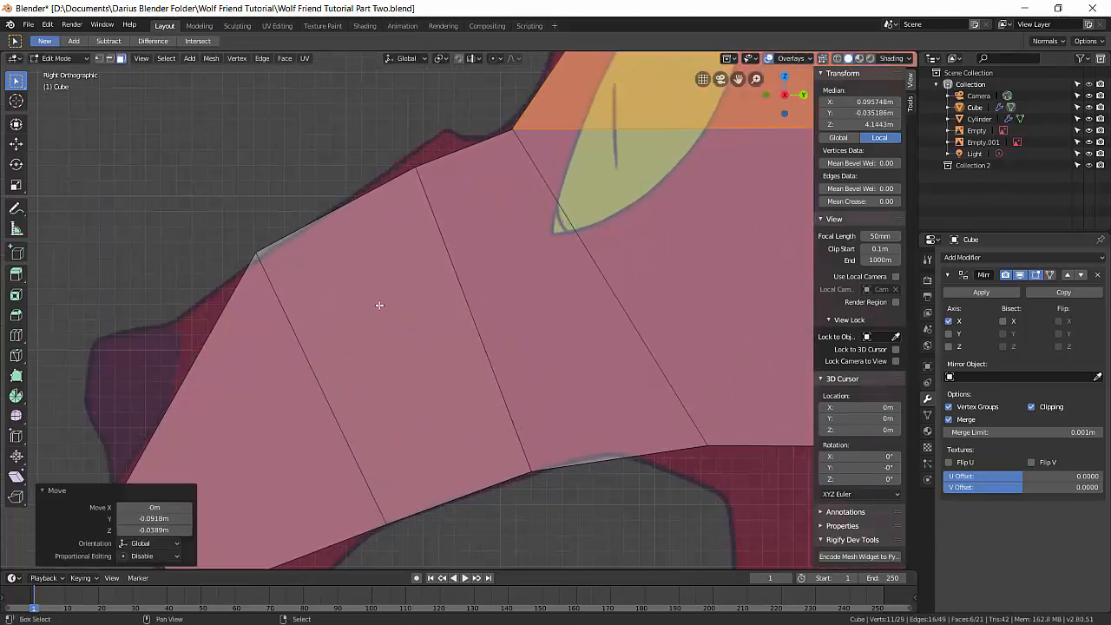
pyautogui.moveTo(384, 340); pyautogui.dragTo(401, 325, button='middle')
pyautogui.click(320, 171)
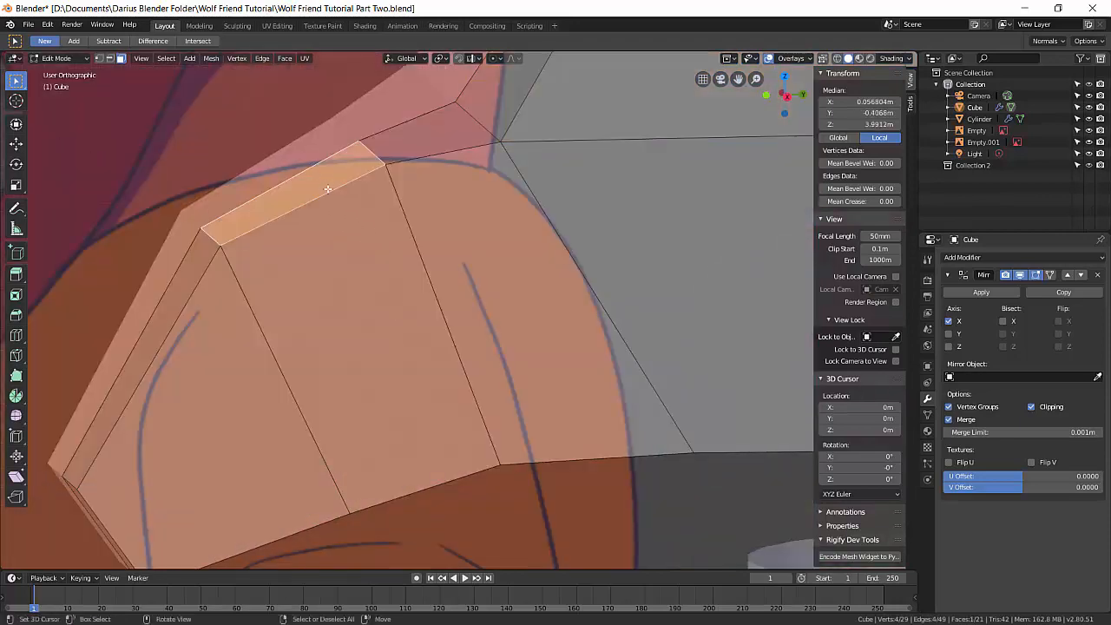
pyautogui.press('KP_3')
pyautogui.scroll(3, 368, 213)
pyautogui.press('r')
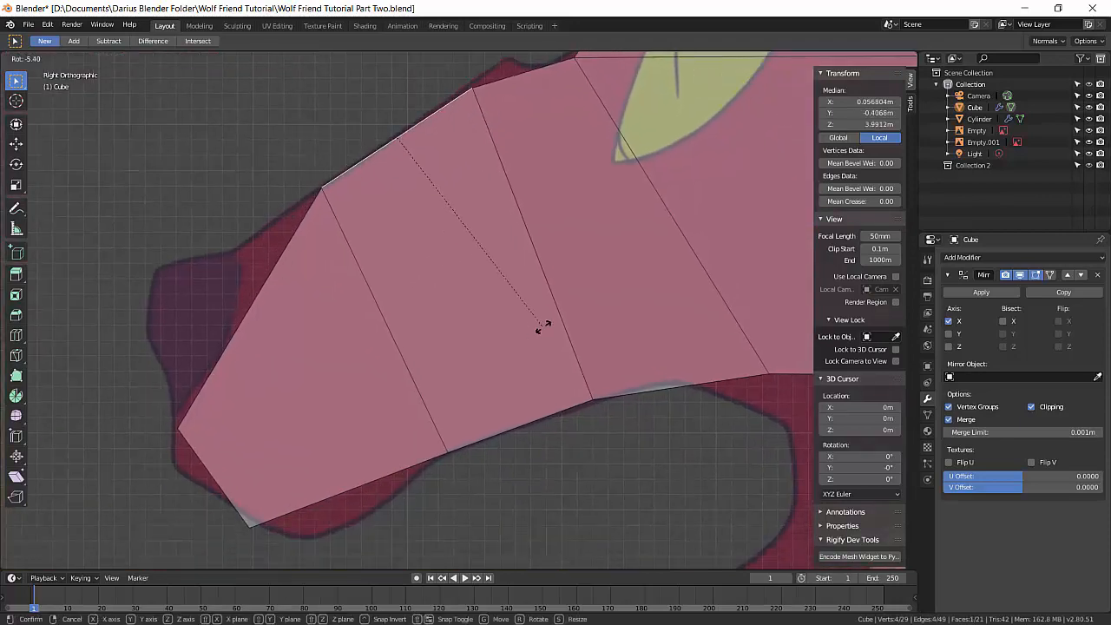
pyautogui.click(543, 326)
# - Shift the muzzle's top face about 0.046 m forward and 0.03 m down, and rotate it about -2° more
pyautogui.press('g')
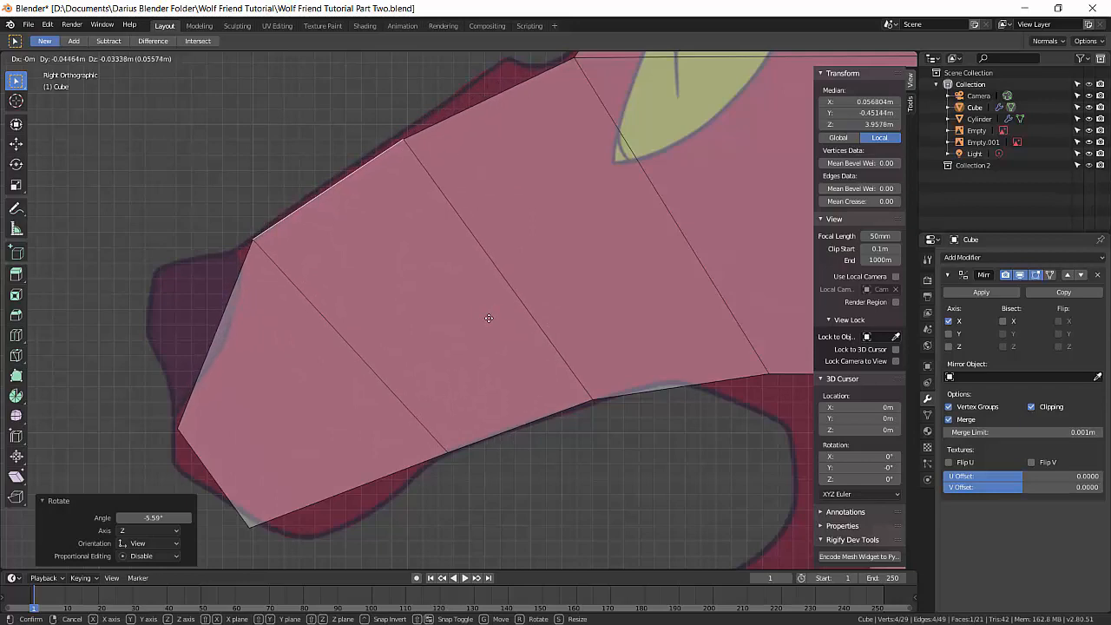
pyautogui.click(488, 319)
pyautogui.press('r')
pyautogui.click(568, 347)
pyautogui.scroll(-3, 501, 231)
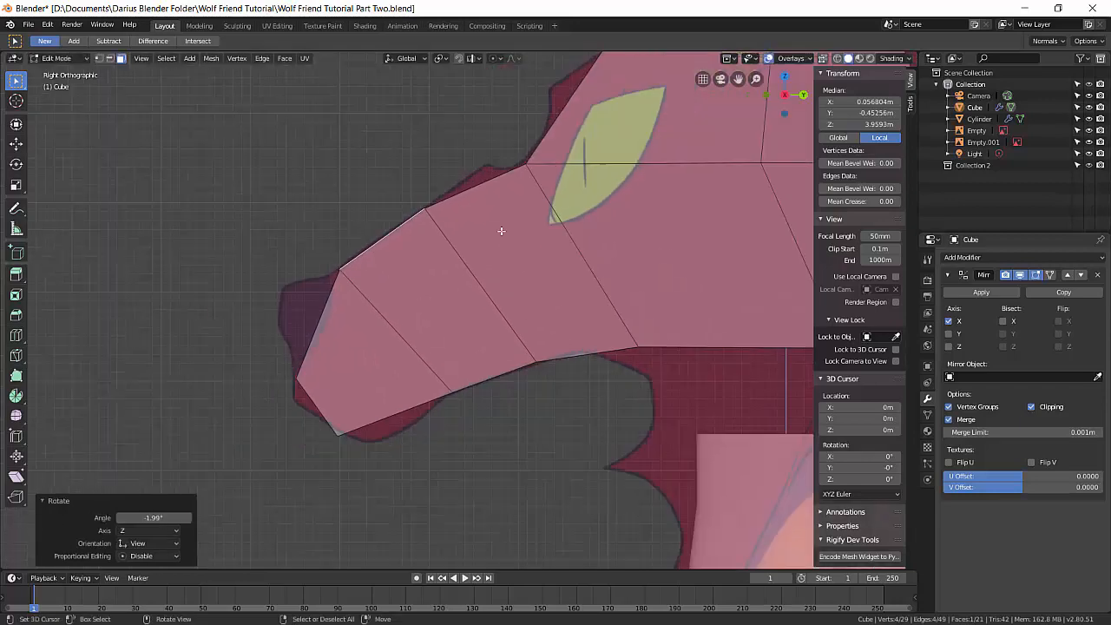
# - Add one centred horizontal loop cut around the crown at the height of the eye's upper end
pyautogui.scroll(5, 501, 231)
pyautogui.moveTo(562, 215); pyautogui.dragTo(550, 252, button='middle')
pyautogui.scroll(-3, 552, 246)
pyautogui.press('KP_3')
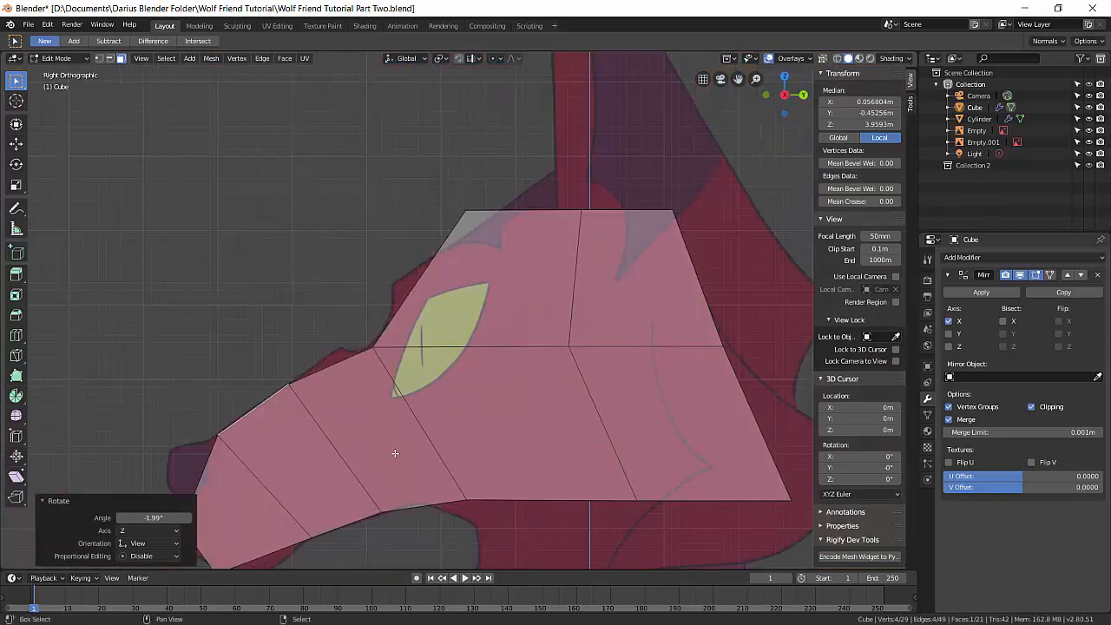
pyautogui.scroll(3, 395, 453)
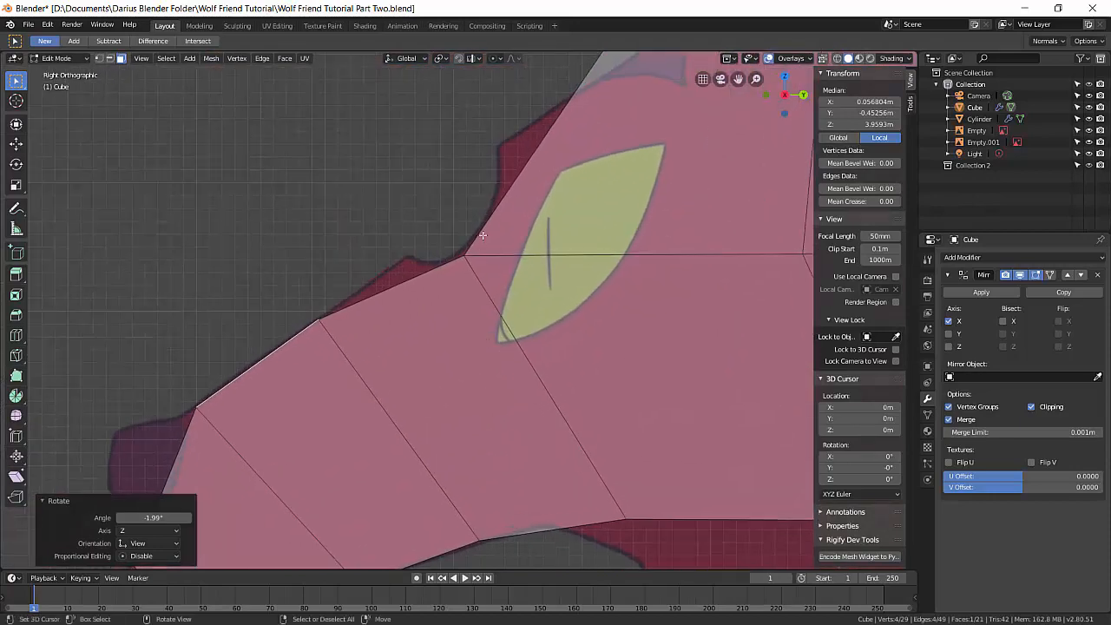
pyautogui.scroll(-4, 499, 183)
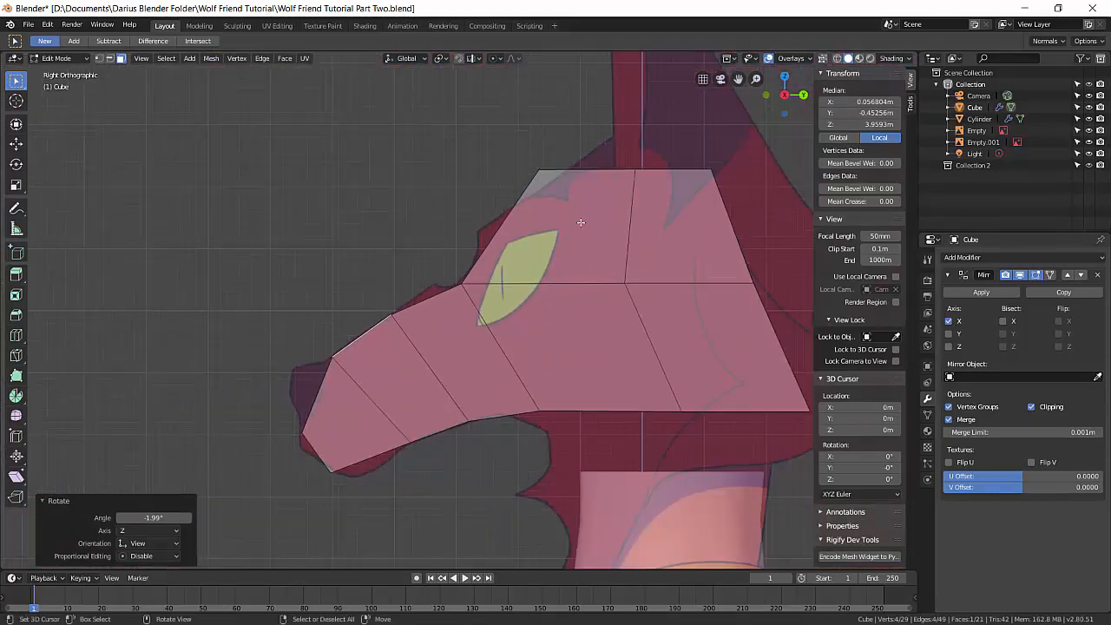
pyautogui.scroll(2, 612, 257)
pyautogui.click(608, 256)
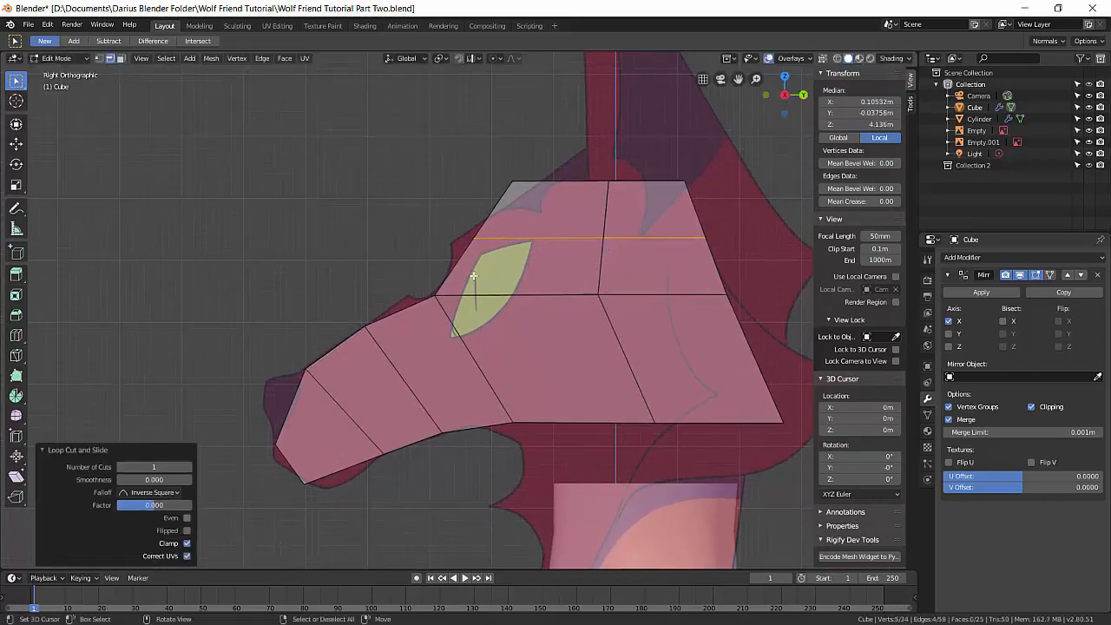
# - Move the front edge of the crown's new loop about 0.034 m forward and 0.007 m down to match the brow
pyautogui.scroll(3, 608, 254)
pyautogui.moveTo(608, 254); pyautogui.dragTo(448, 174, button='middle')
pyautogui.click(305, 86)
pyautogui.press('g')
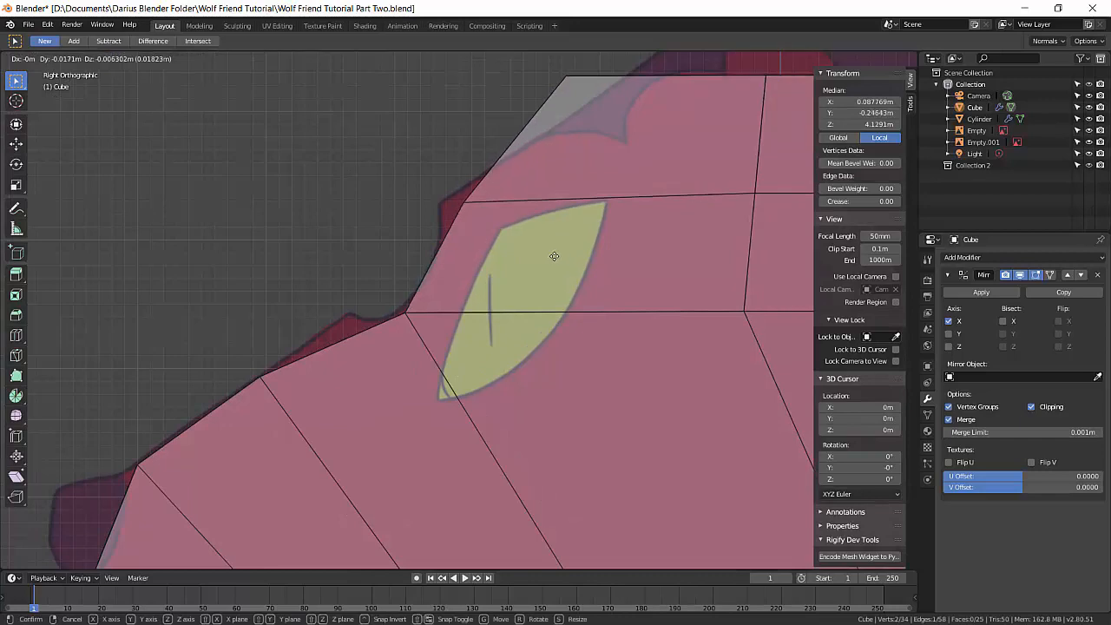
pyautogui.click(537, 254)
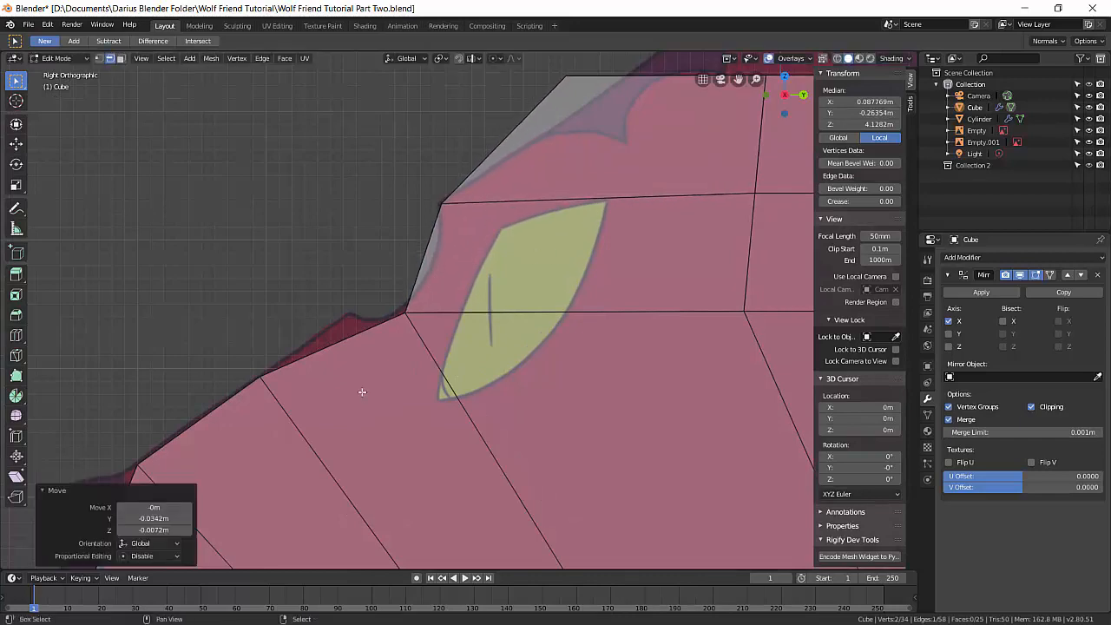
# - Add a loop cut across the muzzle just ahead of the eye and move its top edge about 0.023 m up and 0.012 m back
pyautogui.keyDown('shift'); pyautogui.moveTo(362, 390); pyautogui.dragTo(368, 172, button='middle'); pyautogui.keyUp('shift')
pyautogui.click(423, 294)
pyautogui.rightClick(423, 294)
pyautogui.rightClick(367, 173)
pyautogui.press('KP_3')
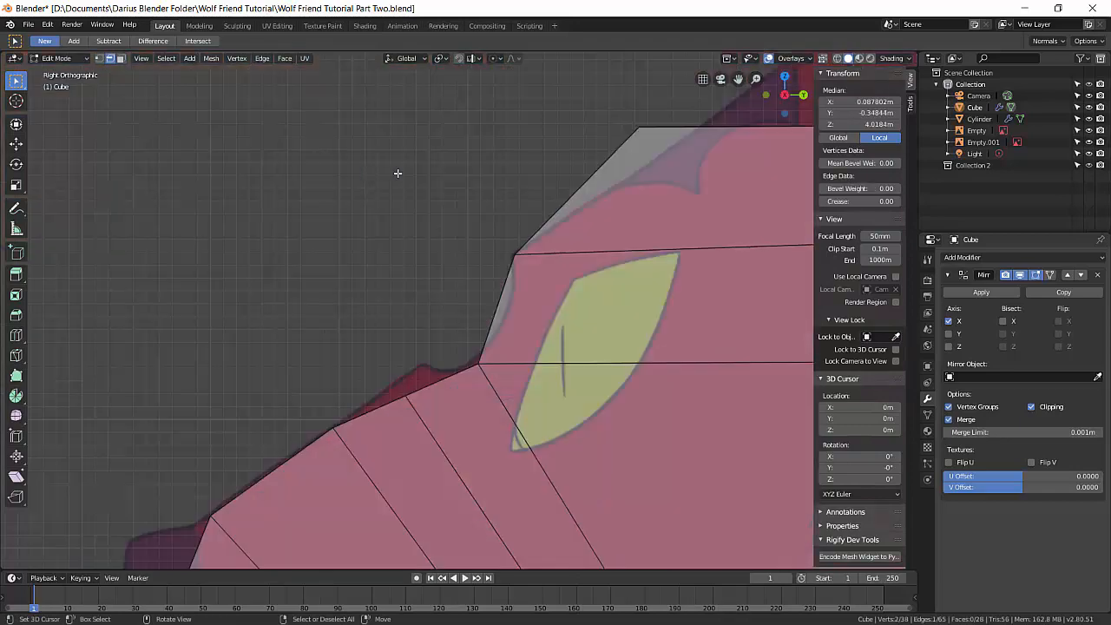
pyautogui.press('g')
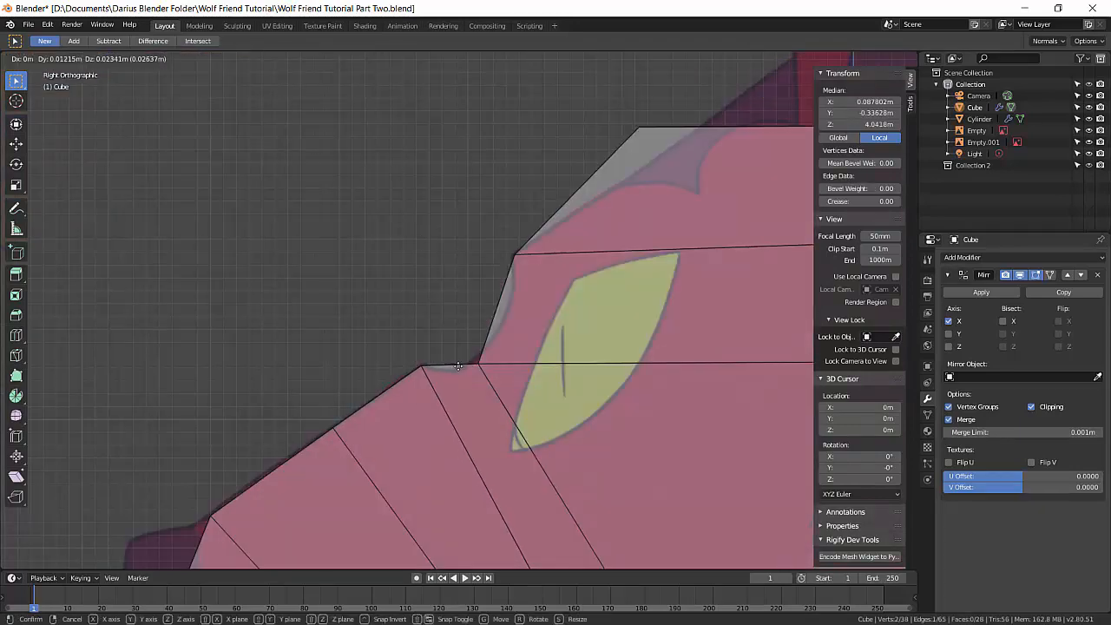
pyautogui.click(459, 366)
pyautogui.scroll(-4, 513, 408)
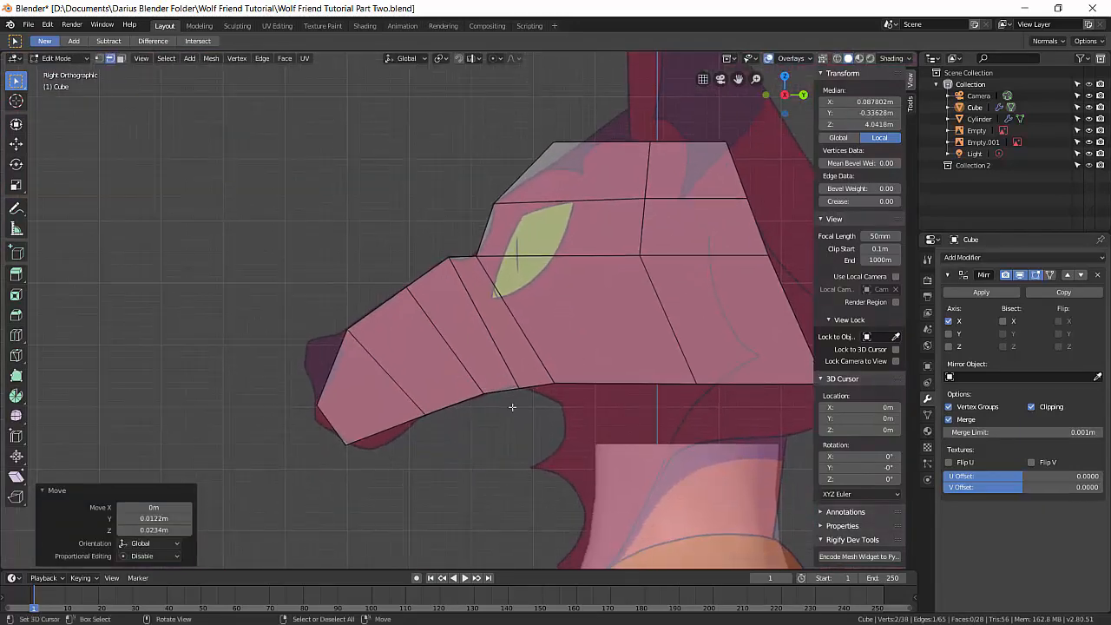
# - Move the lower front edge of the muzzle about 0.051 m back and 0.006 m down to match the chin outline
pyautogui.scroll(3, 512, 407)
pyautogui.moveTo(512, 408); pyautogui.dragTo(337, 594, button='middle')
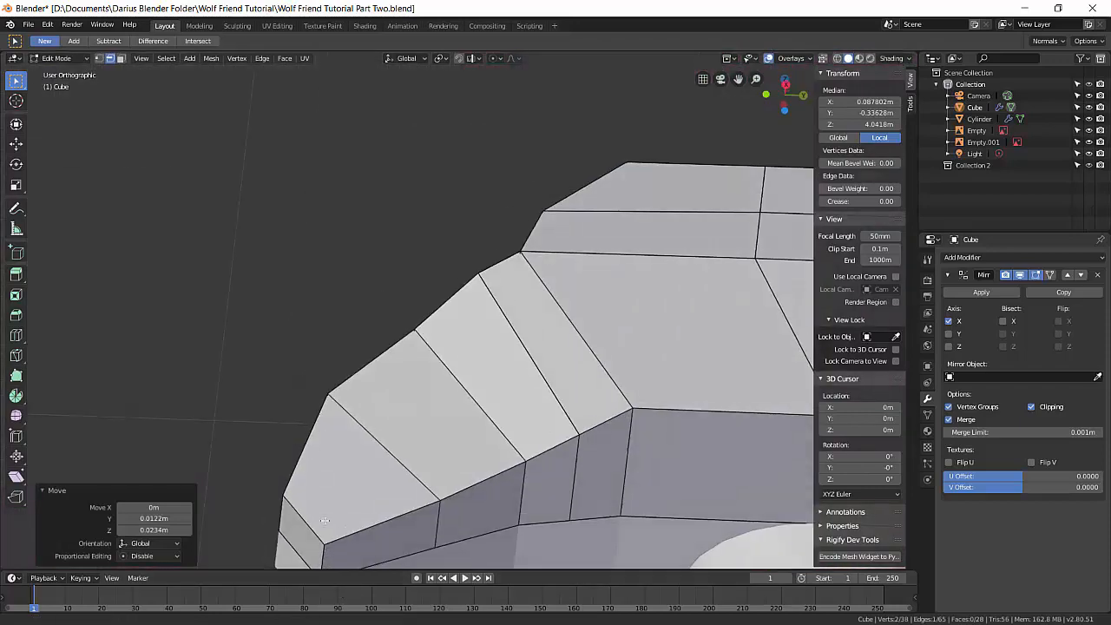
pyautogui.moveTo(325, 521); pyautogui.dragTo(316, 458, button='middle')
pyautogui.press('KP_3')
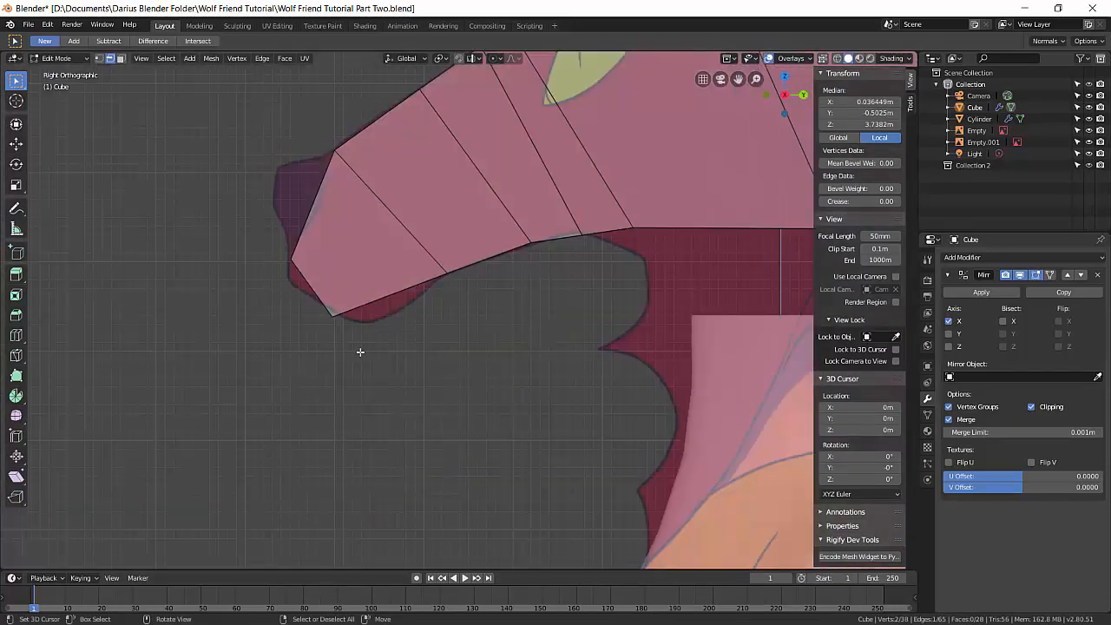
pyautogui.press('g')
pyautogui.click(397, 362)
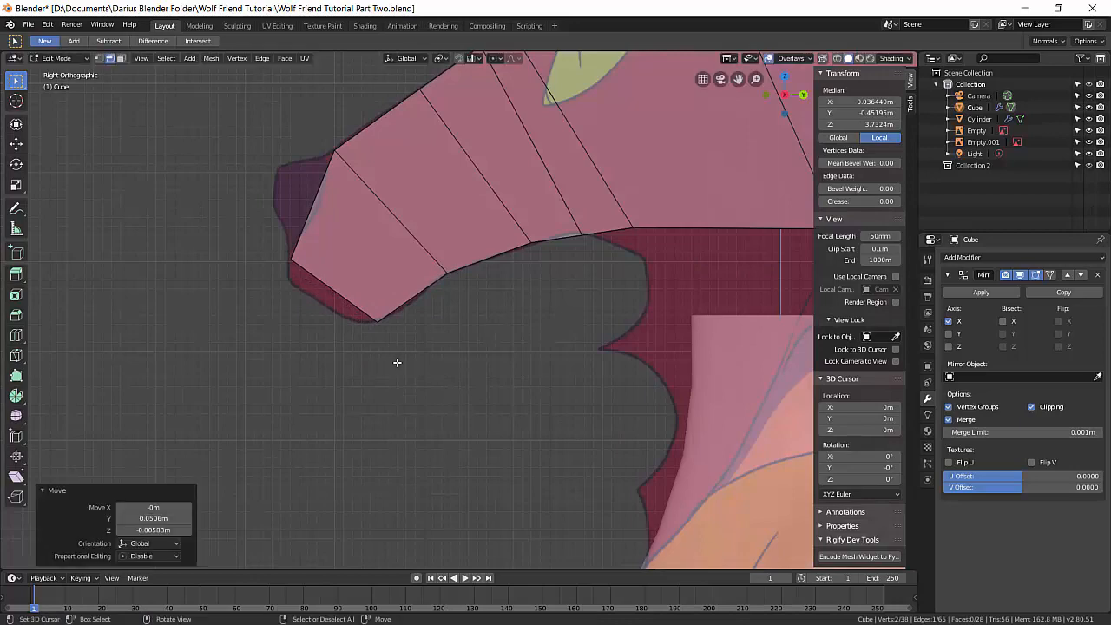
# - Extrude the muzzle's front face about 0.05 m outward as the nose and smooth the new face's vertices twice
pyautogui.moveTo(323, 275); pyautogui.dragTo(330, 317, button='middle')
pyautogui.press('3')
pyautogui.click(327, 313)
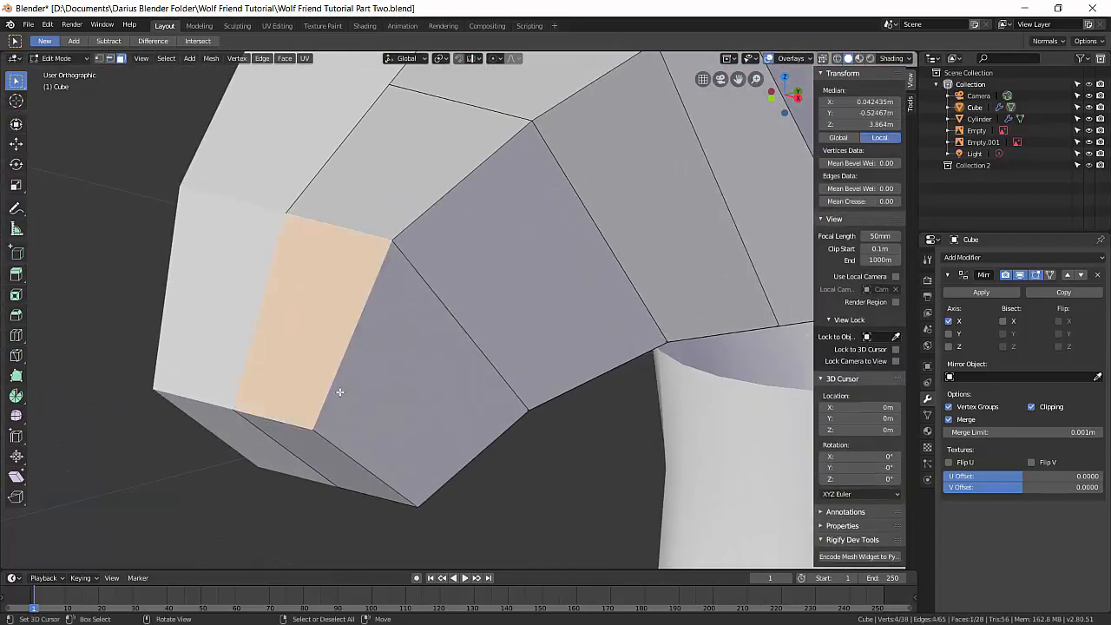
pyautogui.press('KP_3')
pyautogui.press('e')
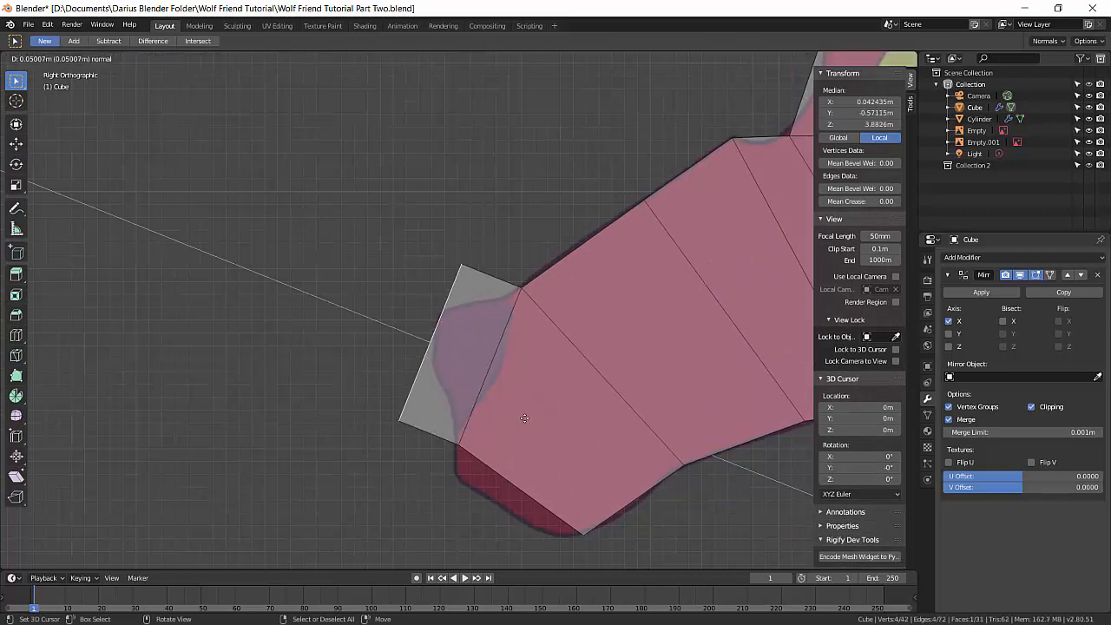
pyautogui.click(528, 421)
pyautogui.hotkey('ctrl', 'v')
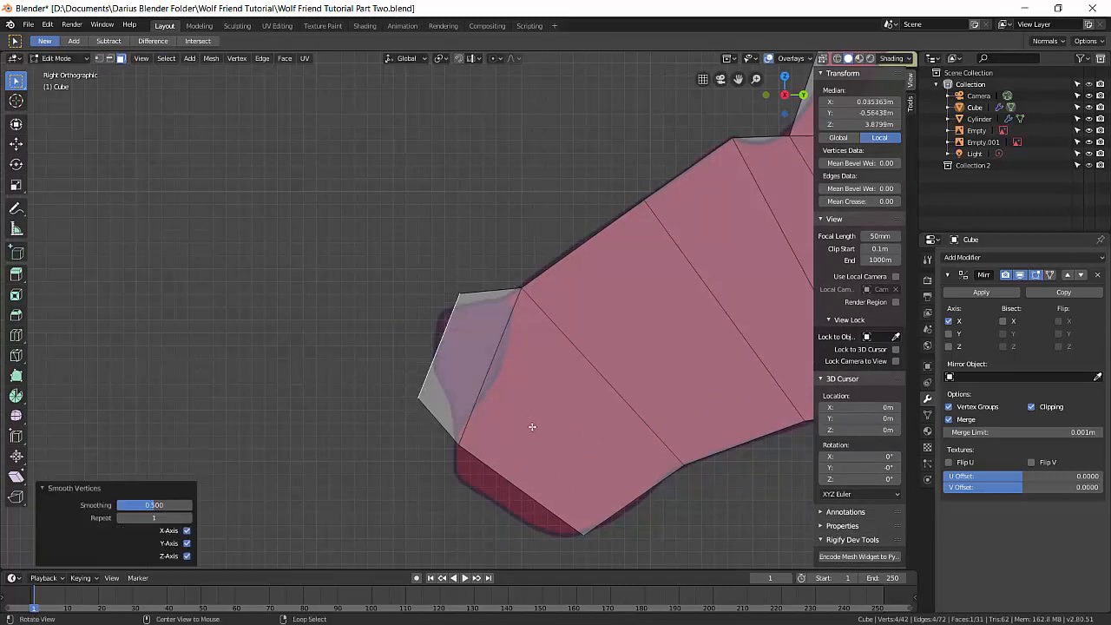
pyautogui.hotkey('shift', 'r')
# - Scale the nose's front face to about 0.796 and move it about 0.009 m forward and 0.013 m up
pyautogui.press('s')
pyautogui.click(521, 442)
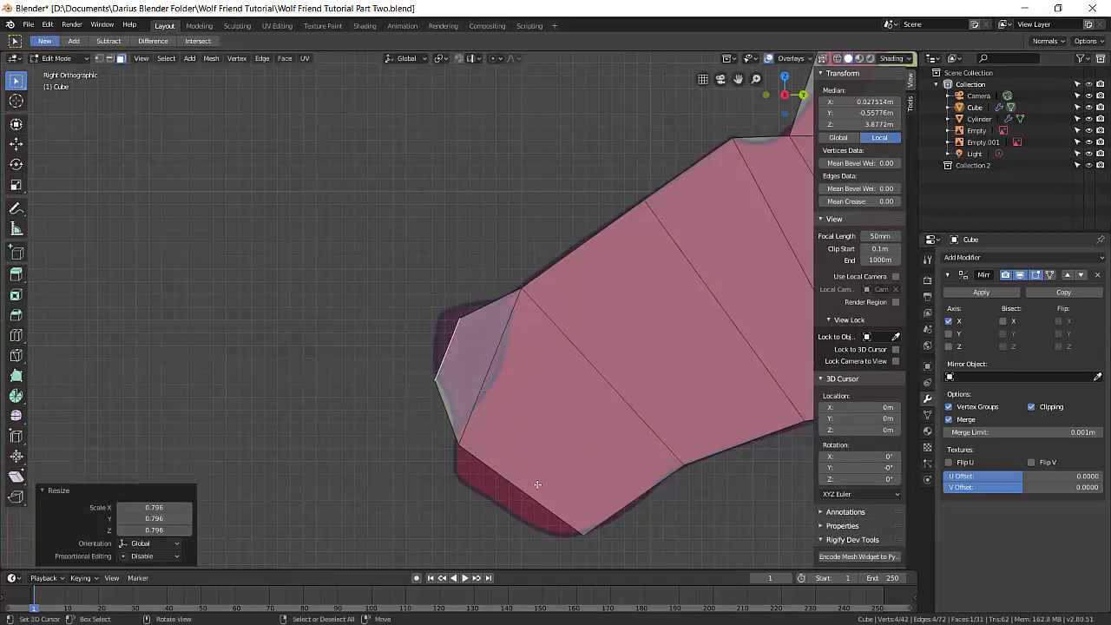
pyautogui.press('g')
pyautogui.click(530, 458)
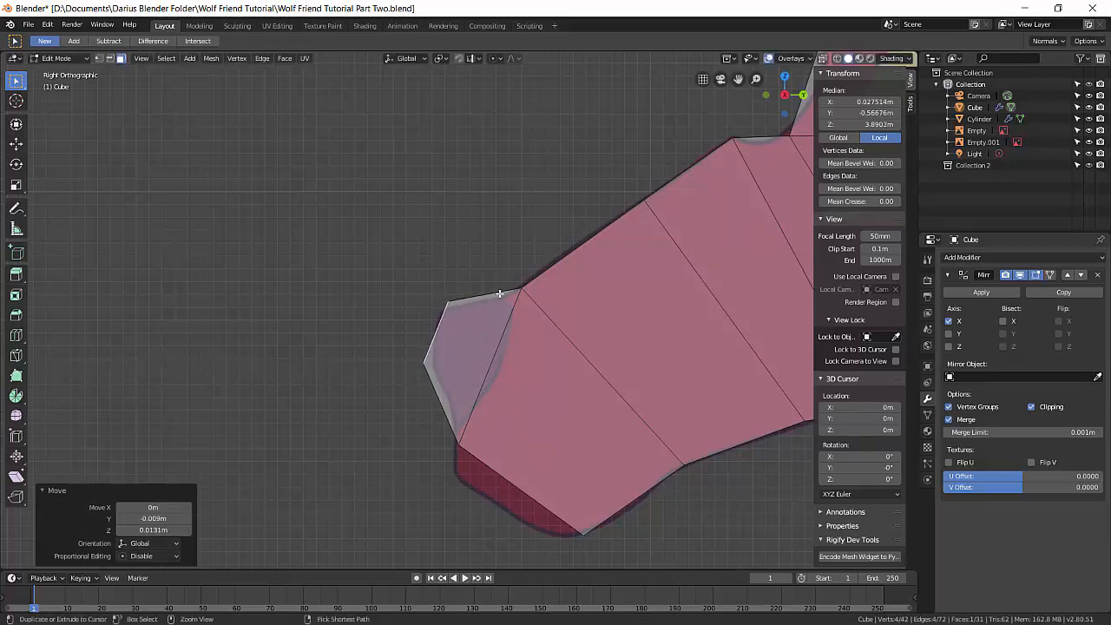
# - Add one centred loop cut around the nose and scale it up to about 1.109
pyautogui.click(502, 296)
pyautogui.rightClick(506, 299)
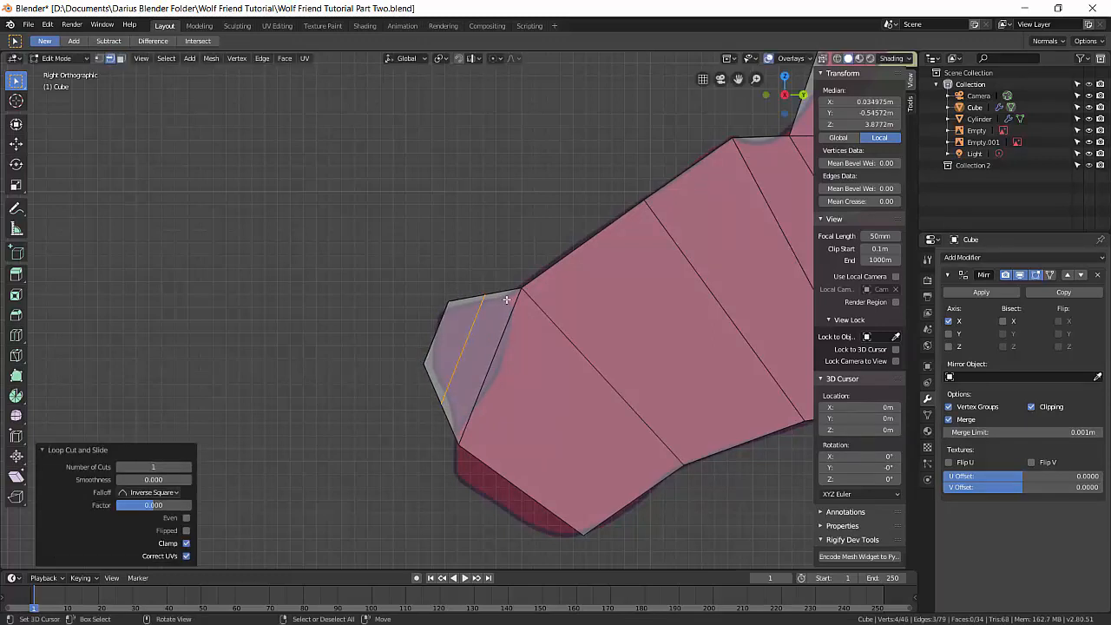
pyautogui.press('s')
pyautogui.click(532, 446)
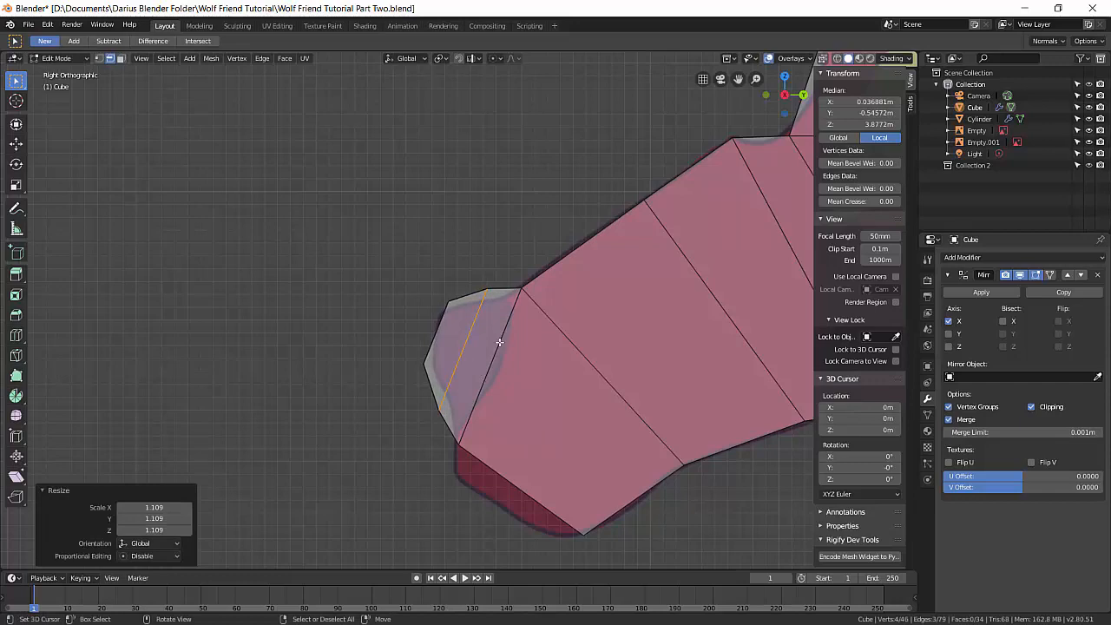
# - Add a loop cut close to the nose's base with a slide factor of about 0.5 and scale it to about 0.96
pyautogui.click(506, 294)
pyautogui.click(521, 310)
pyautogui.press('s')
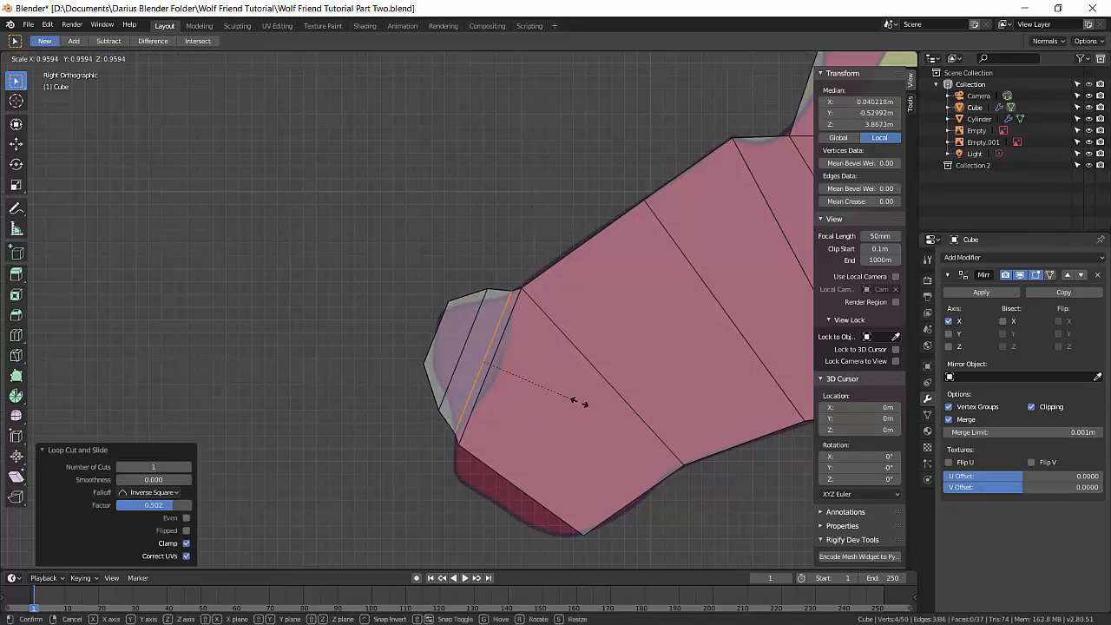
pyautogui.click(571, 402)
# - Turn off the see-through display and apply smooth shading to the head
pyautogui.moveTo(569, 404); pyautogui.dragTo(380, 416, button='middle')
pyautogui.hotkey('alt', 'z')
pyautogui.scroll(-2, 477, 435)
pyautogui.press('Tab')
pyautogui.scroll(-5, 411, 413)
pyautogui.press('Tab')
pyautogui.scroll(8, 373, 382)
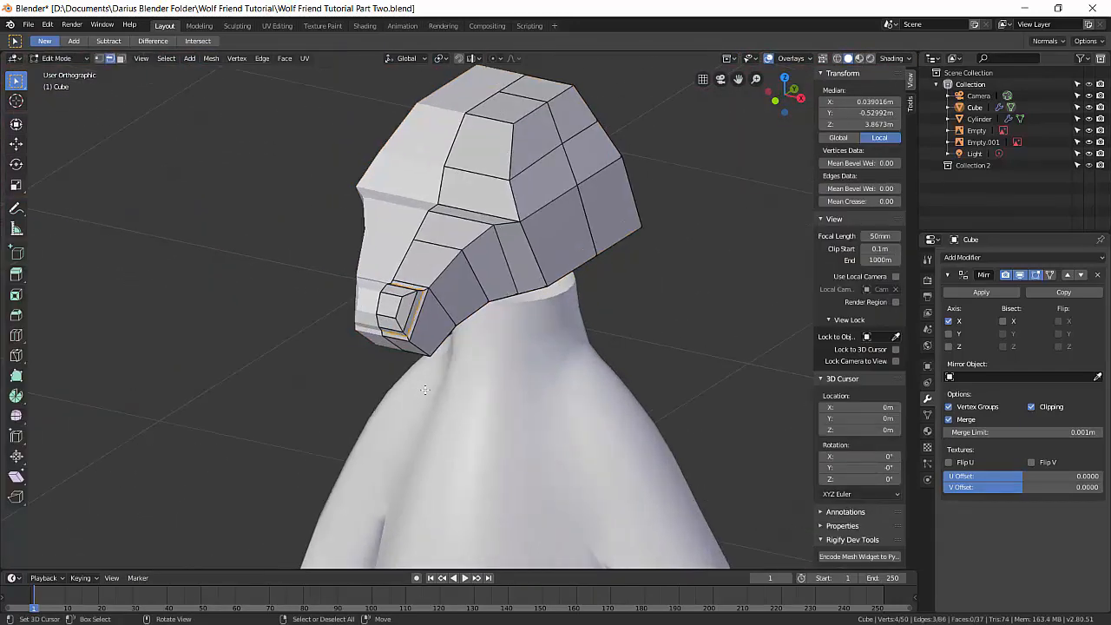
pyautogui.moveTo(355, 332); pyautogui.dragTo(373, 400, button='middle')
pyautogui.press('a')
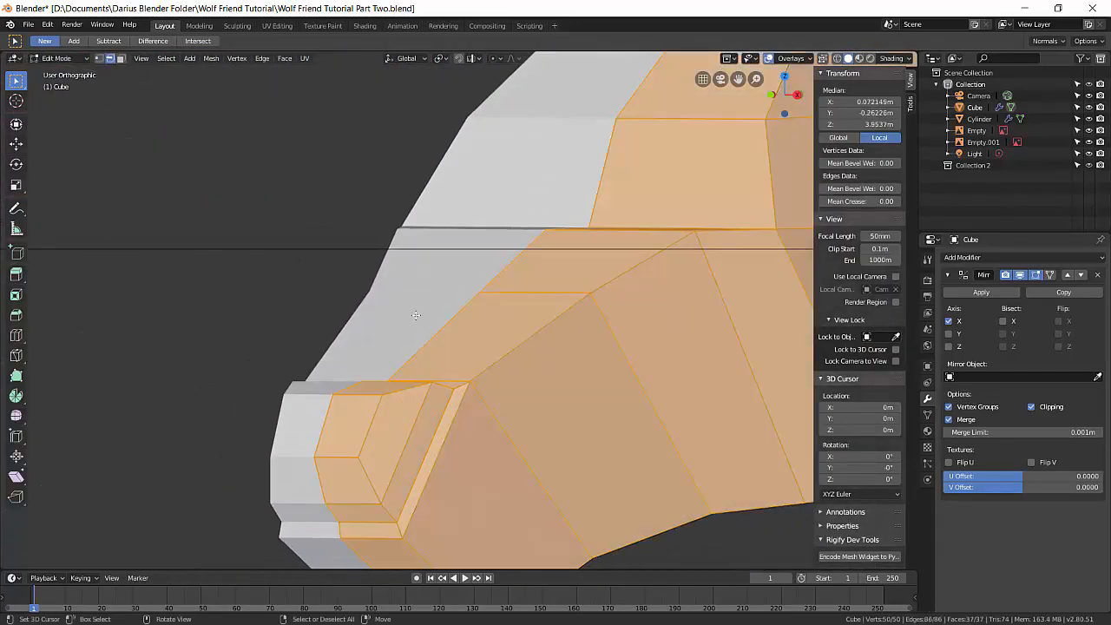
pyautogui.press('Tab')
pyautogui.press('w')
pyautogui.click(441, 353)
# - Add one centred lengthwise loop cut through the nose, muzzle and crown of the half mesh
pyautogui.scroll(-7, 451, 365)
pyautogui.moveTo(460, 387); pyautogui.dragTo(484, 417, button='middle')
pyautogui.press('Tab')
pyautogui.scroll(4, 469, 400)
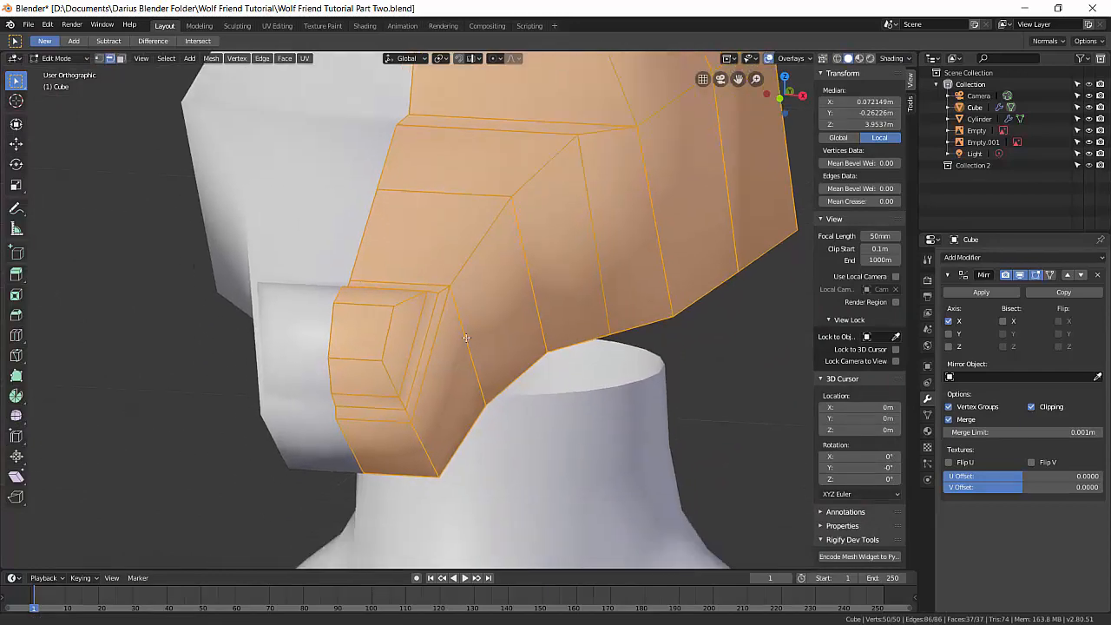
pyautogui.moveTo(373, 308)
pyautogui.mouseDown(button='middle')
pyautogui.moveTo(409, 372)
pyautogui.moveTo(417, 363)
pyautogui.moveTo(397, 370)
pyautogui.mouseUp(button='middle')
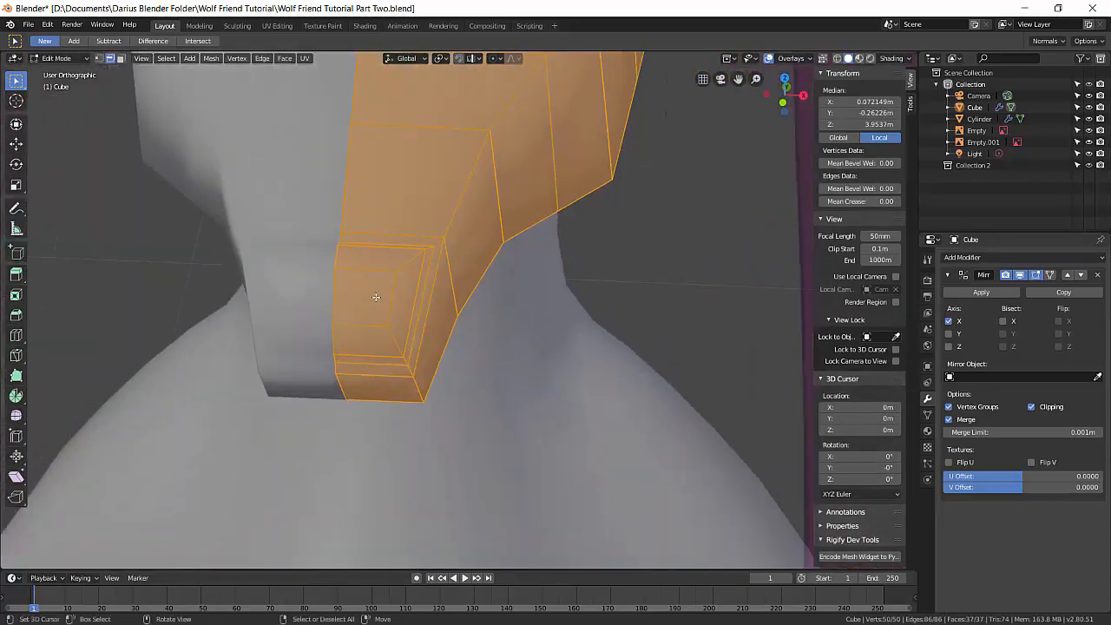
pyautogui.hotkey('ctrl', 'r')
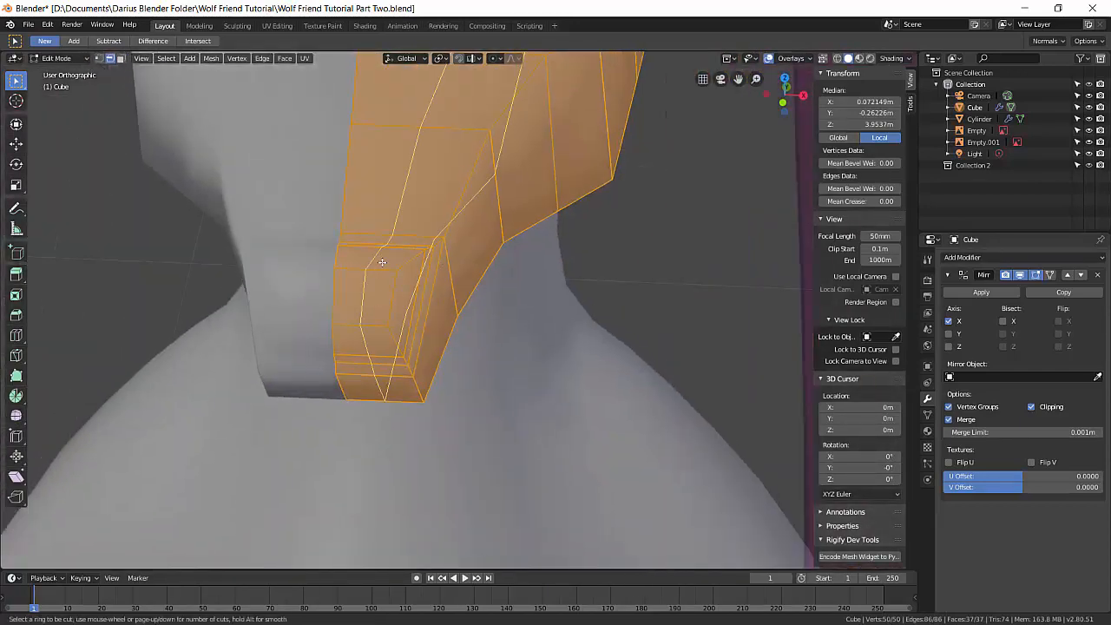
pyautogui.click(382, 262)
pyautogui.rightClick(379, 260)
# - Slide the edges at the nose's upper outer corner down by about 0.297 and inward by about 0.071 to round it
pyautogui.moveTo(379, 261); pyautogui.dragTo(455, 283, button='middle')
pyautogui.click(428, 297)
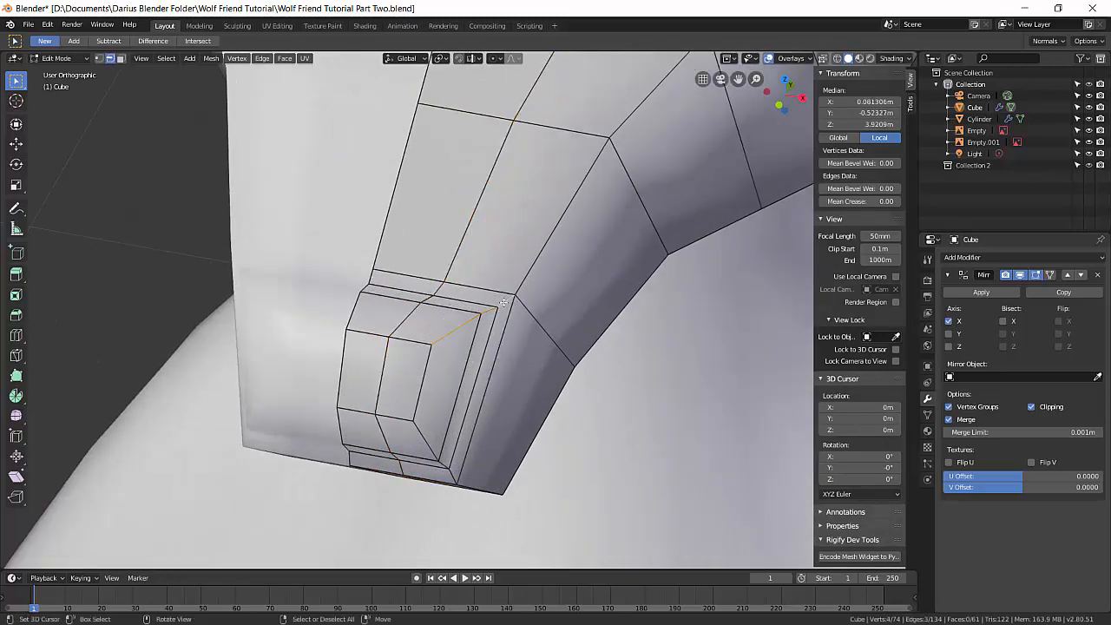
pyautogui.press('g')
pyautogui.press('g')
pyautogui.click(497, 334)
pyautogui.press('g')
pyautogui.press('g')
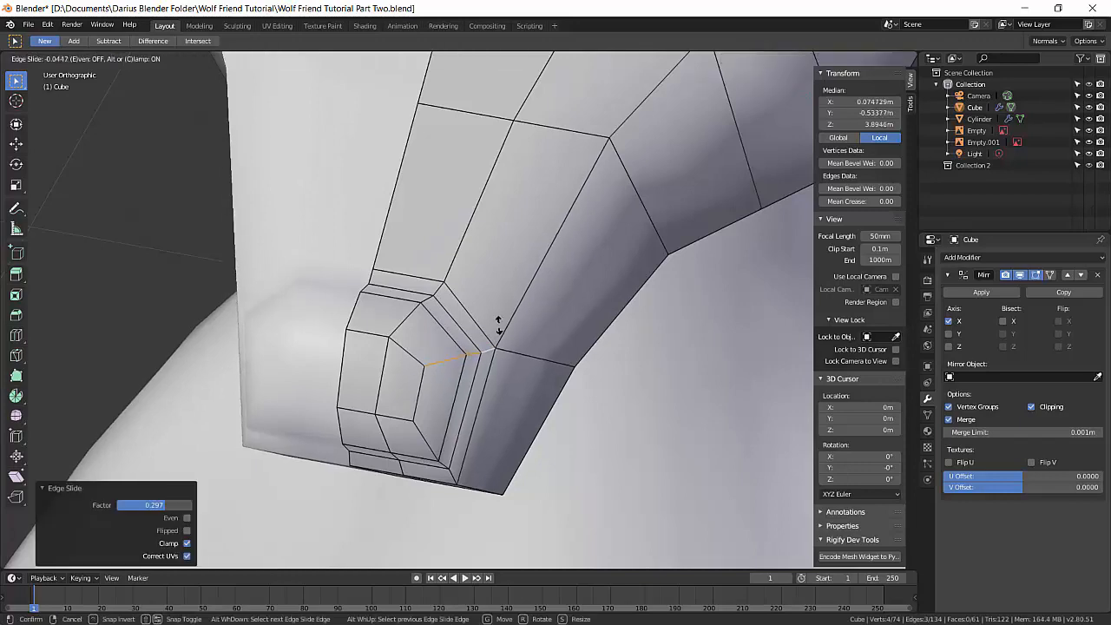
pyautogui.click(486, 298)
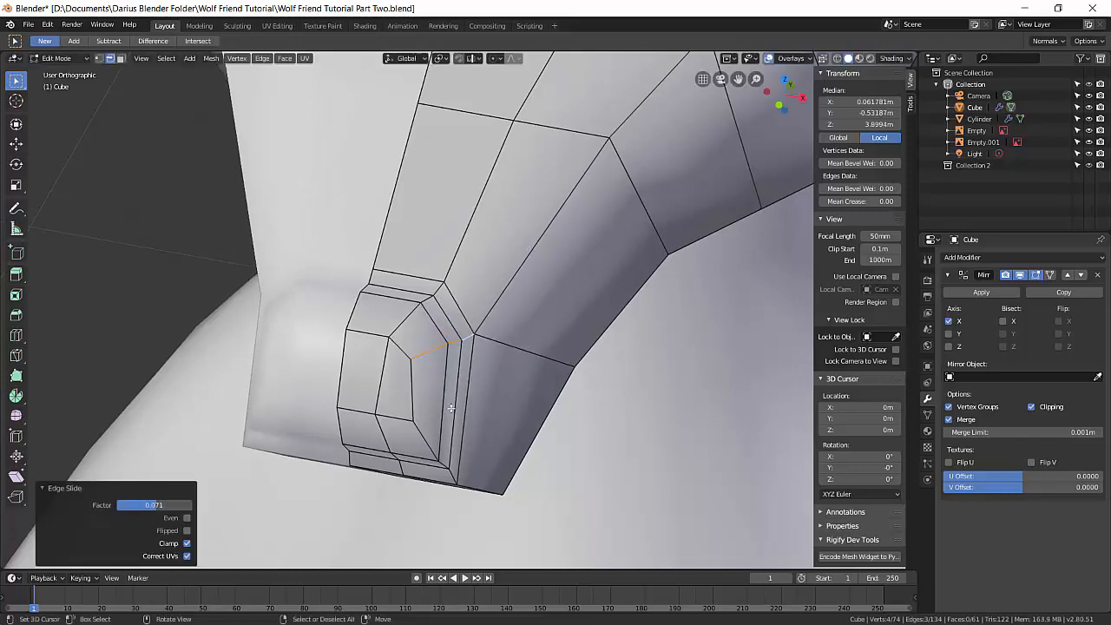
# - Slide the edges at the nose's lower outer corner and chin in two passes, factors about -0.224 and 0.177, to round them
pyautogui.moveTo(484, 325); pyautogui.dragTo(460, 348, button='middle')
pyautogui.keyDown('alt'); pyautogui.click(432, 410); pyautogui.keyUp('alt')
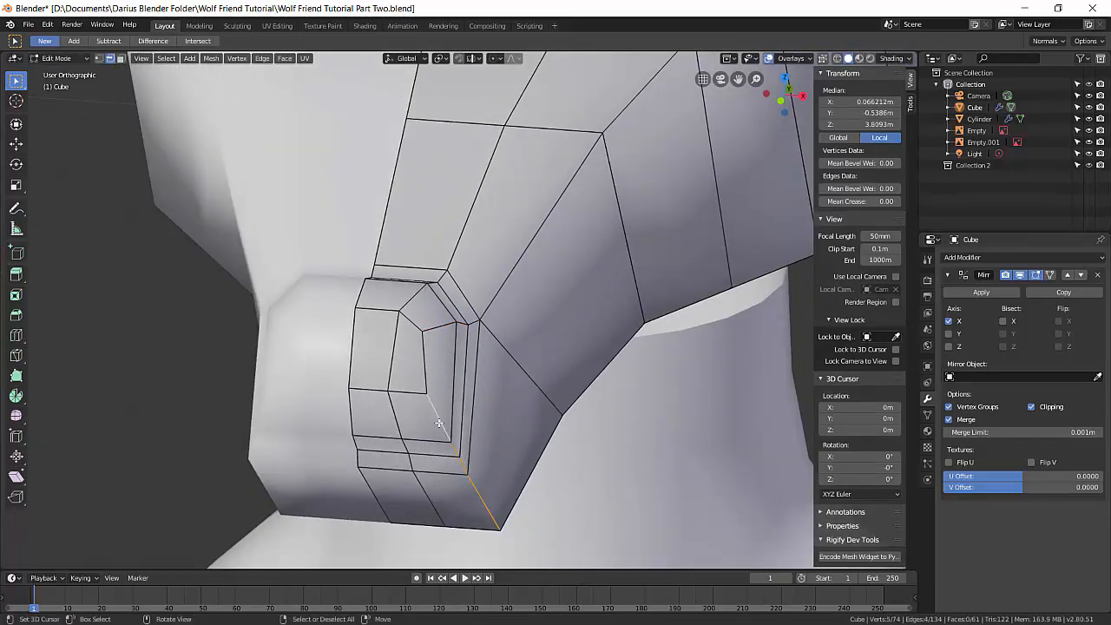
pyautogui.press('g')
pyautogui.press('g')
pyautogui.click(476, 456)
pyautogui.press('g')
pyautogui.press('g')
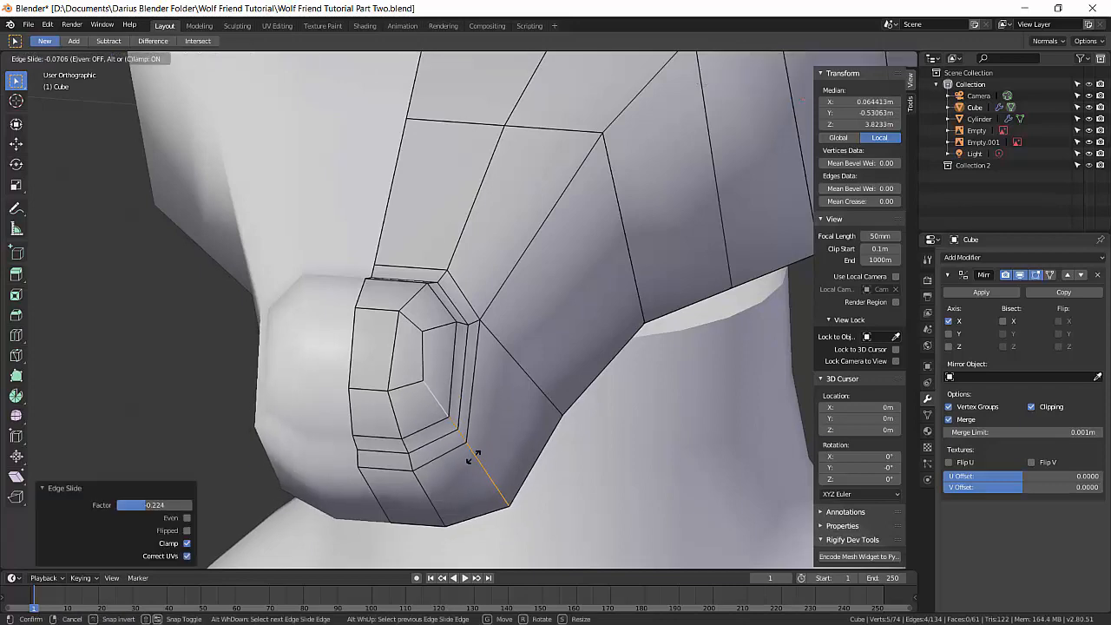
pyautogui.click(466, 455)
# - Examine the rounded nose and muzzle from the side and from an angle
pyautogui.moveTo(467, 454)
pyautogui.mouseDown(button='middle')
pyautogui.moveTo(484, 424)
pyautogui.moveTo(502, 450)
pyautogui.moveTo(461, 447)
pyautogui.mouseUp(button='middle')
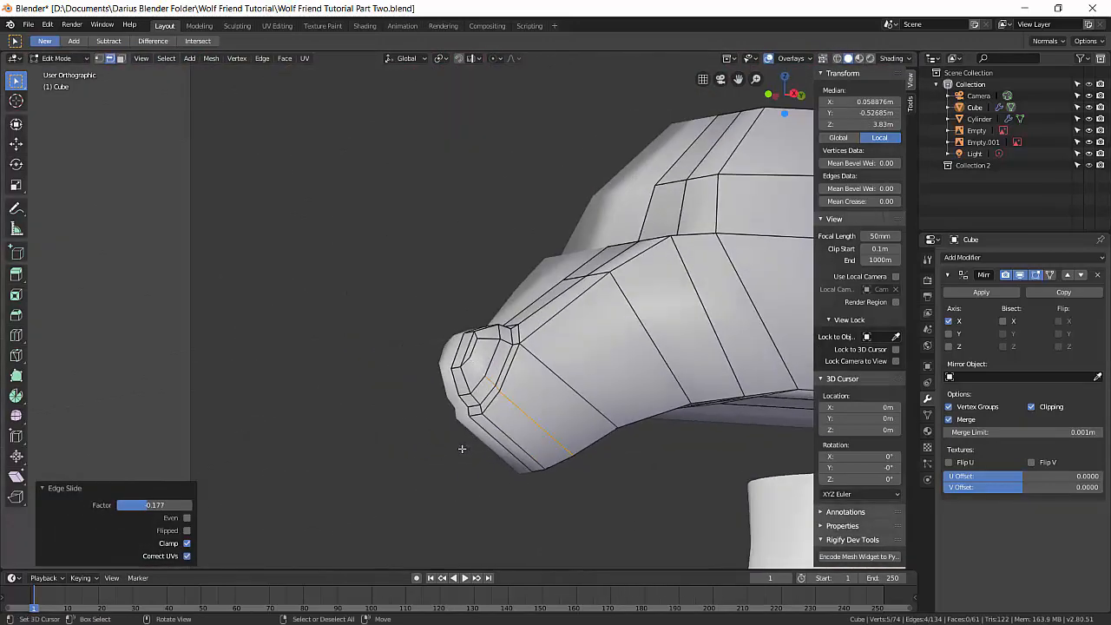
pyautogui.press('a')
pyautogui.scroll(-5, 502, 456)
pyautogui.moveTo(592, 403)
pyautogui.mouseDown(button='middle')
pyautogui.moveTo(583, 398)
pyautogui.moveTo(599, 395)
pyautogui.mouseUp(button='middle')
pyautogui.scroll(3, 493, 445)
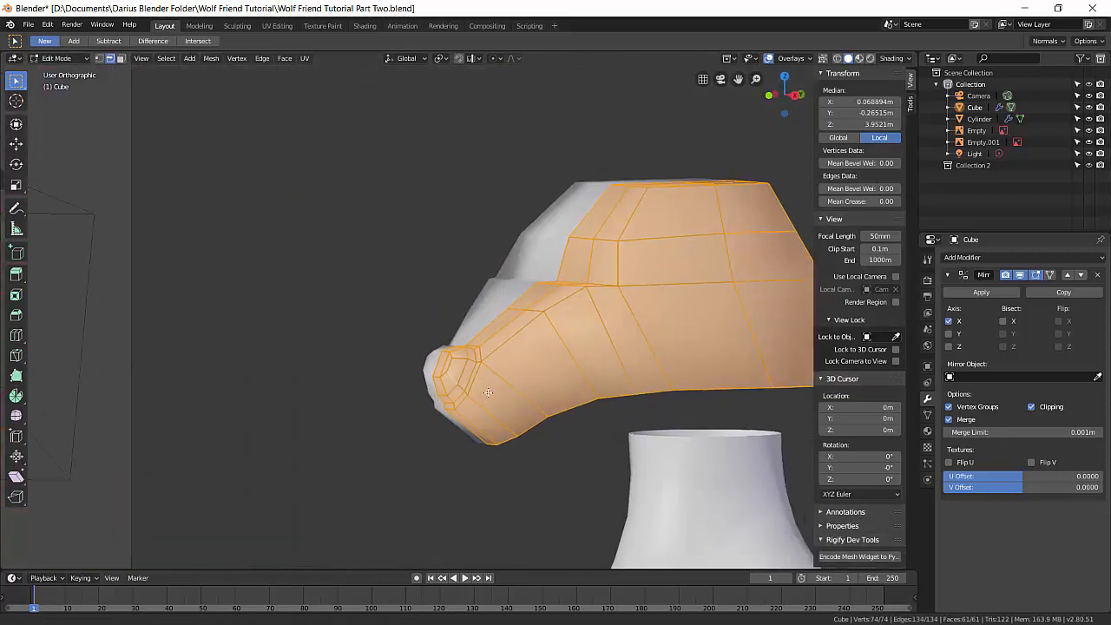
pyautogui.moveTo(493, 445); pyautogui.dragTo(524, 397, button='middle')
pyautogui.scroll(3, 568, 287)
pyautogui.keyDown('shift'); pyautogui.moveTo(569, 287); pyautogui.dragTo(554, 318, button='middle'); pyautogui.keyUp('shift')
pyautogui.moveTo(554, 318); pyautogui.dragTo(596, 333, button='middle')
# - Slide the edges along the muzzle's upper side, from the nose back to the cheek, to round the muzzle
pyautogui.keyDown('alt'); pyautogui.rightClick(579, 310); pyautogui.keyUp('alt')
pyautogui.press('g')
pyautogui.press('g')
pyautogui.click(573, 379)
pyautogui.keyDown('alt'); pyautogui.rightClick(465, 450); pyautogui.keyUp('alt')
pyautogui.keyDown('shift'); pyautogui.moveTo(566, 469); pyautogui.dragTo(579, 330, button='middle'); pyautogui.keyUp('shift')
pyautogui.press('g')
pyautogui.press('g')
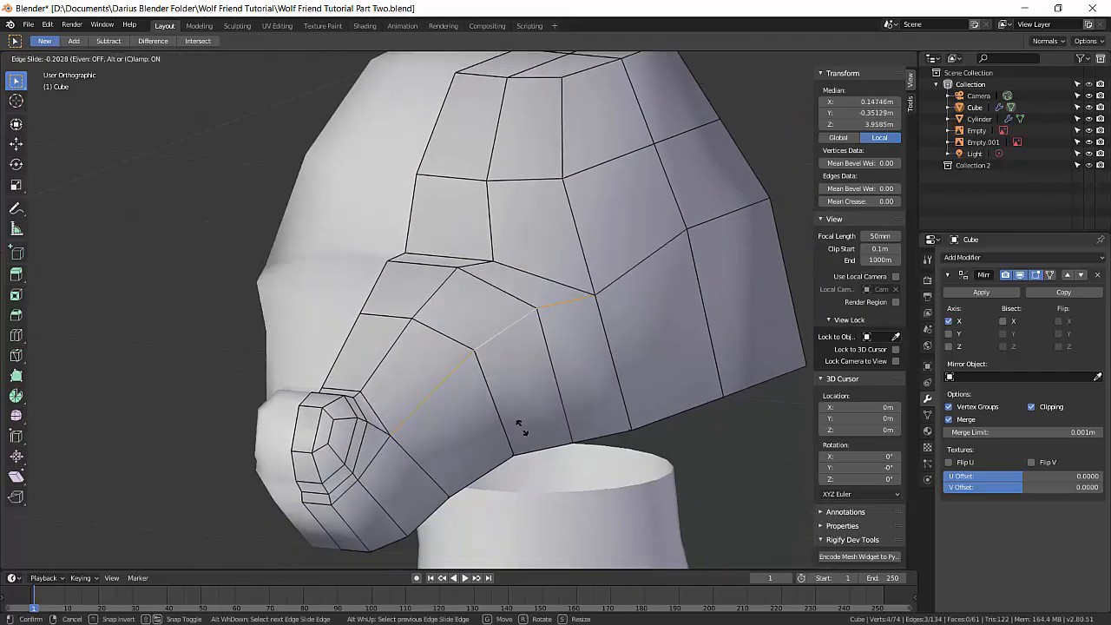
pyautogui.click(521, 426)
pyautogui.press('g')
pyautogui.press('g')
pyautogui.click(507, 408)
# - Slide the crown's upper outer edges down by a factor of about 0.3 to round the crown
pyautogui.moveTo(507, 408); pyautogui.dragTo(527, 214, button='middle')
pyautogui.keyDown('alt'); pyautogui.click(535, 241); pyautogui.keyUp('alt')
pyautogui.press('g')
pyautogui.press('g')
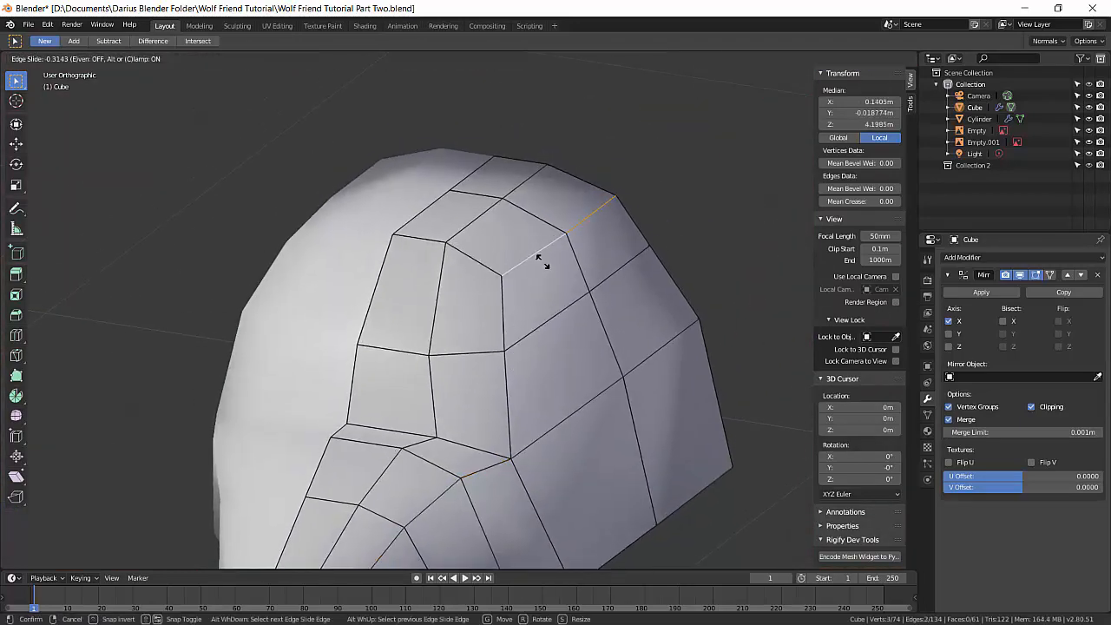
pyautogui.click(541, 256)
# - Move the two rows of edges at the back of the head about 0.071 m back and 0.005 m down
pyautogui.moveTo(541, 256); pyautogui.dragTo(430, 334, button='middle')
pyautogui.scroll(-3, 496, 322)
pyautogui.keyDown('alt'); pyautogui.click(613, 482); pyautogui.keyUp('alt')
pyautogui.press('g')
pyautogui.moveTo(613, 482); pyautogui.dragTo(664, 423, button='middle')
pyautogui.press('g')
pyautogui.click(657, 478)
pyautogui.click(686, 444)
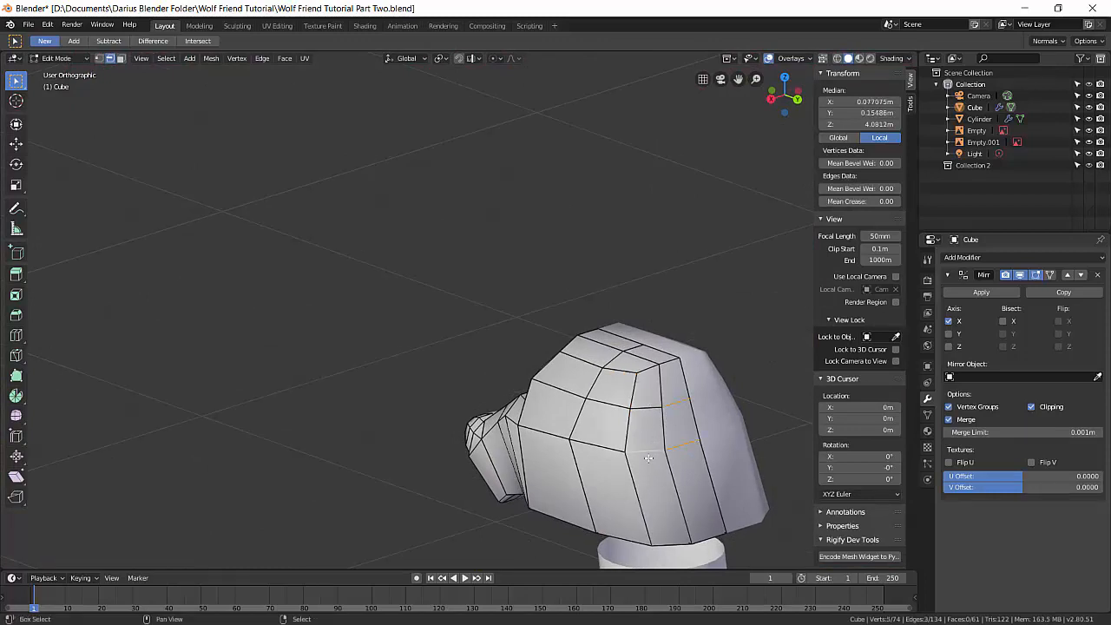
pyautogui.press('KP_3')
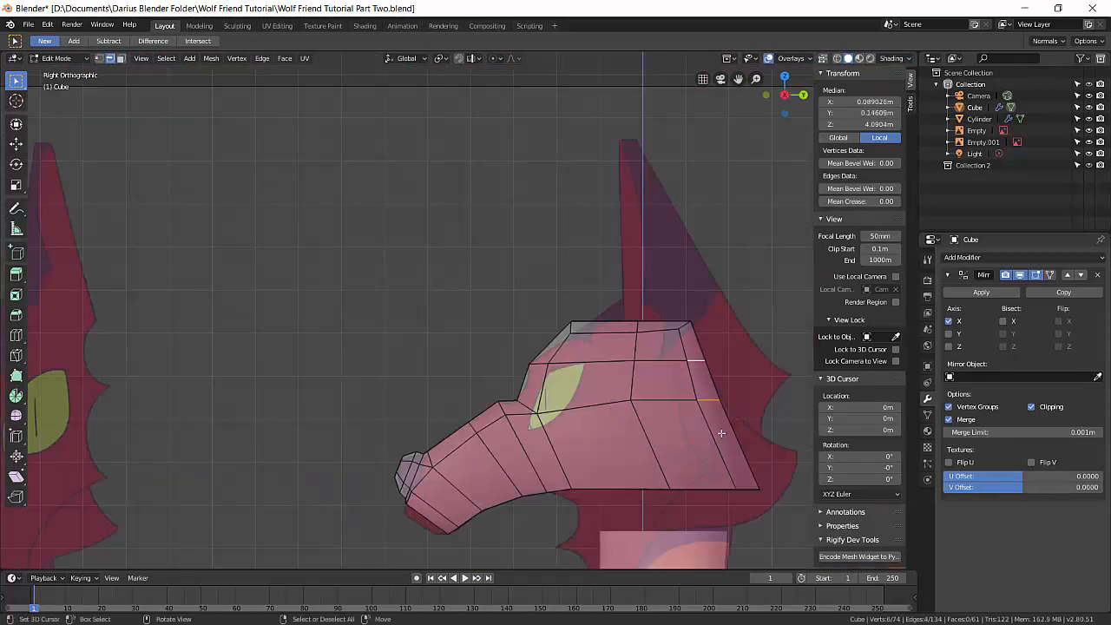
pyautogui.press('g')
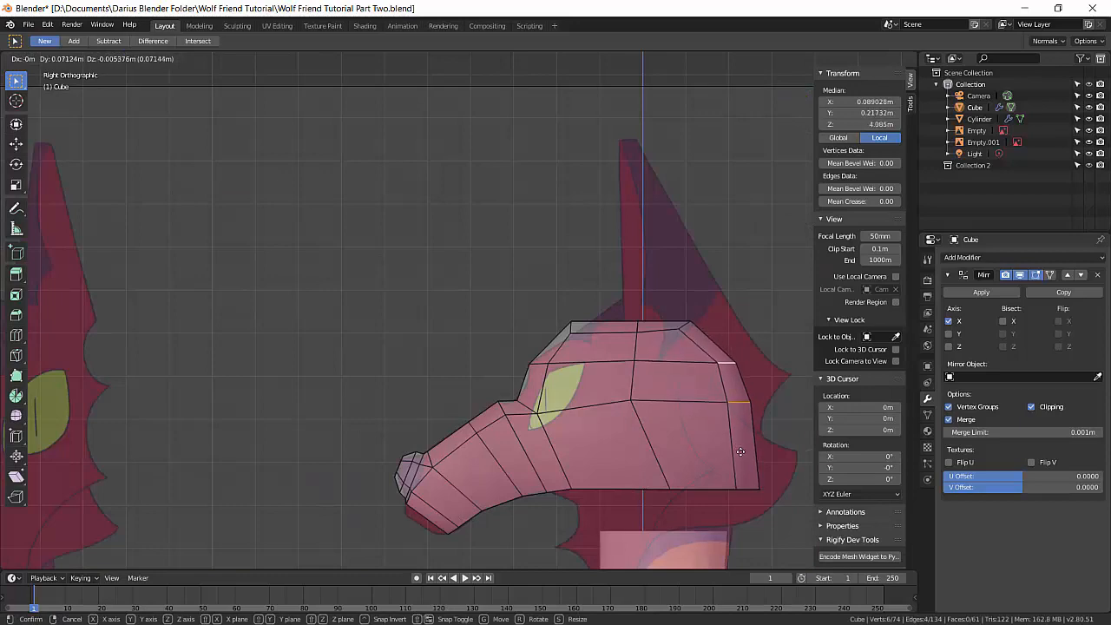
pyautogui.click(741, 451)
# - Try to move a single edge at the crown's front about 0.008 m back and 0.015 m down
pyautogui.scroll(-2, 561, 429)
pyautogui.scroll(2, 541, 384)
pyautogui.keyDown('shift'); pyautogui.moveTo(597, 393); pyautogui.dragTo(515, 387, button='middle'); pyautogui.keyUp('shift')
pyautogui.scroll(3, 515, 387)
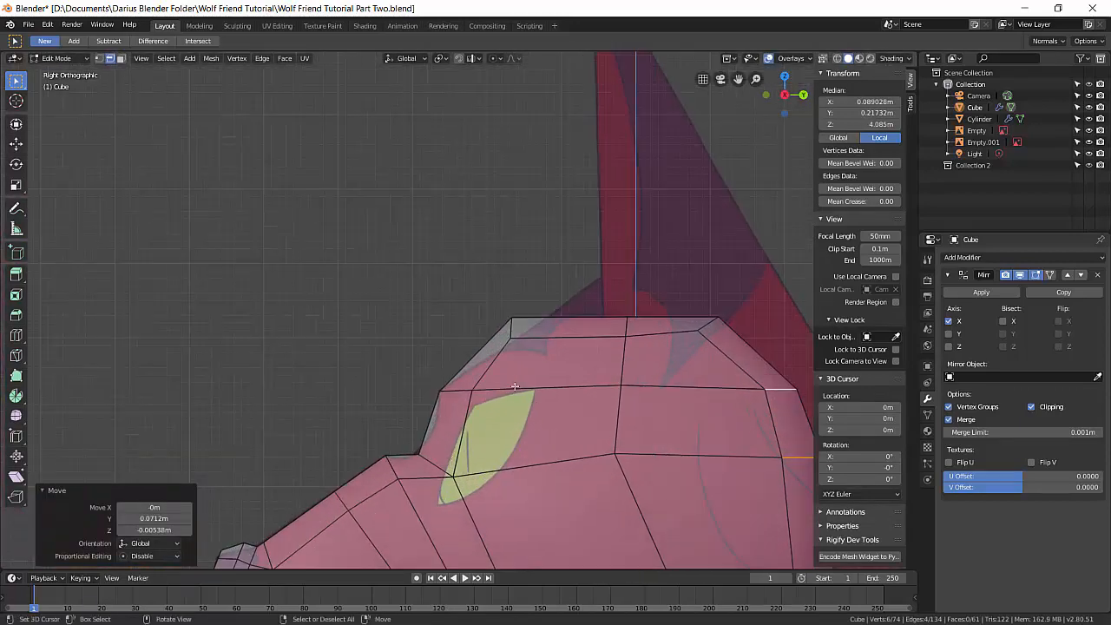
pyautogui.click(513, 329)
pyautogui.press('g')
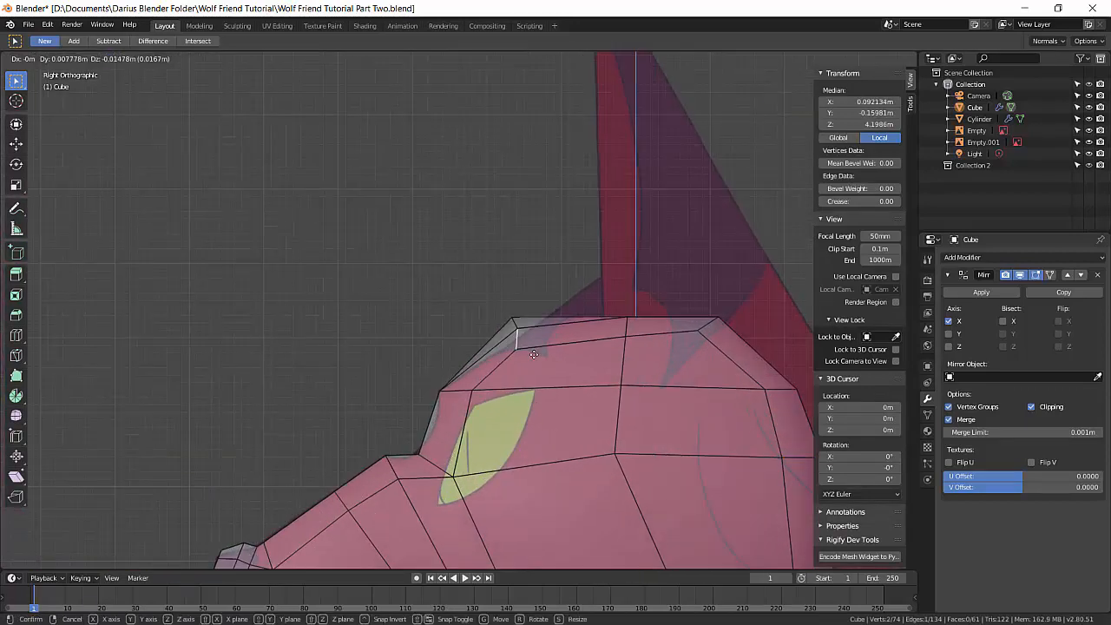
pyautogui.click(531, 351)
# - Move both edges across the crown's upper front about 0.012 m back and 0.023 m down to match the forehead outline
pyautogui.moveTo(531, 351); pyautogui.dragTo(506, 277, button='middle')
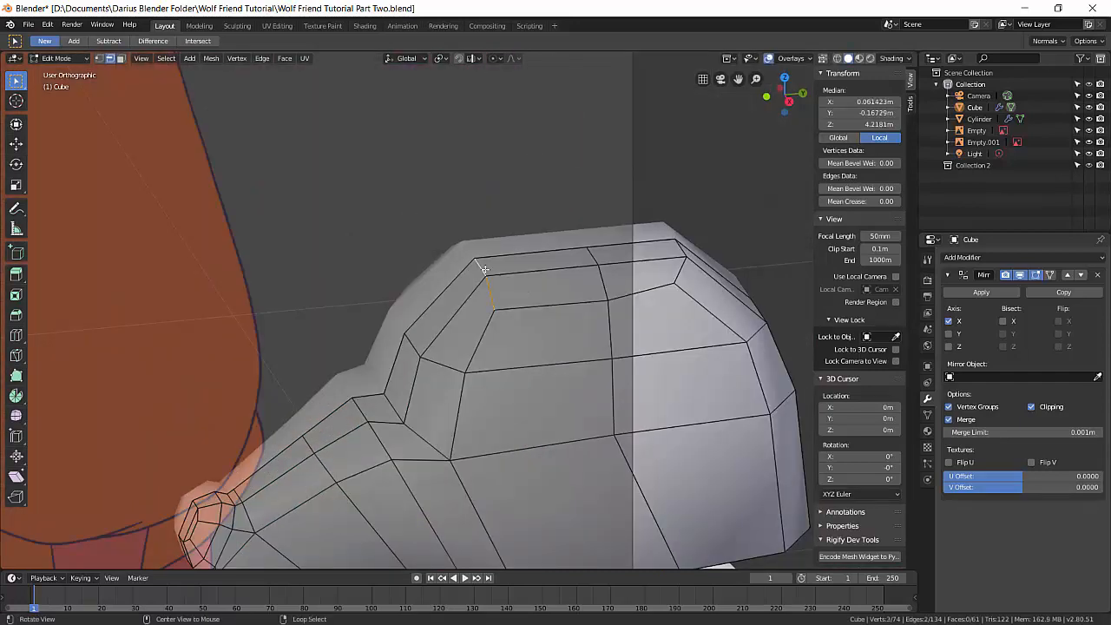
pyautogui.press('KP_3')
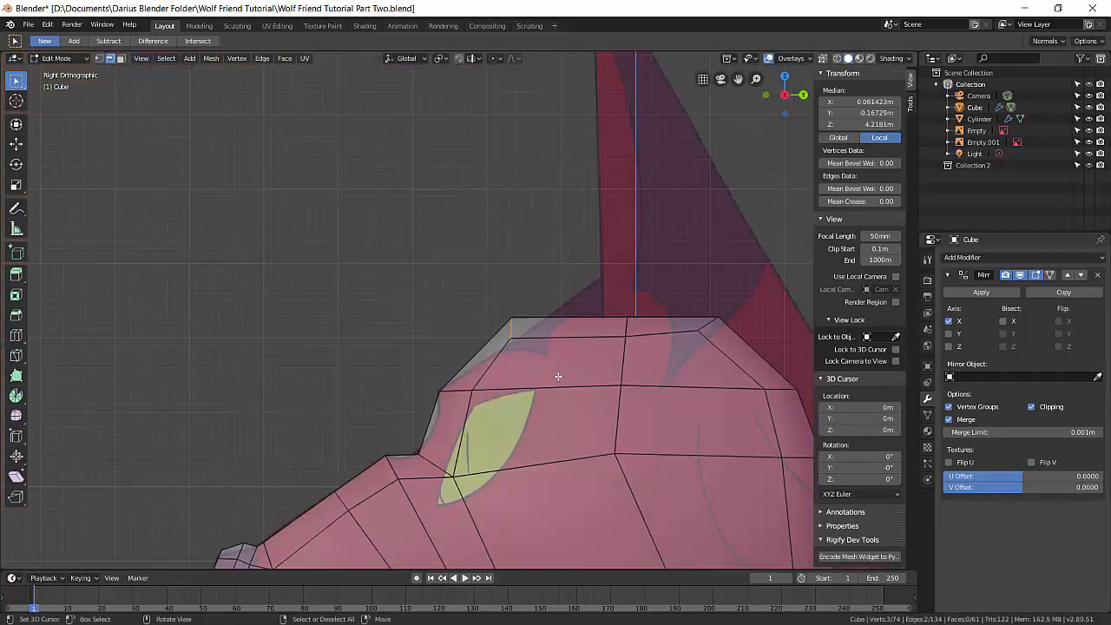
pyautogui.press('g')
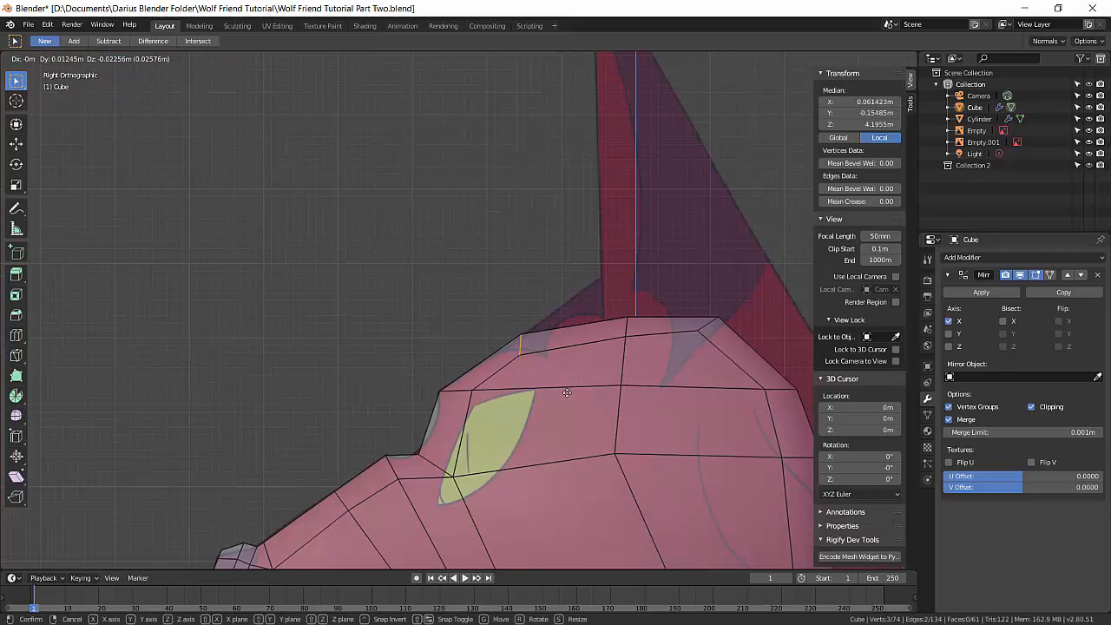
pyautogui.click(566, 393)
# - Examine the edges around the crown and back of the head, and compare the head with the front reference
pyautogui.click(612, 382)
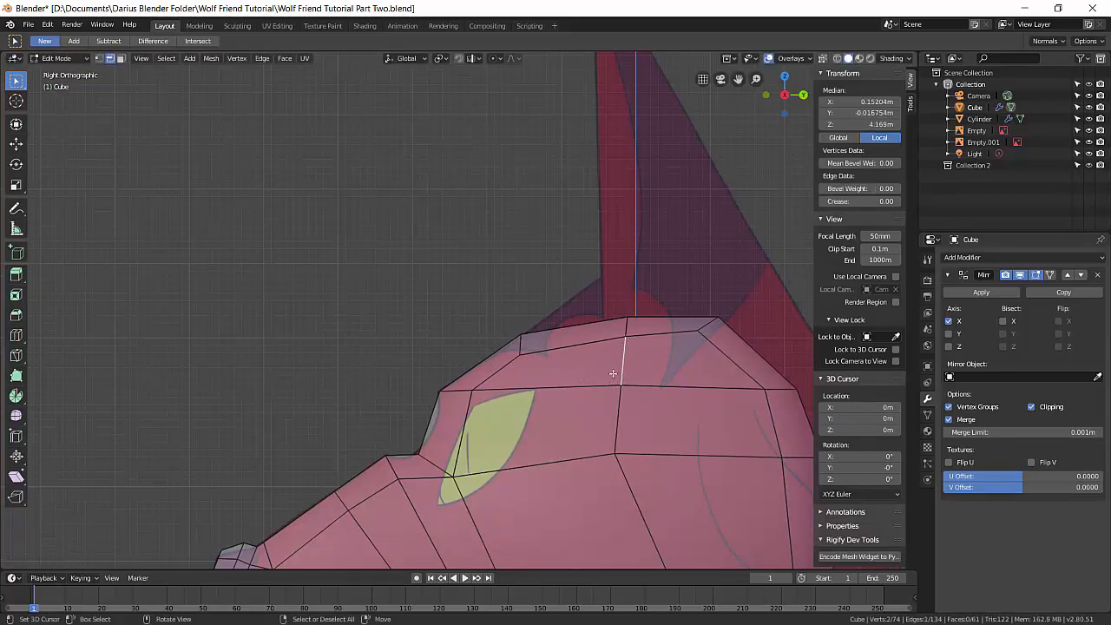
pyautogui.click(607, 448)
pyautogui.click(615, 436)
pyautogui.click(581, 395)
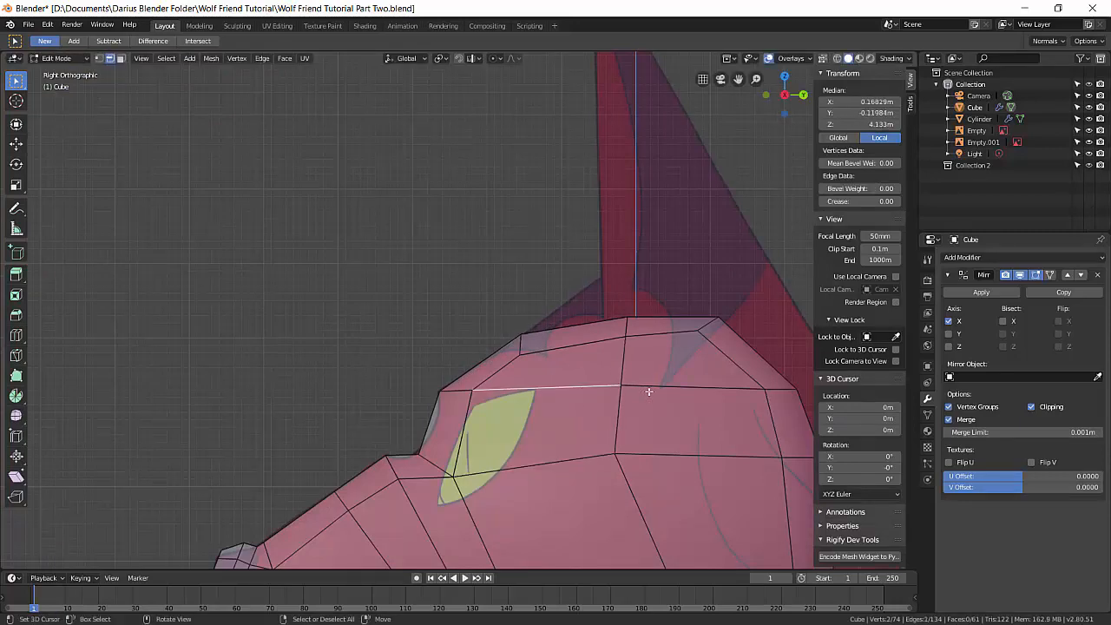
pyautogui.moveTo(645, 401); pyautogui.dragTo(622, 409, button='middle')
pyautogui.click(717, 378)
pyautogui.click(706, 403)
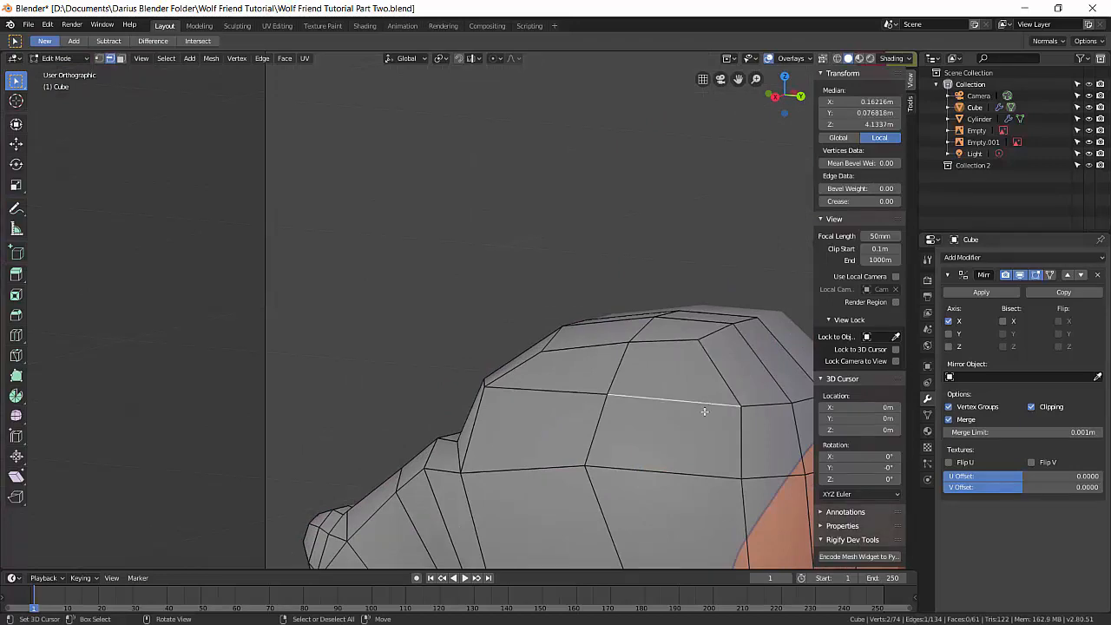
pyautogui.click(697, 456)
pyautogui.moveTo(764, 447); pyautogui.dragTo(509, 435, button='middle')
pyautogui.click(641, 432)
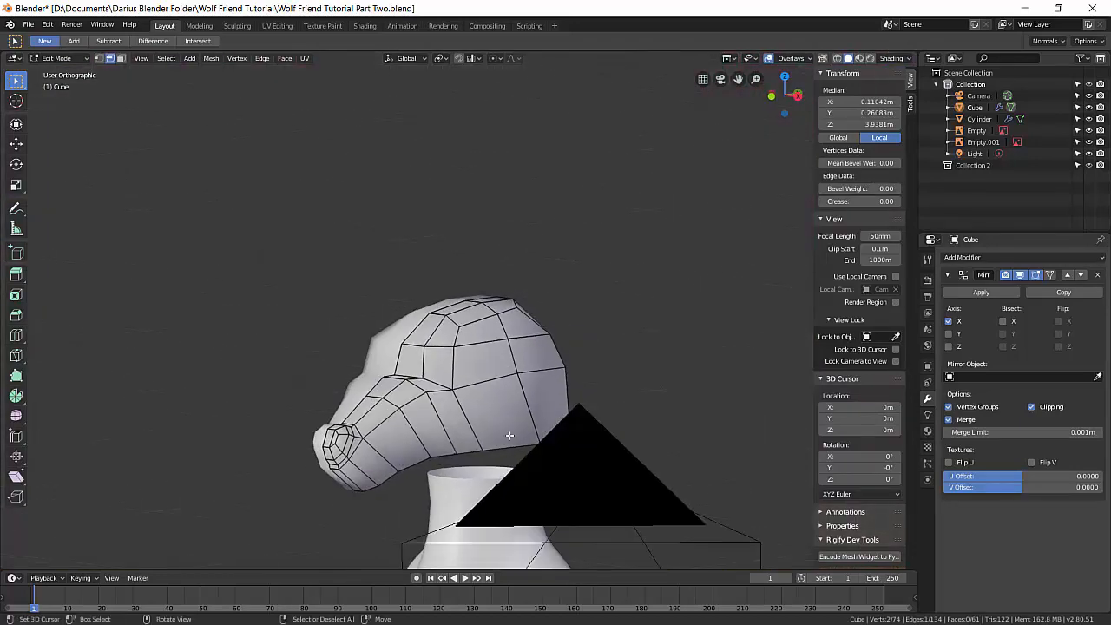
pyautogui.scroll(5, 495, 322)
pyautogui.moveTo(495, 322); pyautogui.dragTo(465, 428, button='middle')
pyautogui.press('KP_1')
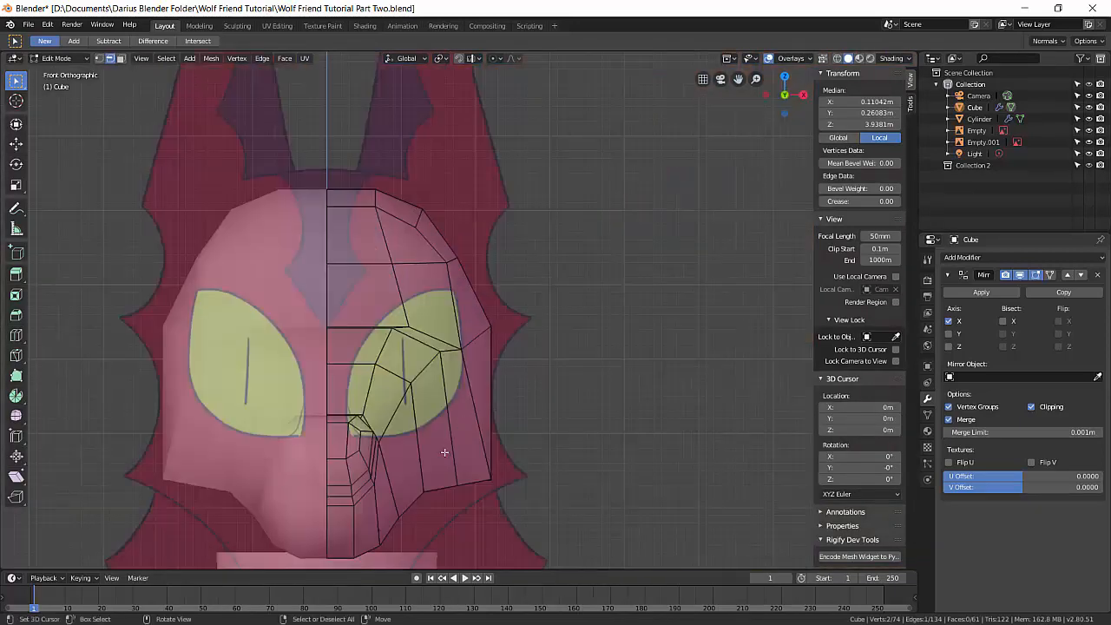
# - Lower the centre edge below the brow, and move the edge by the eye's inner corner about 0.022 m inward and 0.003 m down
pyautogui.scroll(3, 444, 452)
pyautogui.click(314, 341)
pyautogui.press('g')
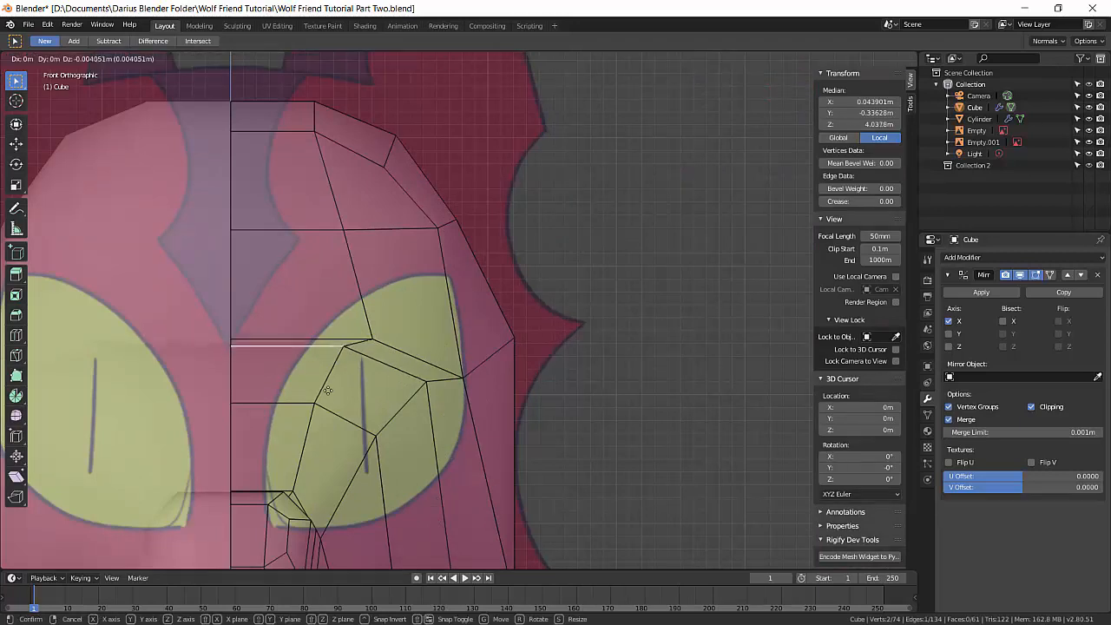
pyautogui.click(383, 394)
pyautogui.click(451, 378)
pyautogui.press('g')
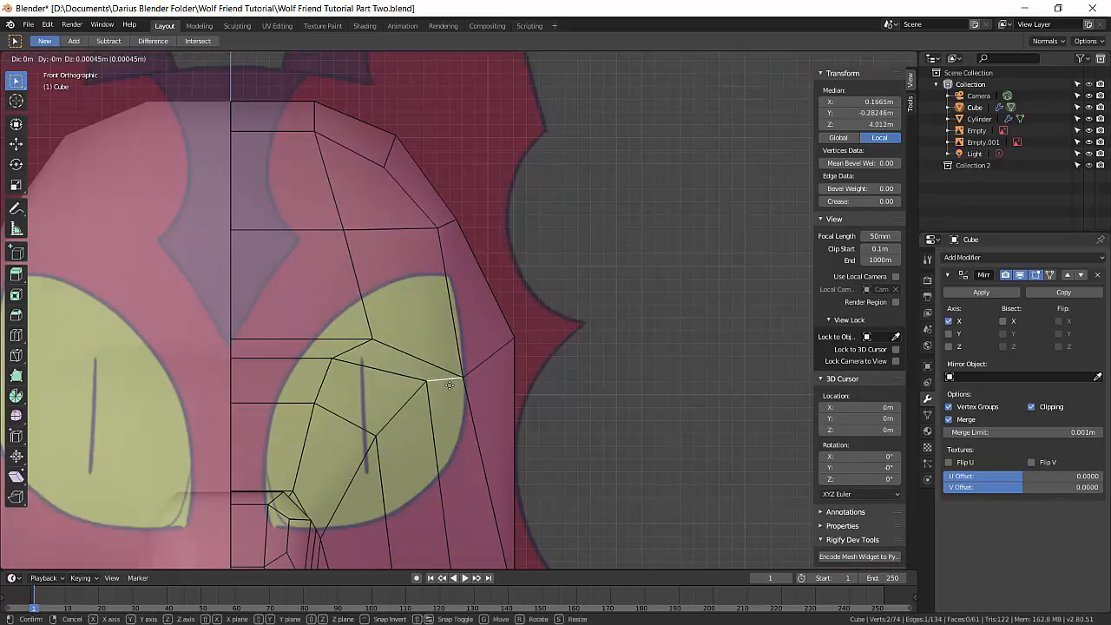
pyautogui.click(425, 382)
# - Move the edges running from the muzzle bridge to the eye's inner corner about 0.019 m forward and 0.023 m down
pyautogui.scroll(-4, 395, 423)
pyautogui.moveTo(395, 423); pyautogui.dragTo(514, 347, button='middle')
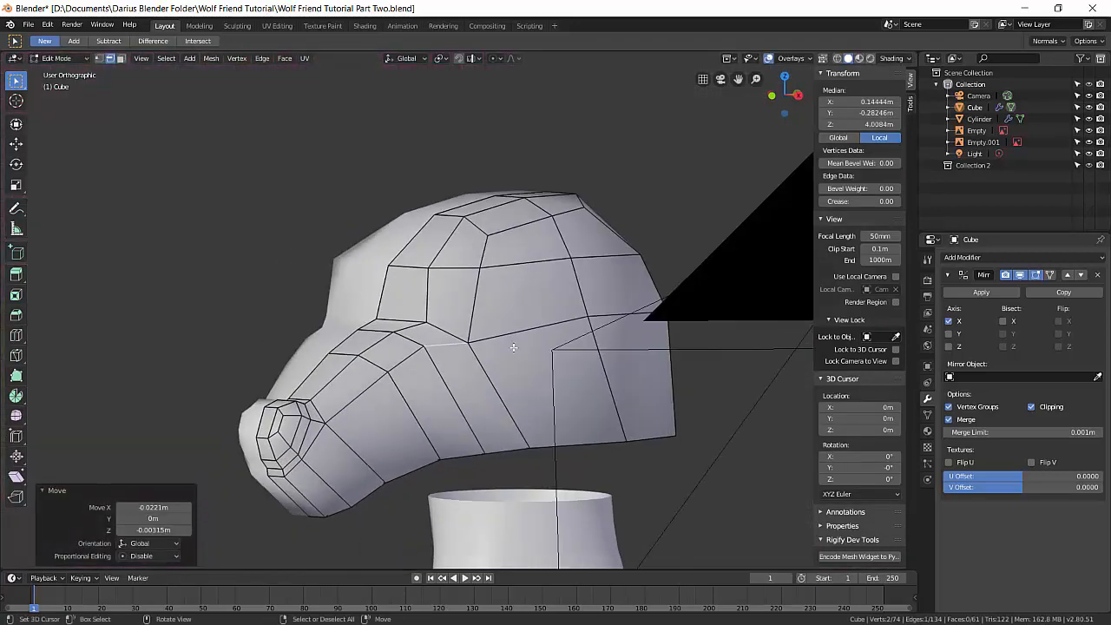
pyautogui.moveTo(426, 372); pyautogui.dragTo(386, 285, button='middle')
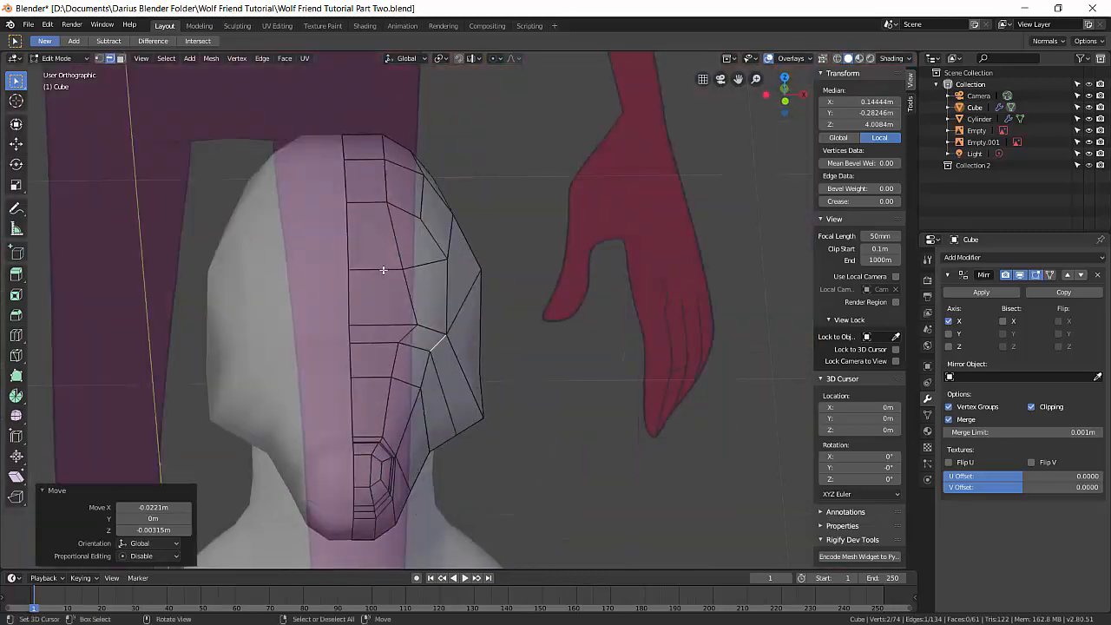
pyautogui.press('KP_1')
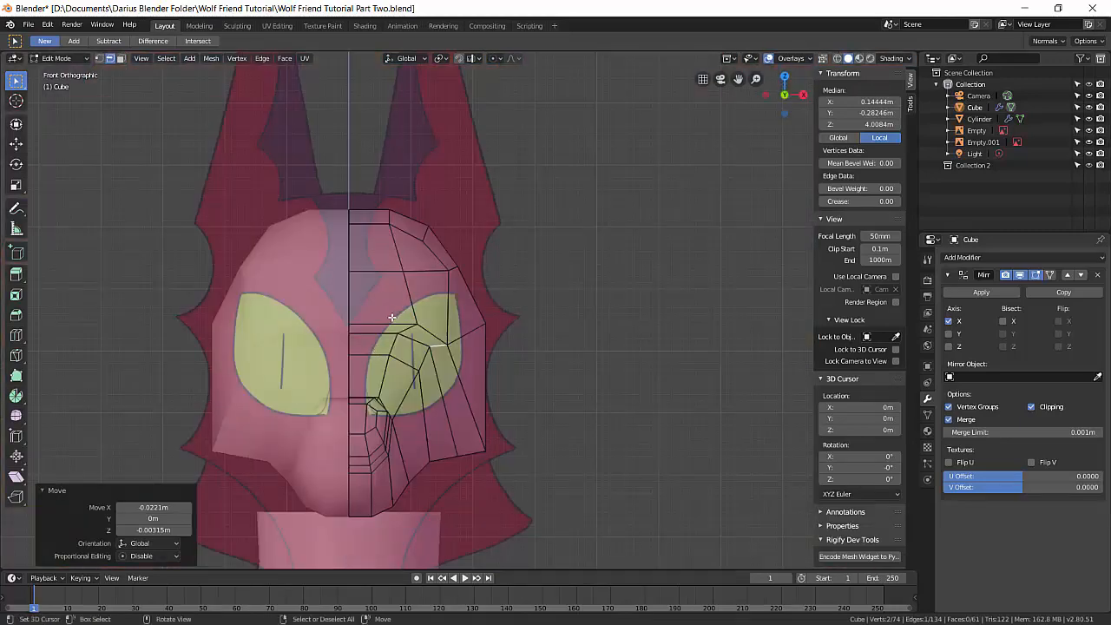
pyautogui.press('KP_3')
pyautogui.scroll(2, 439, 385)
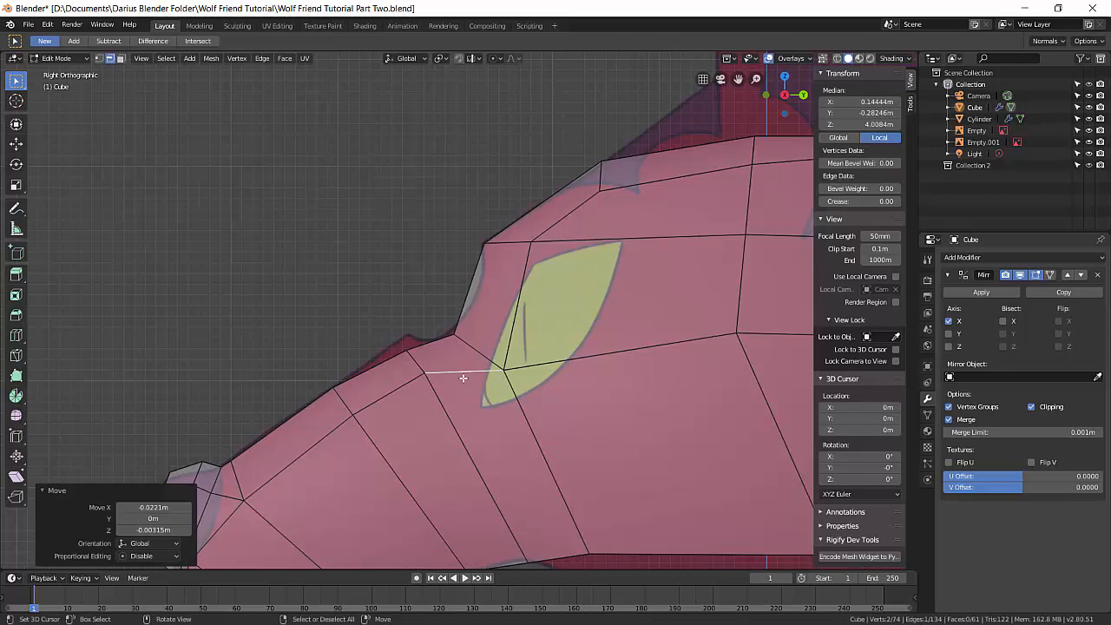
pyautogui.keyDown('shift'); pyautogui.click(483, 352); pyautogui.keyUp('shift')
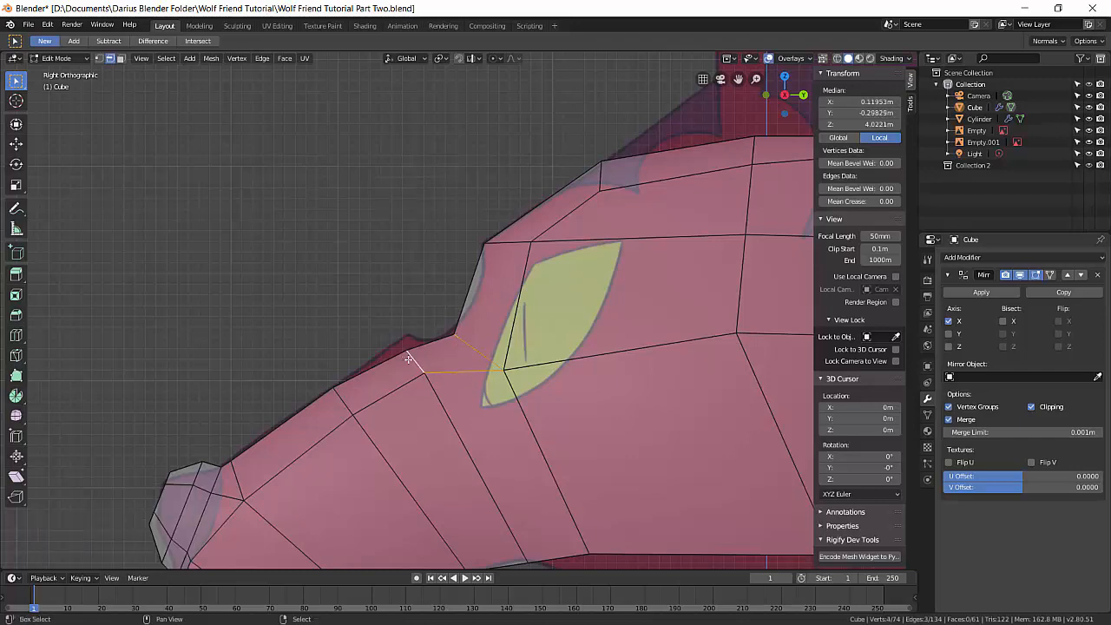
pyautogui.press('g')
pyautogui.press('Escape')
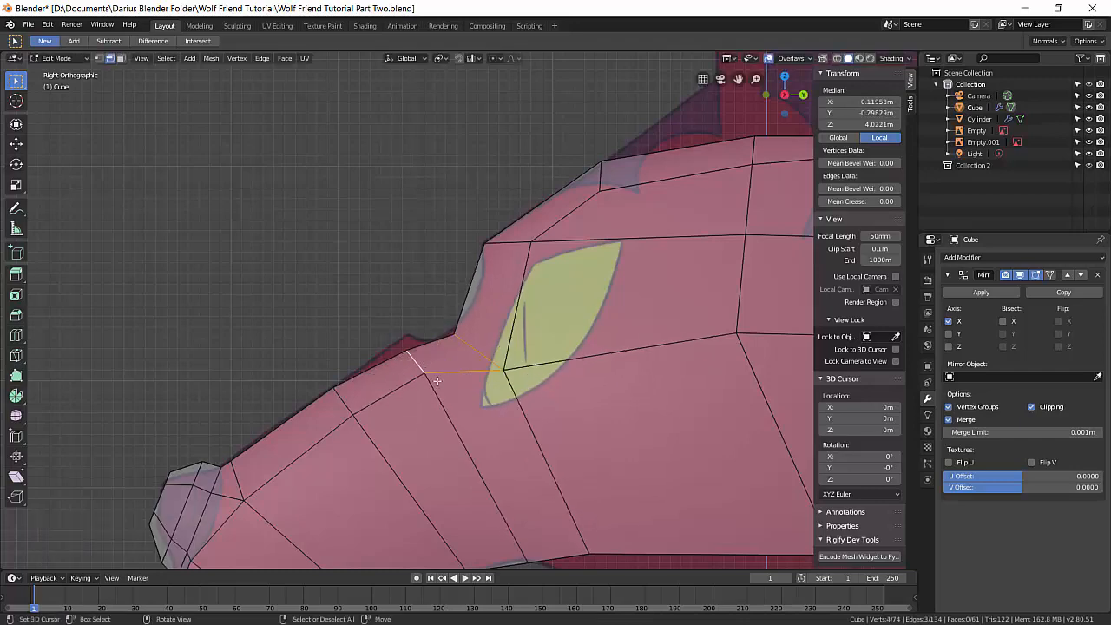
pyautogui.moveTo(437, 381); pyautogui.dragTo(408, 257, button='middle')
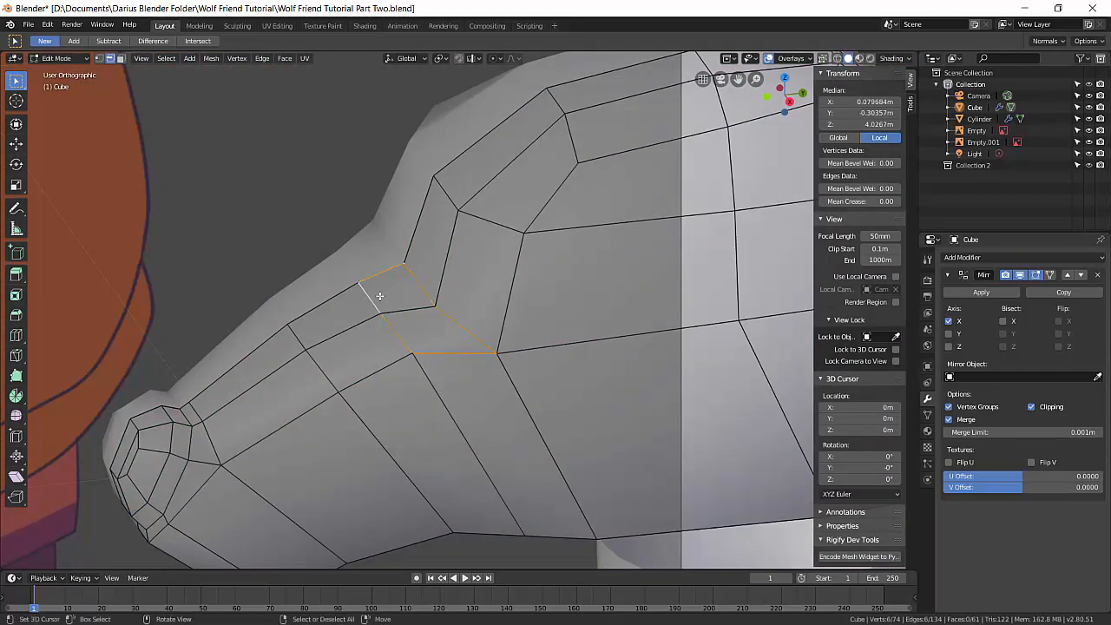
pyautogui.press('KP_3')
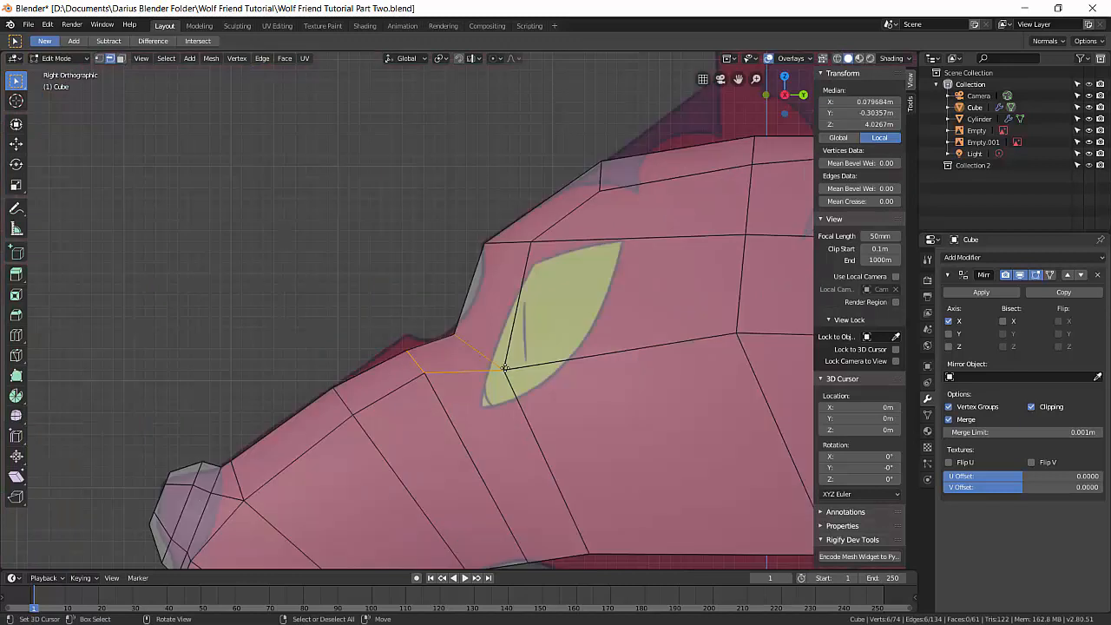
pyautogui.press('g')
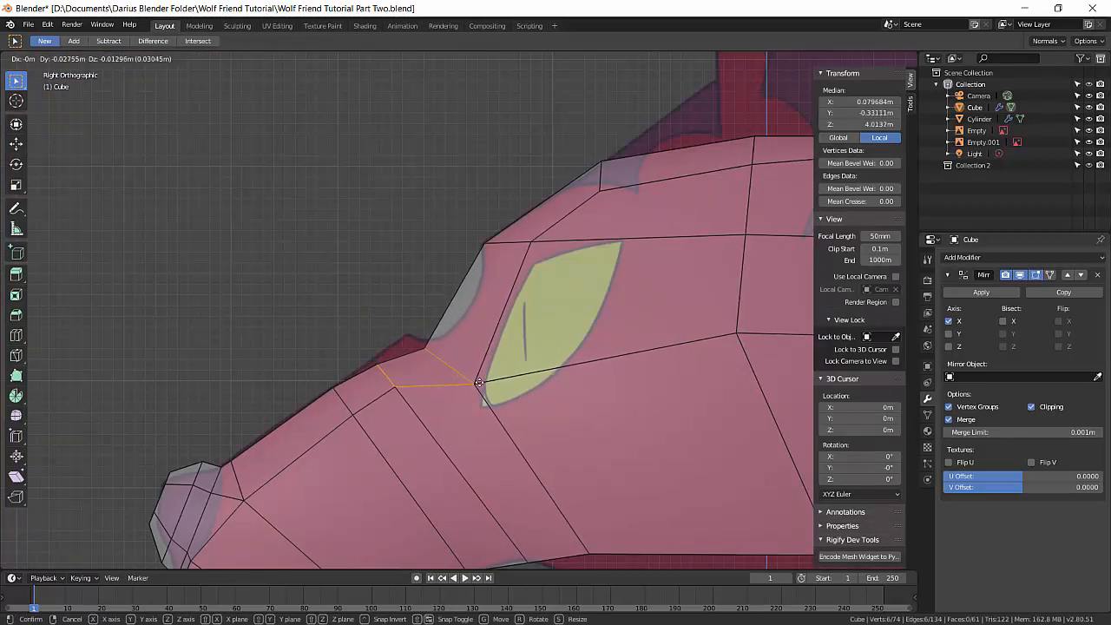
pyautogui.click(483, 387)
pyautogui.press('g')
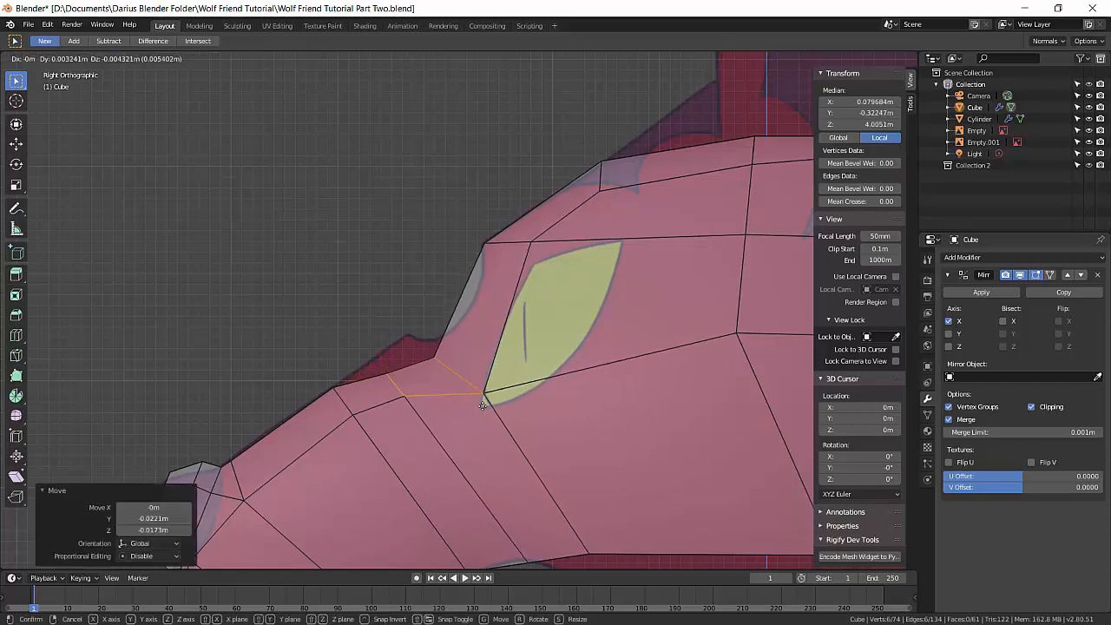
pyautogui.click(428, 348)
# - Move the side vertex below the brow about 0.019 m back and 0.025 m up
pyautogui.hotkey('alt', 'z')
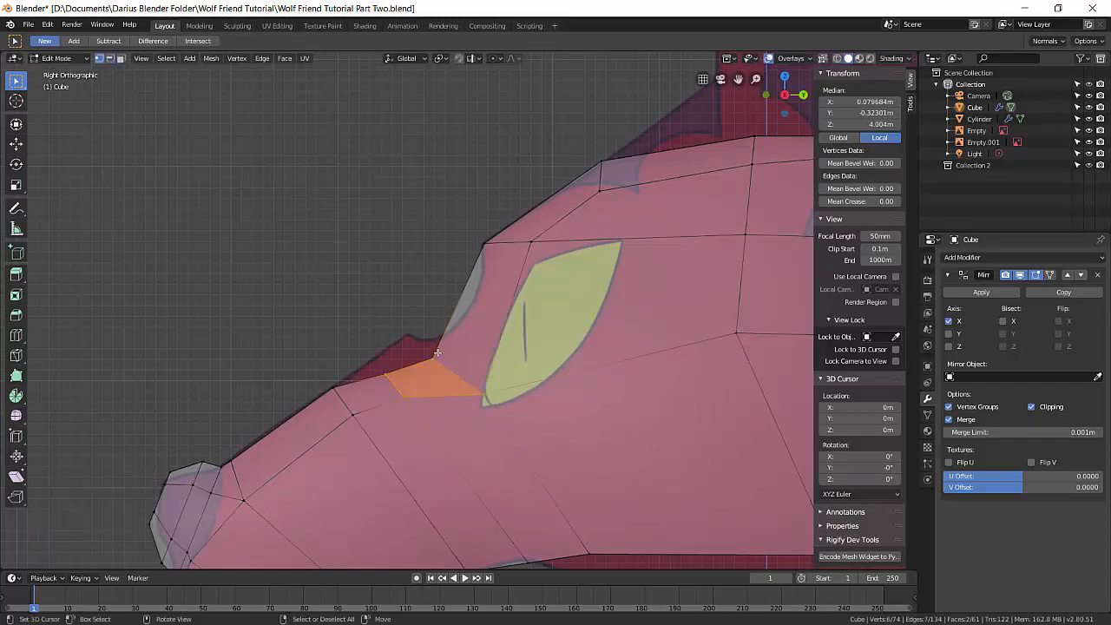
pyautogui.click(437, 358)
pyautogui.press('g')
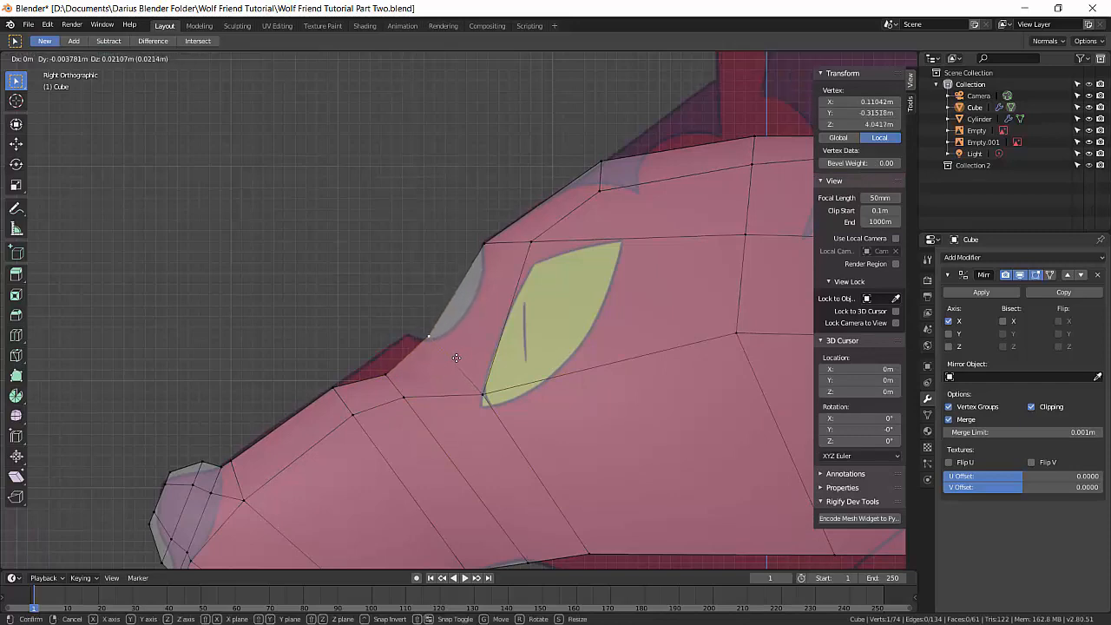
pyautogui.click(473, 355)
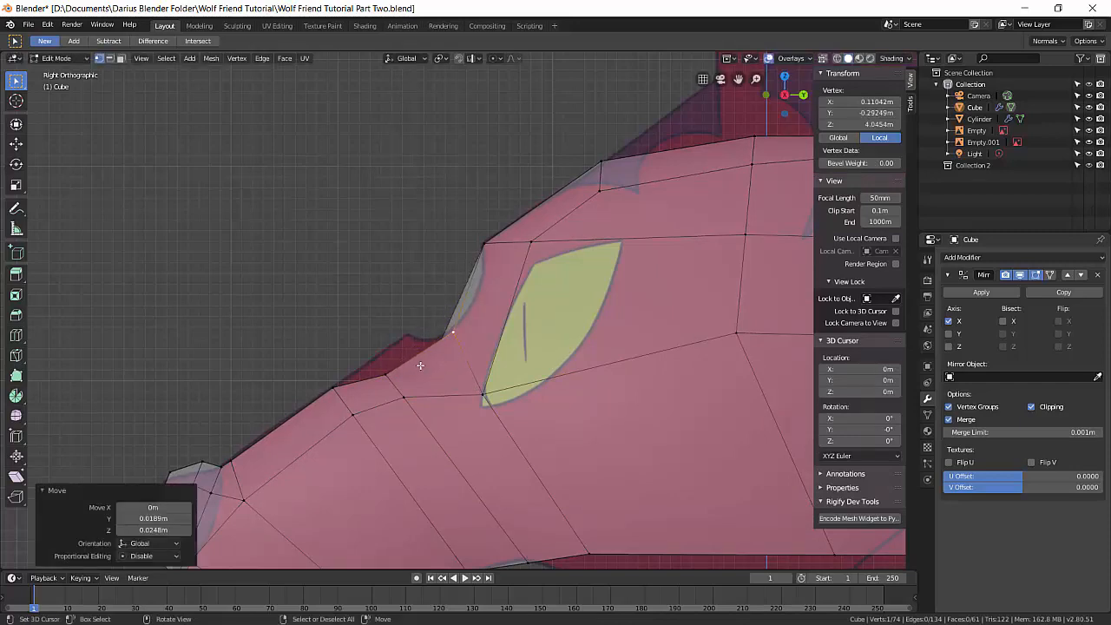
# - Raise the centre-line vertex below the brow and the side vertex at the top of the muzzle bridge
pyautogui.hotkey('ctrl', 'z')
pyautogui.press('g')
pyautogui.click(451, 356)
pyautogui.hotkey('alt', 'z')
pyautogui.moveTo(452, 356)
pyautogui.mouseDown(button='middle')
pyautogui.moveTo(482, 361)
pyautogui.moveTo(474, 359)
pyautogui.mouseUp(button='middle')
pyautogui.hotkey('ctrl', 'z')
pyautogui.press('g')
pyautogui.click(373, 335)
# - Move the centre-line vertex at the top of the muzzle bridge about 0.022 m back and 0.020 m up
pyautogui.hotkey('ctrl', 'z')
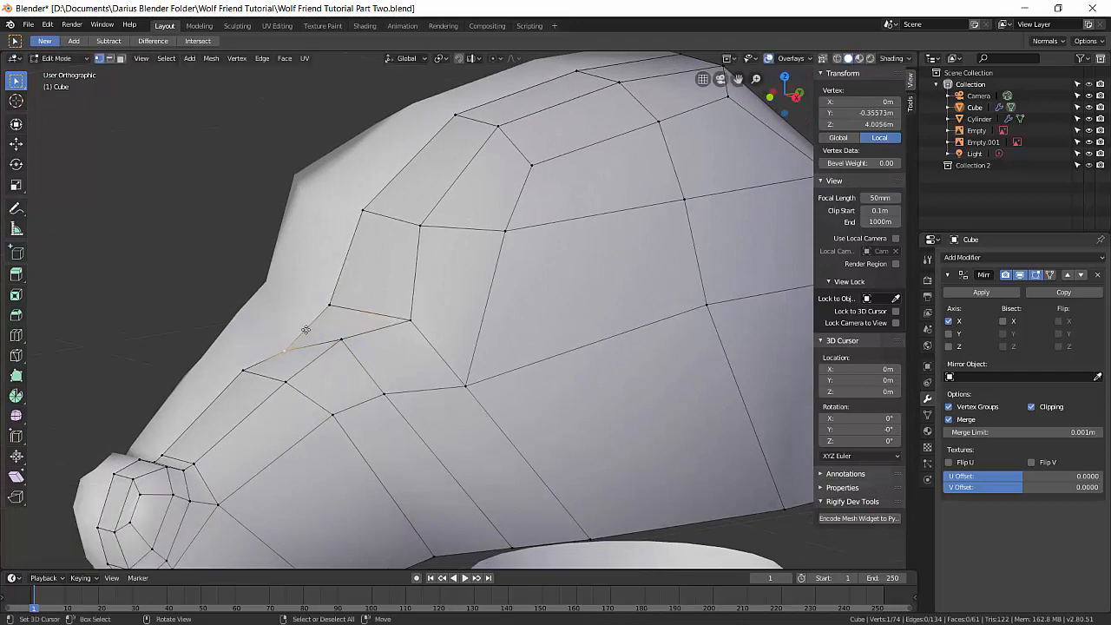
pyautogui.press('g')
pyautogui.click(447, 364)
# - Move the side vertex below the brow about 0.0045 m back and 0.008 m down against the side reference
pyautogui.hotkey('alt', 'z')
pyautogui.press('KP_3')
pyautogui.scroll(2, 407, 346)
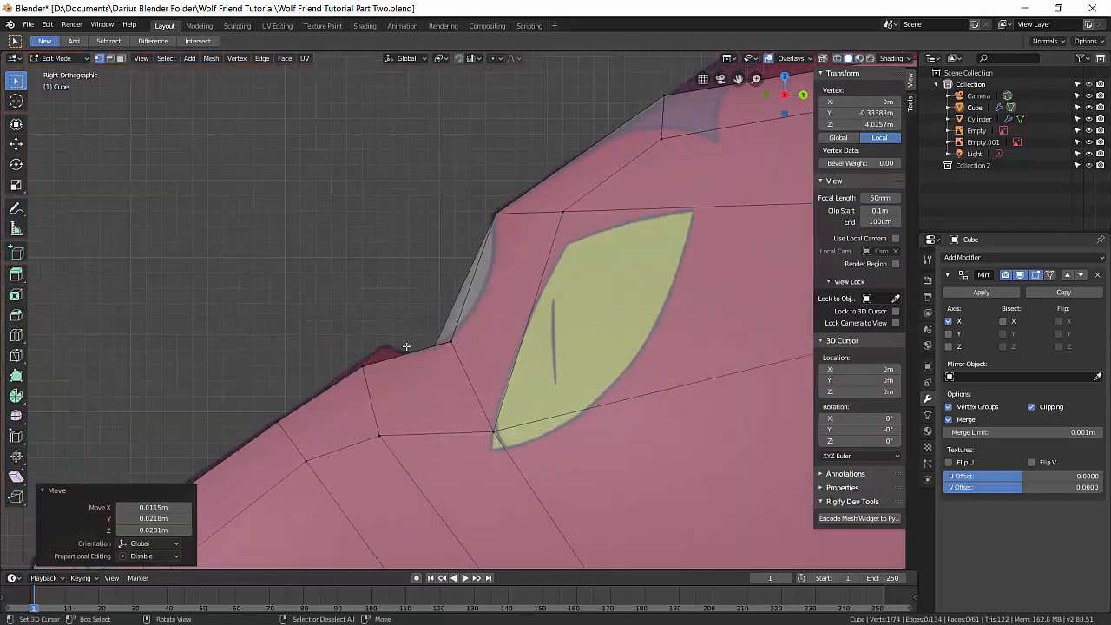
pyautogui.hotkey('ctrl', 'z')
pyautogui.press('g')
pyautogui.click(466, 390)
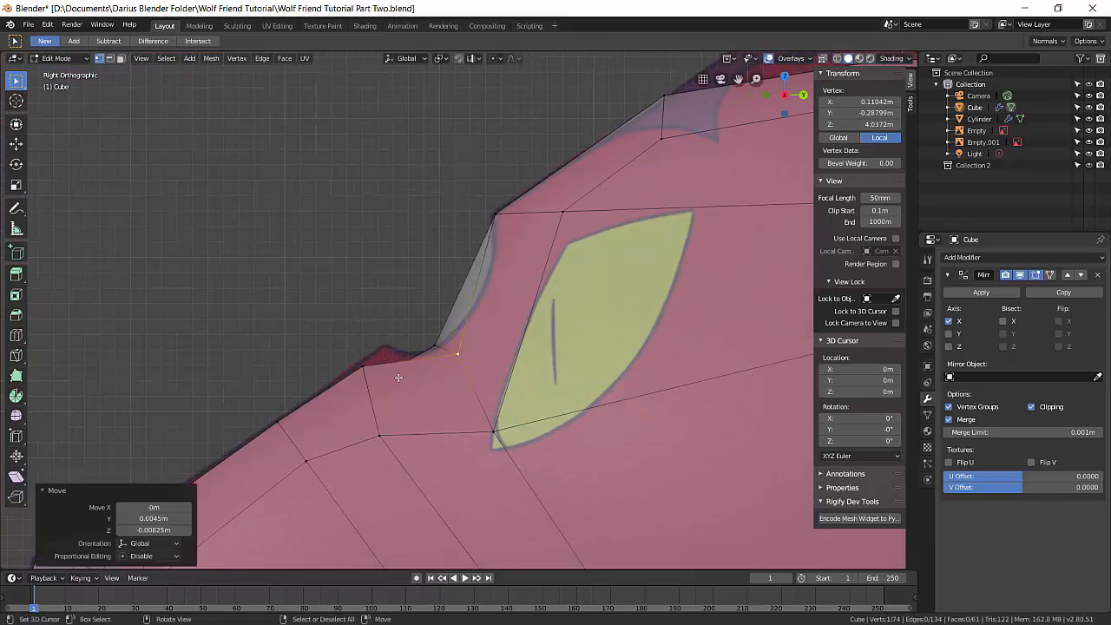
# - Move the side vertex at the top of the muzzle bridge about 0.012 m back and 0.022 m down
pyautogui.click(373, 376)
pyautogui.press('g')
pyautogui.click(391, 407)
# - Fit the centre line to the side outline, moving the brow-dip vertex about 0.01 m back and the muzzle-bridge vertex about 0.016 m up
pyautogui.rightClick(436, 344)
pyautogui.press('g')
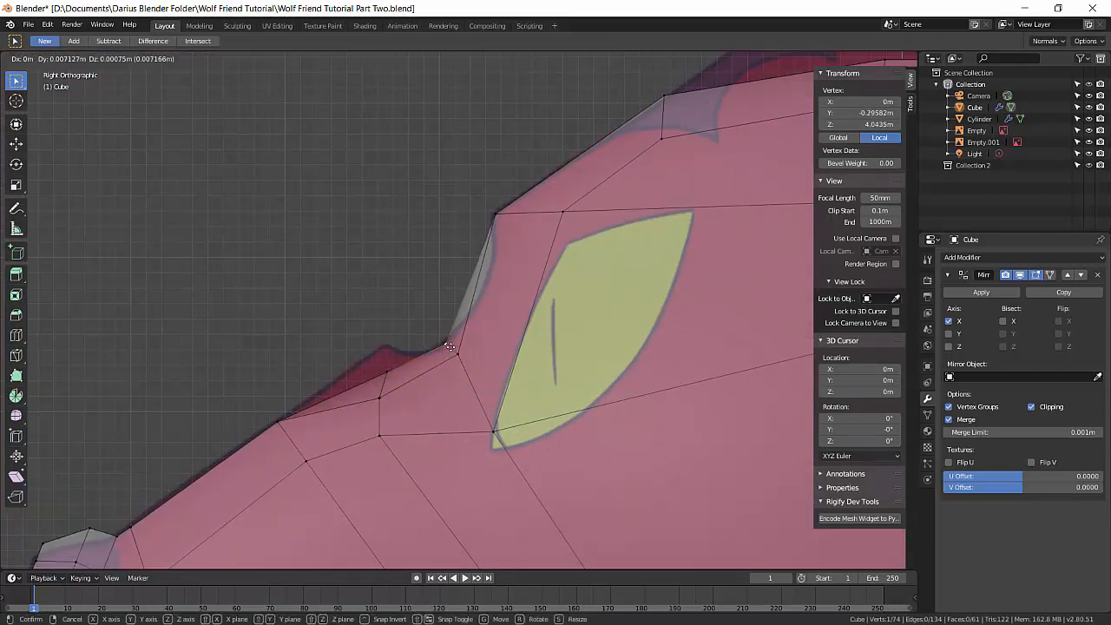
pyautogui.click(449, 346)
pyautogui.rightClick(389, 372)
pyautogui.press('g')
pyautogui.click(387, 349)
# - Lower the side vertex midway along the muzzle's top about 0.014 m and the one behind the nose about 0.006 m, both slightly back
pyautogui.rightClick(279, 421)
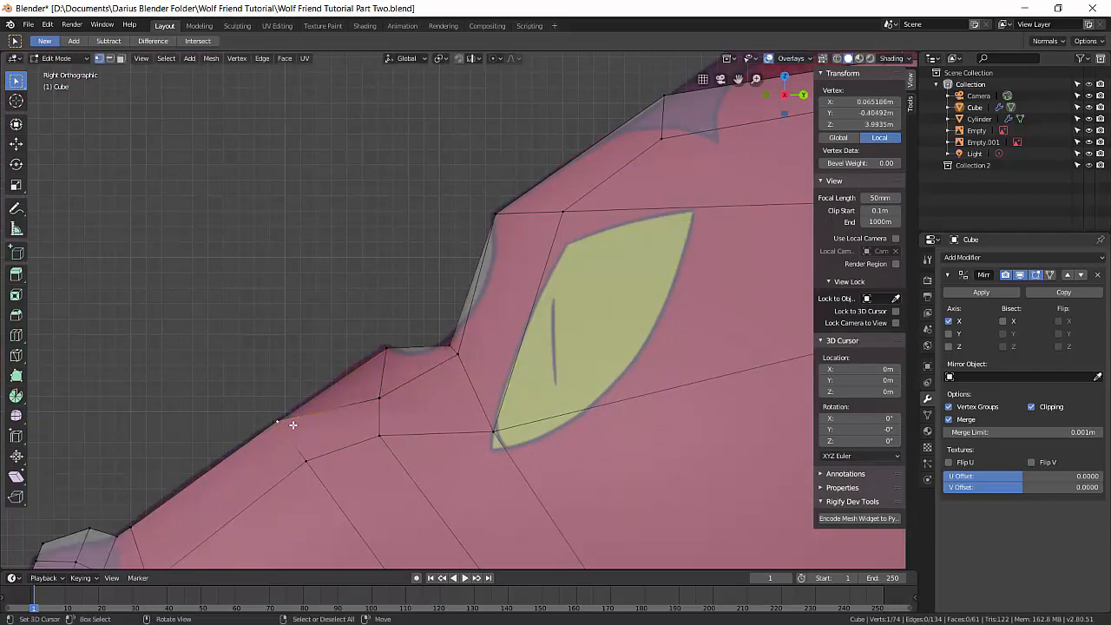
pyautogui.press('g')
pyautogui.click(302, 446)
pyautogui.keyDown('shift'); pyautogui.moveTo(302, 445); pyautogui.dragTo(389, 328, button='middle'); pyautogui.keyUp('shift')
pyautogui.rightClick(211, 421)
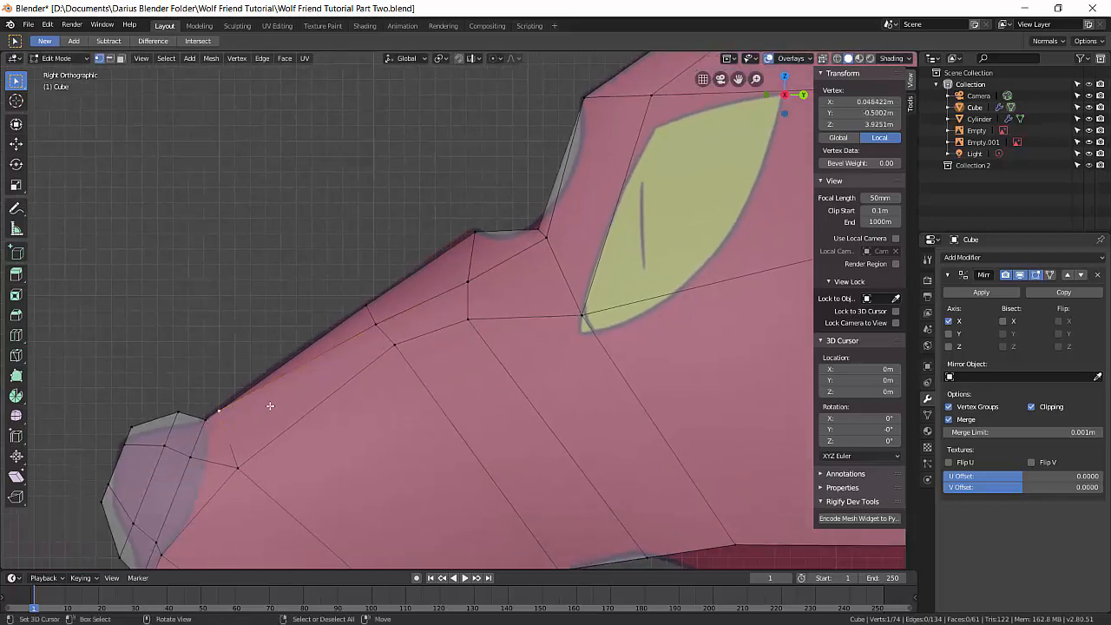
pyautogui.press('g')
pyautogui.click(275, 424)
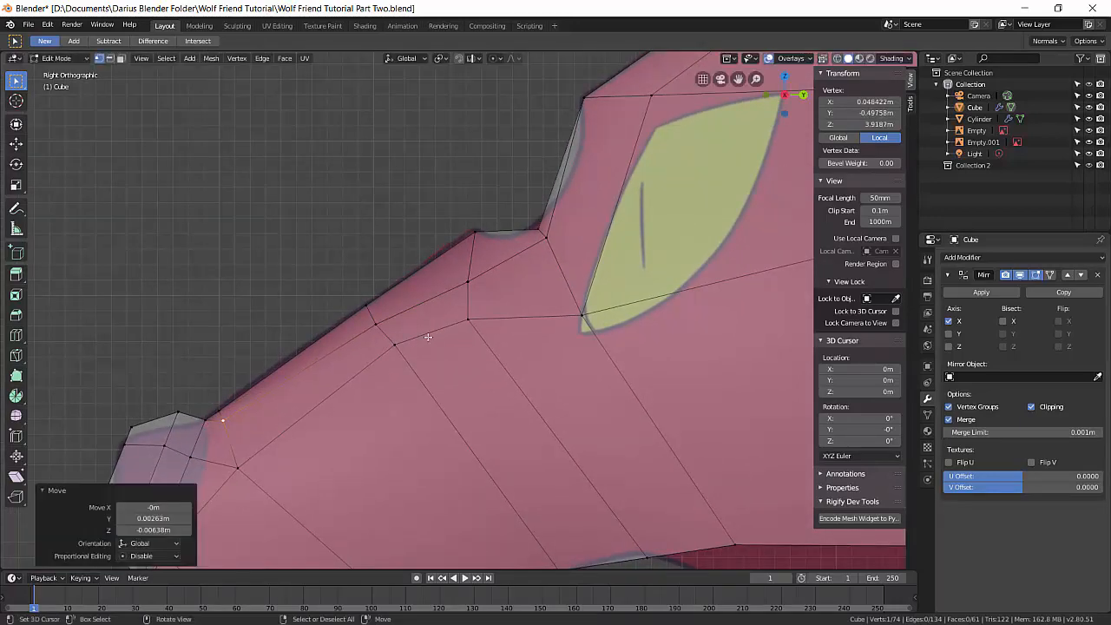
# - Move the centre-line brow-dip vertex about 0.0015 m up and its neighbouring side vertex about 0.007 m down, both slightly forward
pyautogui.rightClick(545, 229)
pyautogui.press('g')
pyautogui.click(538, 227)
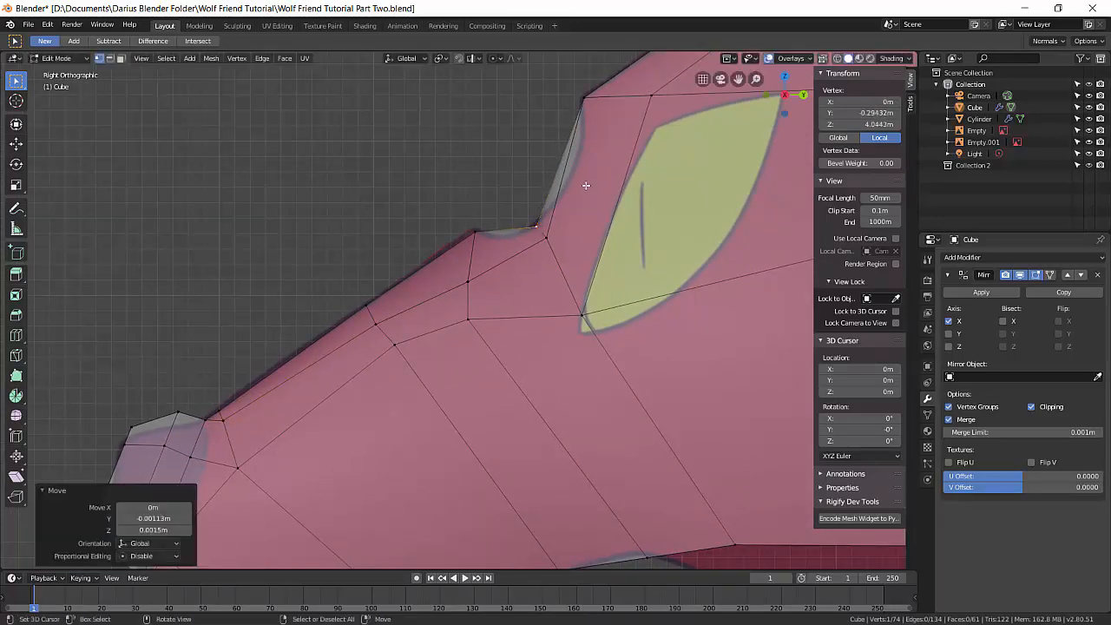
pyautogui.rightClick(552, 213)
pyautogui.press('g')
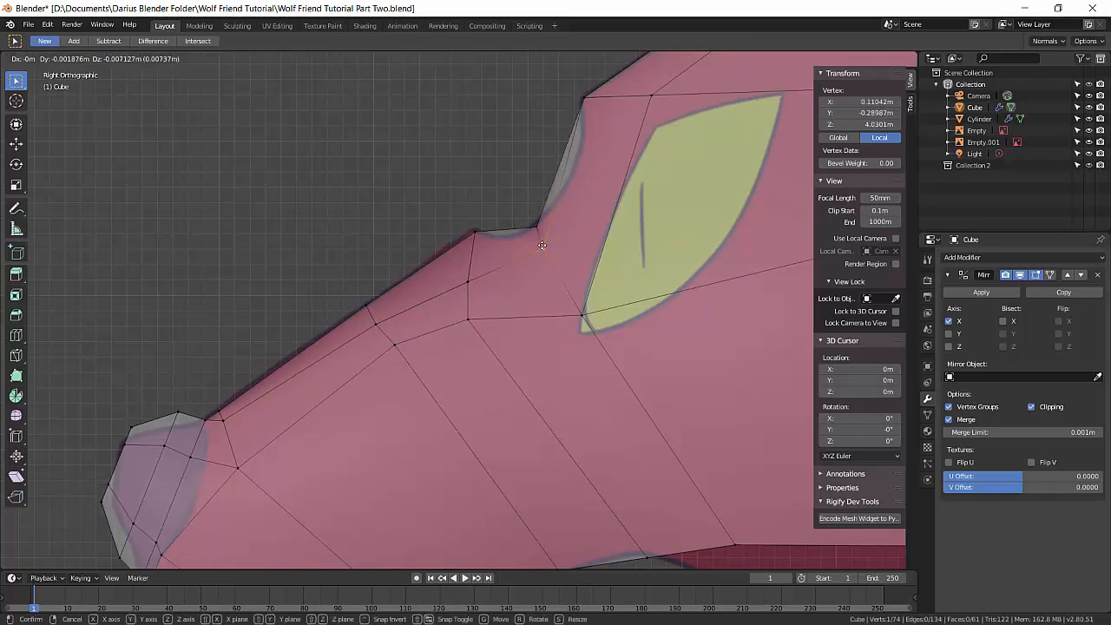
pyautogui.click(542, 244)
# - Lower the eye's inner-corner vertex about 0.0135 m onto the drawn eye corner and the side vertex below the brow about 0.018 m
pyautogui.rightClick(581, 321)
pyautogui.press('g')
pyautogui.click(579, 335)
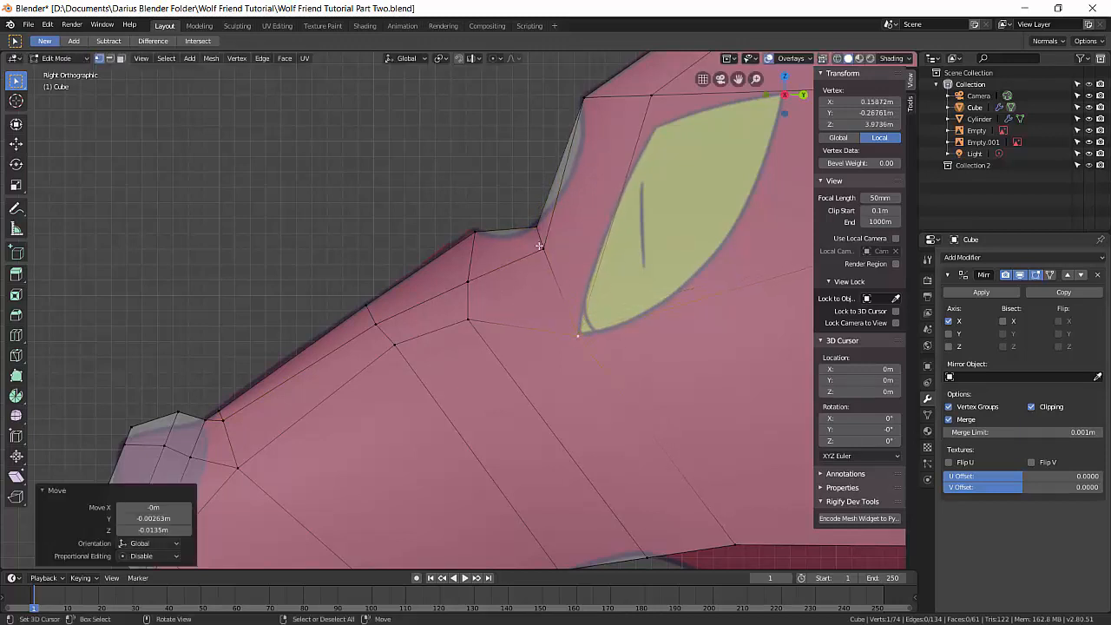
pyautogui.rightClick(540, 269)
pyautogui.press('g')
pyautogui.click(542, 275)
# - Add a single horizontal loop cut around the head through the eye area, slid upward with a factor of -0.235
pyautogui.scroll(-4, 565, 251)
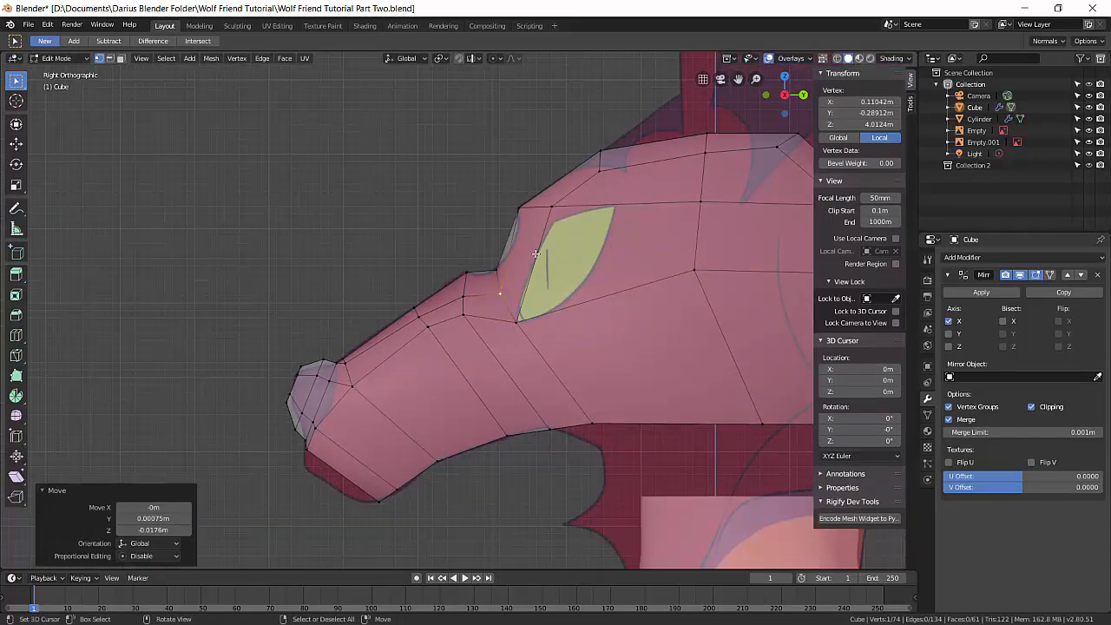
pyautogui.hotkey('ctrl', 'r')
pyautogui.click(542, 242)
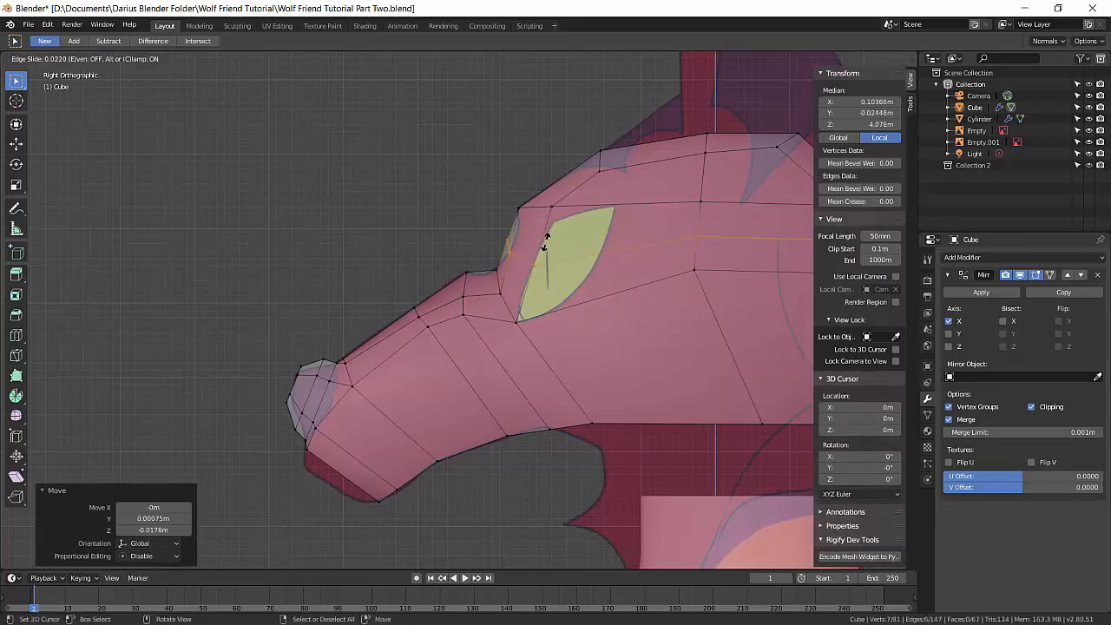
pyautogui.click(556, 231)
# - Move the new loop's front edge back about 0.0135 m to follow the forehead curve in the side reference
pyautogui.scroll(2, 508, 252)
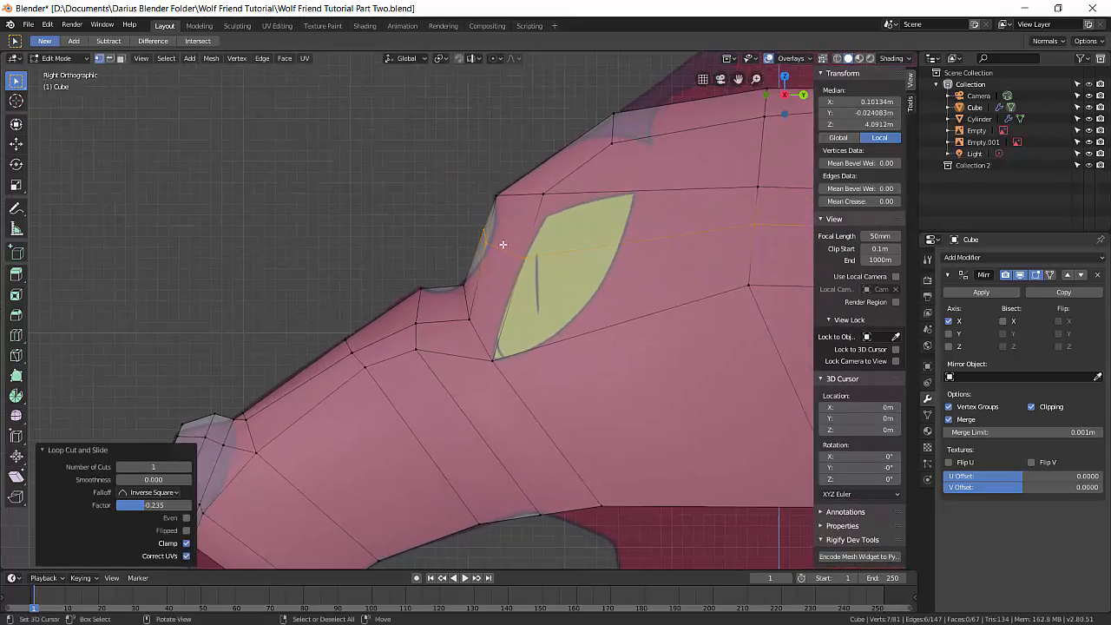
pyautogui.rightClick(489, 243)
pyautogui.keyDown('shift'); pyautogui.rightClick(490, 231); pyautogui.keyUp('shift')
pyautogui.press('g')
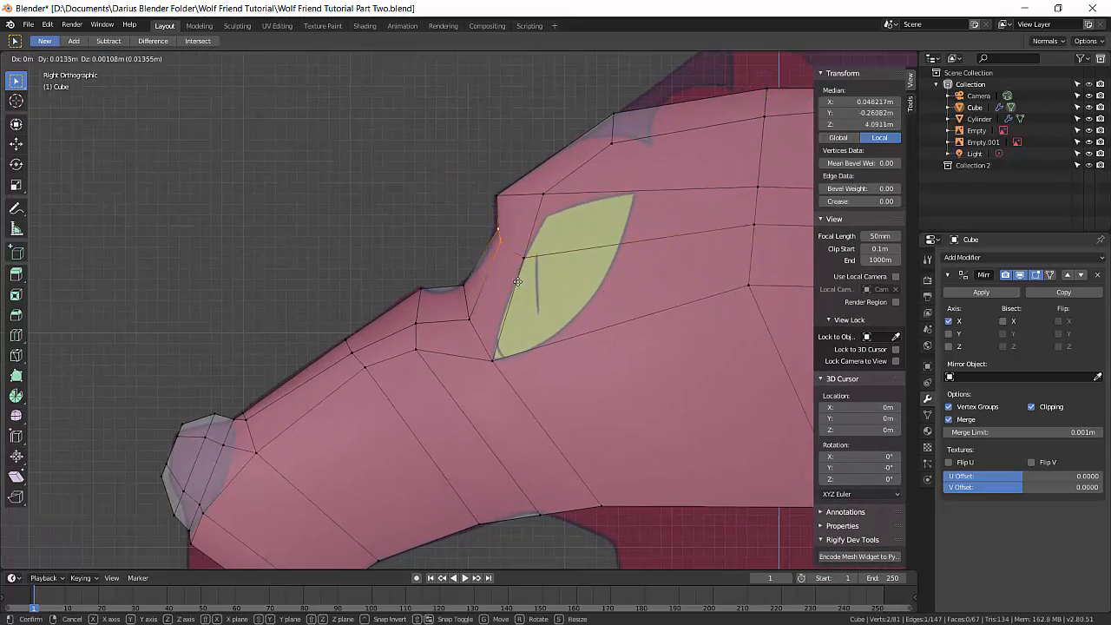
pyautogui.click(518, 289)
# - Move the new loop's vertex to the eye's upper front edge, and the vertex above it about 0.032 m back and 0.021 m up
pyautogui.rightClick(531, 263)
pyautogui.press('g')
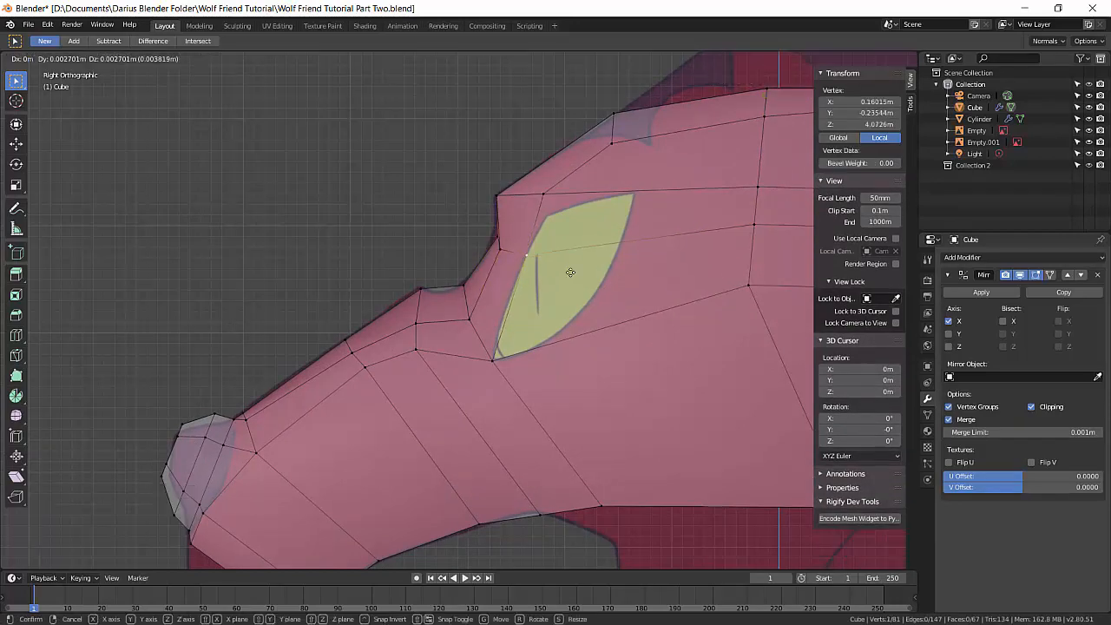
pyautogui.click(587, 235)
pyautogui.rightClick(556, 192)
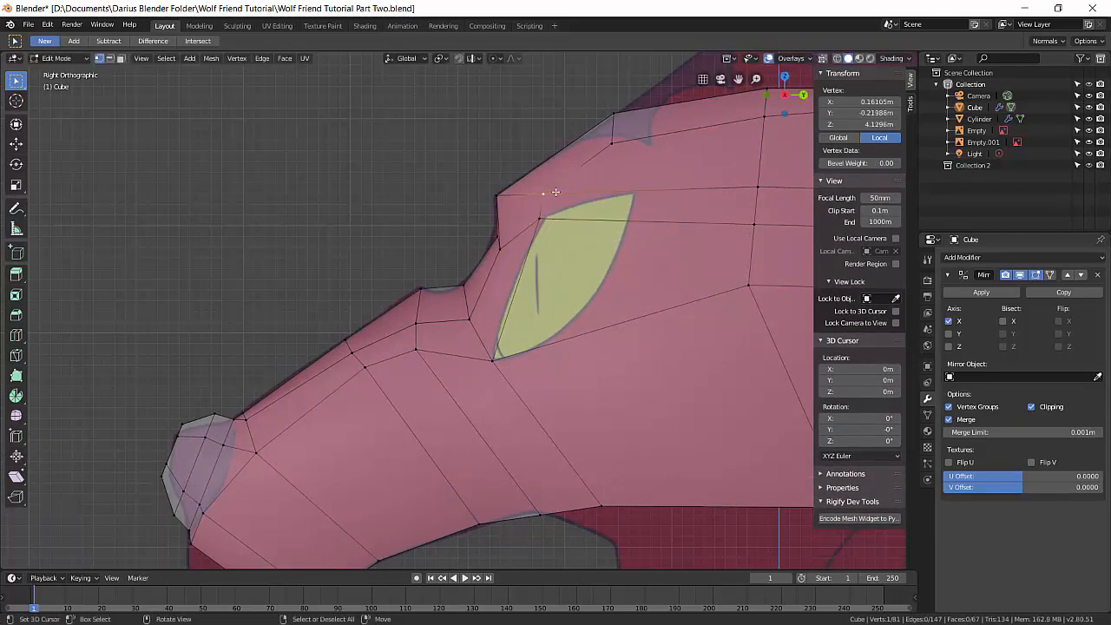
pyautogui.press('g')
pyautogui.click(586, 172)
# - Raise the vertex on the side of the head behind the eye about 0.041 m and the crown's front side vertex about 0.012 m
pyautogui.rightClick(759, 187)
pyautogui.press('g')
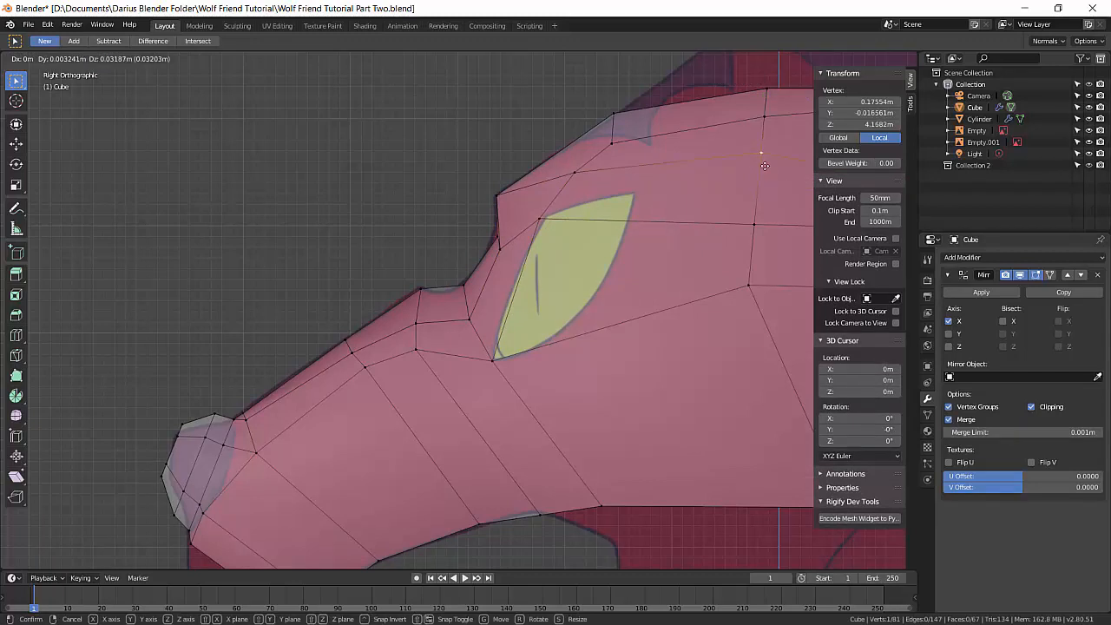
pyautogui.click(764, 165)
pyautogui.rightClick(615, 142)
pyautogui.press('g')
pyautogui.click(619, 127)
# - Lower the eye's upper front vertex about 0.002 m, and move the loop vertex behind the eye about 0.005 m back and 0.032 m up
pyautogui.rightClick(542, 217)
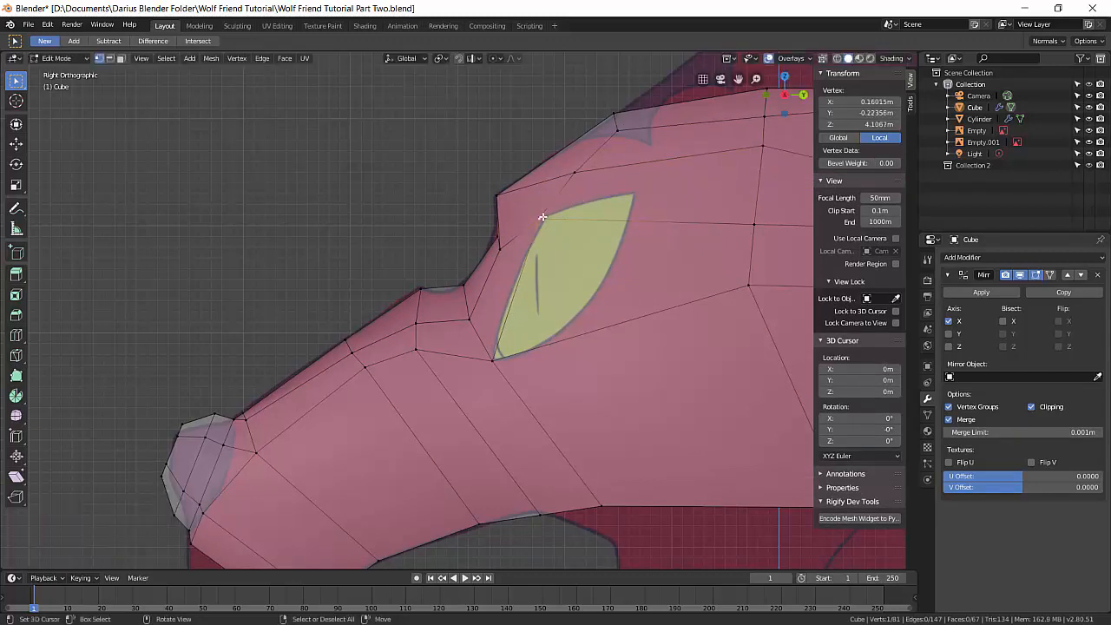
pyautogui.press('g')
pyautogui.click(702, 226)
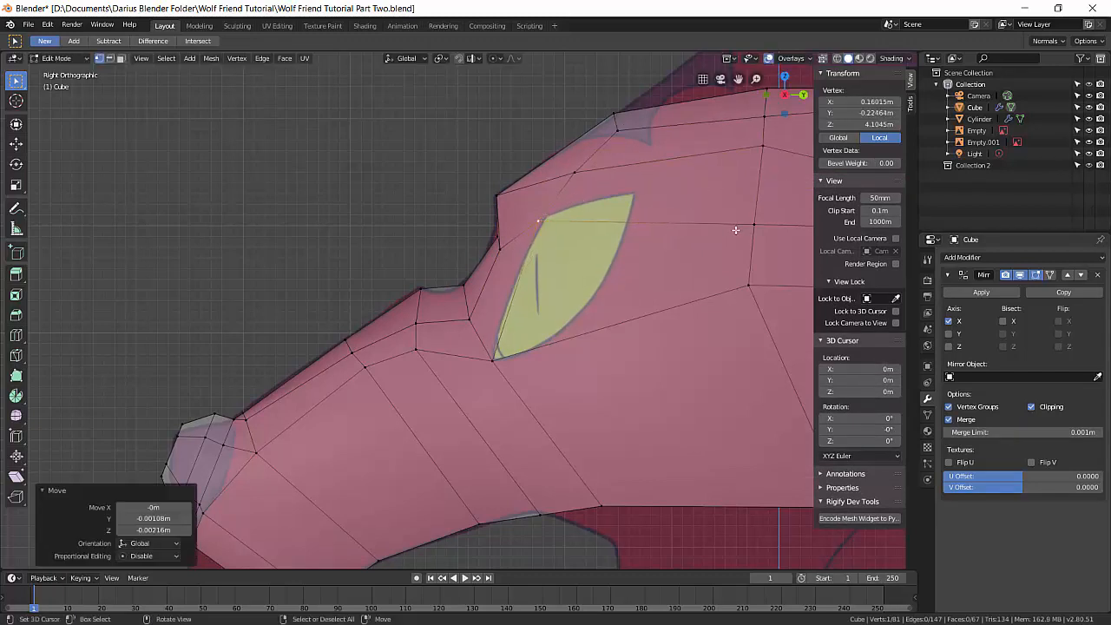
pyautogui.rightClick(736, 230)
pyautogui.press('g')
pyautogui.click(743, 194)
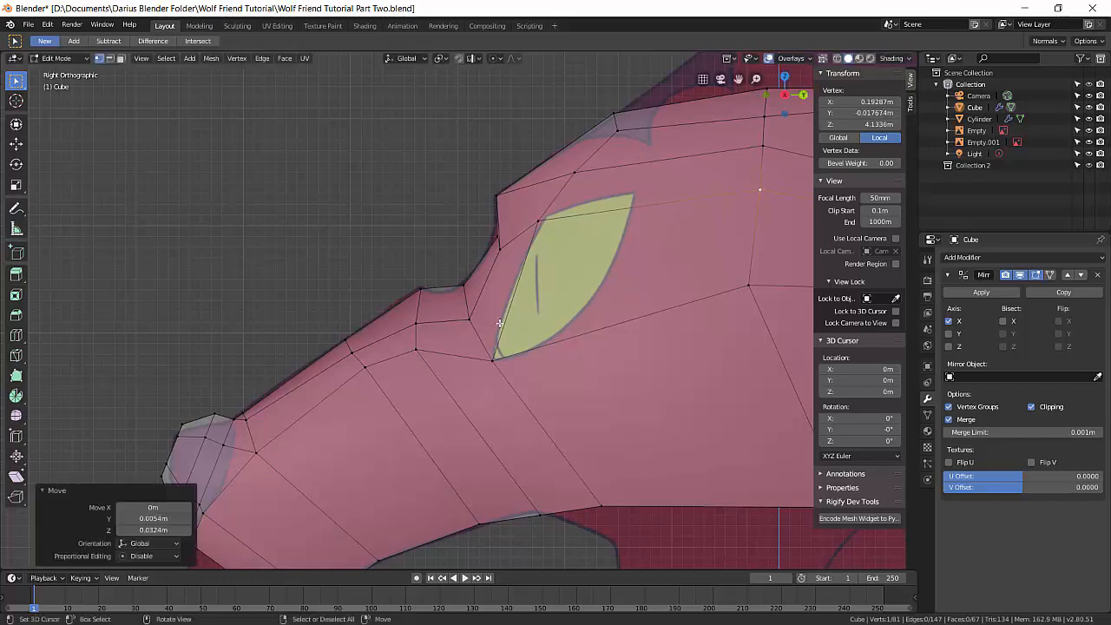
# - Add one centred loop cut behind the eye, running from the crown down to the jaw
pyautogui.moveTo(567, 278); pyautogui.dragTo(618, 284, button='middle')
pyautogui.moveTo(485, 235); pyautogui.dragTo(511, 253, button='middle')
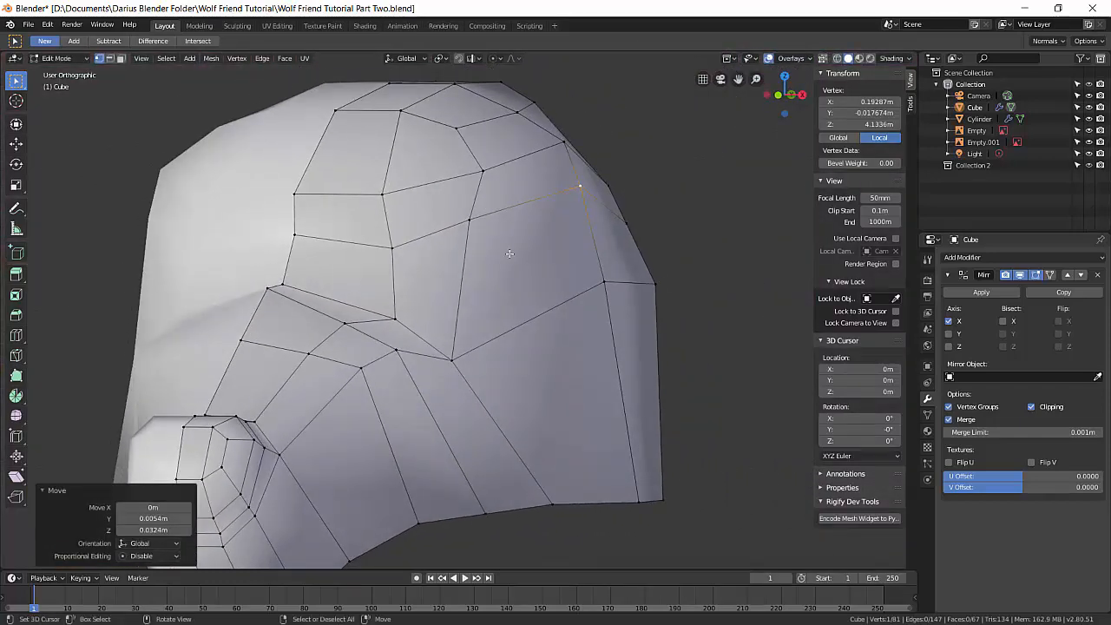
pyautogui.scroll(3, 630, 305)
pyautogui.moveTo(630, 305); pyautogui.dragTo(628, 303, button='middle')
pyautogui.hotkey('ctrl', 'r')
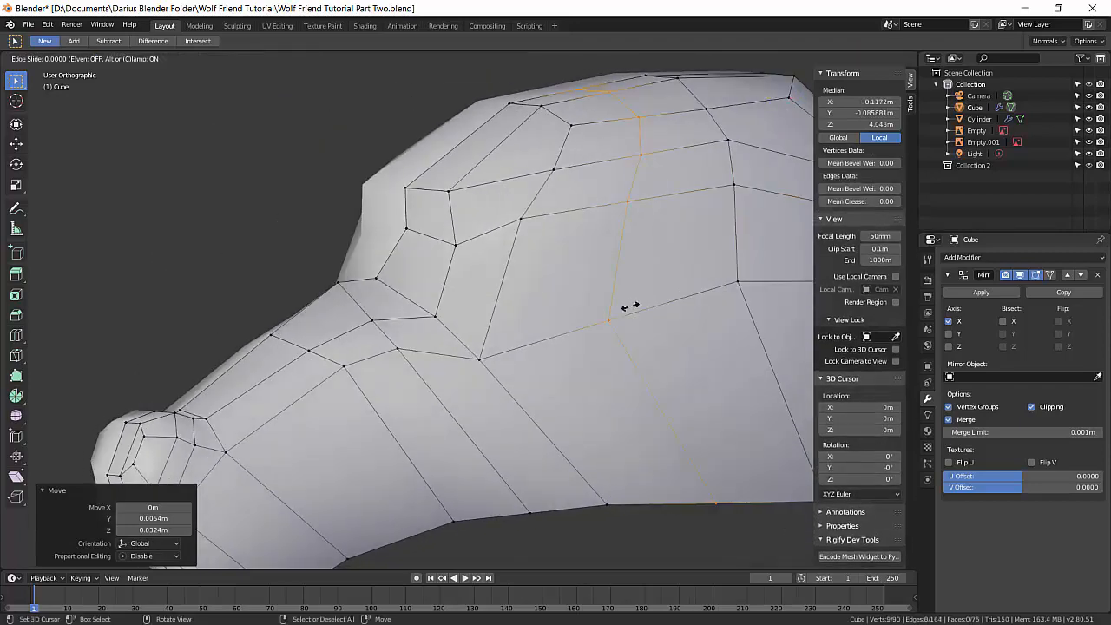
pyautogui.click(660, 338)
pyautogui.rightClick(660, 337)
# - Select the two faces covering the eye area and compare their position with the eye in the side reference
pyautogui.press('KP_3')
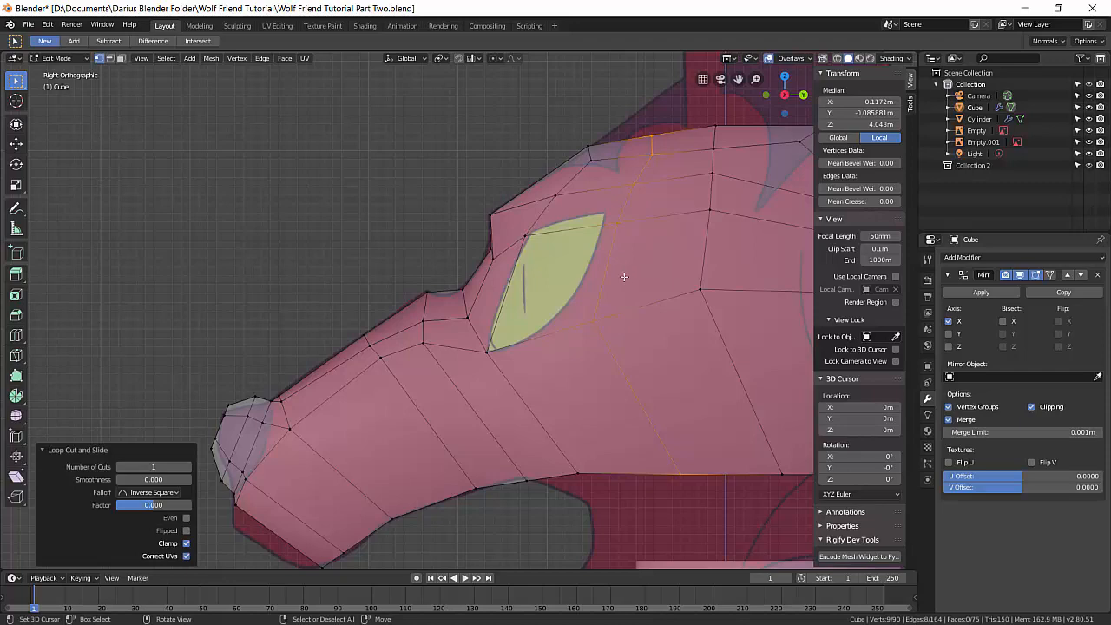
pyautogui.moveTo(511, 277)
pyautogui.mouseDown(button='middle')
pyautogui.moveTo(467, 346)
pyautogui.moveTo(495, 307)
pyautogui.moveTo(523, 337)
pyautogui.moveTo(523, 293)
pyautogui.mouseUp(button='middle')
pyautogui.press('3')
pyautogui.click(495, 295)
pyautogui.keyDown('shift'); pyautogui.click(443, 287); pyautogui.keyUp('shift')
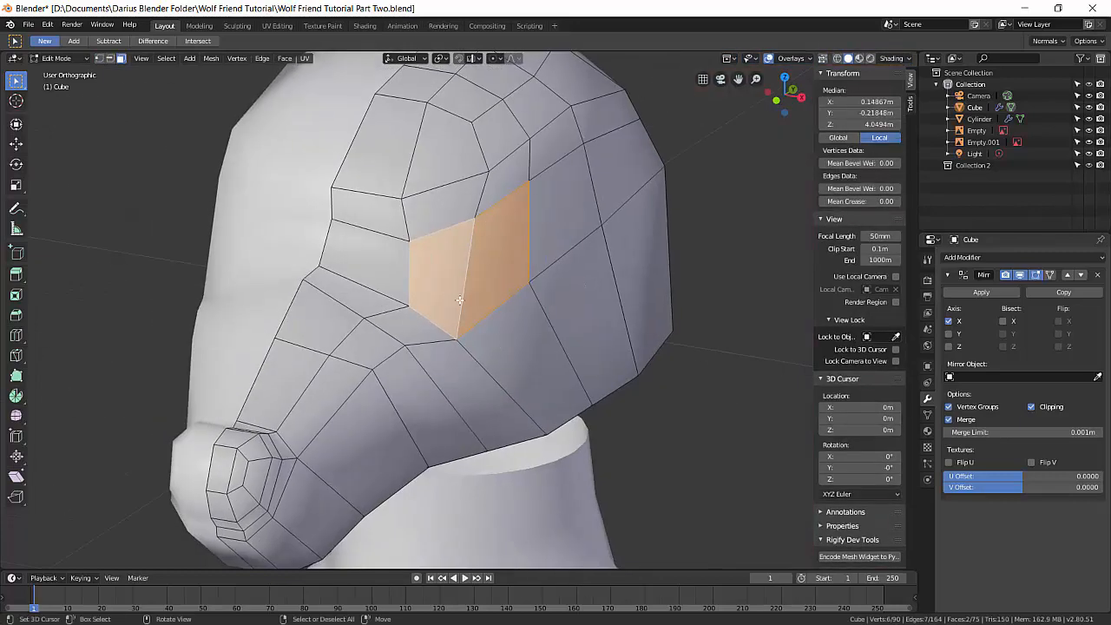
pyautogui.press('KP_3')
pyautogui.hotkey('alt', 'z')
pyautogui.scroll(3, 532, 322)
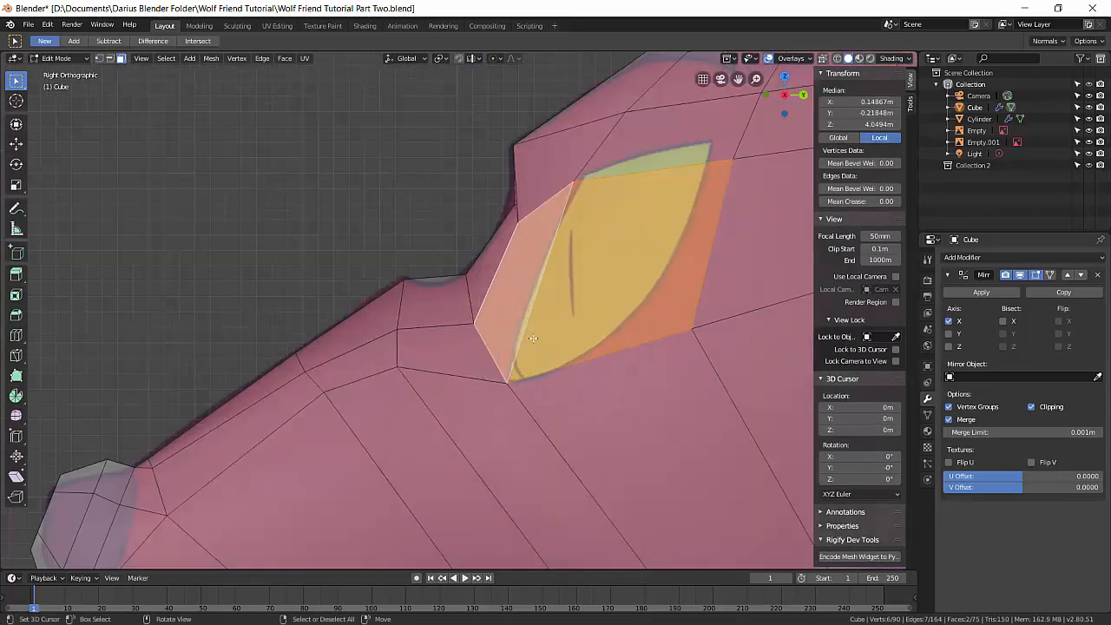
pyautogui.keyDown('shift'); pyautogui.moveTo(582, 207); pyautogui.dragTo(469, 220, button='middle'); pyautogui.keyUp('shift')
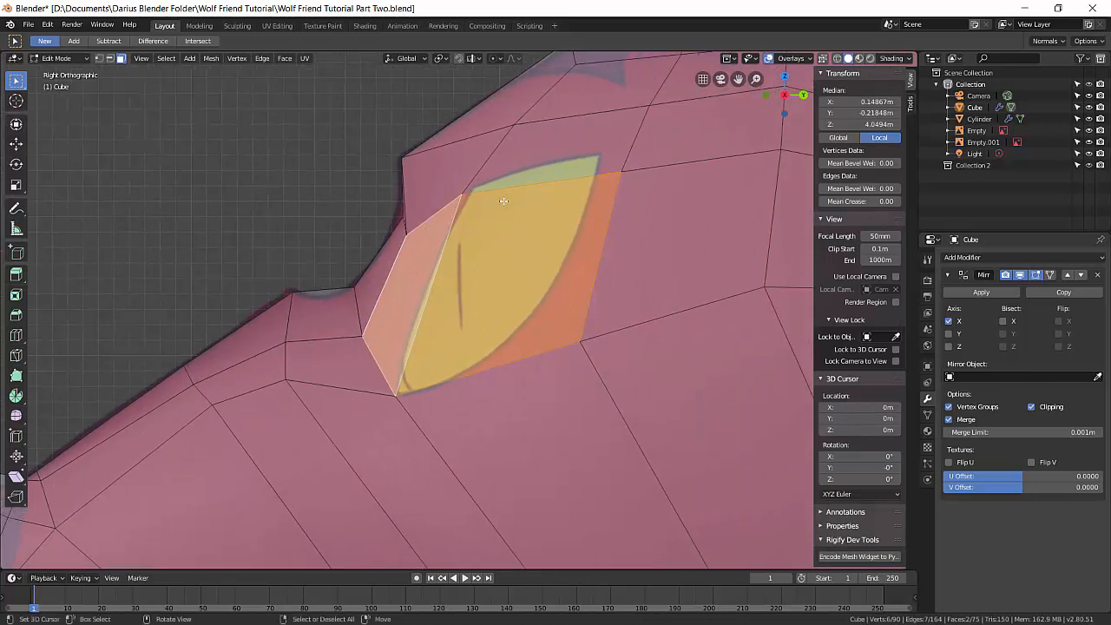
# - Move the eye area's upper front vertex back and up onto the eye's upper edge in the side reference
pyautogui.click(459, 198)
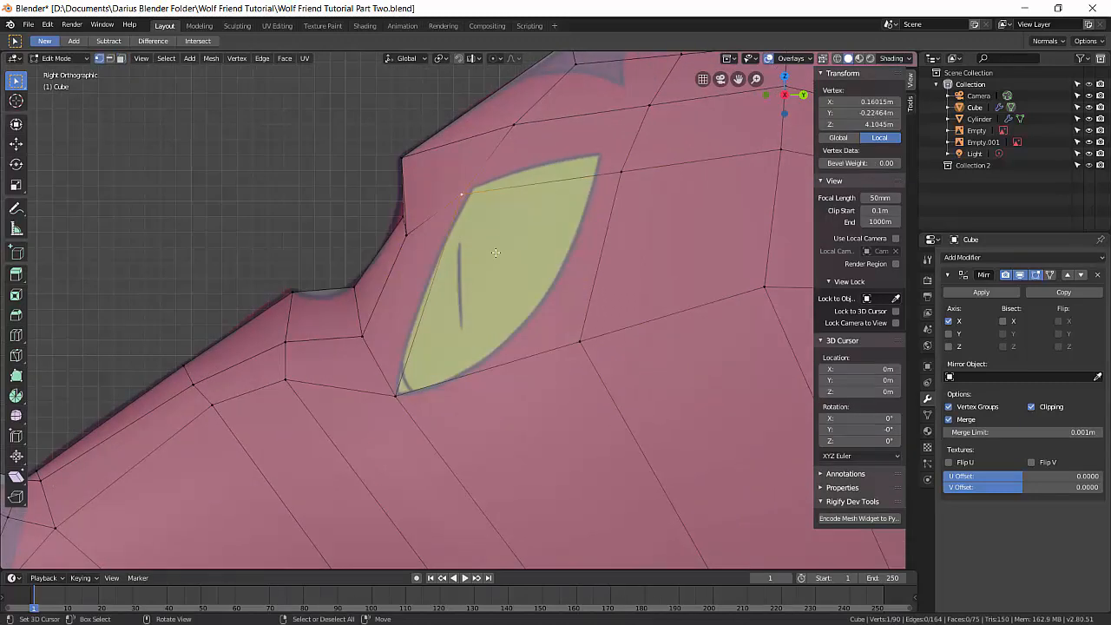
pyautogui.press('g')
pyautogui.click(526, 244)
pyautogui.press('g')
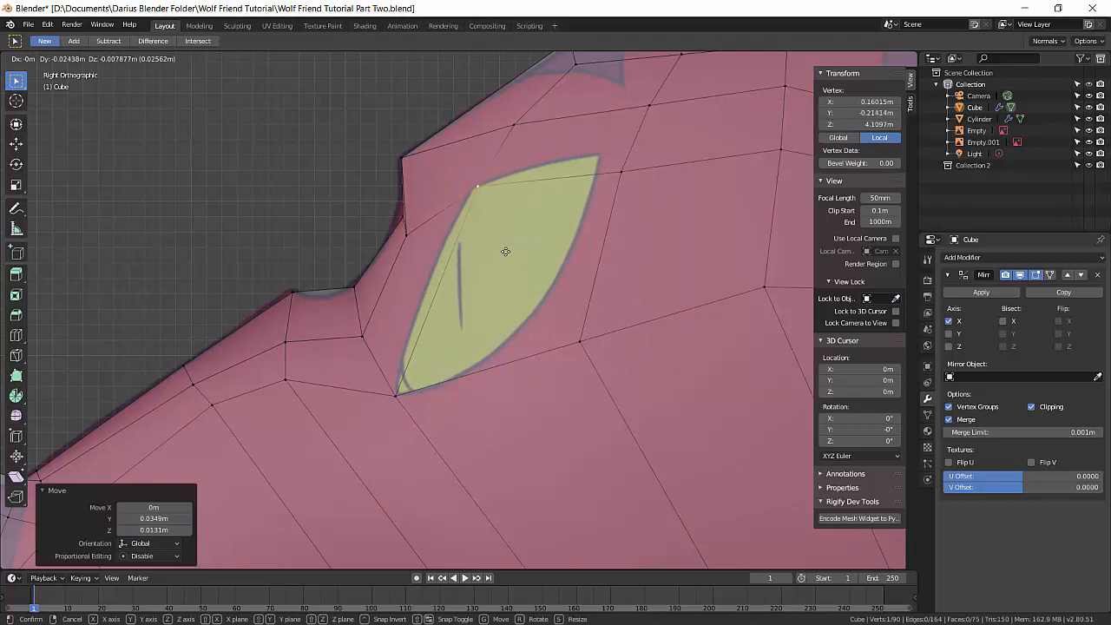
pyautogui.click(542, 234)
# - Move the eye area's upper rear vertex to the eye's upper rear corner and the lower rear vertex onto the eye's rear edge
pyautogui.rightClick(630, 179)
pyautogui.press('g')
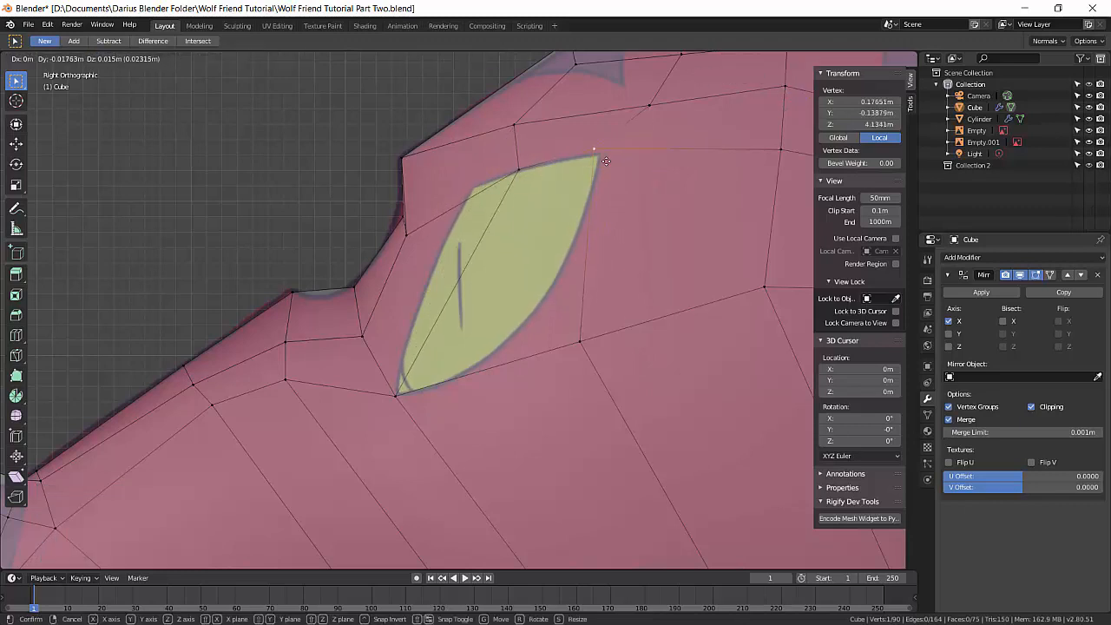
pyautogui.click(610, 165)
pyautogui.rightClick(579, 342)
pyautogui.press('g')
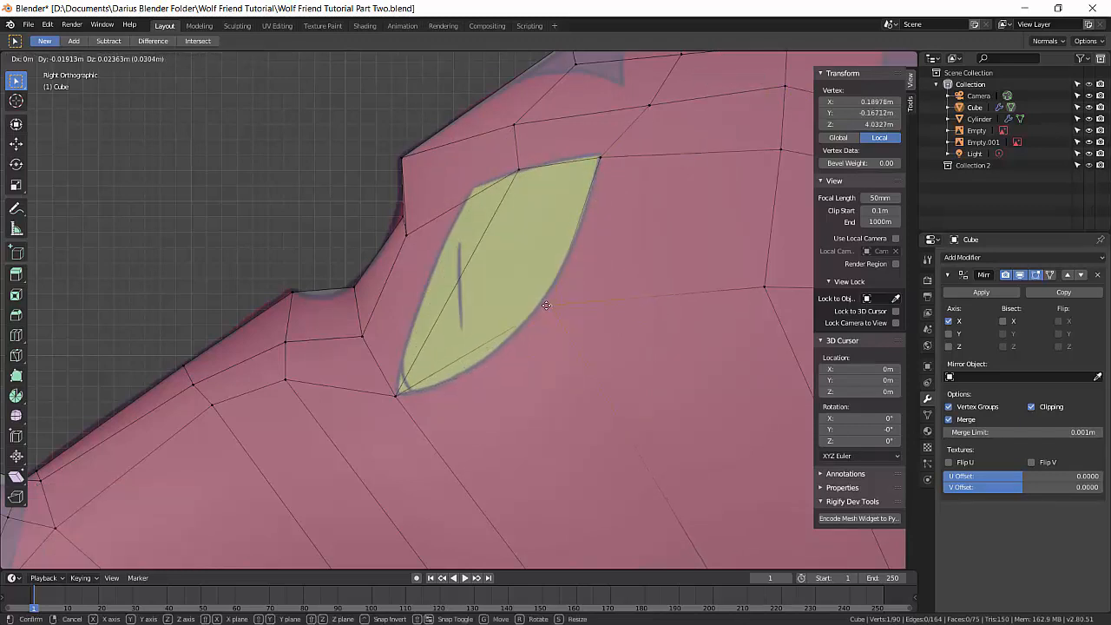
pyautogui.click(476, 342)
# - Try moving the vertex at the eye's lower front corner back along the eye's lower edge
pyautogui.rightClick(405, 388)
pyautogui.press('g')
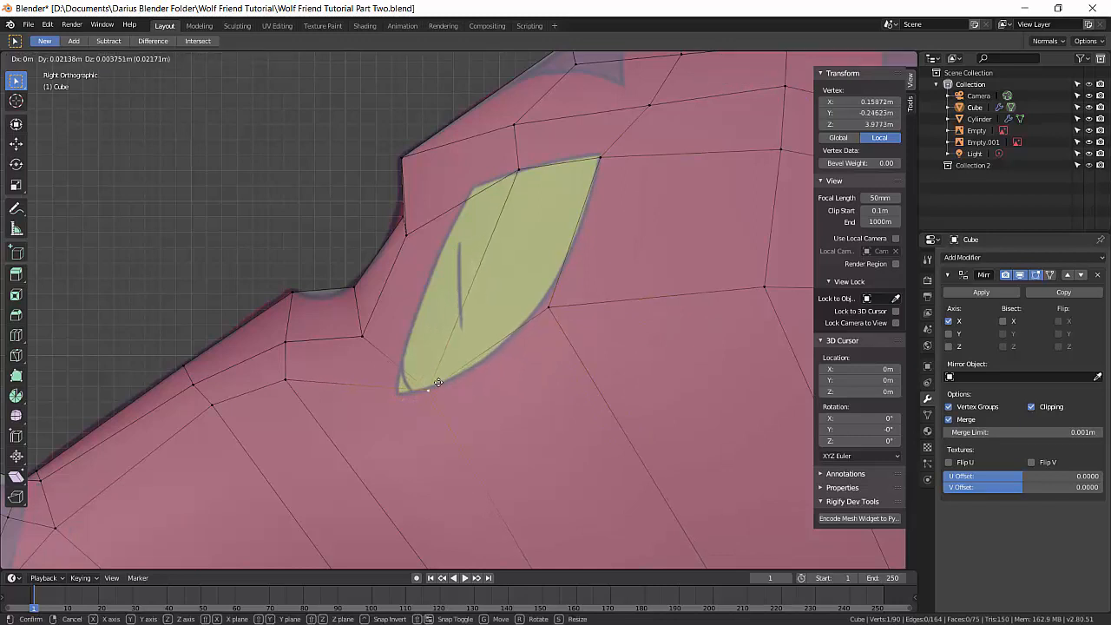
pyautogui.click(407, 388)
pyautogui.rightClick(366, 326)
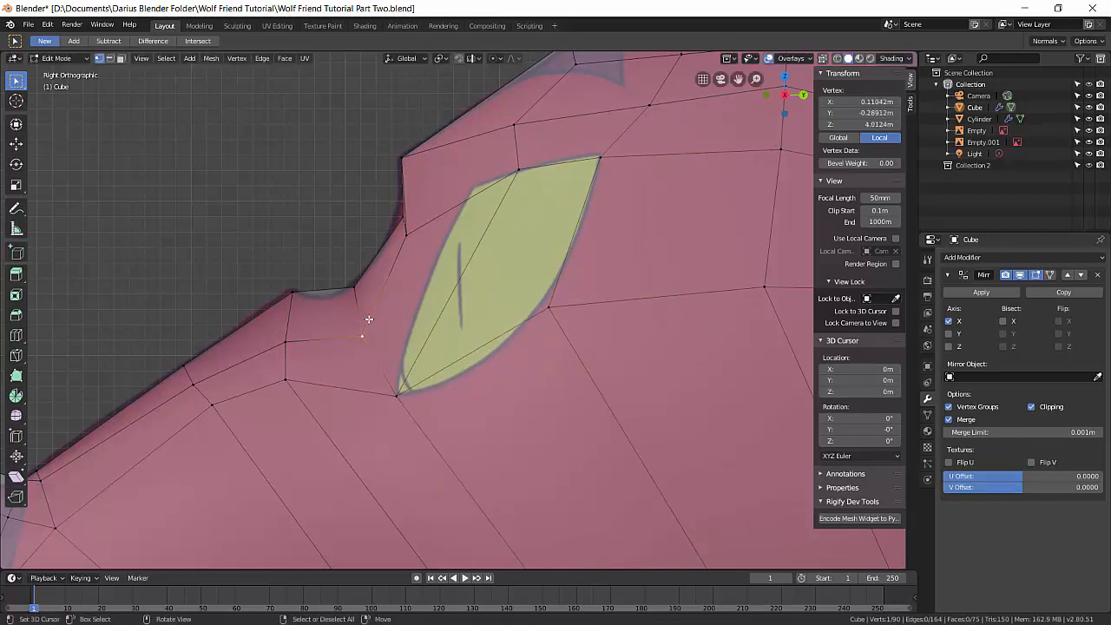
pyautogui.press('g')
pyautogui.rightClick(392, 354)
pyautogui.rightClick(397, 392)
pyautogui.press('g')
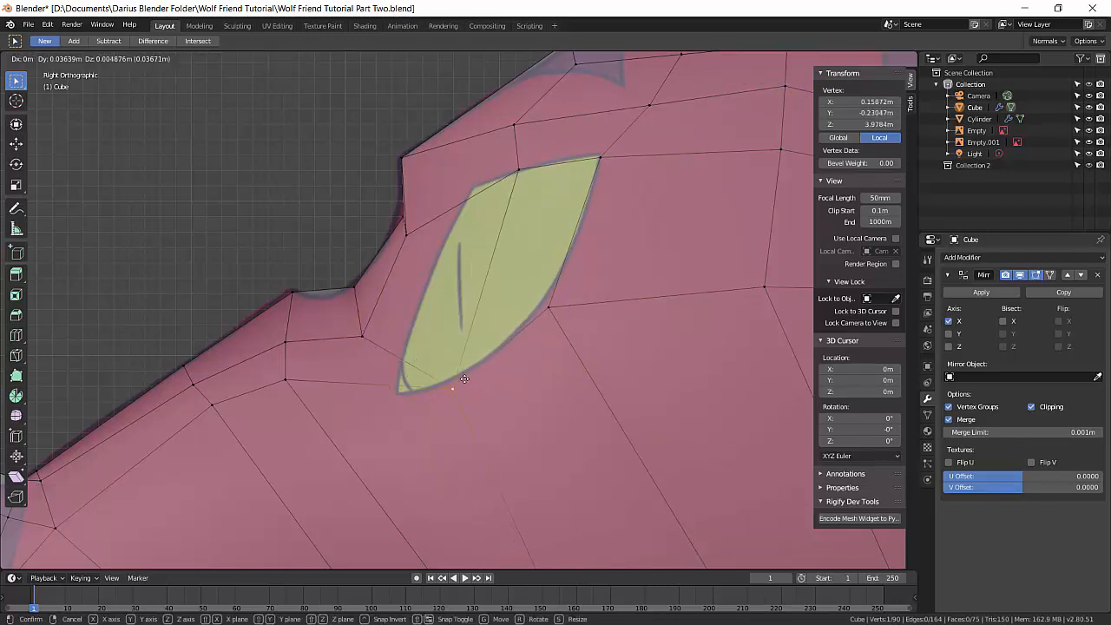
pyautogui.click(463, 376)
pyautogui.press('g')
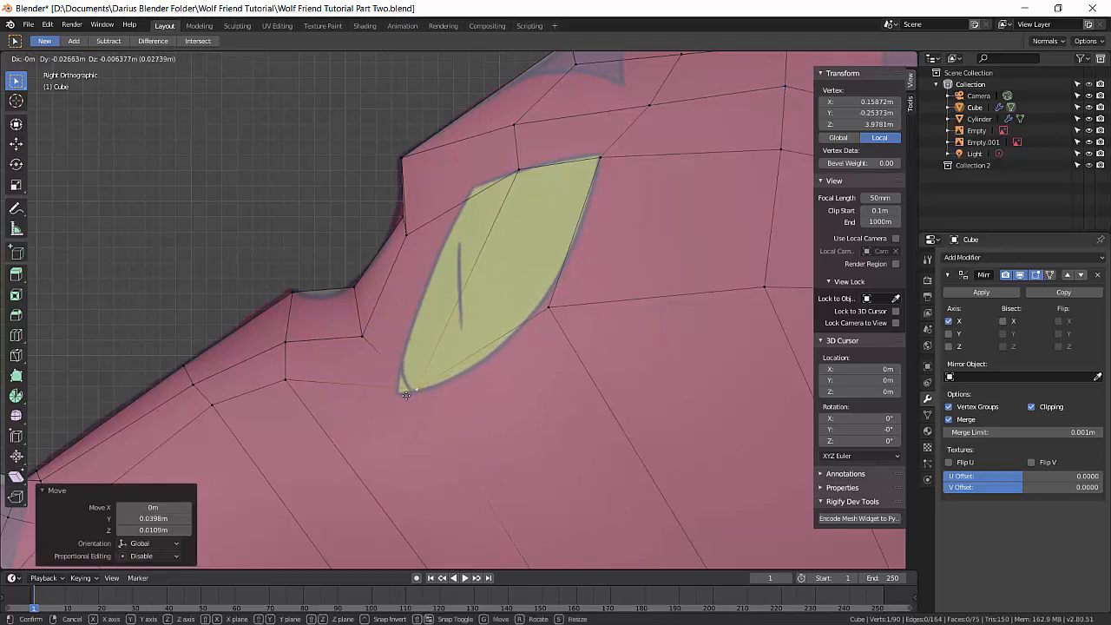
pyautogui.click(388, 401)
# - Move the eye's rear edge vertex forward and down to its lower edge, and the upper rear corner vertex down onto the rear edge
pyautogui.rightClick(561, 315)
pyautogui.press('g')
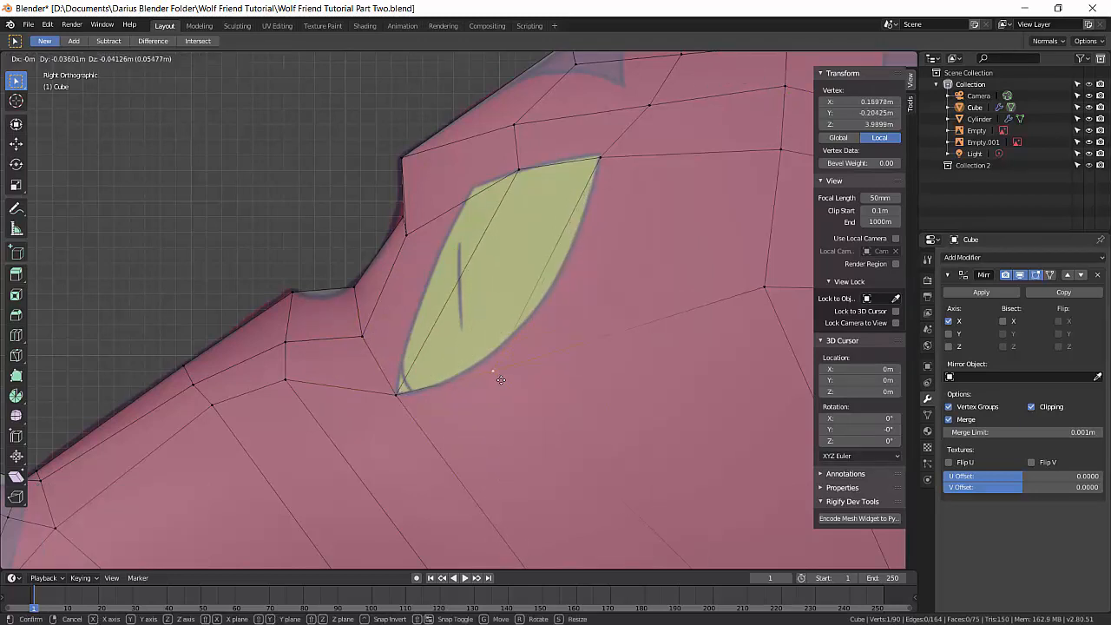
pyautogui.click(497, 368)
pyautogui.rightClick(598, 160)
pyautogui.press('g')
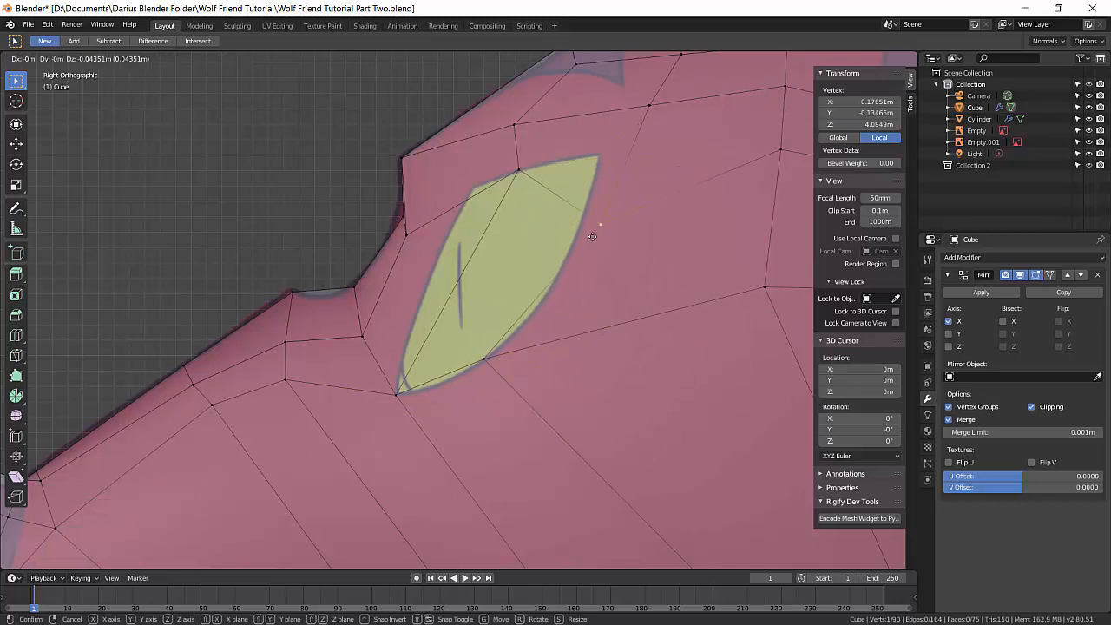
pyautogui.click(581, 236)
# - Move the eye's upper edge vertex to its upper rear corner, and the brow vertex ahead of the eye to its upper front corner
pyautogui.rightClick(519, 170)
pyautogui.press('g')
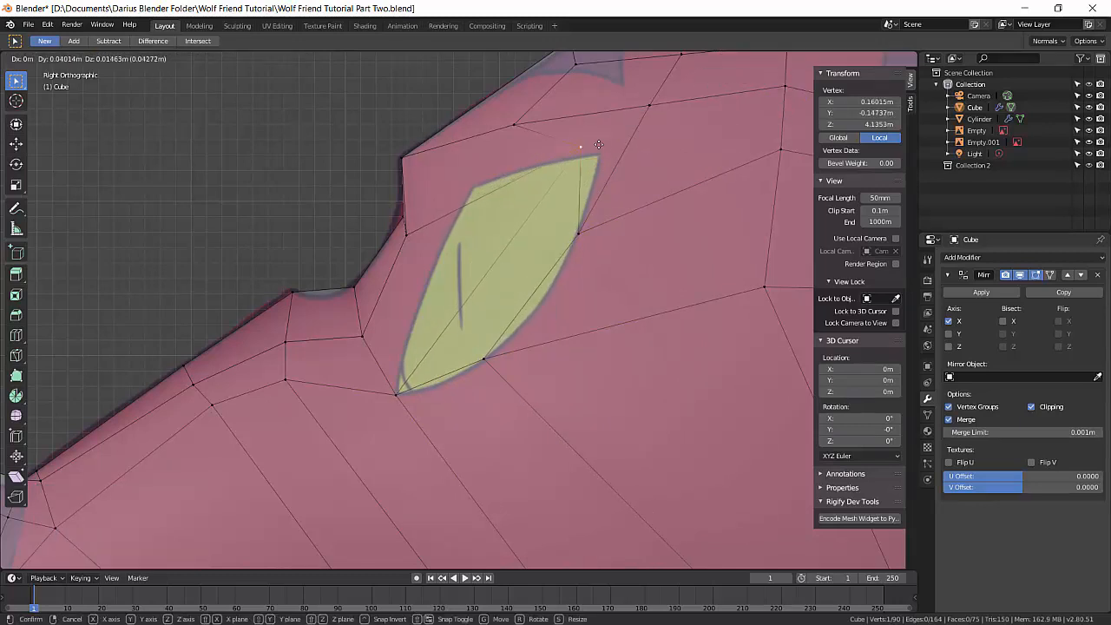
pyautogui.click(610, 152)
pyautogui.rightClick(414, 230)
pyautogui.press('g')
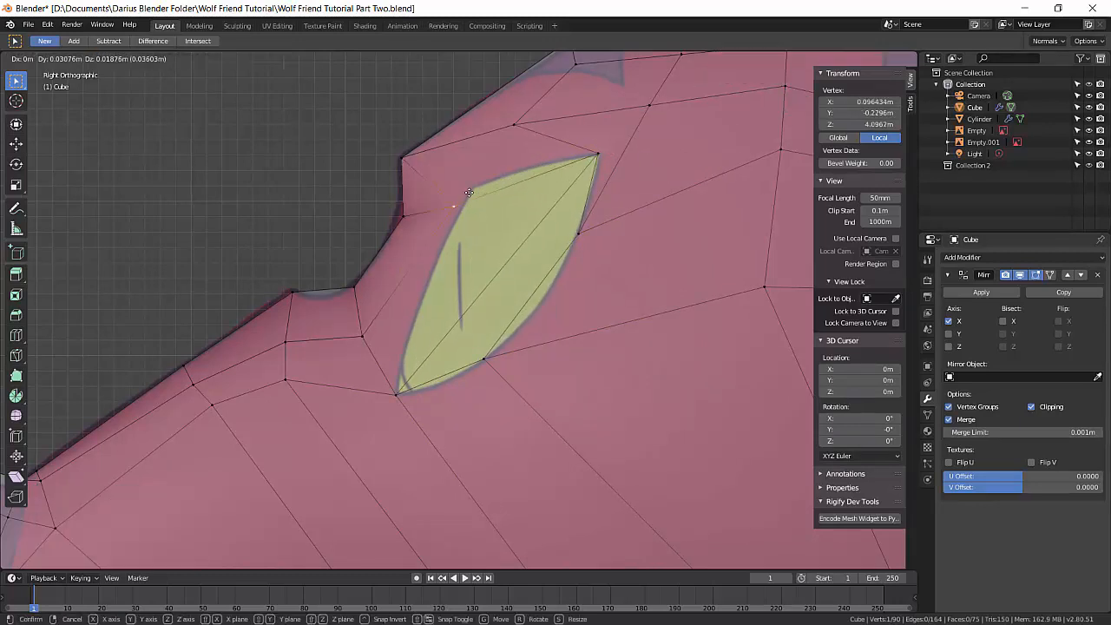
pyautogui.click(477, 181)
# - Move the muzzle-side vertex about 0.029 m back and 0.012 m up onto the eye's front edge, and nudge the upper rear corner forward about 0.001 m
pyautogui.rightClick(363, 334)
pyautogui.press('g')
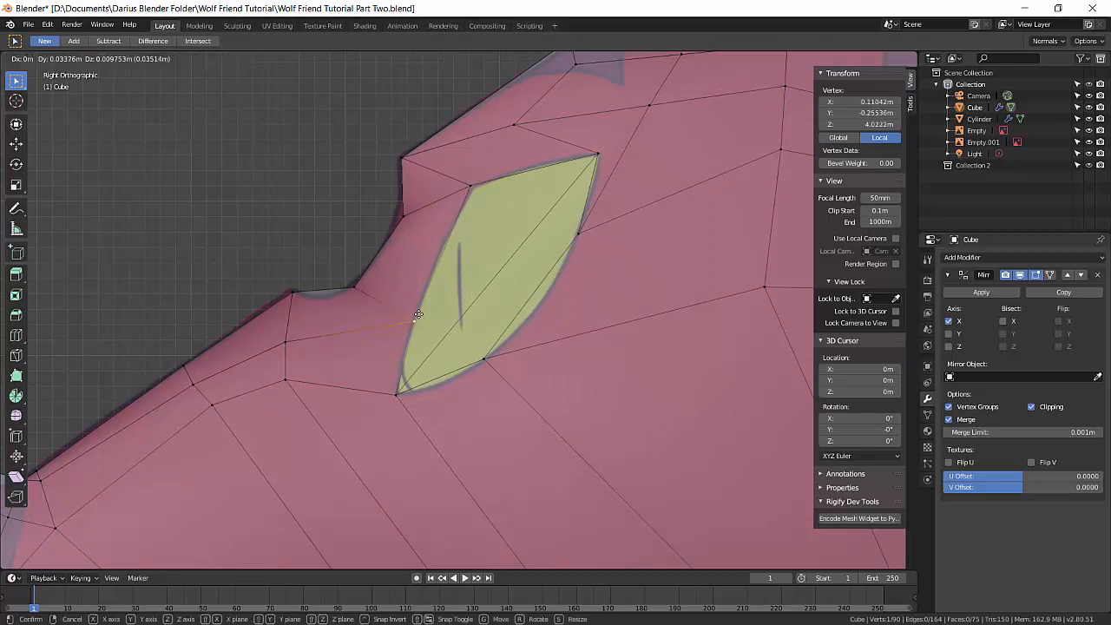
pyautogui.click(406, 313)
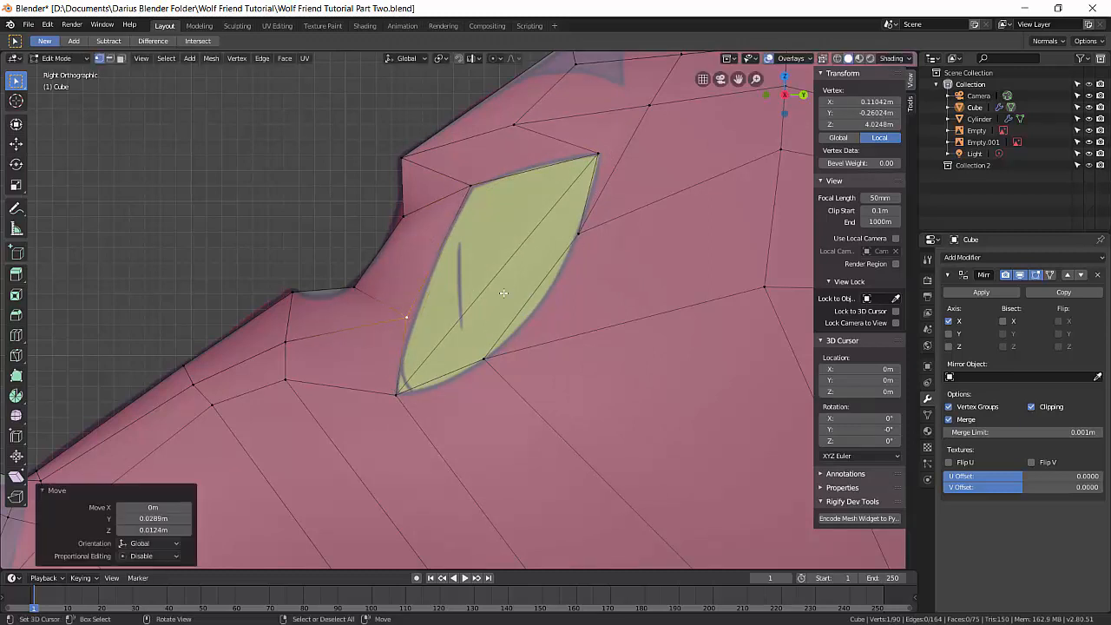
pyautogui.rightClick(597, 154)
pyautogui.press('g')
pyautogui.click(596, 158)
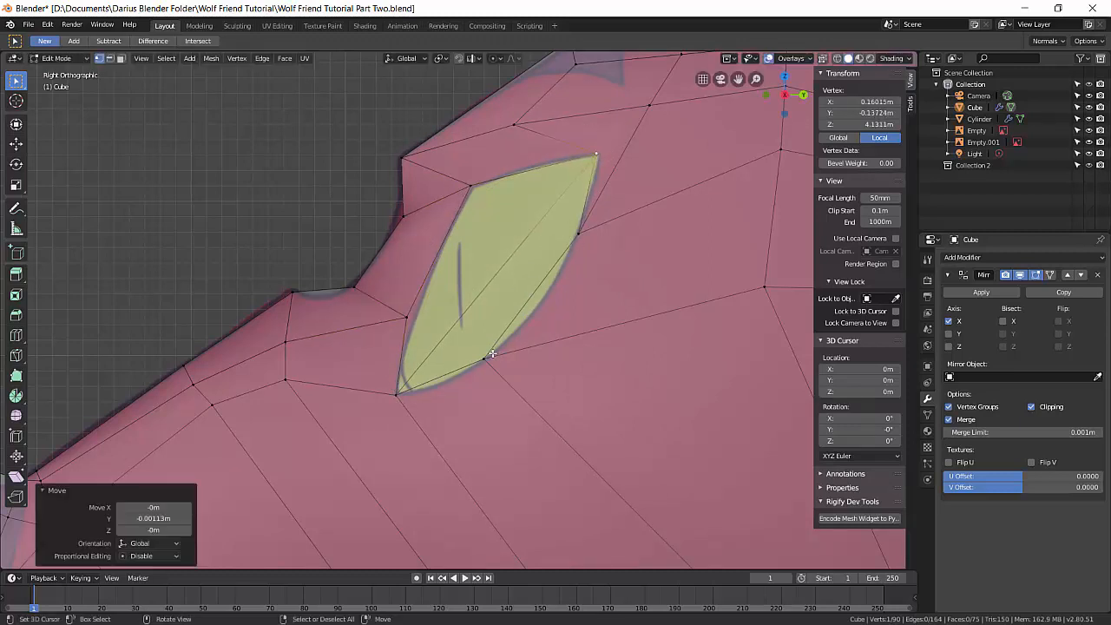
# - Nudge the eye's lower edge vertex back, and move the front edge vertex about 0.0105 m down and 0.001 m forward
pyautogui.rightClick(492, 355)
pyautogui.press('g')
pyautogui.click(503, 352)
pyautogui.rightClick(402, 322)
pyautogui.press('g')
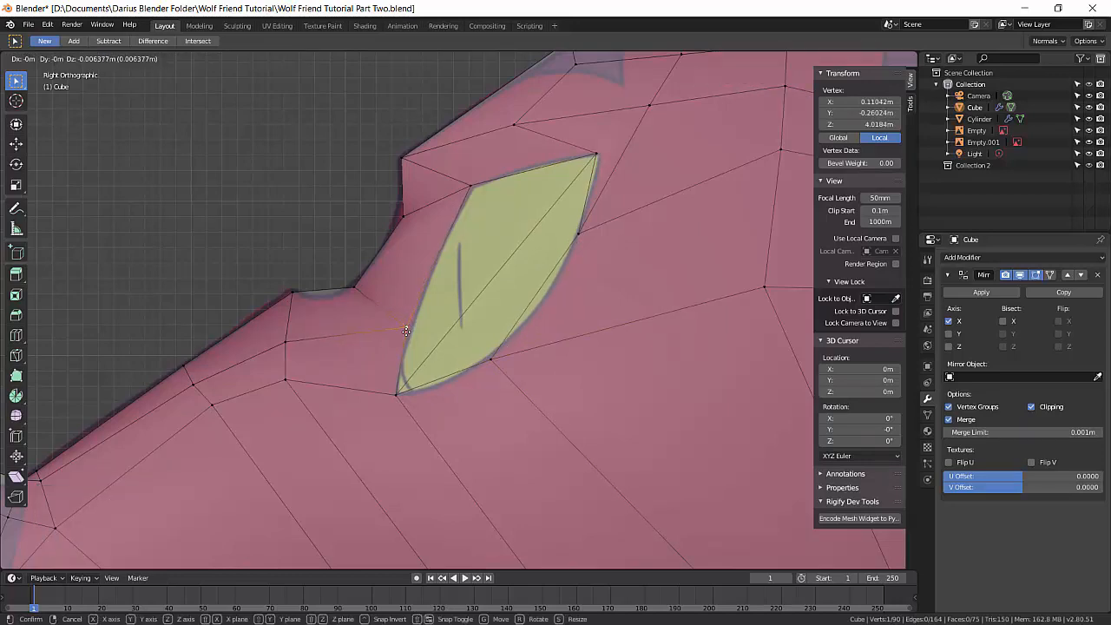
pyautogui.click(407, 331)
# - Move the eye's upper front corner vertex about 0.007 m outward, 0.004 m back and 0.003 m down
pyautogui.moveTo(406, 331); pyautogui.dragTo(467, 231, button='middle')
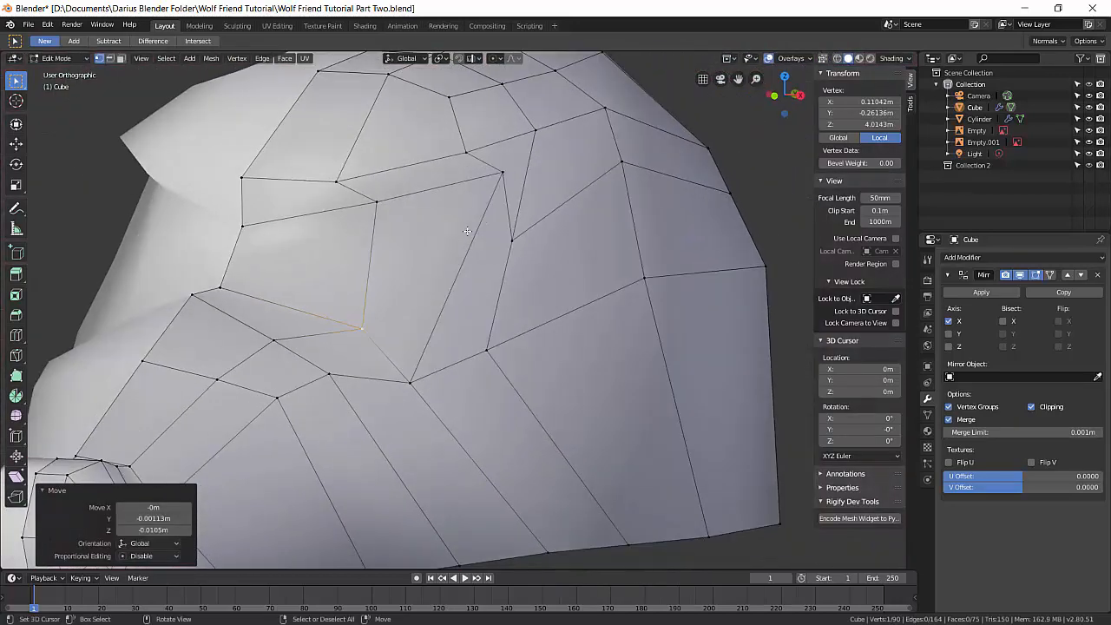
pyautogui.rightClick(378, 202)
pyautogui.press('g')
pyautogui.click(411, 212)
# - In the front view, rotate the two eye faces about 13.6° and move them about 0.018 m inward and 0.002 m down
pyautogui.press('KP_1')
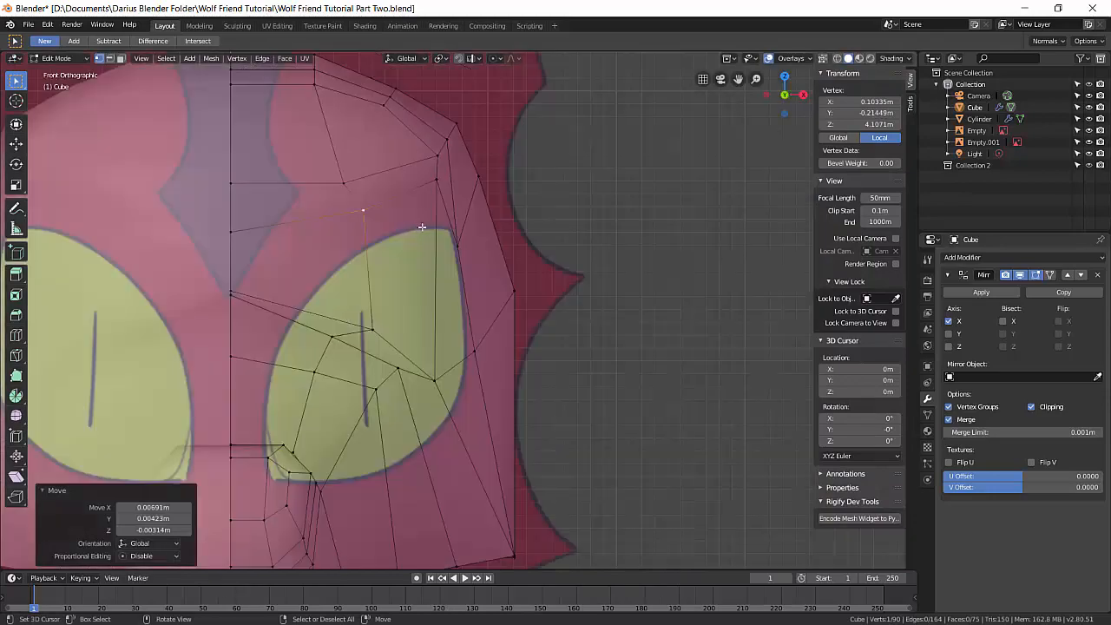
pyautogui.scroll(-4, 433, 327)
pyautogui.scroll(3, 432, 346)
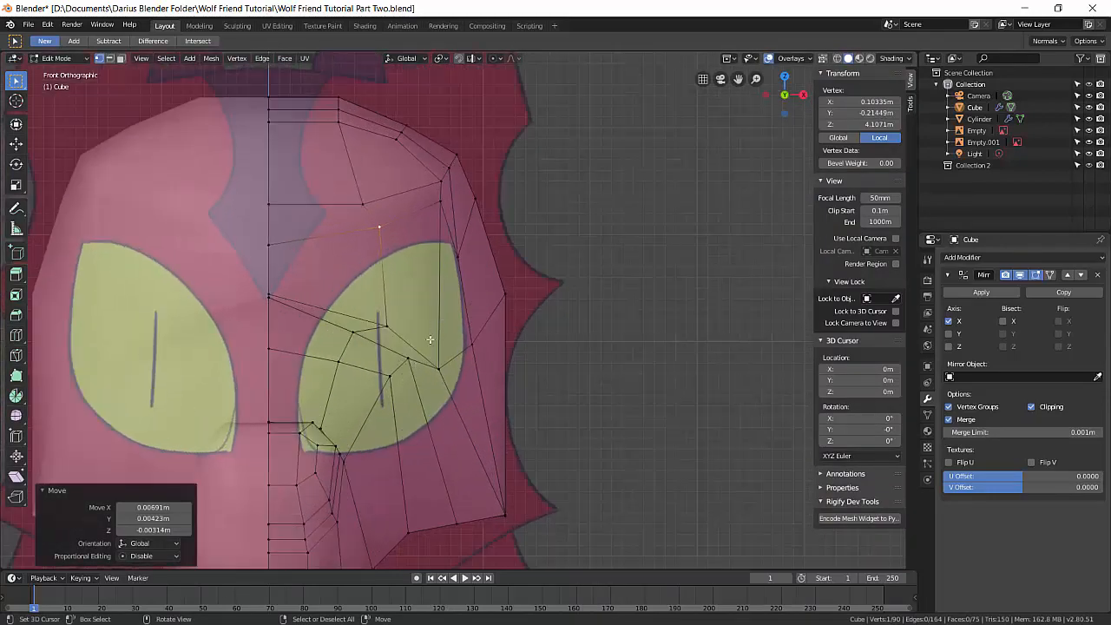
pyautogui.moveTo(391, 368)
pyautogui.mouseDown(button='middle')
pyautogui.moveTo(382, 360)
pyautogui.moveTo(402, 372)
pyautogui.mouseUp(button='middle')
pyautogui.press('KP_1')
pyautogui.press('3')
pyautogui.click(447, 295)
pyautogui.keyDown('shift'); pyautogui.click(417, 293); pyautogui.keyUp('shift')
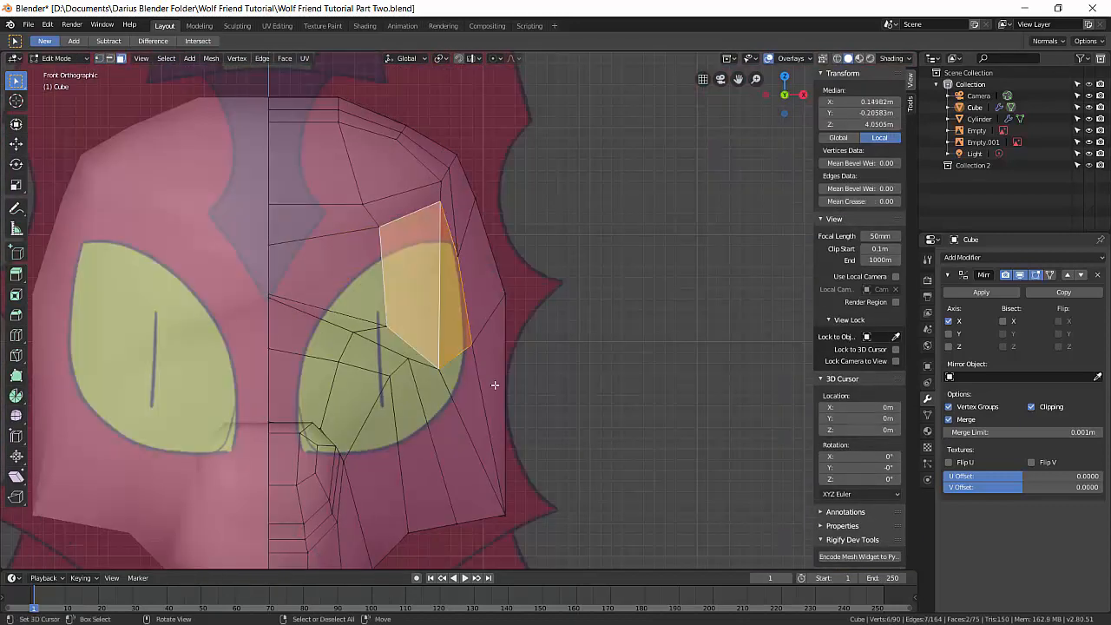
pyautogui.press('r')
pyautogui.click(469, 398)
pyautogui.press('g')
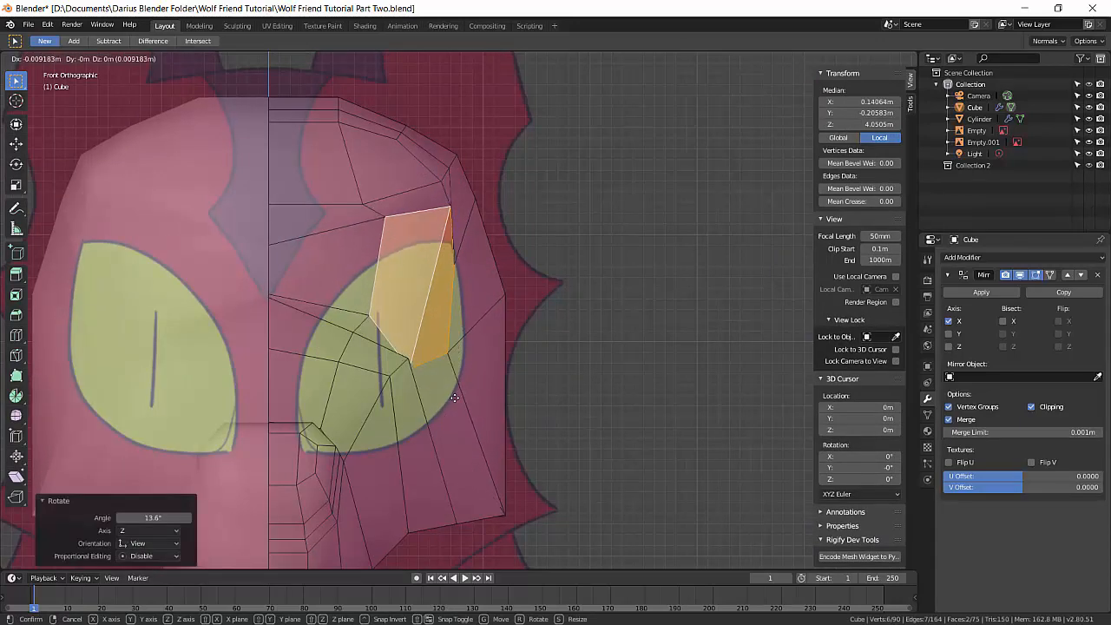
pyautogui.click(448, 399)
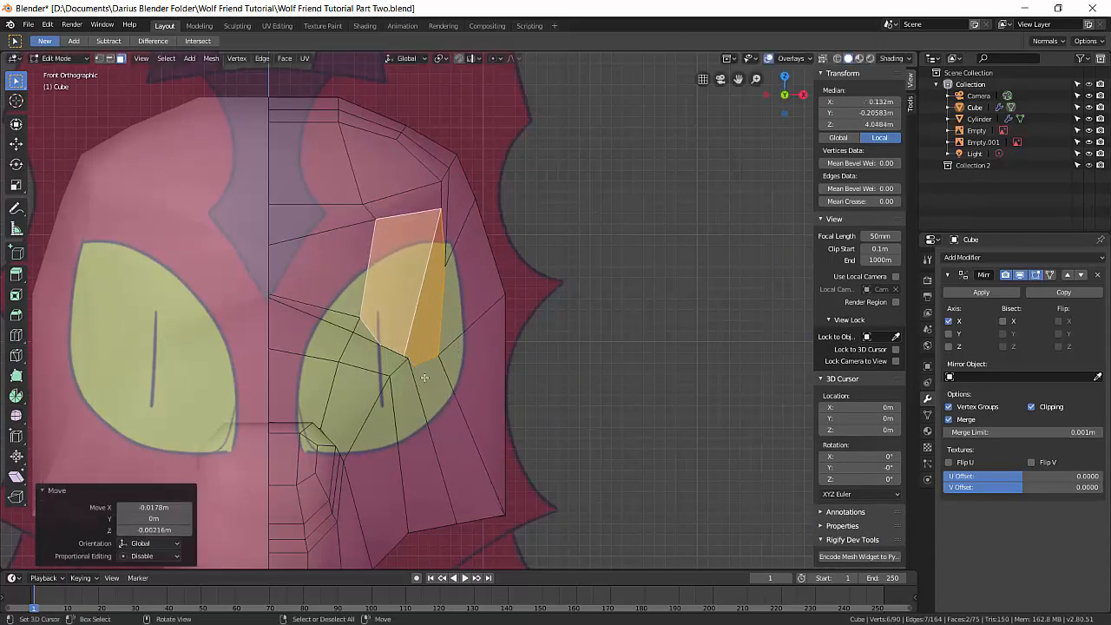
# - Examine the reshaped eye area in Object and Edit Mode and compare its edges with the eye in the side reference
pyautogui.moveTo(392, 371); pyautogui.dragTo(495, 358, button='middle')
pyautogui.click(359, 380)
pyautogui.rightClick(360, 379)
pyautogui.click(361, 379)
pyautogui.press('Tab')
pyautogui.scroll(-5, 383, 391)
pyautogui.press('Tab')
pyautogui.press('a')
pyautogui.scroll(5, 486, 360)
pyautogui.scroll(-4, 489, 342)
pyautogui.scroll(6, 495, 358)
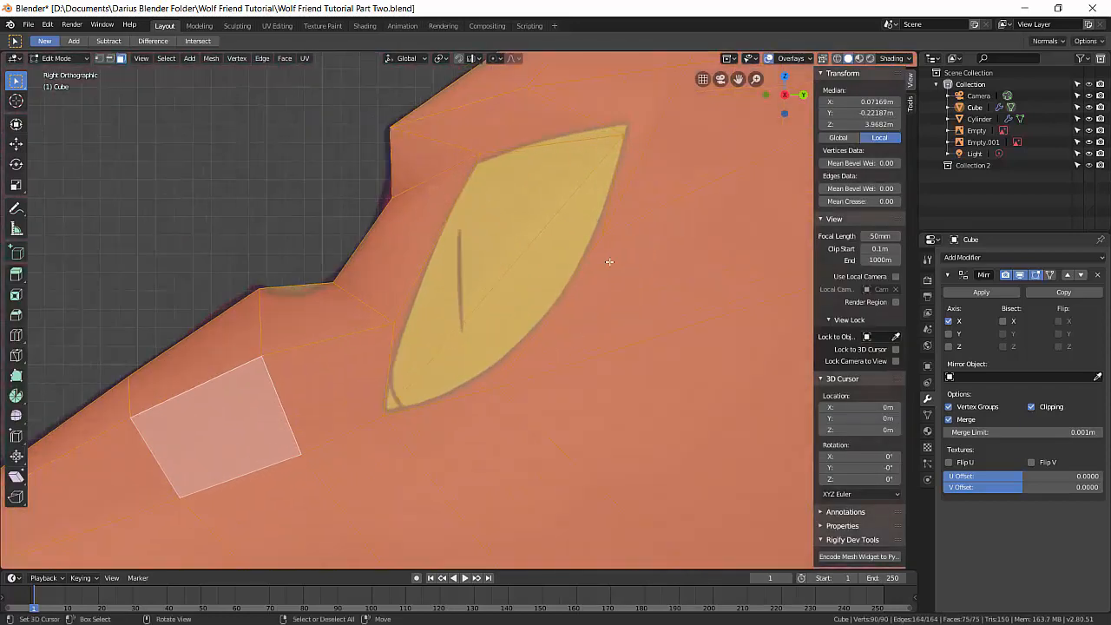
pyautogui.scroll(-5, 610, 261)
pyautogui.scroll(3, 508, 322)
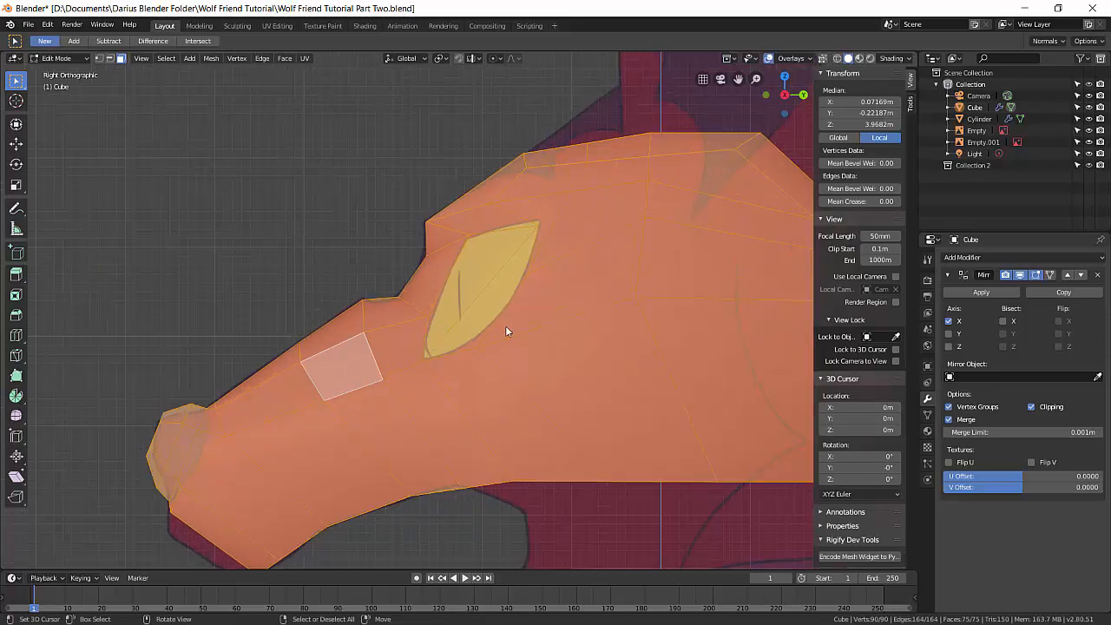
pyautogui.click(519, 316)
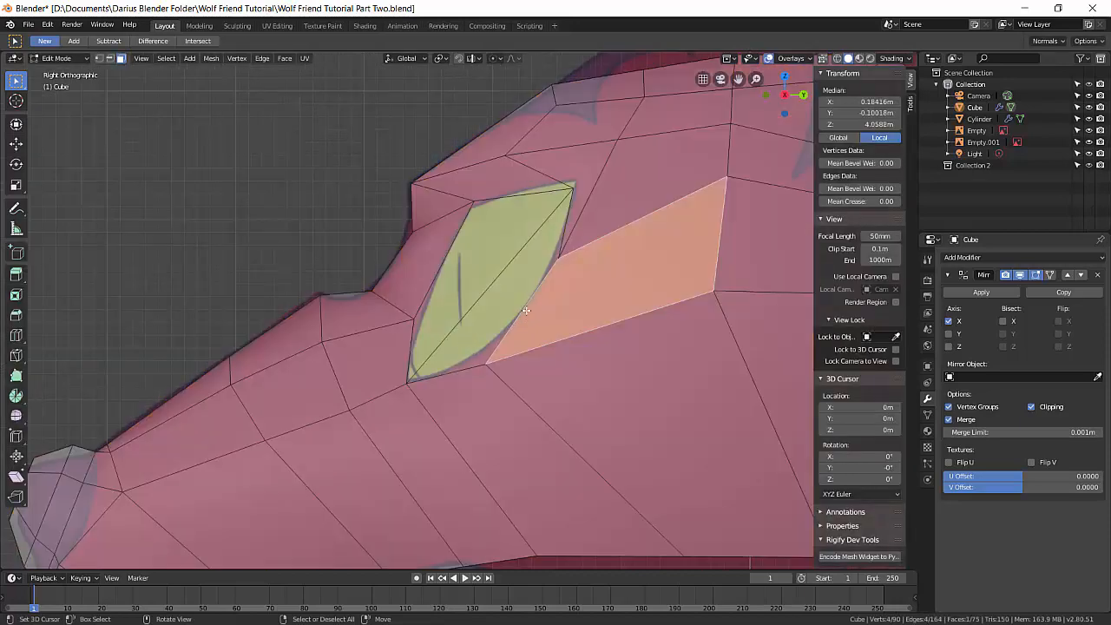
pyautogui.press('2')
pyautogui.click(531, 309)
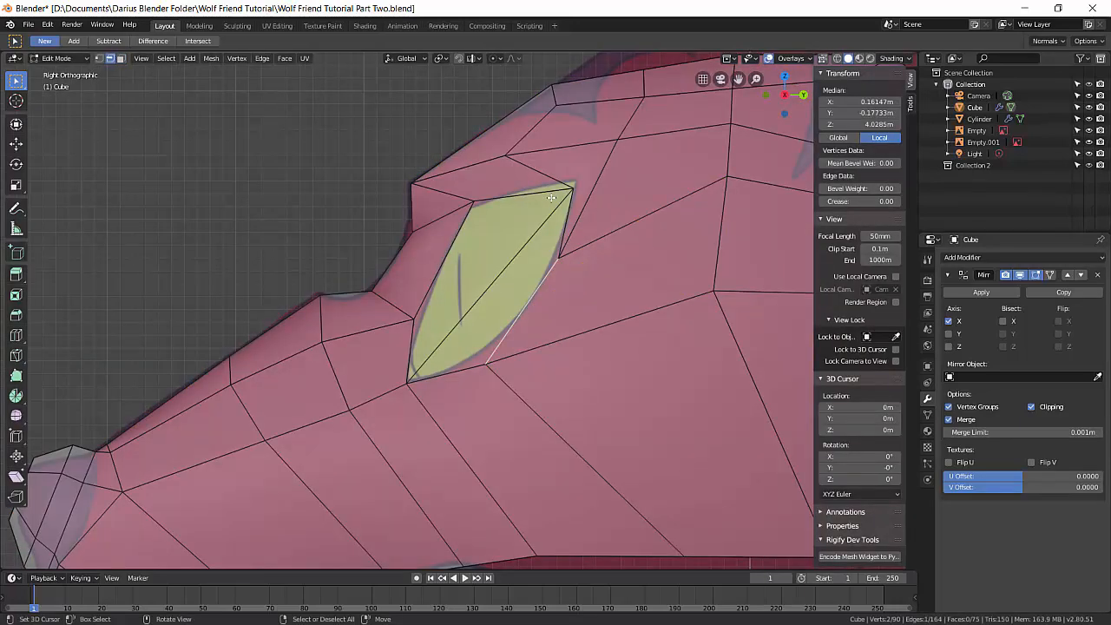
# - Move the eye's upper front corner vertex down onto its front edge, and the upper rear corner vertex about 0.059 m forward and 0.013 m down
pyautogui.press('1')
pyautogui.click(473, 202)
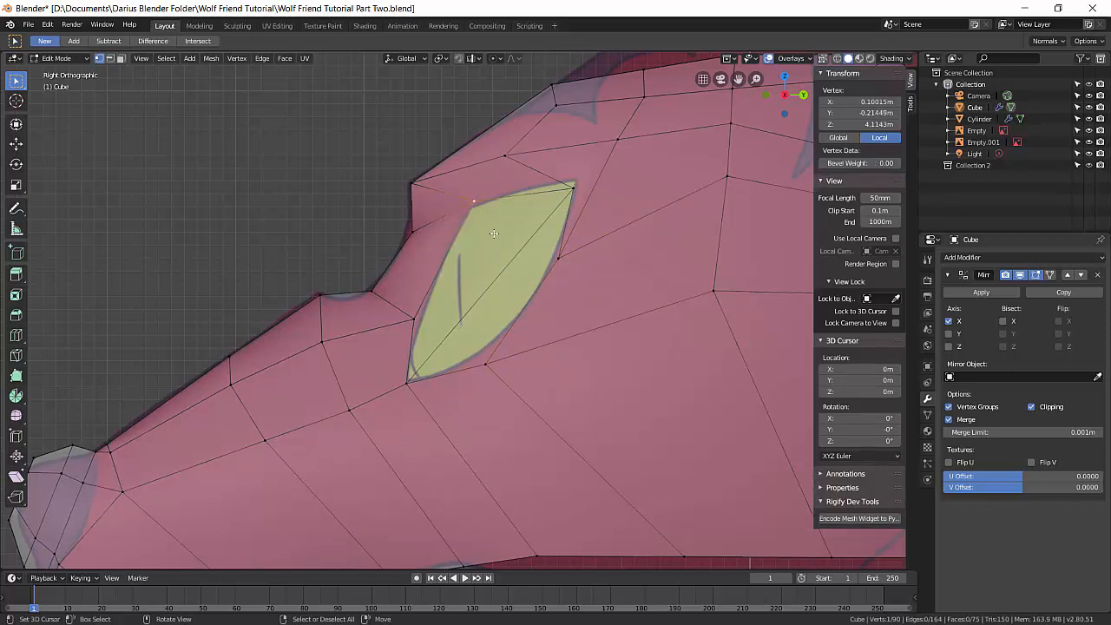
pyautogui.press('g')
pyautogui.click(526, 177)
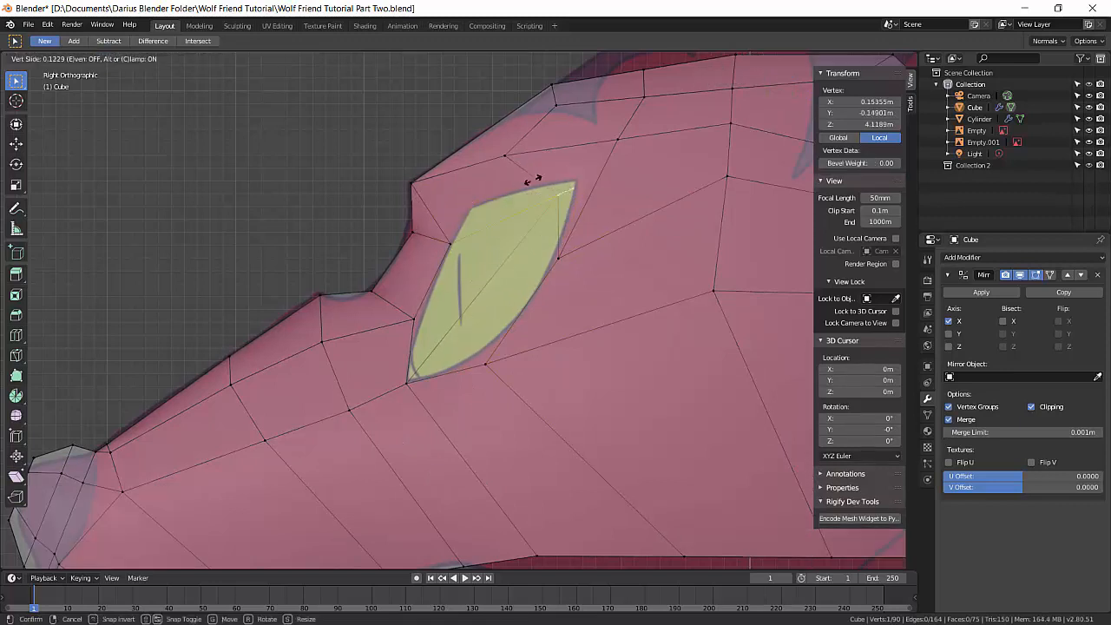
pyautogui.press('g')
pyautogui.click(458, 253)
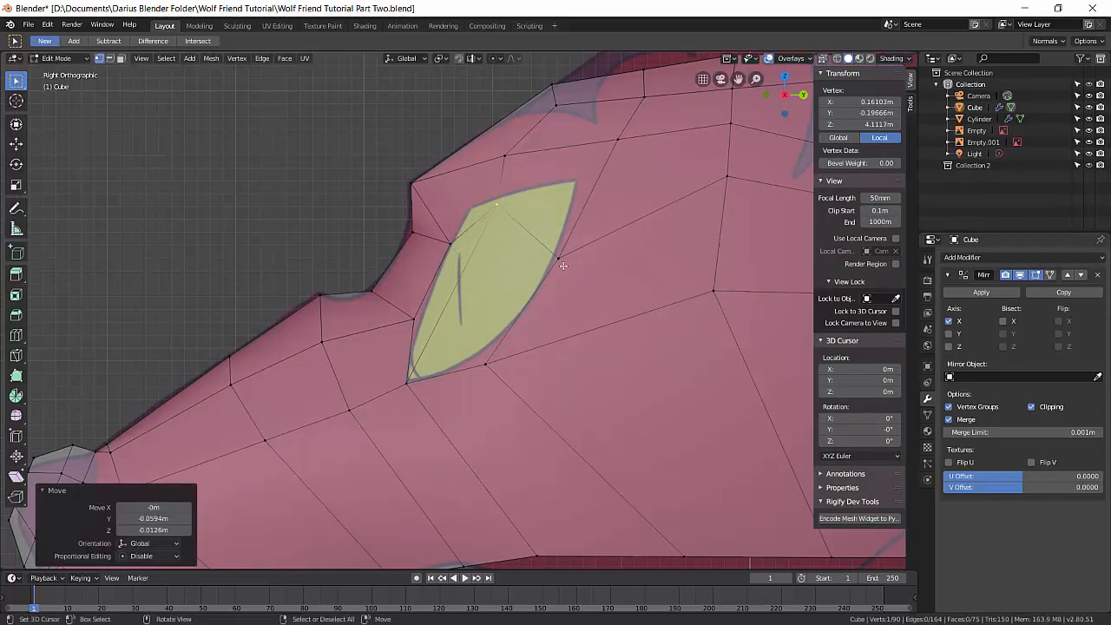
# - In the side view, move the eye's upper rear and lower rear vertices back and up, the lower one about 0.032 m back and 0.035 m up
pyautogui.click(565, 266)
pyautogui.press('g')
pyautogui.click(605, 198)
pyautogui.click(484, 378)
pyautogui.press('g')
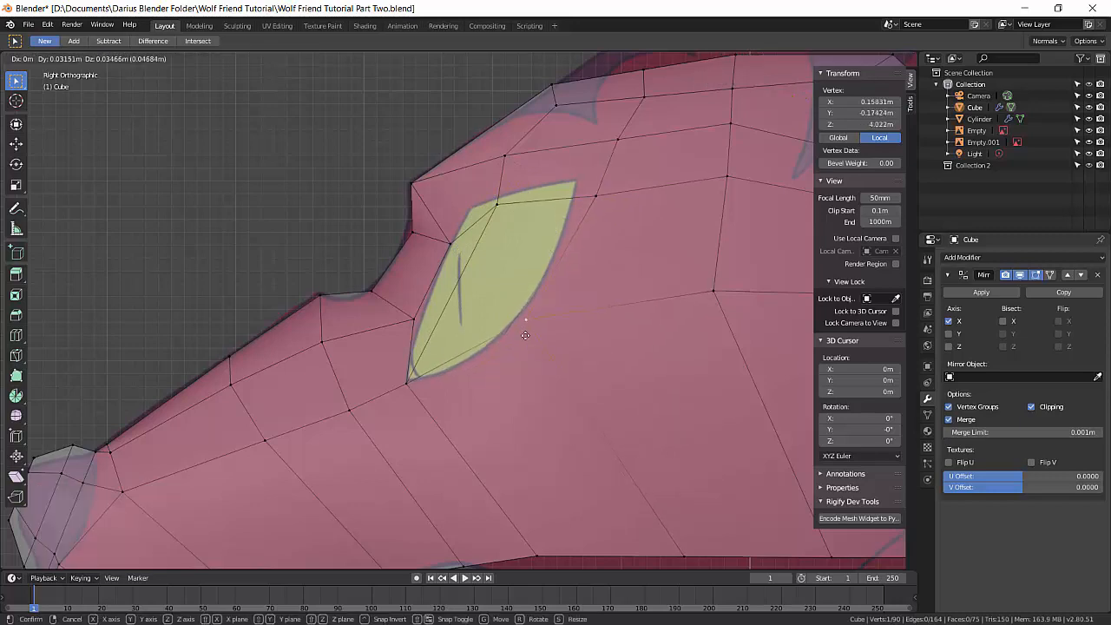
pyautogui.click(526, 335)
# - Move the eye's bottom corner vertex slightly back, and its front edge about 0.016 m forward and 0.002 m up
pyautogui.click(408, 381)
pyautogui.press('g')
pyautogui.click(428, 380)
pyautogui.click(413, 321)
pyautogui.keyDown('shift'); pyautogui.click(450, 245); pyautogui.keyUp('shift')
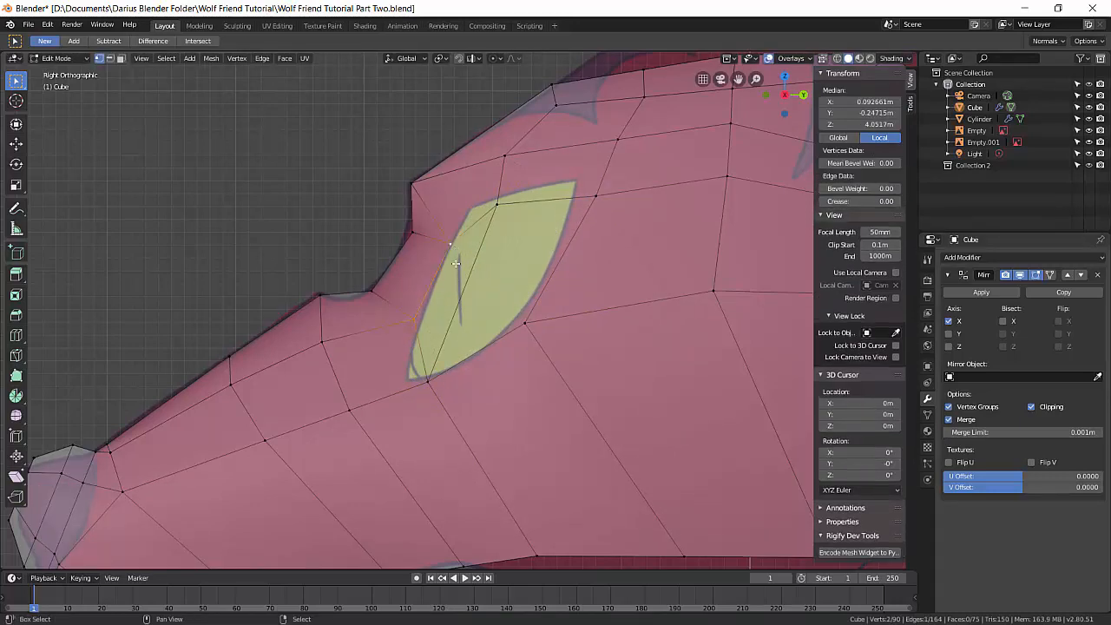
pyautogui.press('g')
pyautogui.click(438, 261)
# - From an angled front view, move the eye's front edge and its bottom corner vertex slightly inward
pyautogui.moveTo(438, 260); pyautogui.dragTo(433, 324, button='middle')
pyautogui.press('g')
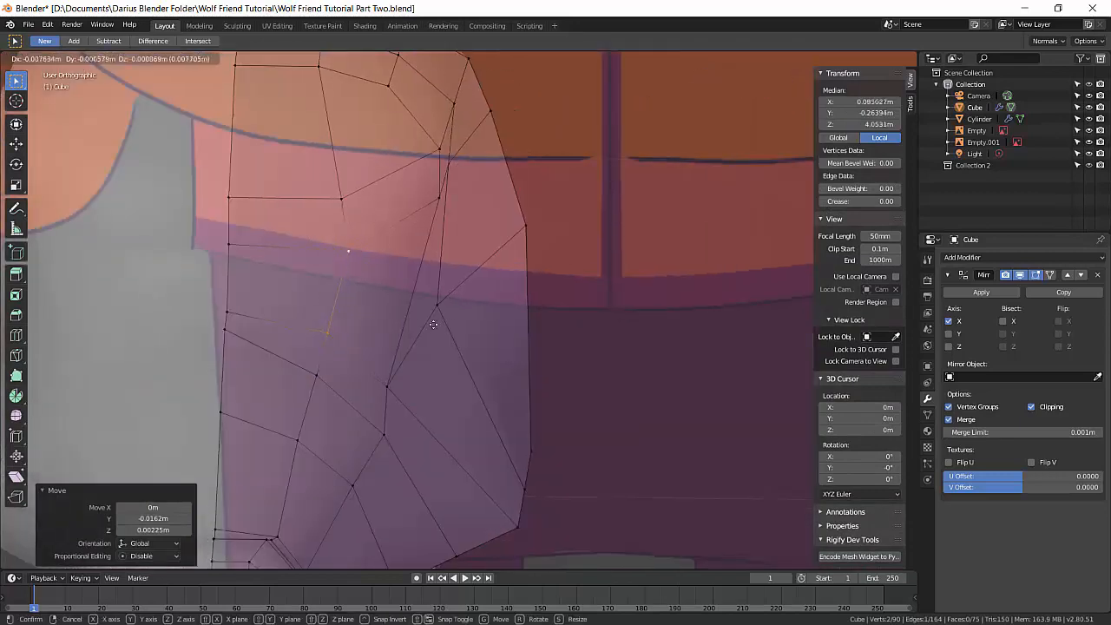
pyautogui.click(413, 324)
pyautogui.click(385, 377)
pyautogui.press('g')
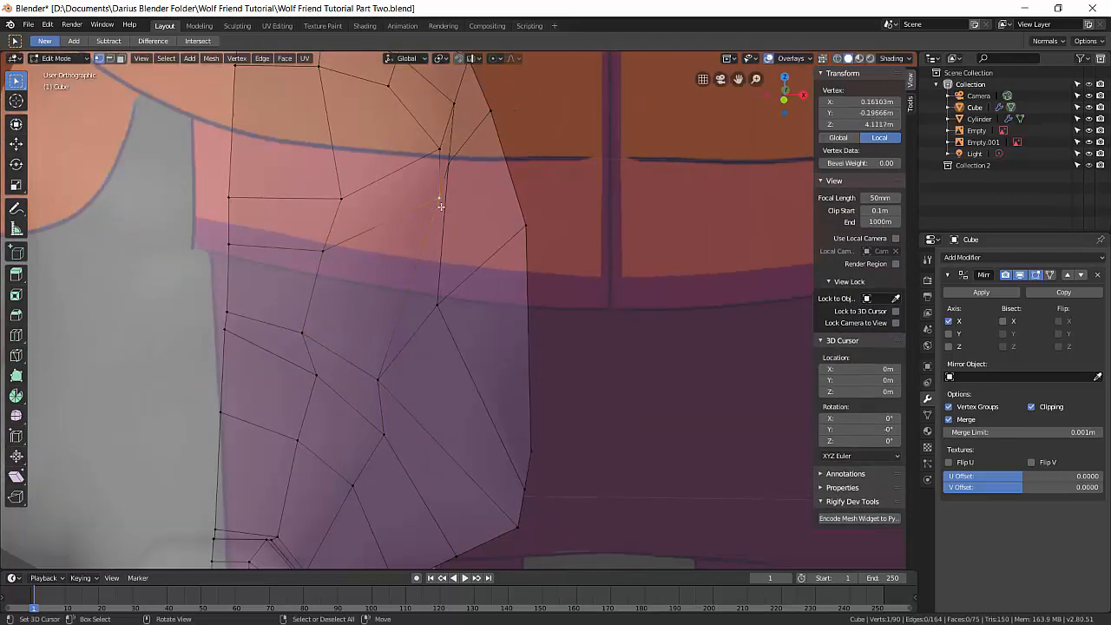
pyautogui.click(382, 380)
# - Move the eye's top vertex inward and up, and its upper rear corner vertex about 0.023 m down and 0.006 m forward
pyautogui.click(416, 186)
pyautogui.press('g')
pyautogui.click(417, 179)
pyautogui.click(448, 164)
pyautogui.press('g')
pyautogui.click(449, 187)
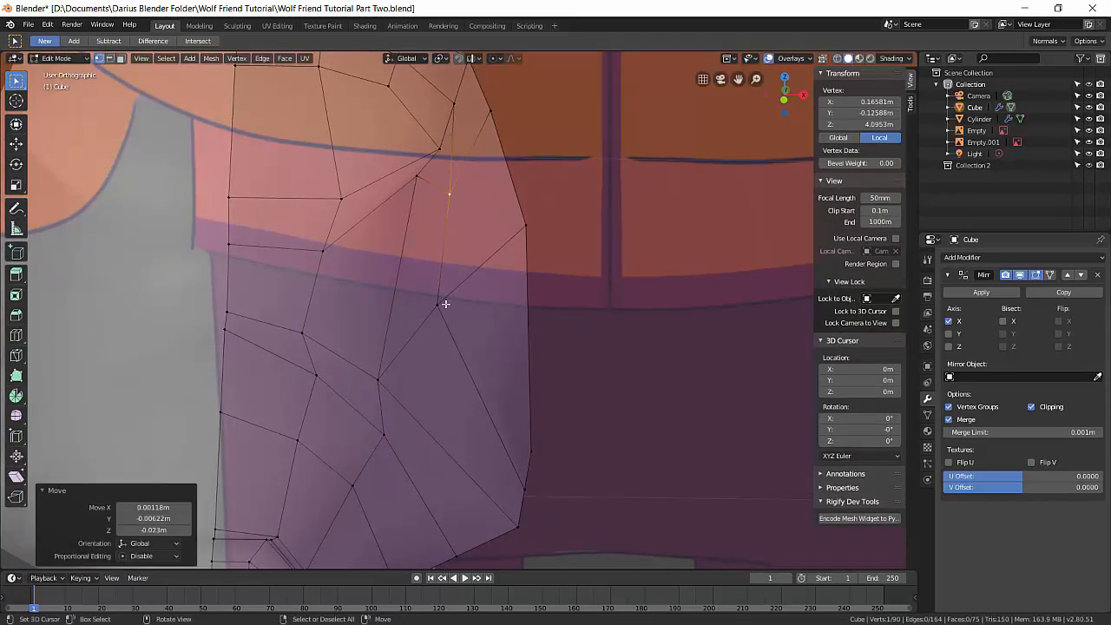
# - Nudge the eye's lower rear vertex slightly, and move its upper rear corner vertex about 0.0135 m down and 0.004 m forward
pyautogui.click(439, 305)
pyautogui.press('g')
pyautogui.click(441, 305)
pyautogui.click(450, 193)
pyautogui.press('g')
pyautogui.click(449, 201)
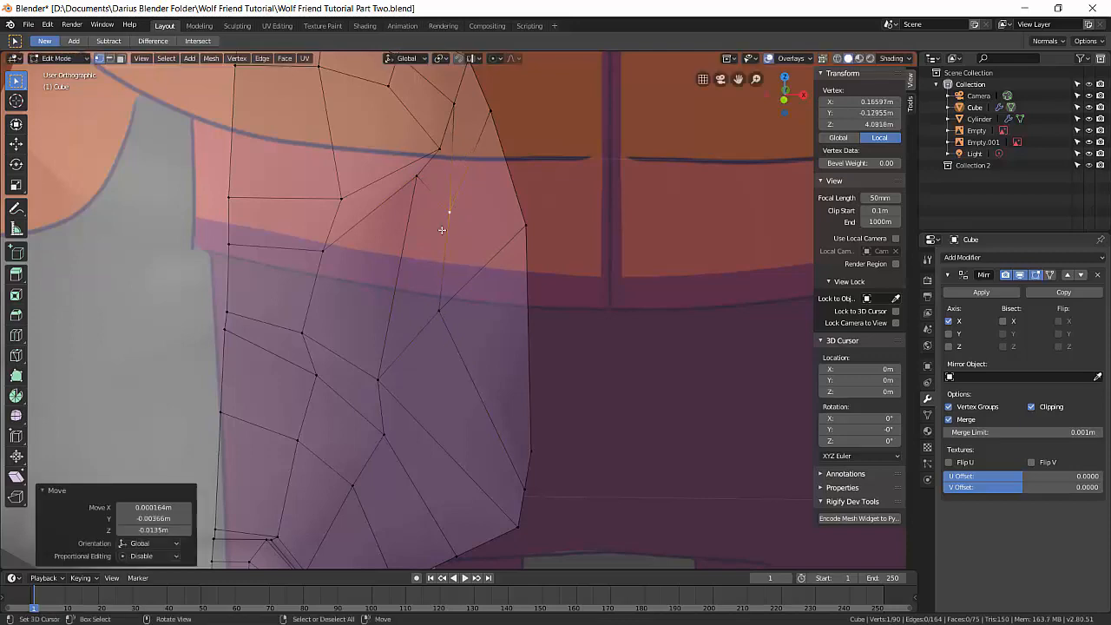
# - Select the whole head mesh and rotate it about -32.7° in the side view so the snout tilts downward
pyautogui.press('KP_1')
pyautogui.scroll(-3, 414, 285)
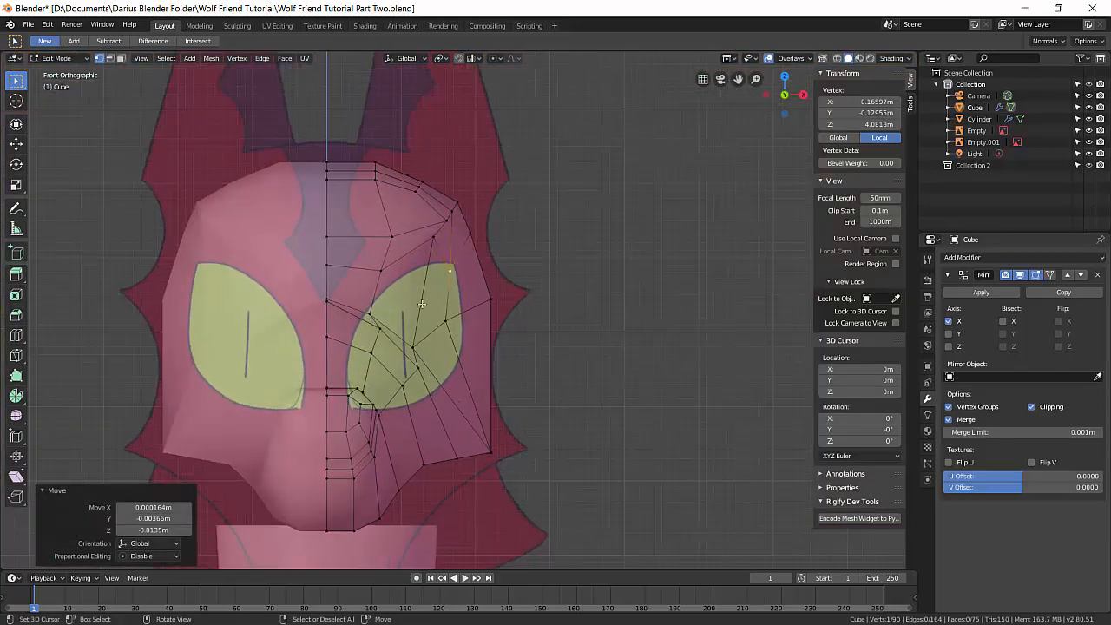
pyautogui.scroll(-3, 426, 377)
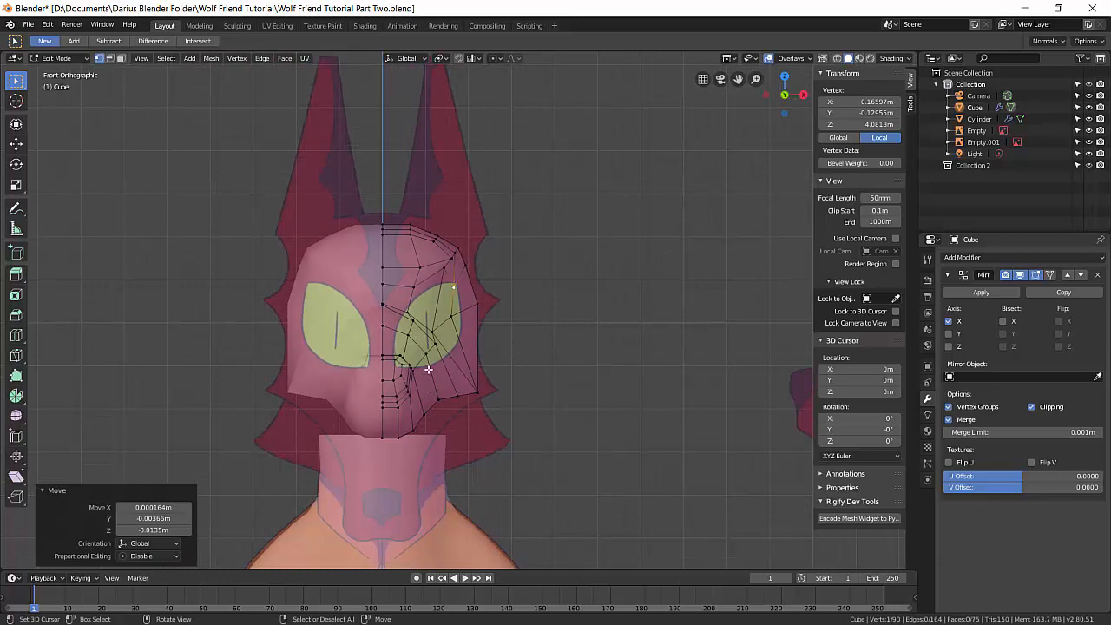
pyautogui.scroll(4, 446, 373)
pyautogui.scroll(-2, 445, 382)
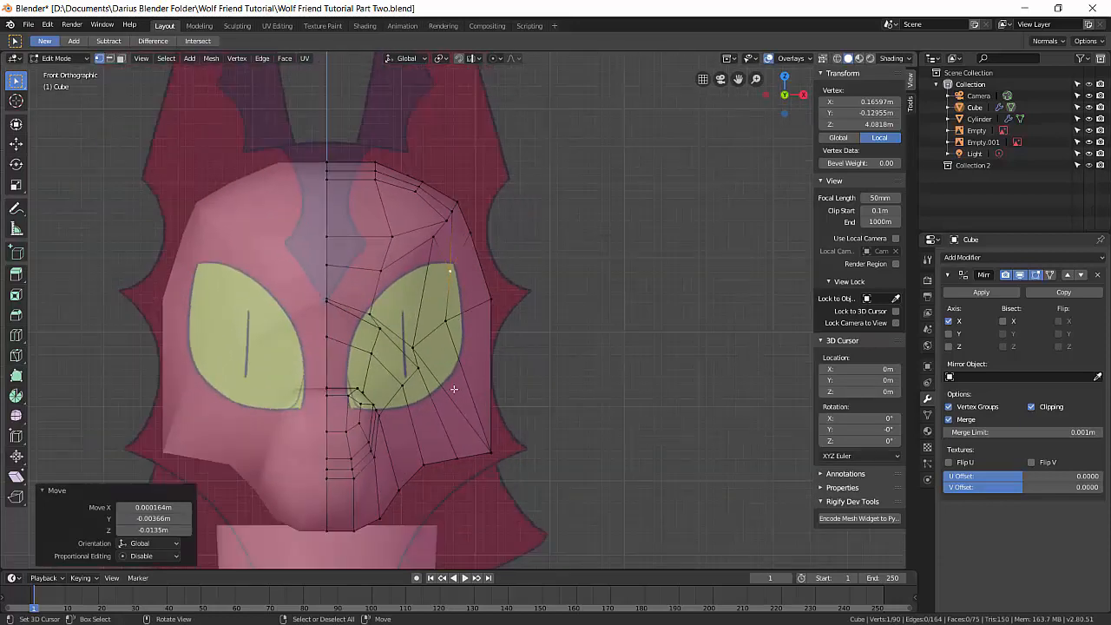
pyautogui.press('a')
pyautogui.press('KP_3')
pyautogui.scroll(-2, 465, 388)
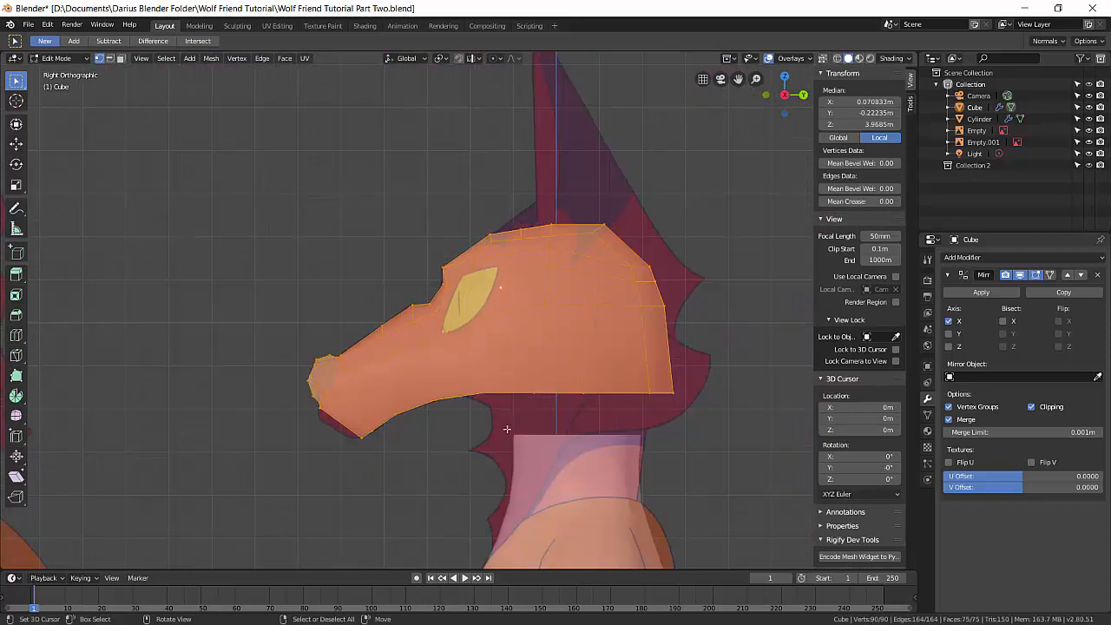
pyautogui.press('r')
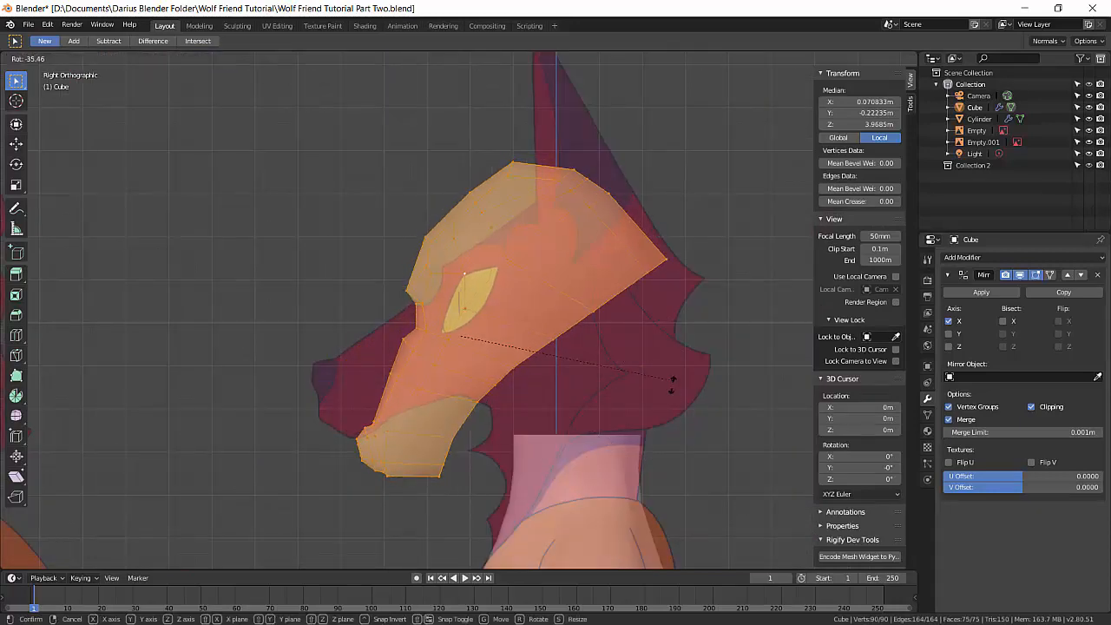
pyautogui.click(672, 392)
# - In the front view, move the whole head mesh about 0.14 m down along the global Z axis
pyautogui.press('KP_1')
pyautogui.press('g')
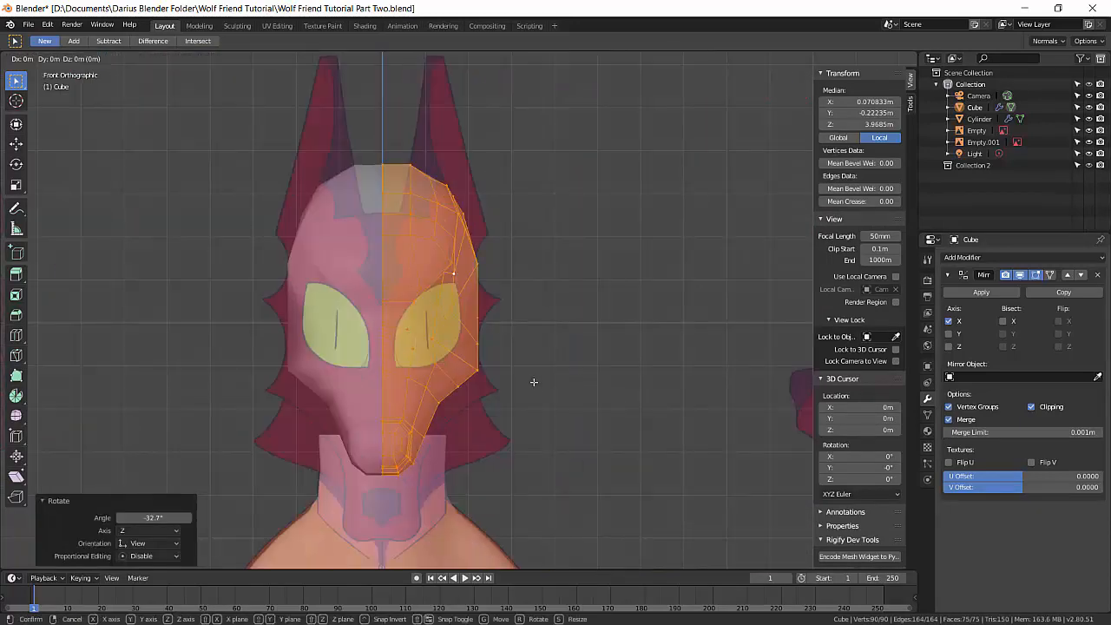
pyautogui.press('z')
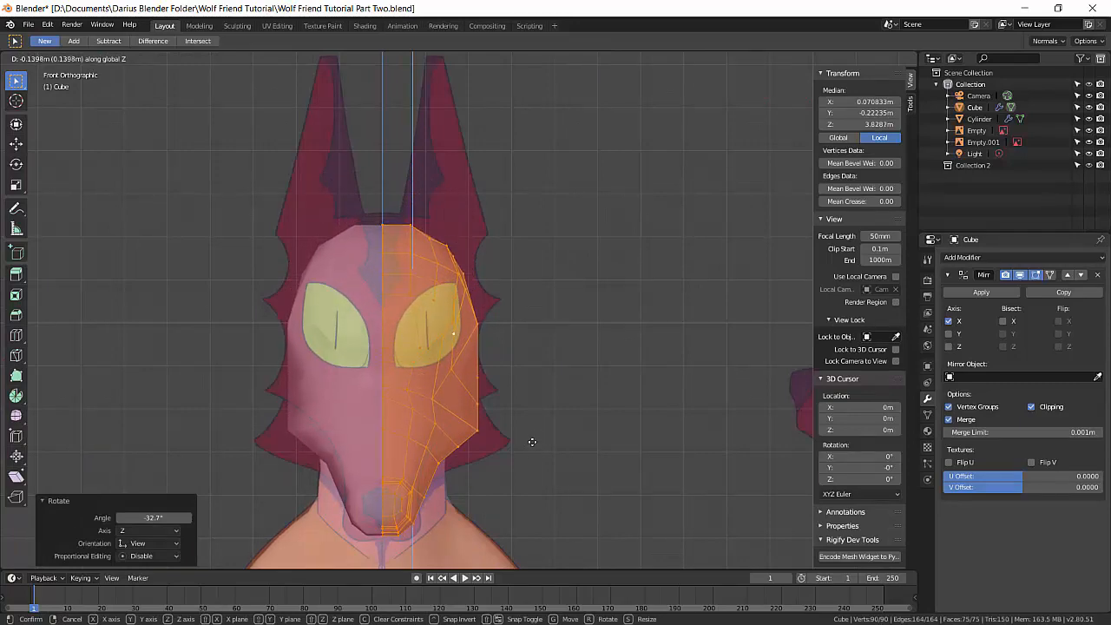
pyautogui.click(533, 442)
# - Move the inner brow vertex above the eye about 0.012 m inward and 0.0225 m up, and the outer brow vertex slightly inward and up
pyautogui.scroll(6, 486, 356)
pyautogui.click(449, 355)
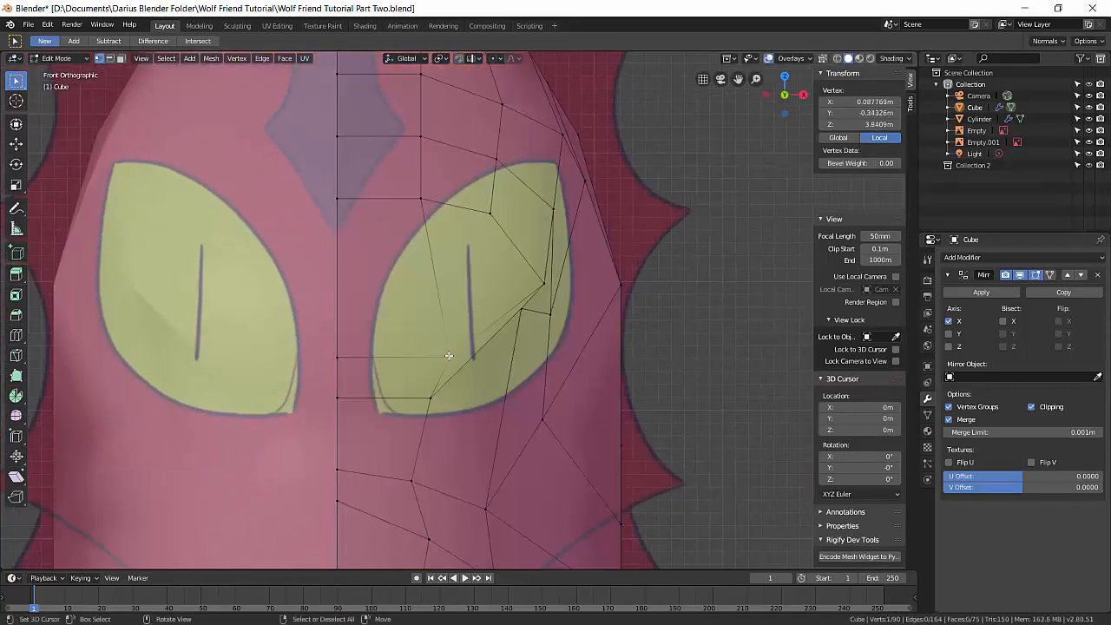
pyautogui.press('g')
pyautogui.click(475, 364)
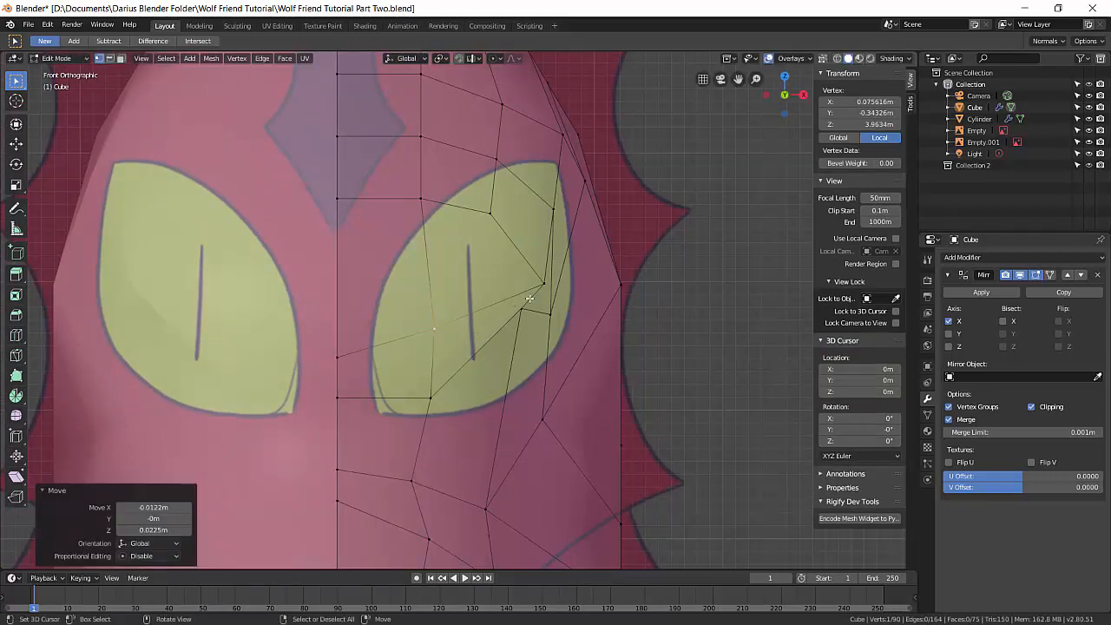
pyautogui.click(543, 283)
pyautogui.press('g')
pyautogui.click(495, 308)
# - Move the eye's upper rear corner vertex outward and up, and its upper front vertex about 0.002 m inward and 0.002 m up
pyautogui.rightClick(548, 311)
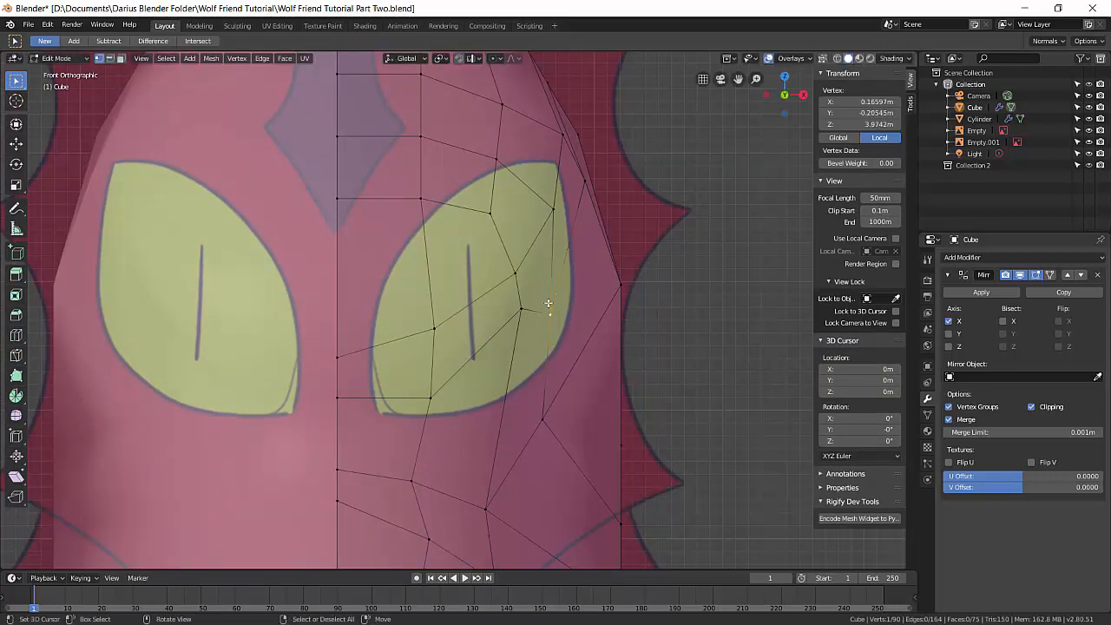
pyautogui.press('g')
pyautogui.click(562, 290)
pyautogui.rightClick(434, 392)
pyautogui.press('g')
pyautogui.click(434, 392)
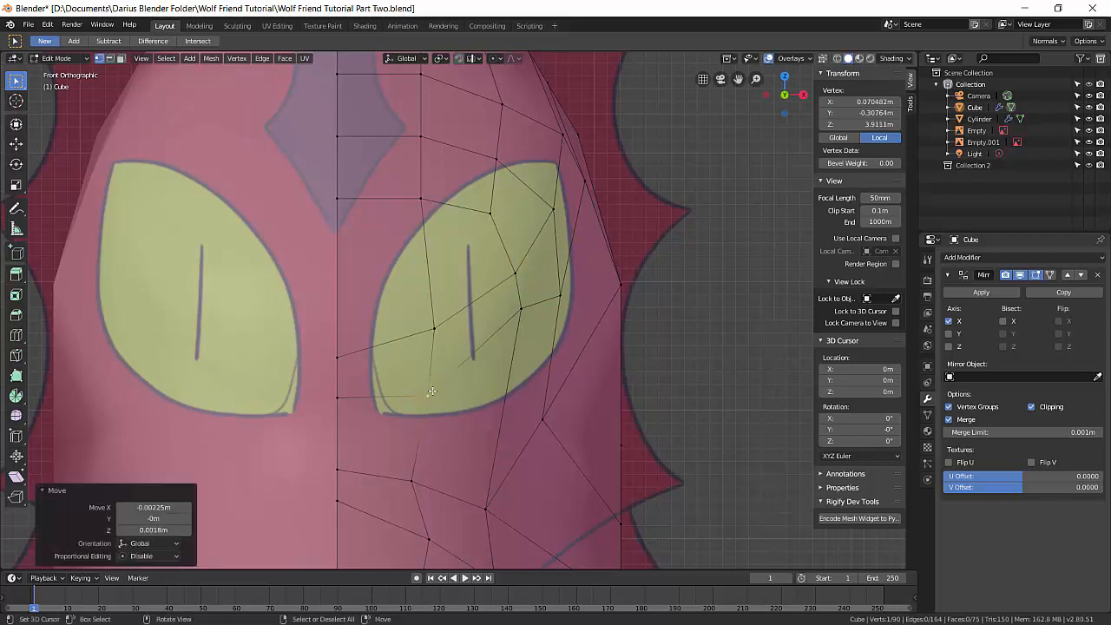
# - Select the whole head mesh and move it 0.07 m up along the global Z axis
pyautogui.scroll(-4, 464, 402)
pyautogui.press('a')
pyautogui.press('g')
pyautogui.press('z')
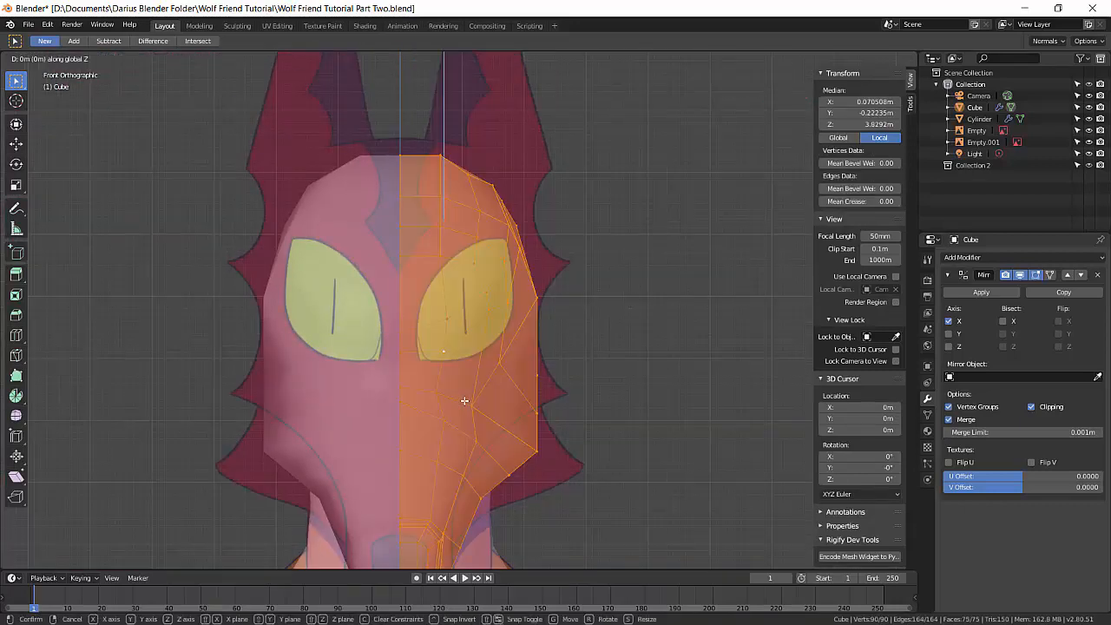
pyautogui.click(457, 362)
# - Move the eye's front edge inward to the reference eye's inner outline, and its lower vertex about 0.012 m outward and 0.004 m down
pyautogui.scroll(2, 456, 362)
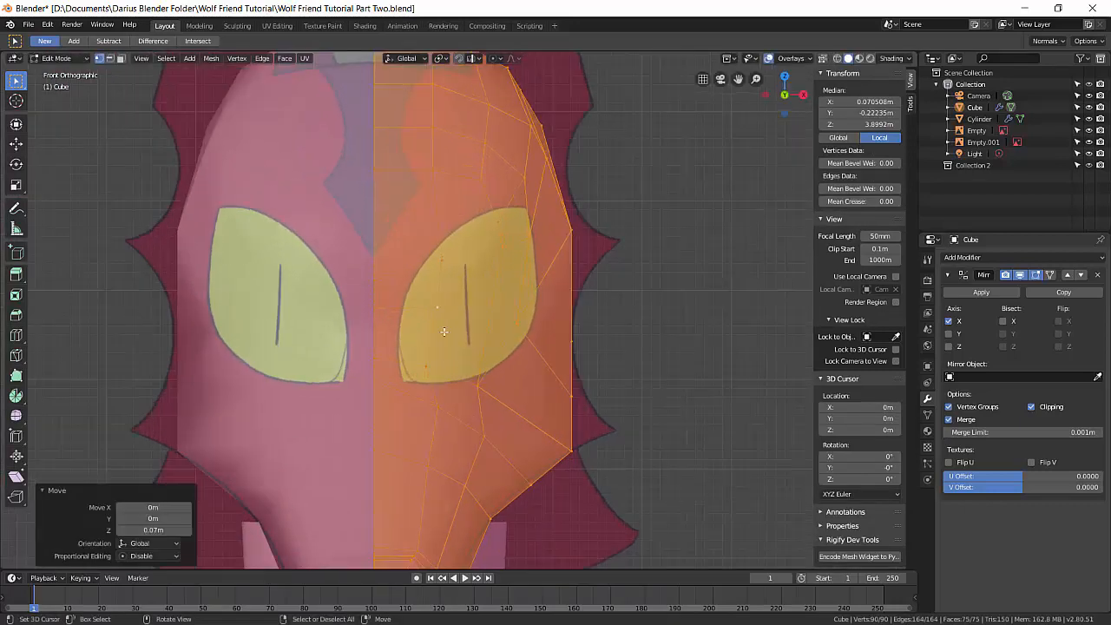
pyautogui.rightClick(437, 345)
pyautogui.press('g')
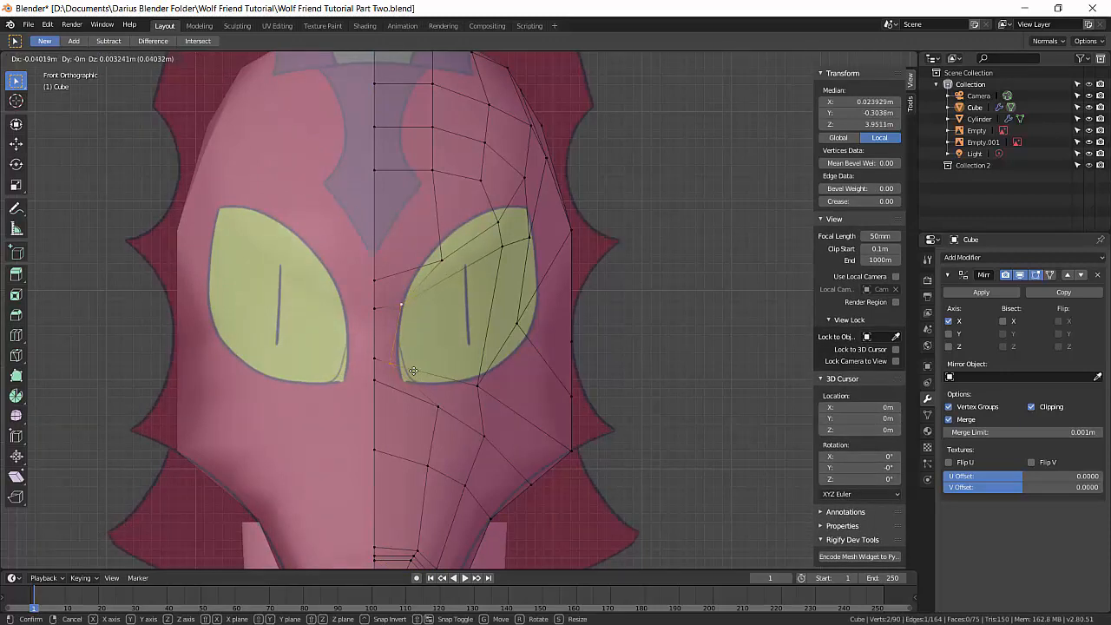
pyautogui.click(413, 370)
pyautogui.rightClick(396, 357)
pyautogui.press('g')
pyautogui.click(405, 364)
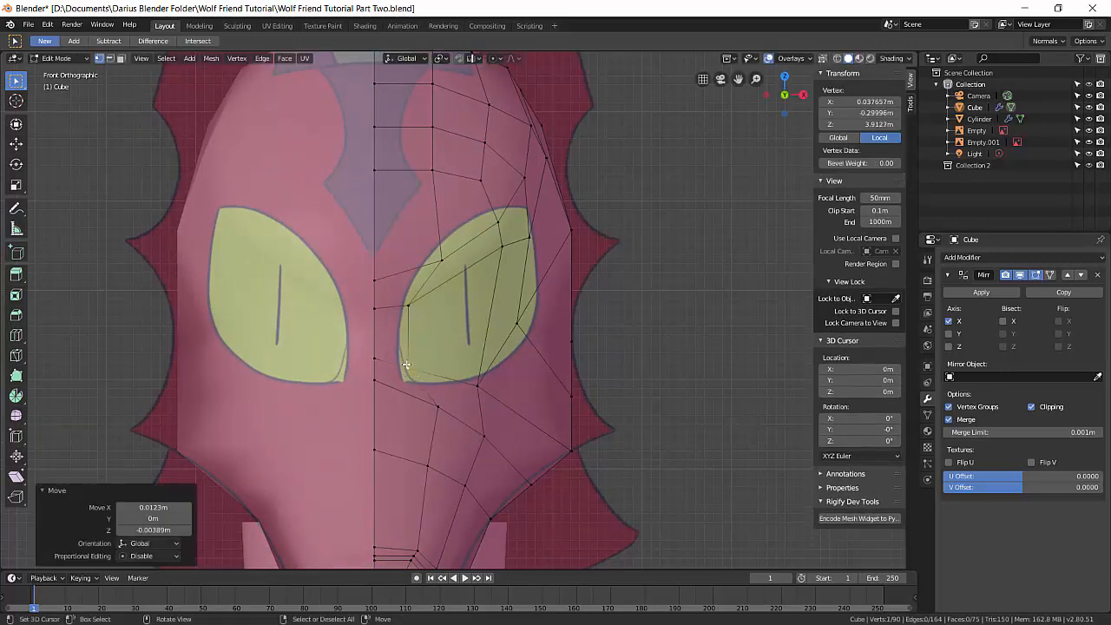
# - Move the two vertices below the eye's inner corner toward the centreline and place the corner vertex on the reference eye's lower inner corner
pyautogui.rightClick(427, 405)
pyautogui.press('g')
pyautogui.click(403, 397)
pyautogui.rightClick(428, 463)
pyautogui.press('g')
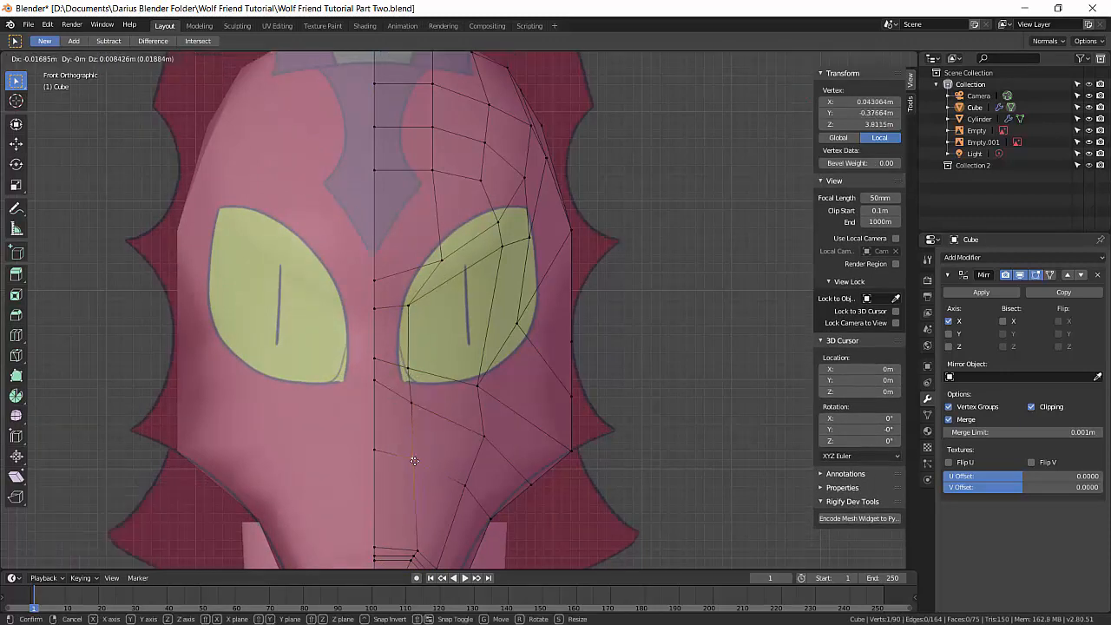
pyautogui.click(414, 460)
pyautogui.rightClick(410, 379)
pyautogui.press('g')
pyautogui.click(410, 382)
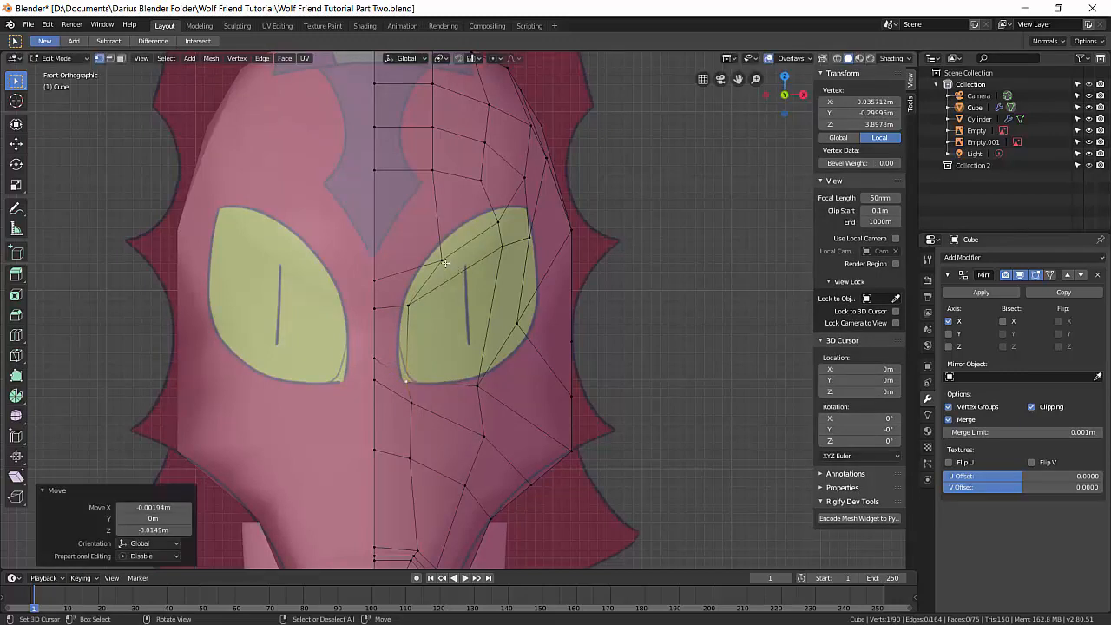
# - Move the two vertices above the eye's upper inner curve up and inward, clear of the reference eye outline
pyautogui.rightClick(445, 263)
pyautogui.press('g')
pyautogui.click(428, 246)
pyautogui.rightClick(492, 228)
pyautogui.press('g')
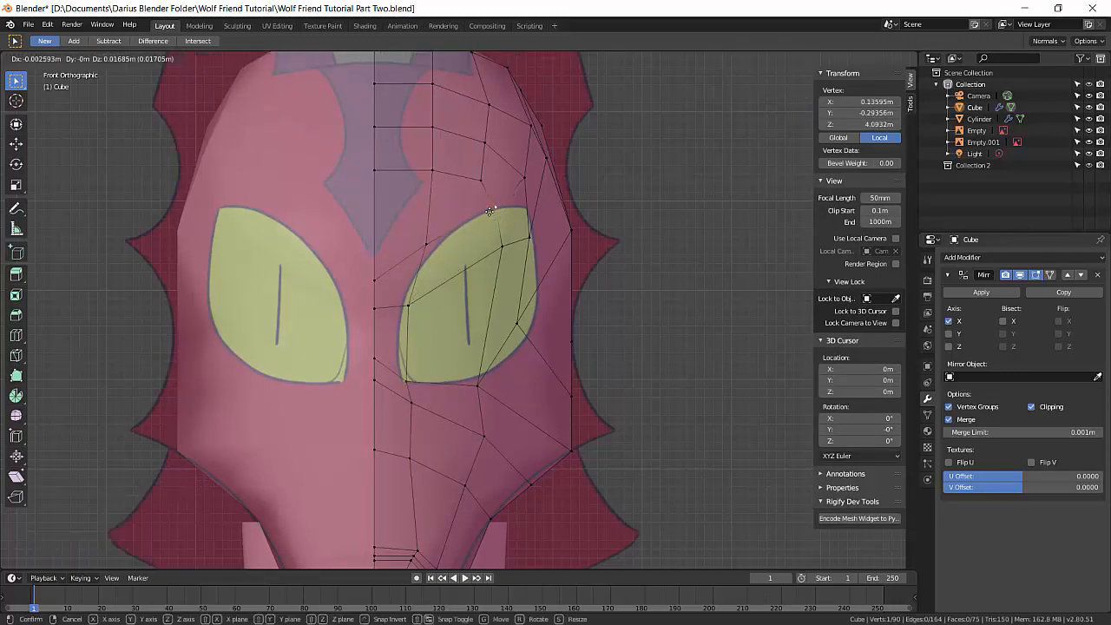
pyautogui.click(490, 214)
# - Move the two outer eye vertices onto the reference eye's outer edge and its upper outer corner
pyautogui.rightClick(519, 324)
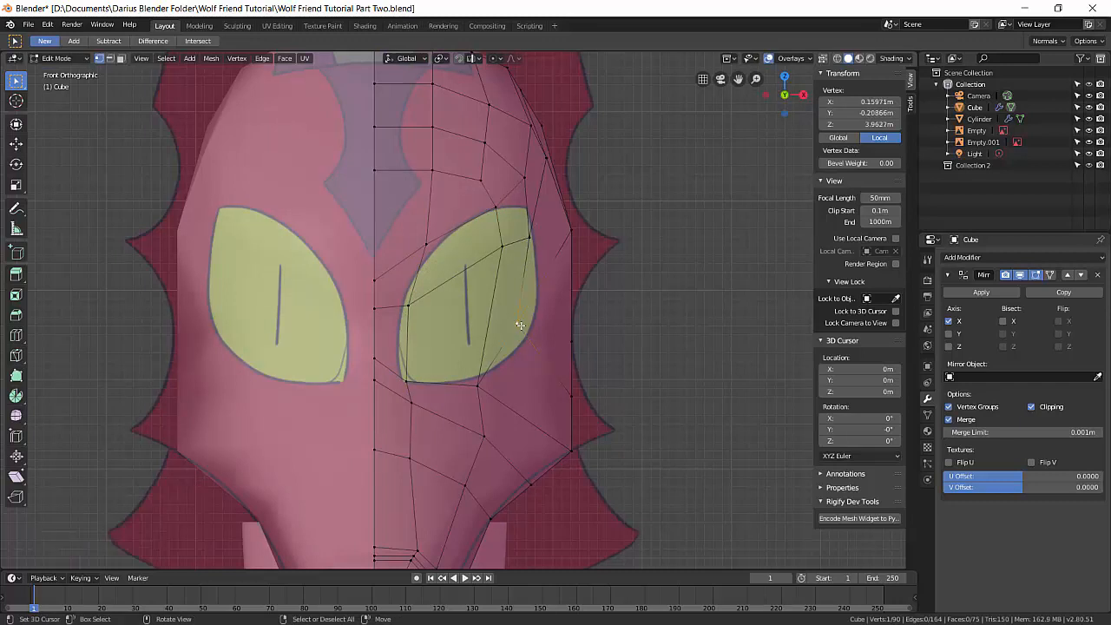
pyautogui.press('g')
pyautogui.click(531, 327)
pyautogui.rightClick(530, 237)
pyautogui.press('g')
pyautogui.click(534, 220)
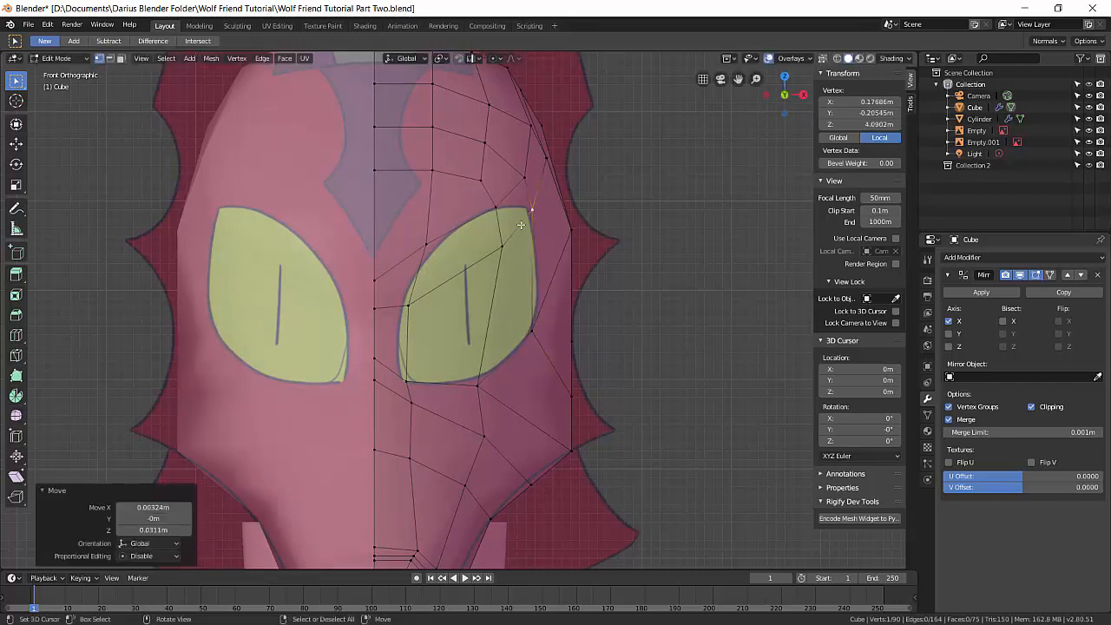
# - Raise the brow vertex above the eye's upper outer part and the forehead vertex directly over it
pyautogui.rightClick(493, 209)
pyautogui.press('g')
pyautogui.click(489, 200)
pyautogui.rightClick(480, 180)
pyautogui.press('g')
pyautogui.click(478, 165)
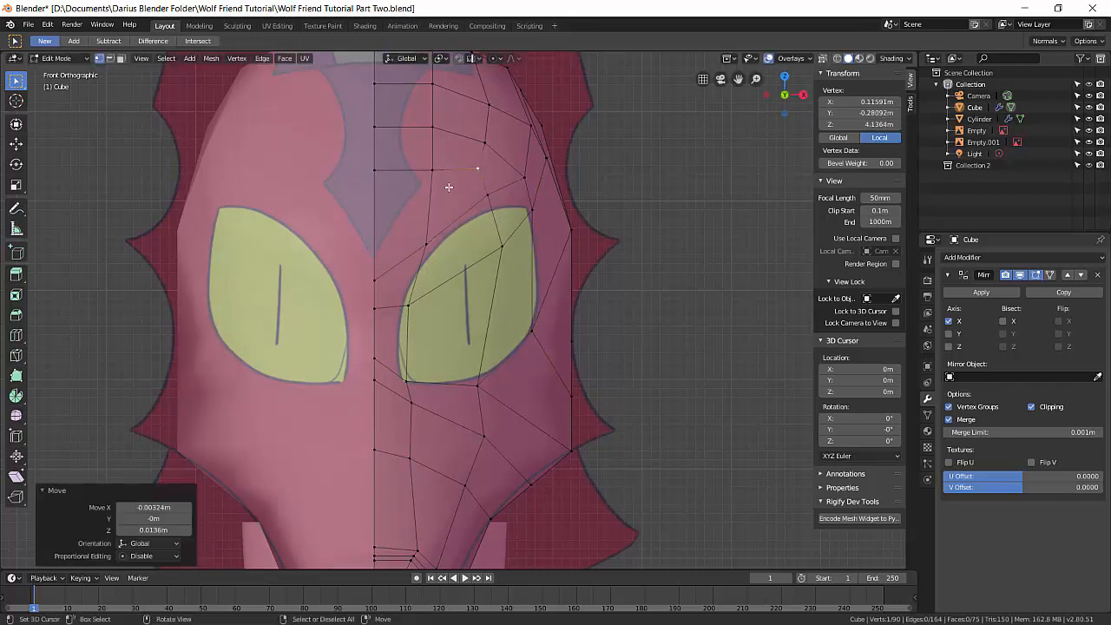
# - Raise the two remaining vertices of that forehead row, including the one on the mirror centreline, to even out the row
pyautogui.rightClick(438, 175)
pyautogui.press('g')
pyautogui.click(433, 163)
pyautogui.rightClick(379, 166)
pyautogui.press('g')
pyautogui.click(378, 154)
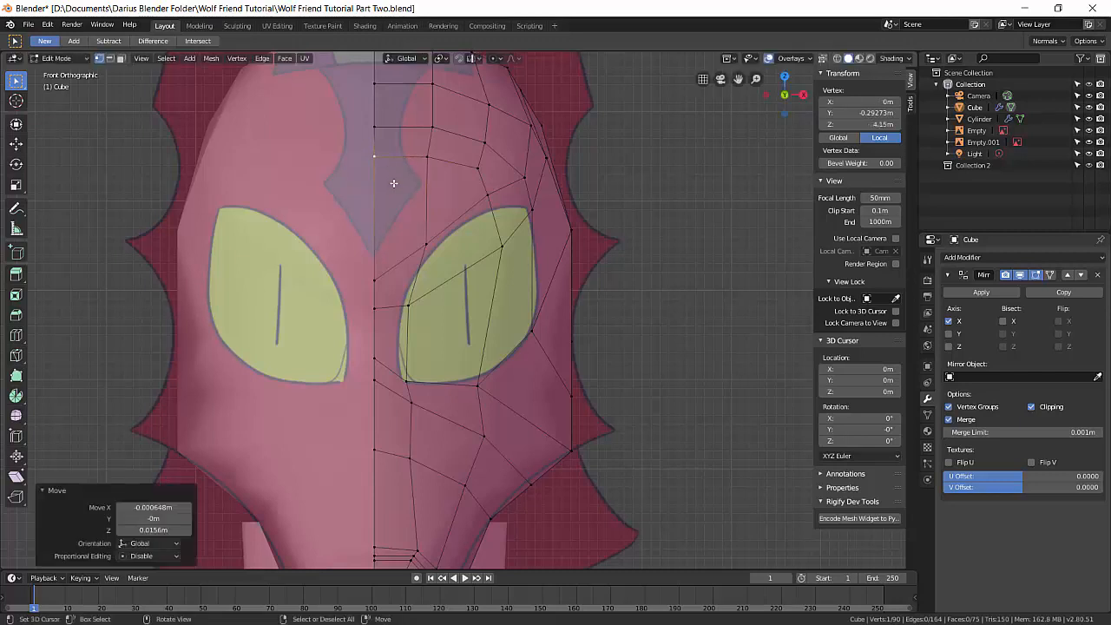
# - Raise the inner brow vertex and move the eye loop's upper middle vertex onto the top of the reference eye outline
pyautogui.rightClick(425, 245)
pyautogui.press('g')
pyautogui.click(419, 224)
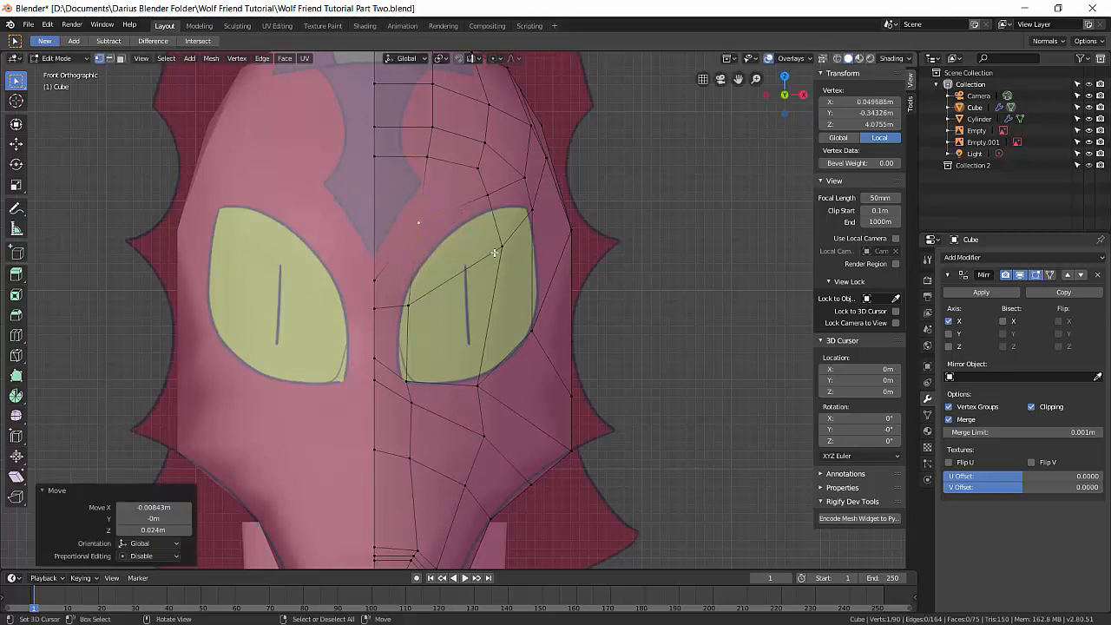
pyautogui.rightClick(500, 250)
pyautogui.press('g')
pyautogui.click(471, 222)
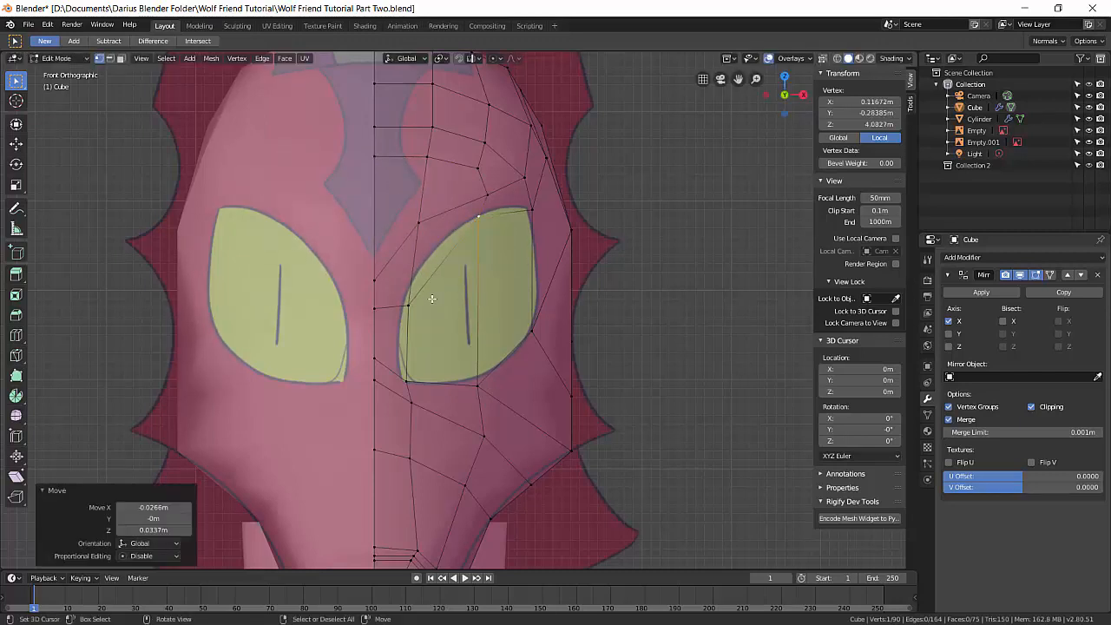
# - Fit the eye loop's inner vertices to the reference by raising the inner side vertex and shifting the lower corner vertex slightly inward
pyautogui.rightClick(415, 300)
pyautogui.press('g')
pyautogui.click(416, 285)
pyautogui.rightClick(408, 379)
pyautogui.press('g')
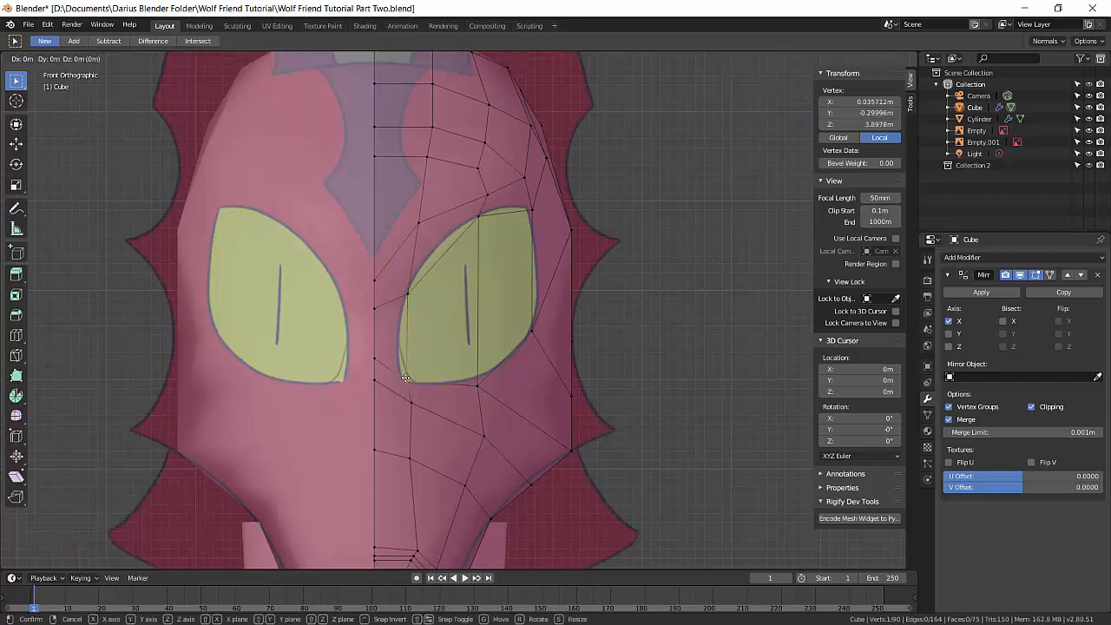
pyautogui.click(404, 378)
# - In the right side view, rotate the whole head mesh 33.6° and raise it about 0.0635 m in Z to match the reference profile
pyautogui.scroll(-2, 541, 363)
pyautogui.moveTo(541, 362); pyautogui.dragTo(458, 354, button='middle')
pyautogui.press('KP_3')
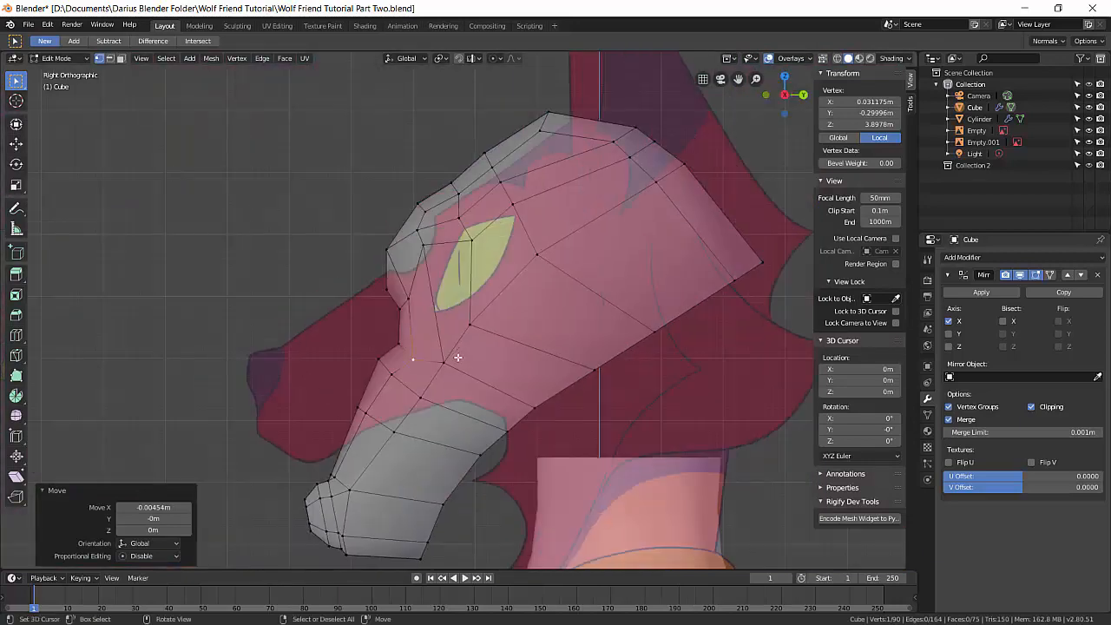
pyautogui.press('a')
pyautogui.press('r')
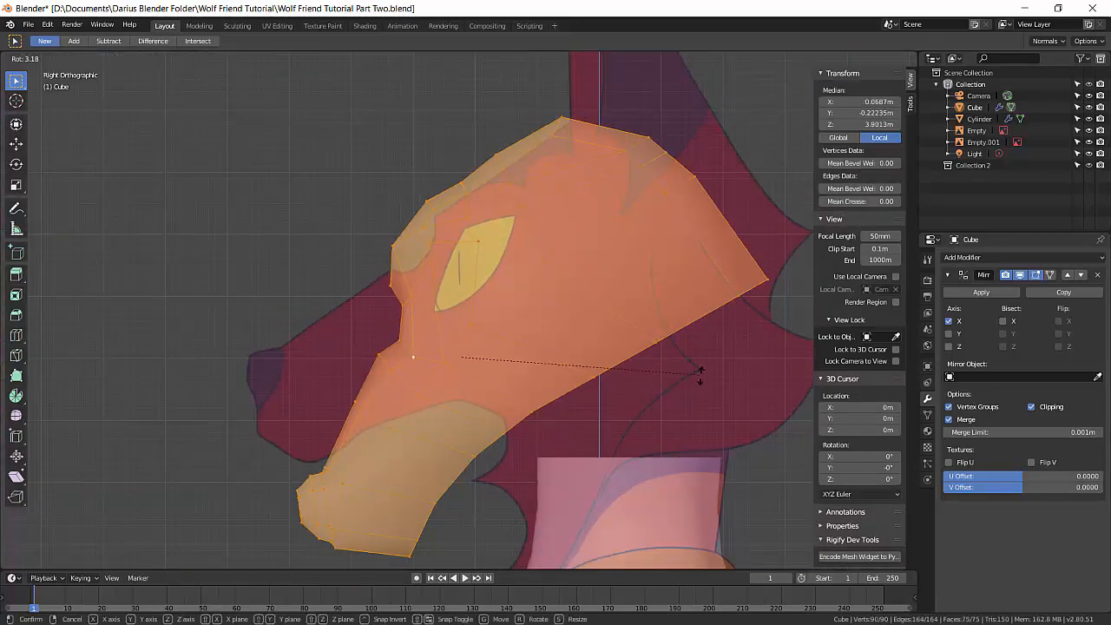
pyautogui.click(665, 496)
pyautogui.press('g')
pyautogui.press('z')
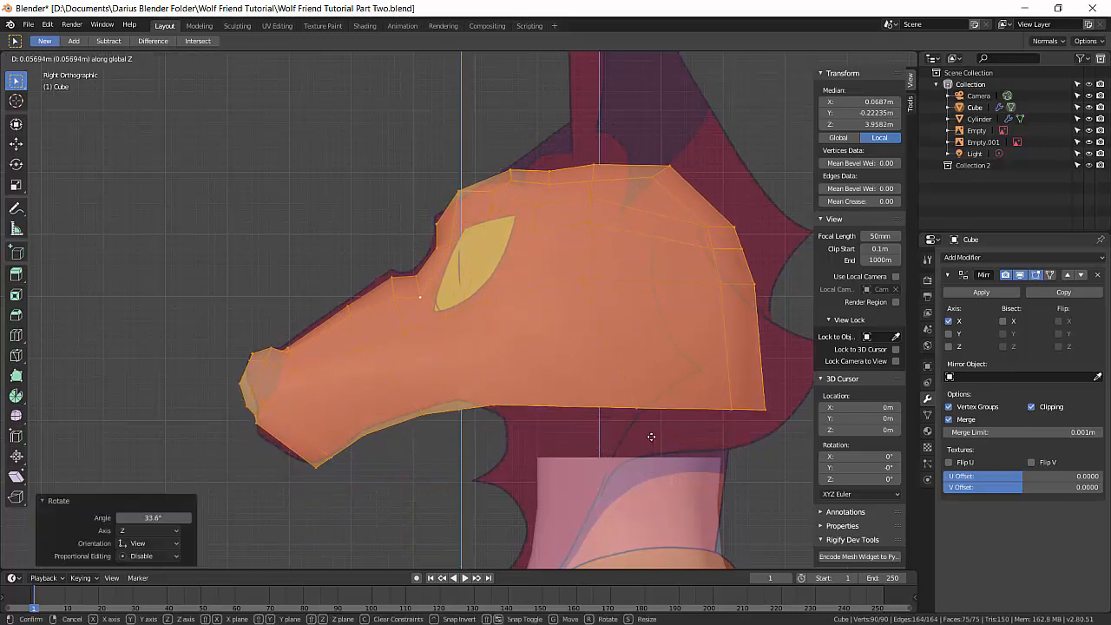
pyautogui.click(652, 436)
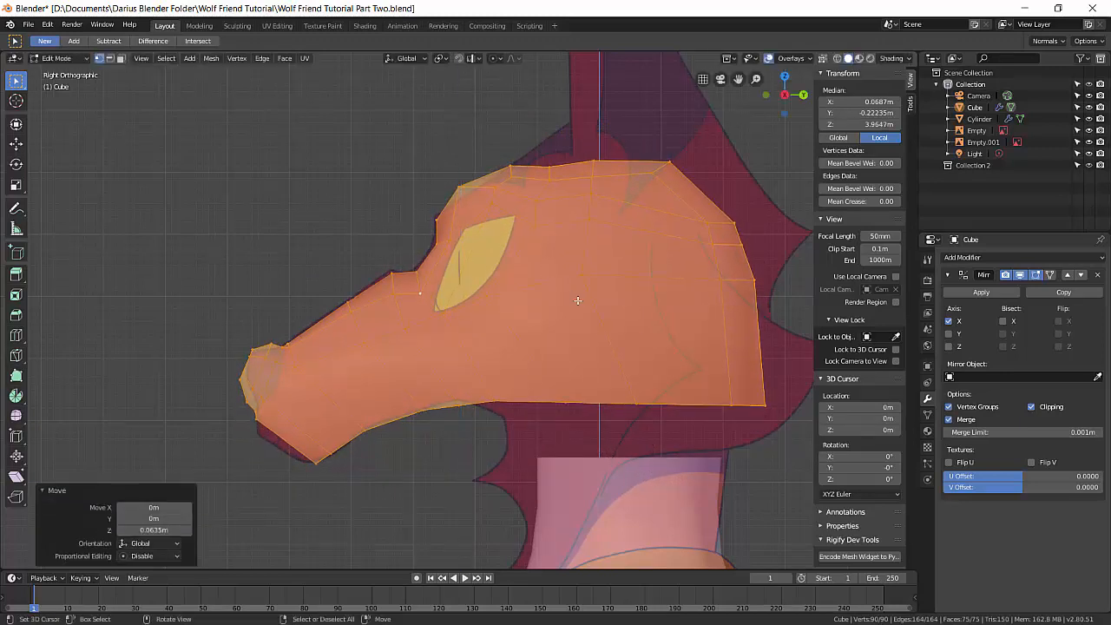
# - Lower the short edge across the top of the muzzle, just in front of the eyes, by about 0.012 m in Z
pyautogui.moveTo(512, 328); pyautogui.dragTo(565, 317, button='middle')
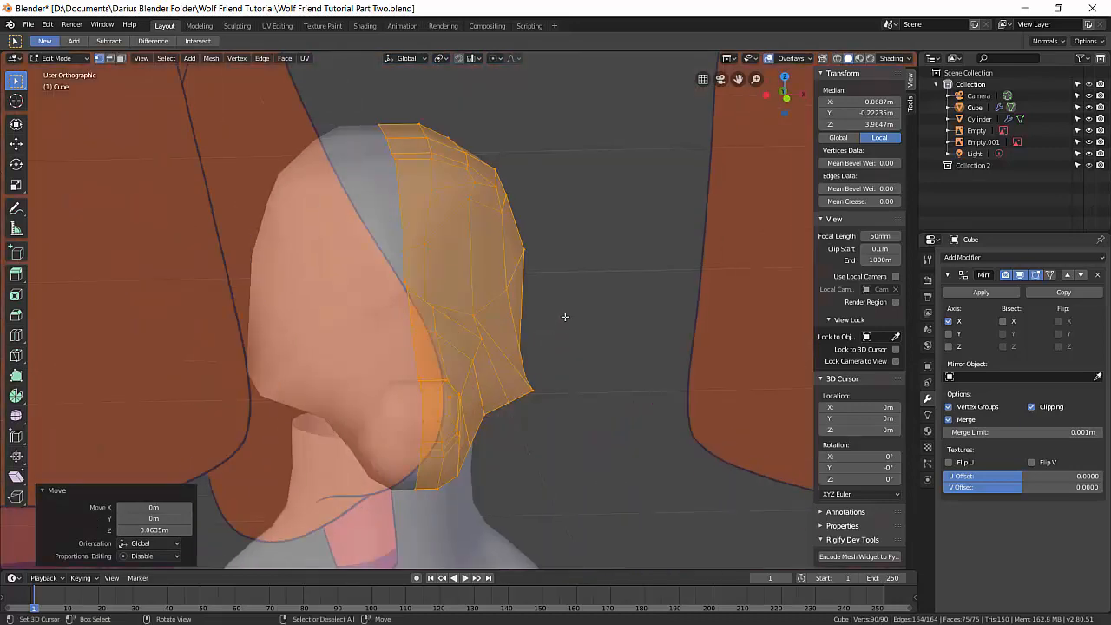
pyautogui.press('KP_1')
pyautogui.scroll(3, 521, 321)
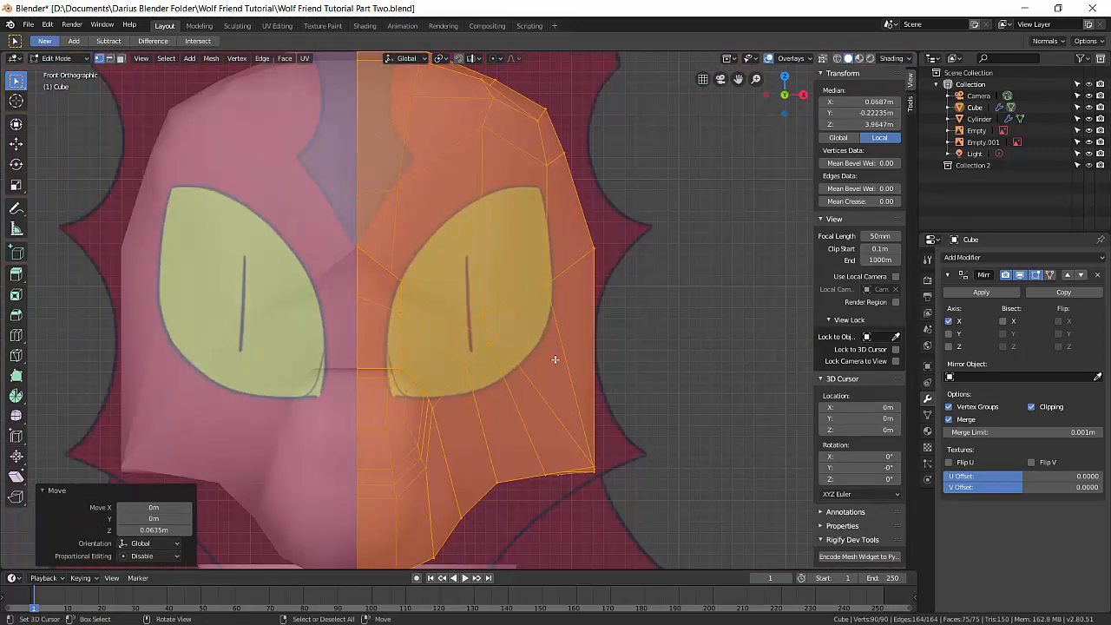
pyautogui.scroll(-1, 554, 359)
pyautogui.moveTo(554, 359); pyautogui.dragTo(500, 350, button='middle')
pyautogui.moveTo(352, 302); pyautogui.dragTo(328, 306, button='middle')
pyautogui.rightClick(328, 260)
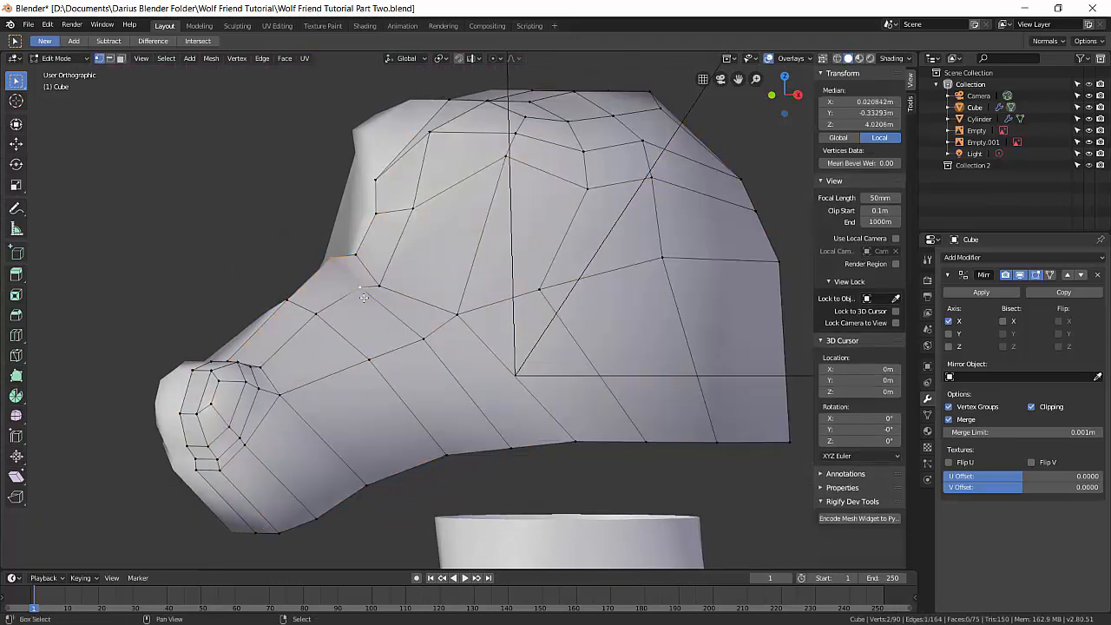
pyautogui.keyDown('shift'); pyautogui.rightClick(365, 299); pyautogui.keyUp('shift')
pyautogui.press('g')
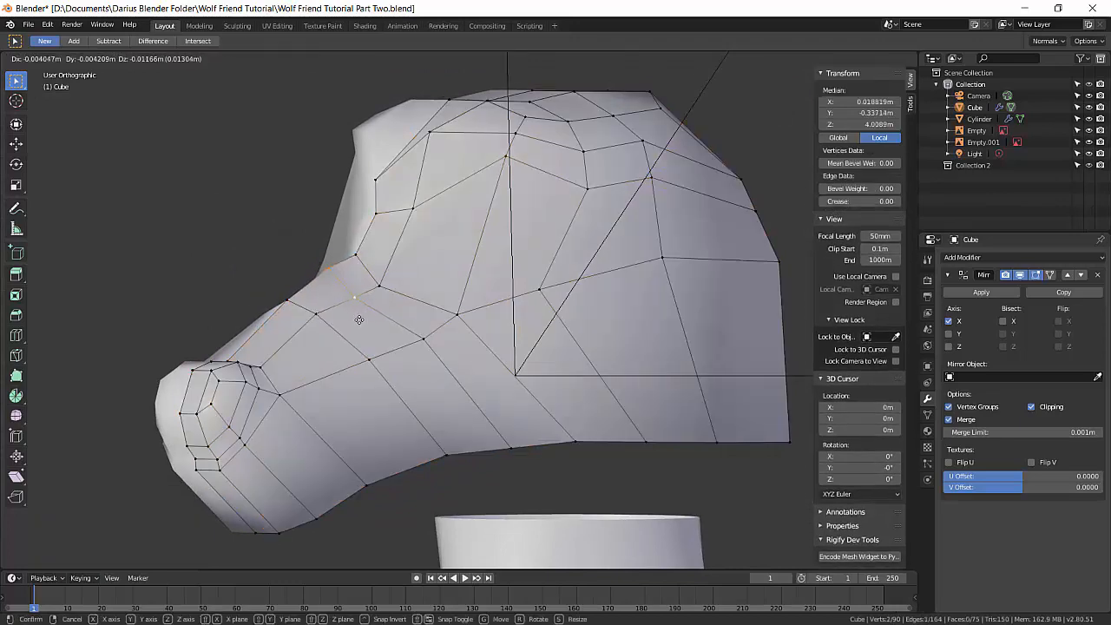
pyautogui.click(358, 321)
# - Inspect the mesh in wireframe, return to solid shading, and reposition the nose bridge's centreline vertex and a nearby vertex beside it
pyautogui.press('z')
pyautogui.click(294, 363)
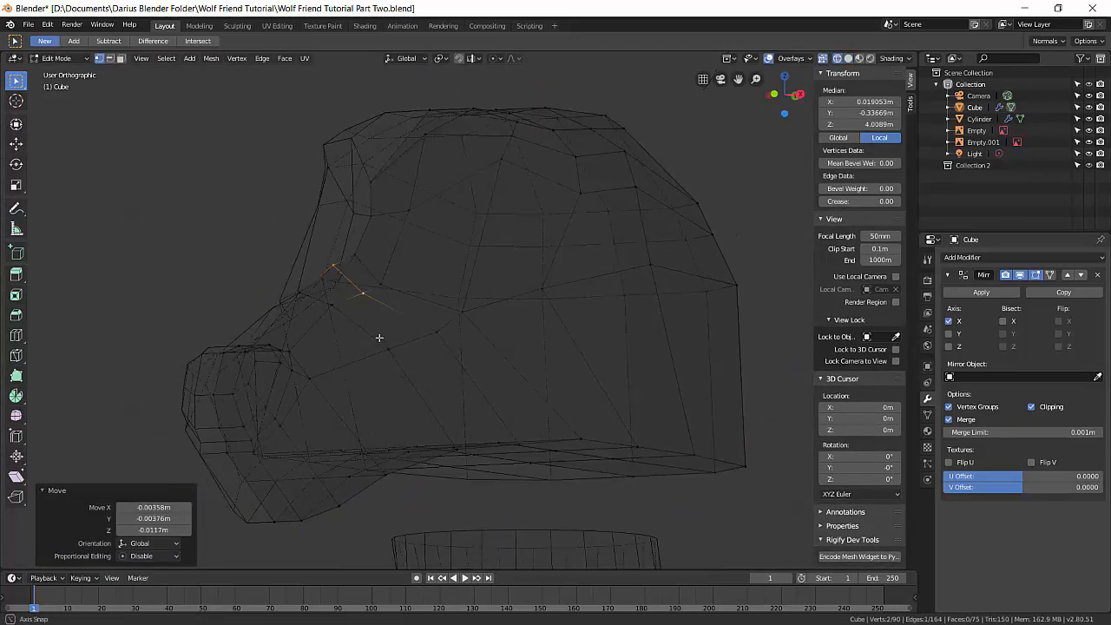
pyautogui.moveTo(376, 338)
pyautogui.mouseDown(button='middle')
pyautogui.moveTo(402, 367)
pyautogui.moveTo(381, 368)
pyautogui.mouseUp(button='middle')
pyautogui.press('z')
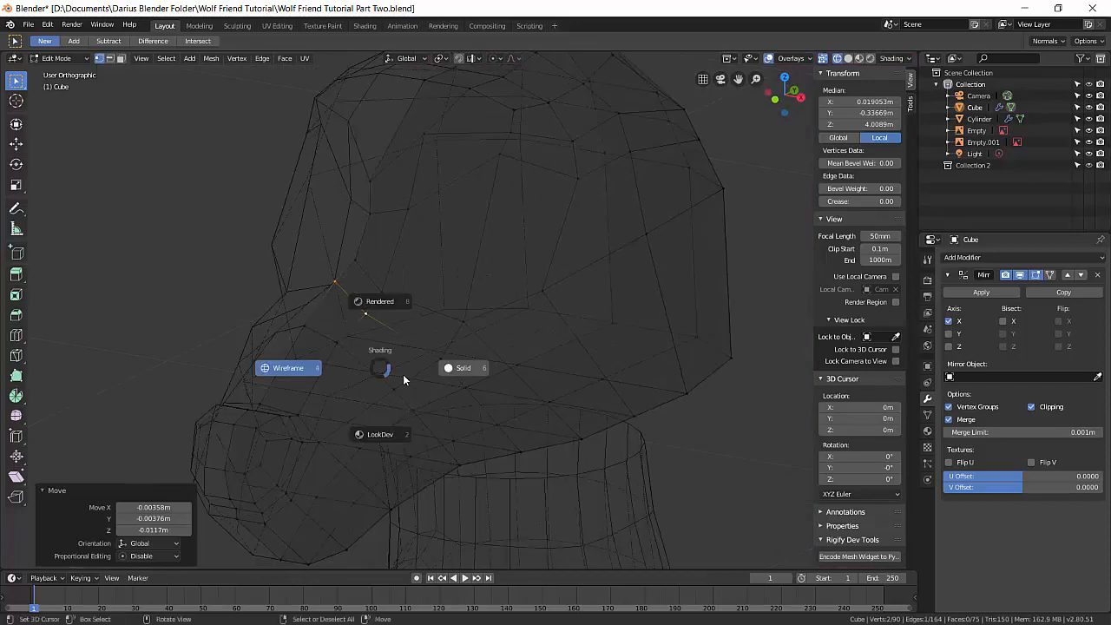
pyautogui.click(449, 375)
pyautogui.moveTo(374, 328); pyautogui.dragTo(401, 365, button='middle')
pyautogui.click(374, 311)
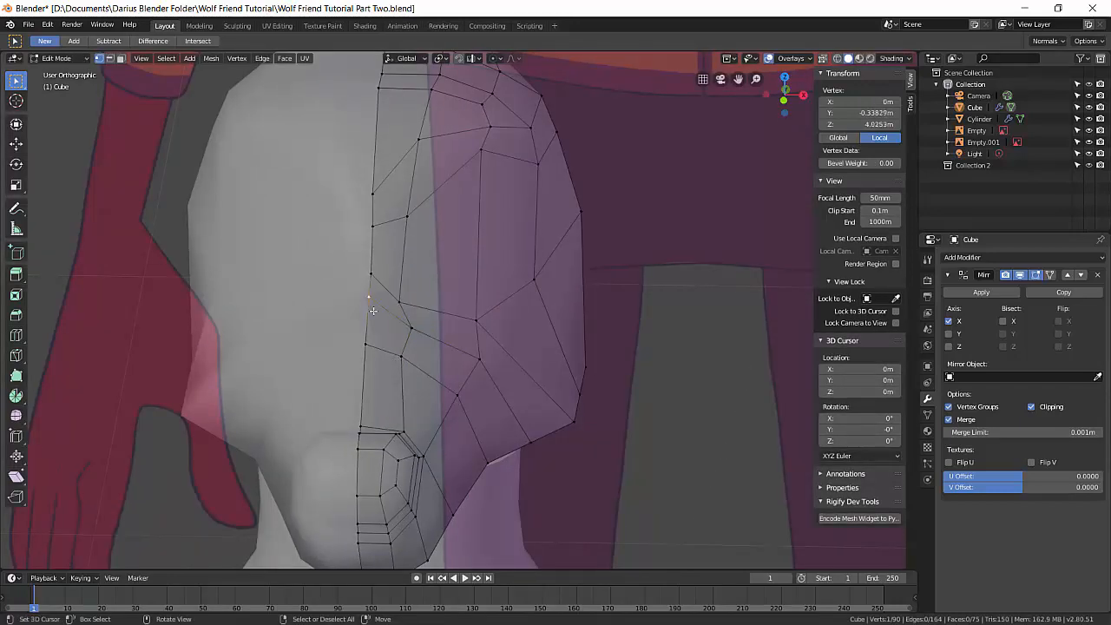
pyautogui.press('g')
pyautogui.click(375, 309)
pyautogui.rightClick(406, 358)
pyautogui.press('g')
pyautogui.click(415, 365)
# - Inset the two eye faces together with a thickness of about 0.0206 m
pyautogui.moveTo(467, 340); pyautogui.dragTo(488, 363, button='middle')
pyautogui.press('3')
pyautogui.click(506, 260)
pyautogui.scroll(4, 483, 352)
pyautogui.keyDown('shift'); pyautogui.moveTo(507, 319); pyautogui.dragTo(513, 385, button='middle'); pyautogui.keyUp('shift')
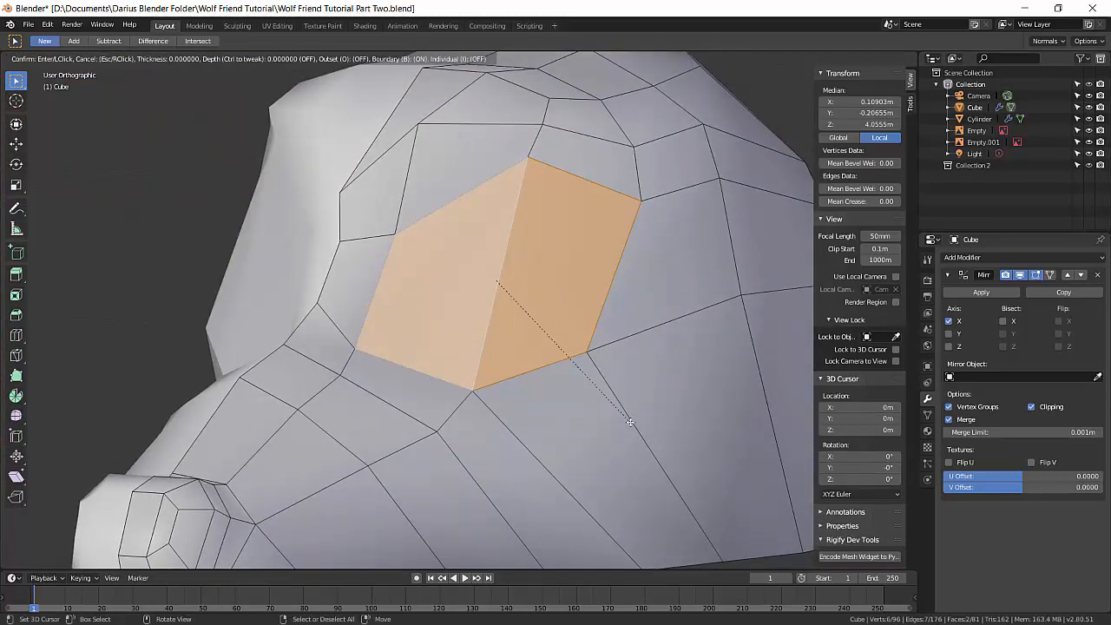
pyautogui.press('i')
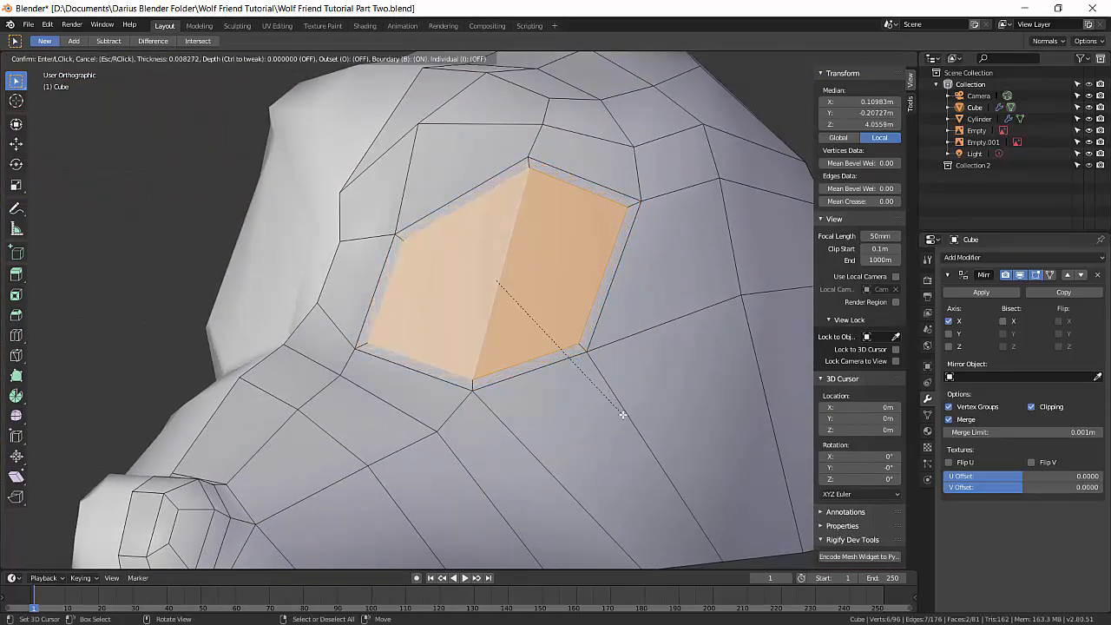
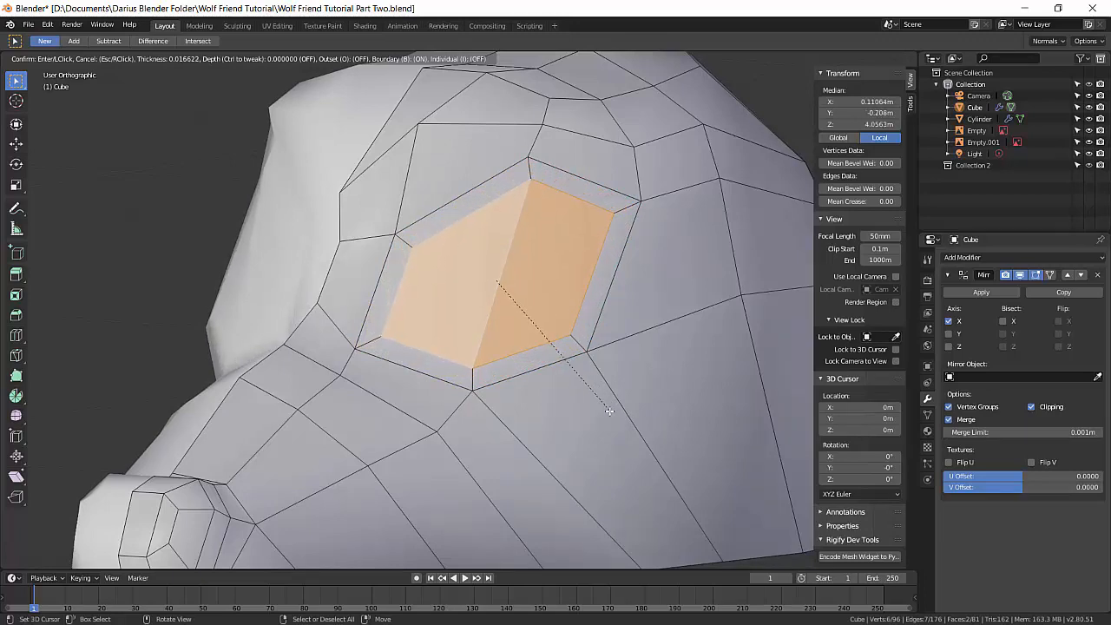
pyautogui.click(607, 409)
# - Extrude the inset eye faces about 0.0545 m into the head to form the eye socket
pyautogui.scroll(-3, 607, 409)
pyautogui.moveTo(607, 409); pyautogui.dragTo(611, 408, button='middle')
pyautogui.moveTo(518, 427); pyautogui.dragTo(525, 452, button='middle')
pyautogui.press('e')
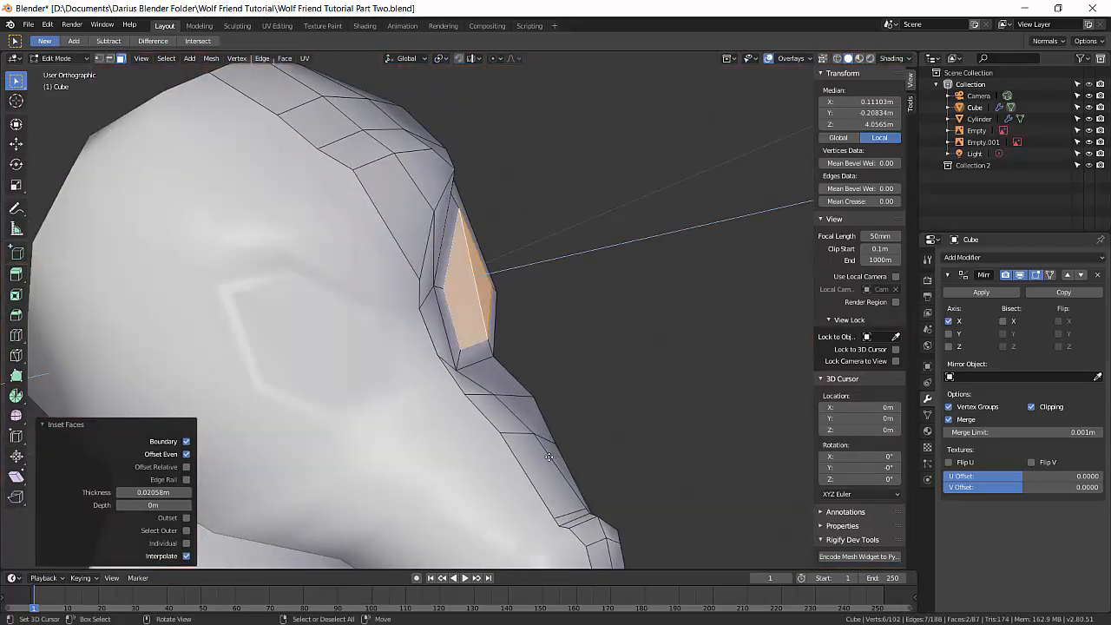
pyautogui.click(519, 457)
# - Examine the recessed eye socket from several angles and against the front reference image
pyautogui.scroll(-2, 530, 443)
pyautogui.moveTo(615, 399); pyautogui.dragTo(554, 365, button='middle')
pyautogui.scroll(3, 488, 366)
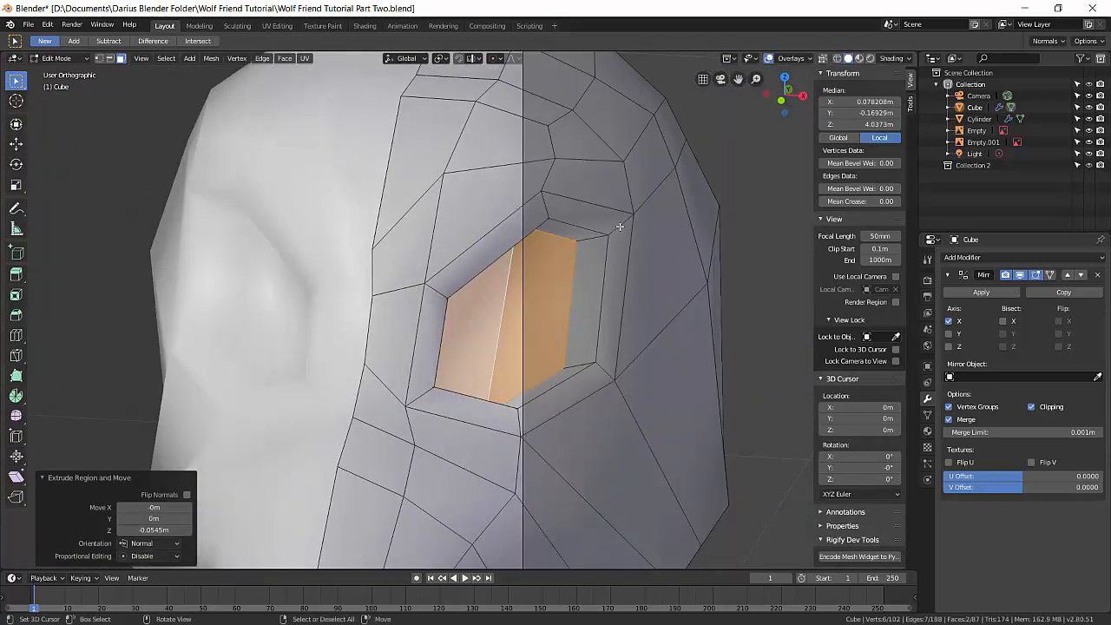
pyautogui.scroll(-3, 617, 239)
pyautogui.press('KP_1')
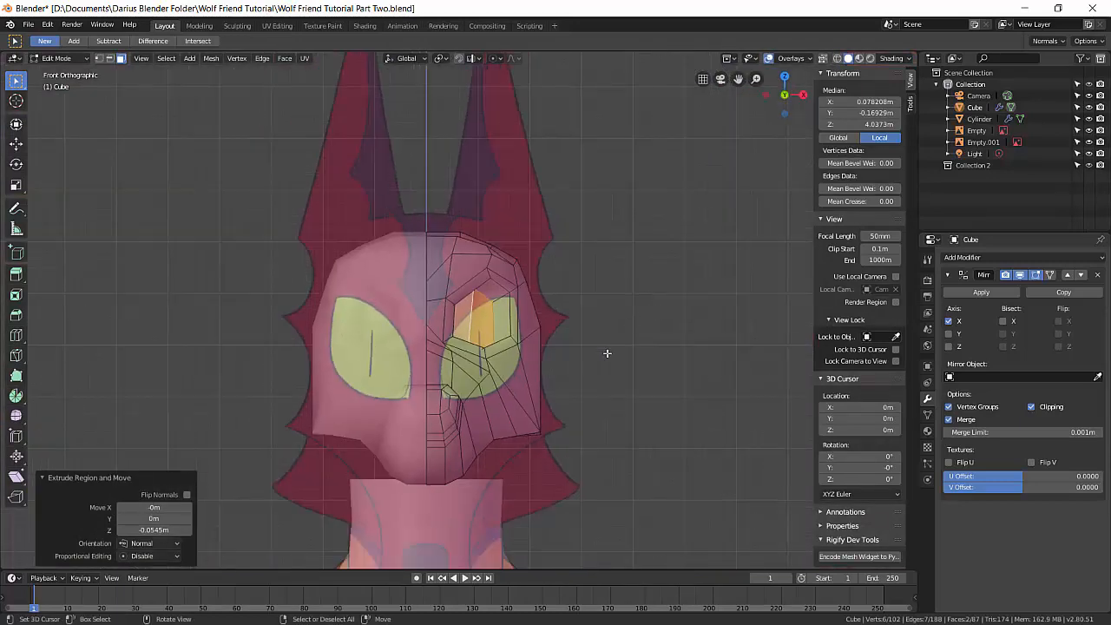
pyautogui.moveTo(624, 376); pyautogui.dragTo(597, 400, button='middle')
pyautogui.scroll(3, 584, 400)
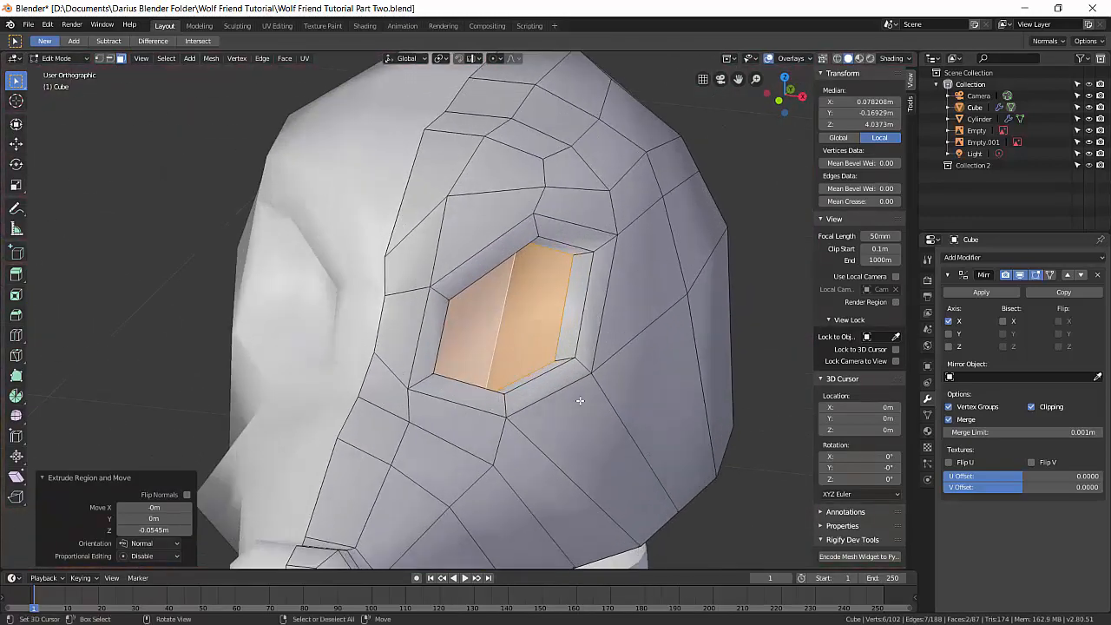
pyautogui.scroll(-2, 581, 398)
# - Extrude the three rim faces along the upper and inner sides of the eye socket slightly outward as a brow ridge
pyautogui.press('KP_1')
pyautogui.scroll(4, 573, 387)
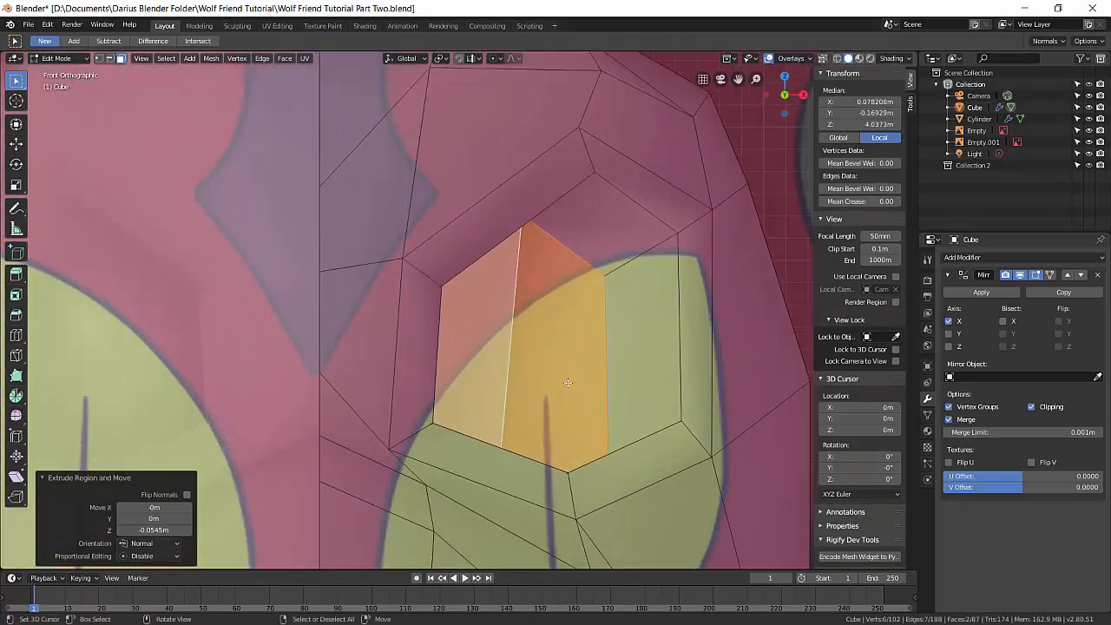
pyautogui.click(673, 210)
pyautogui.keyDown('shift'); pyautogui.click(557, 176); pyautogui.keyUp('shift')
pyautogui.keyDown('shift'); pyautogui.click(436, 314); pyautogui.keyUp('shift')
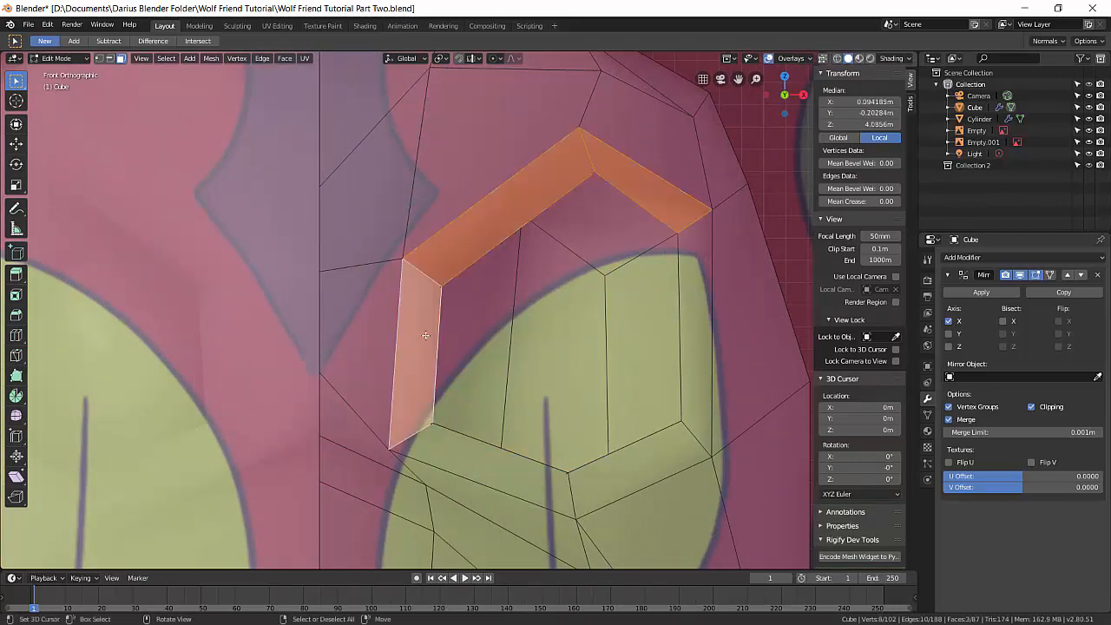
pyautogui.moveTo(436, 314); pyautogui.dragTo(491, 370, button='middle')
pyautogui.press('e')
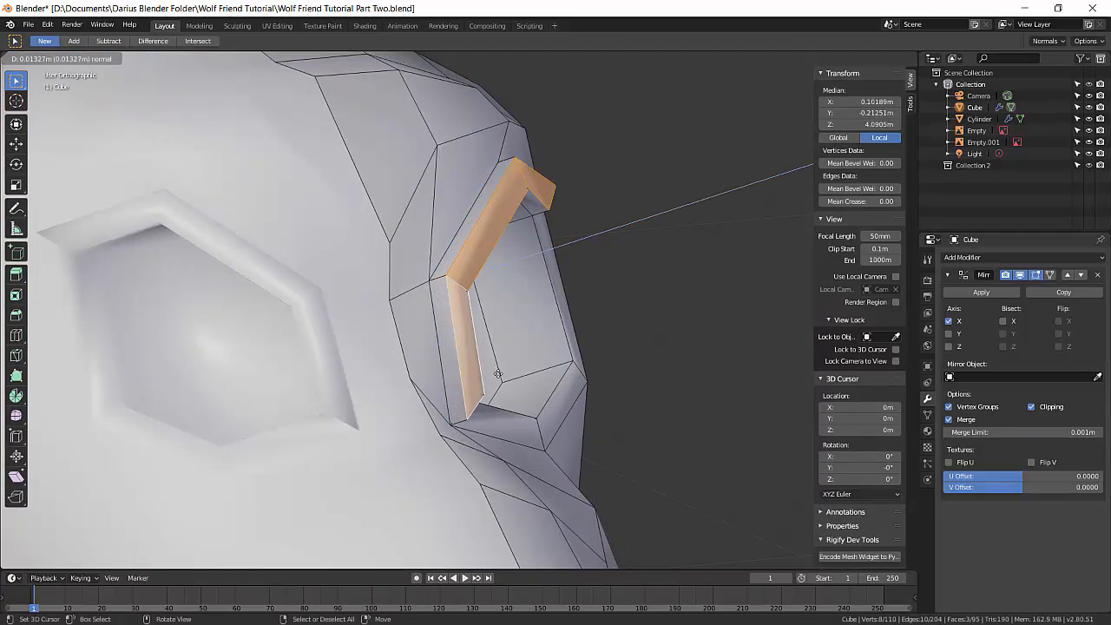
pyautogui.click(500, 376)
# - Edge-slide the three outer edges of the brow ridge to reshape its profile around the eye socket
pyautogui.press('KP_1')
pyautogui.moveTo(611, 401); pyautogui.dragTo(526, 357, button='middle')
pyautogui.hotkey('ctrl', 'v')
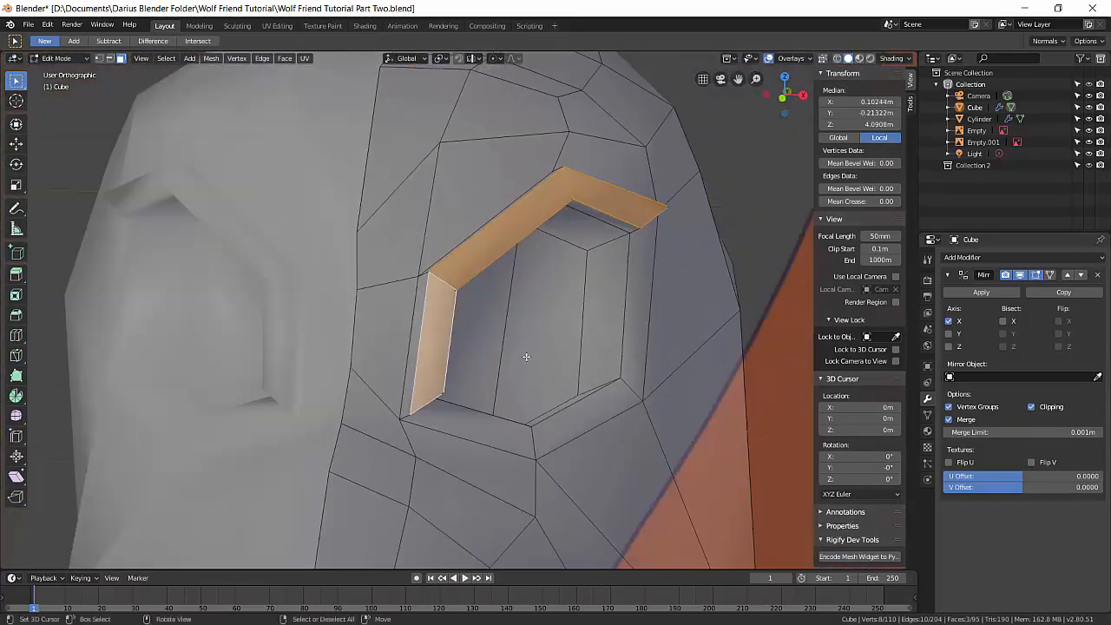
pyautogui.moveTo(476, 289); pyautogui.dragTo(485, 288, button='middle')
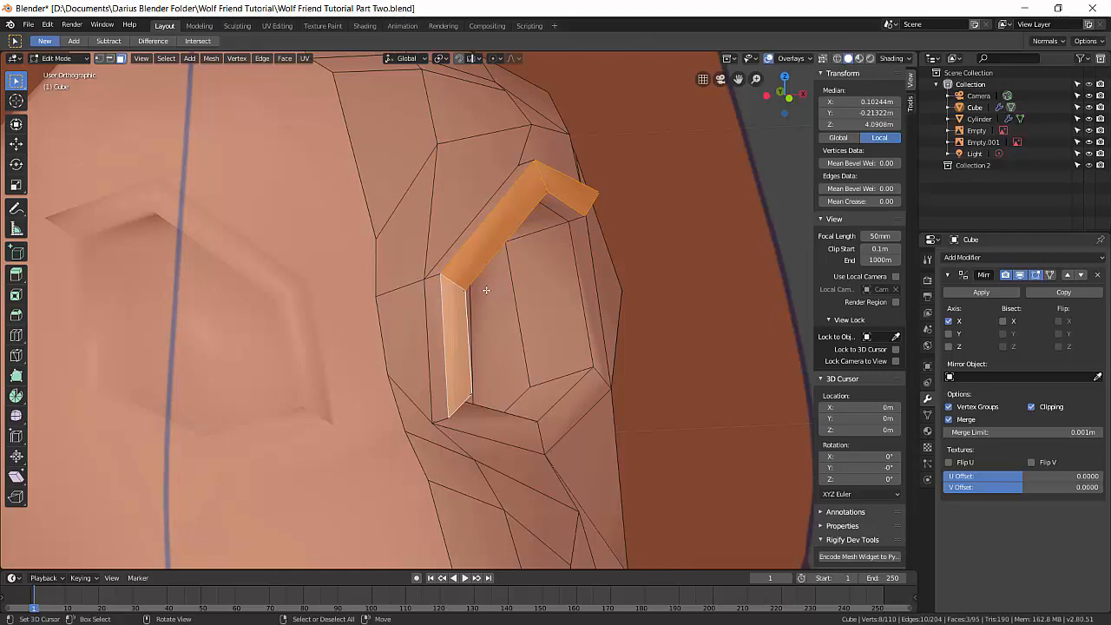
pyautogui.press('2')
pyautogui.moveTo(482, 228); pyautogui.dragTo(509, 298, button='middle')
pyautogui.press('g')
pyautogui.press('g')
pyautogui.click(502, 299)
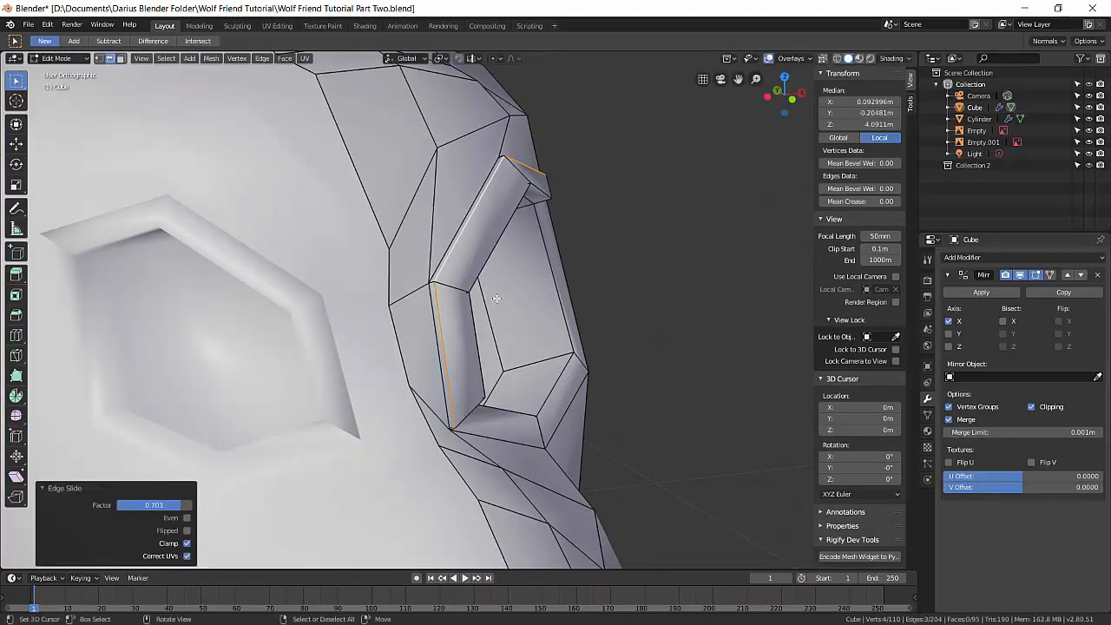
pyautogui.press('g')
pyautogui.press('g')
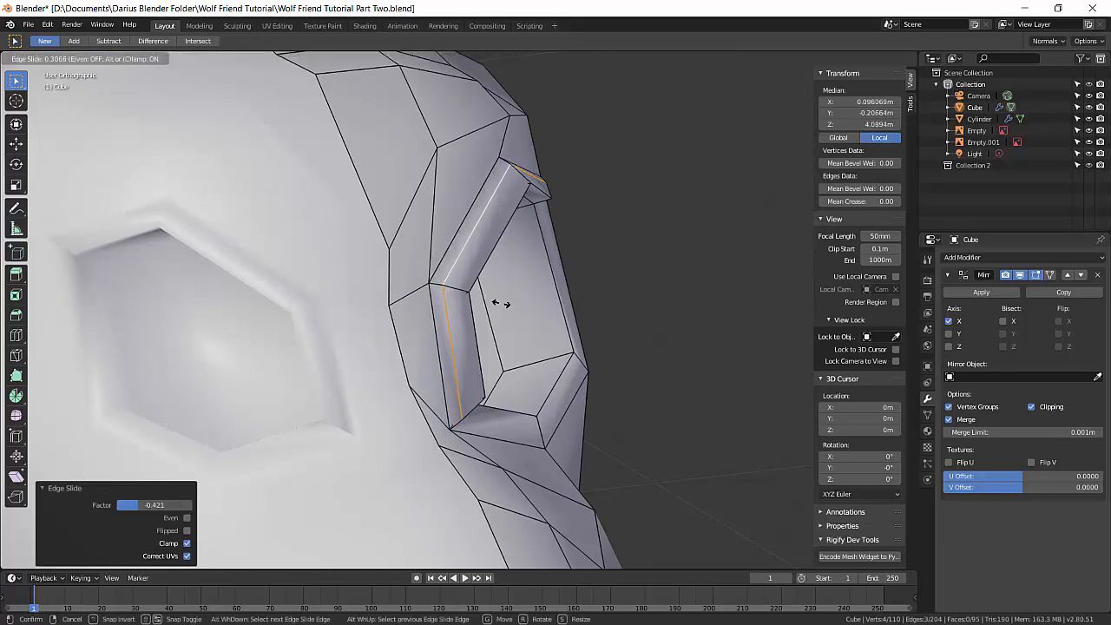
pyautogui.click(504, 301)
# - Edge-slide the brow ridge's three inner edges, and move them about 0.00166 m in X, -0.00104 m in Y and -0.00097 m in Z
pyautogui.moveTo(504, 300); pyautogui.dragTo(457, 314, button='middle')
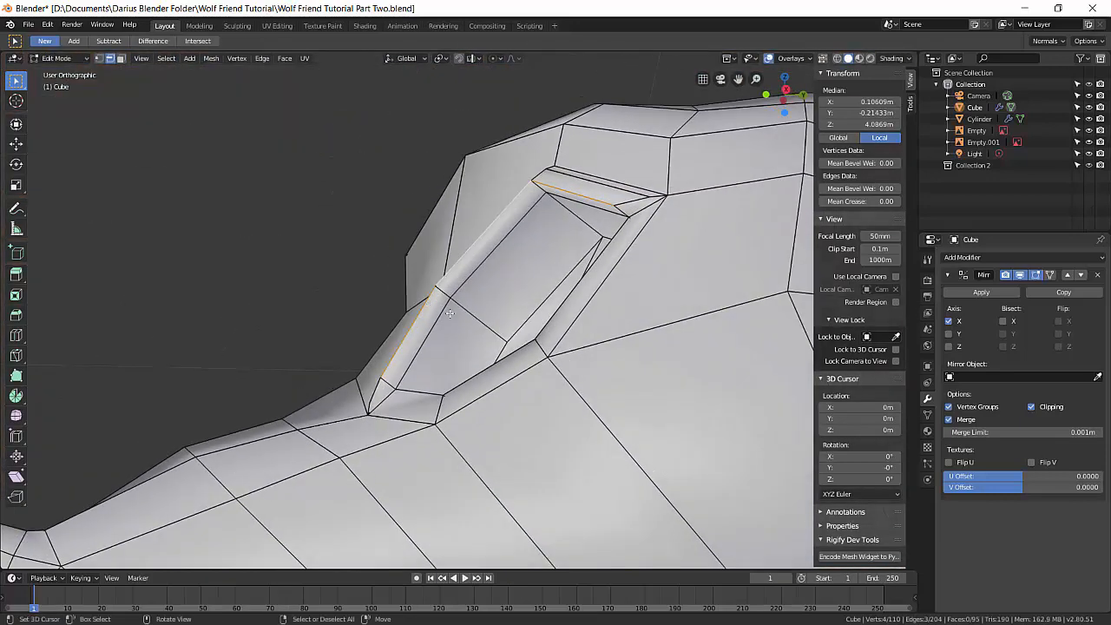
pyautogui.press('g')
pyautogui.press('g')
pyautogui.click(457, 322)
pyautogui.press('g')
pyautogui.press('g')
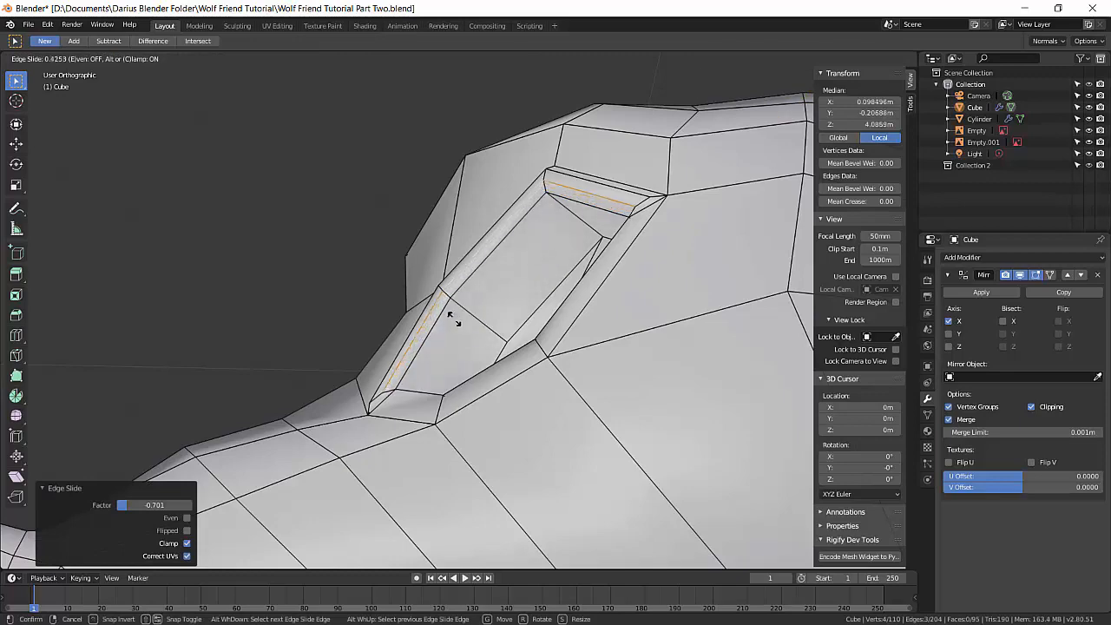
pyautogui.click(455, 321)
pyautogui.moveTo(455, 322); pyautogui.dragTo(652, 363, button='middle')
pyautogui.press('g')
pyautogui.click(511, 335)
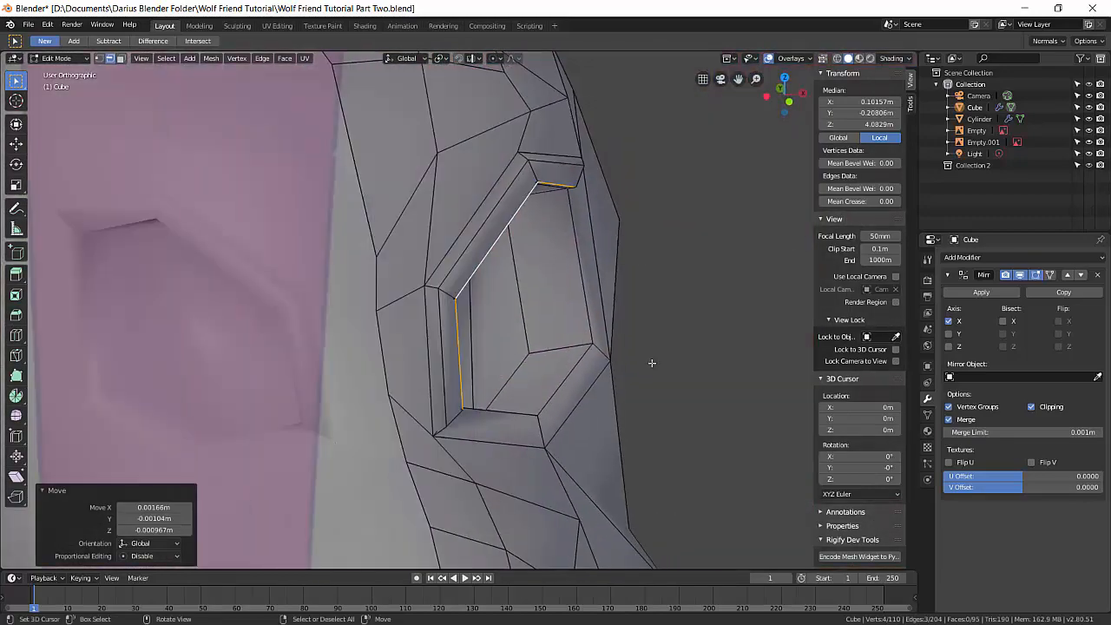
pyautogui.scroll(-5, 601, 387)
pyautogui.moveTo(596, 396); pyautogui.dragTo(633, 316, button='middle')
pyautogui.scroll(5, 550, 398)
pyautogui.press('KP_1')
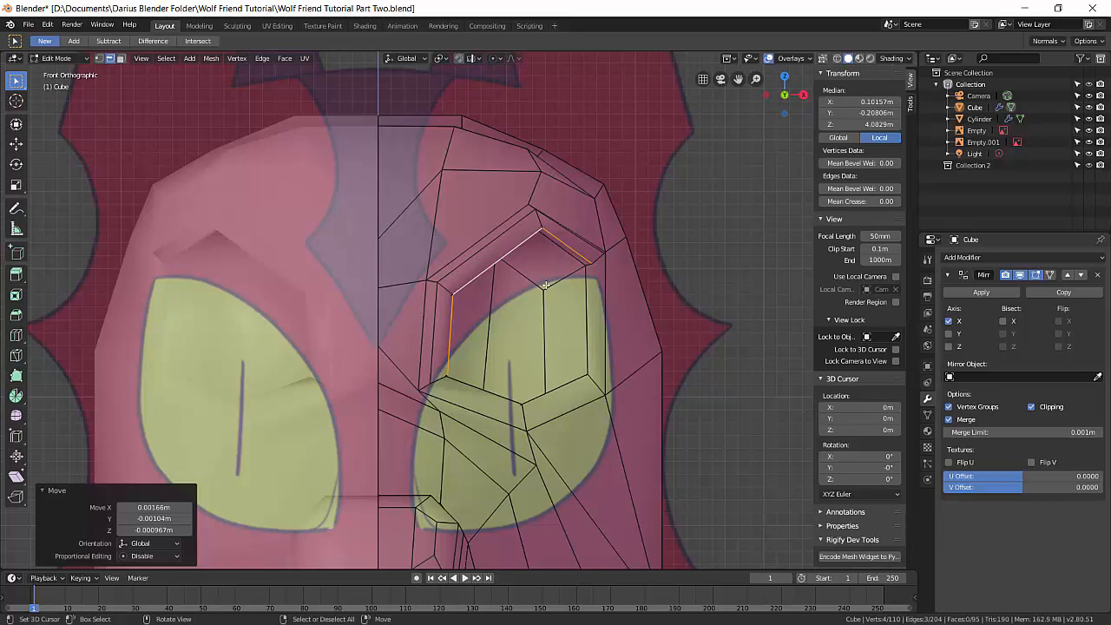
pyautogui.rightClick(598, 333)
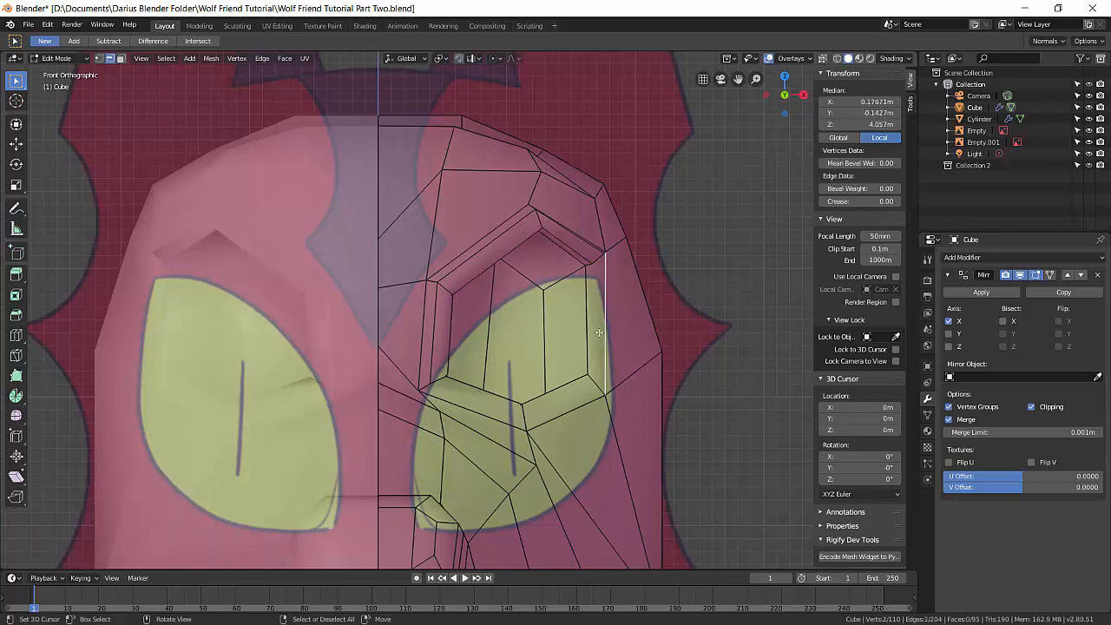
pyautogui.press('3')
pyautogui.rightClick(598, 335)
pyautogui.keyDown('shift'); pyautogui.rightClick(588, 395); pyautogui.keyUp('shift')
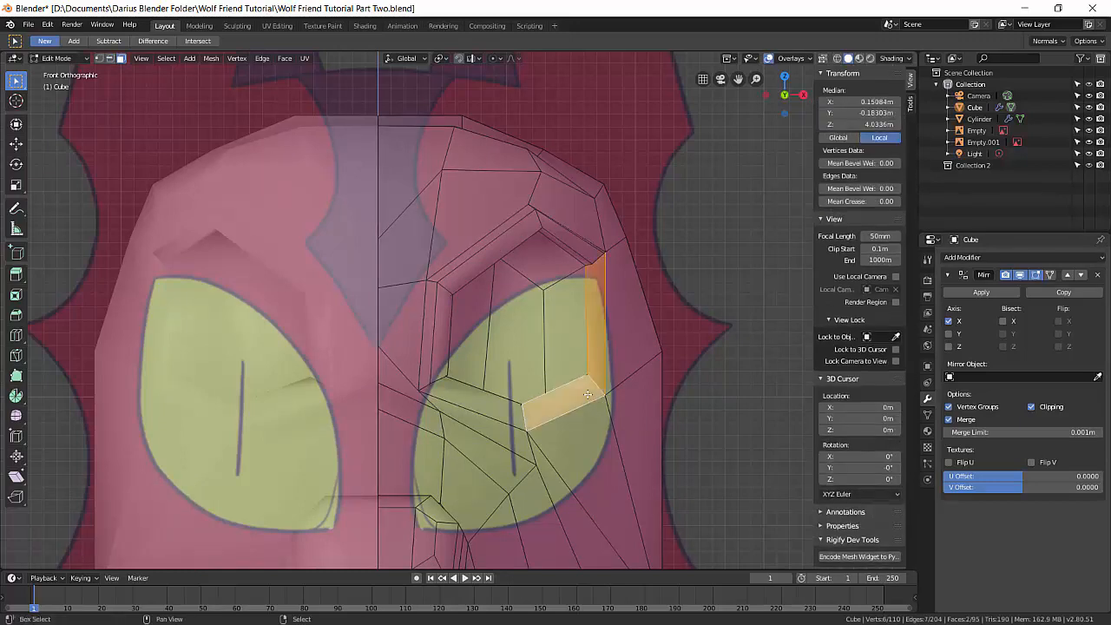
pyautogui.keyDown('shift'); pyautogui.rightClick(490, 407); pyautogui.keyUp('shift')
pyautogui.moveTo(490, 407); pyautogui.dragTo(537, 449, button='middle')
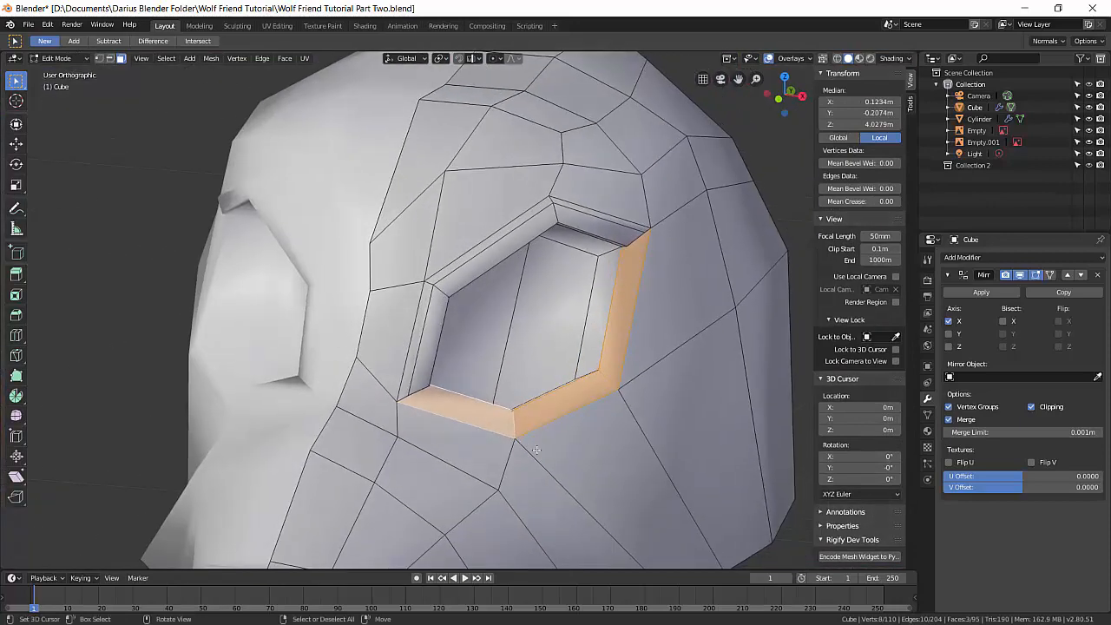
pyautogui.scroll(-2, 537, 449)
# - Slide the lower outer edge of the eye socket rim away from the eye with a factor of about -0.155
pyautogui.rightClick(542, 378)
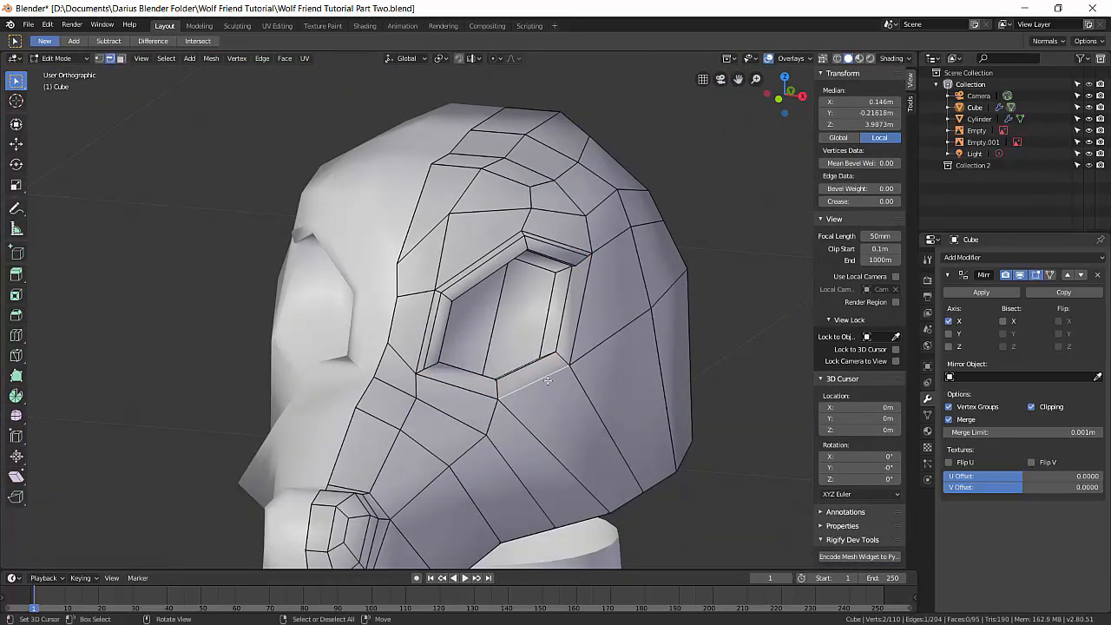
pyautogui.press('g')
pyautogui.press('g')
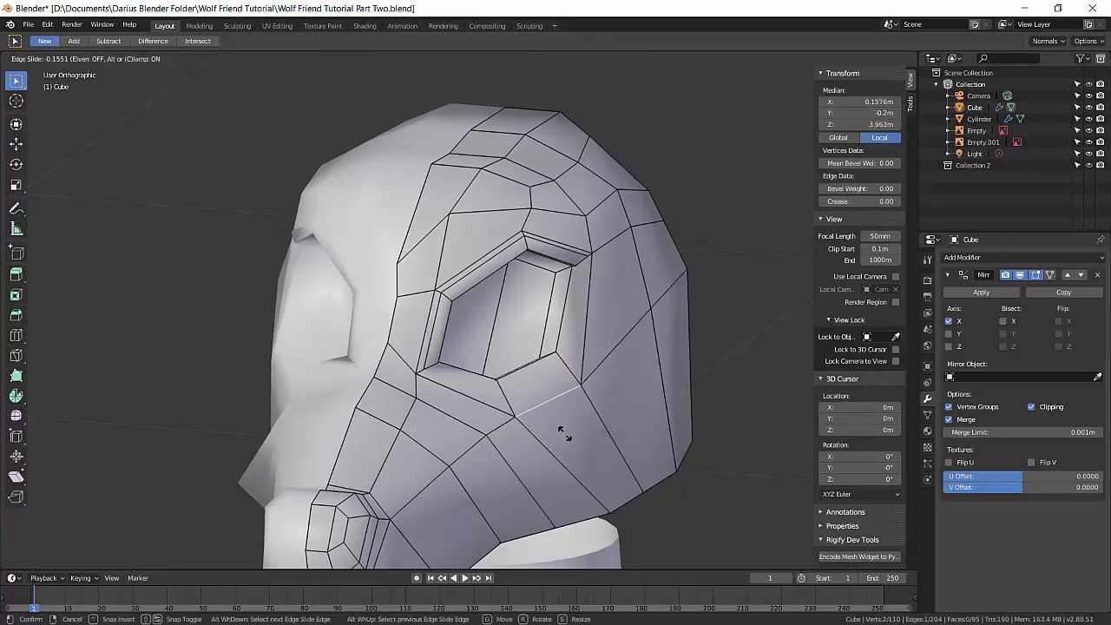
pyautogui.click(564, 434)
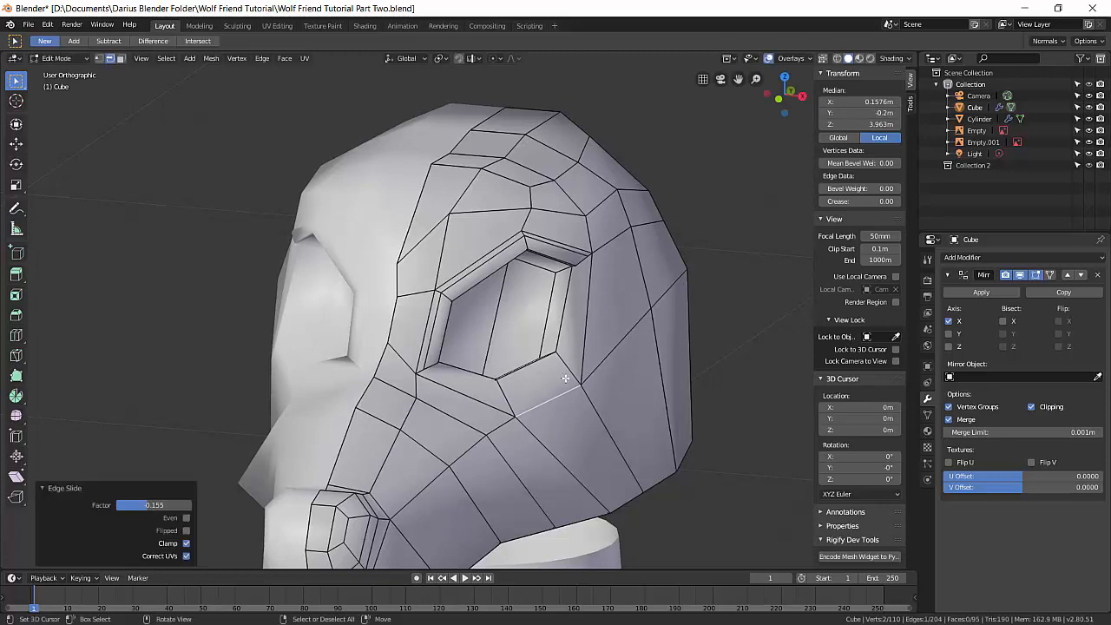
pyautogui.moveTo(570, 377); pyautogui.dragTo(564, 401, button='middle')
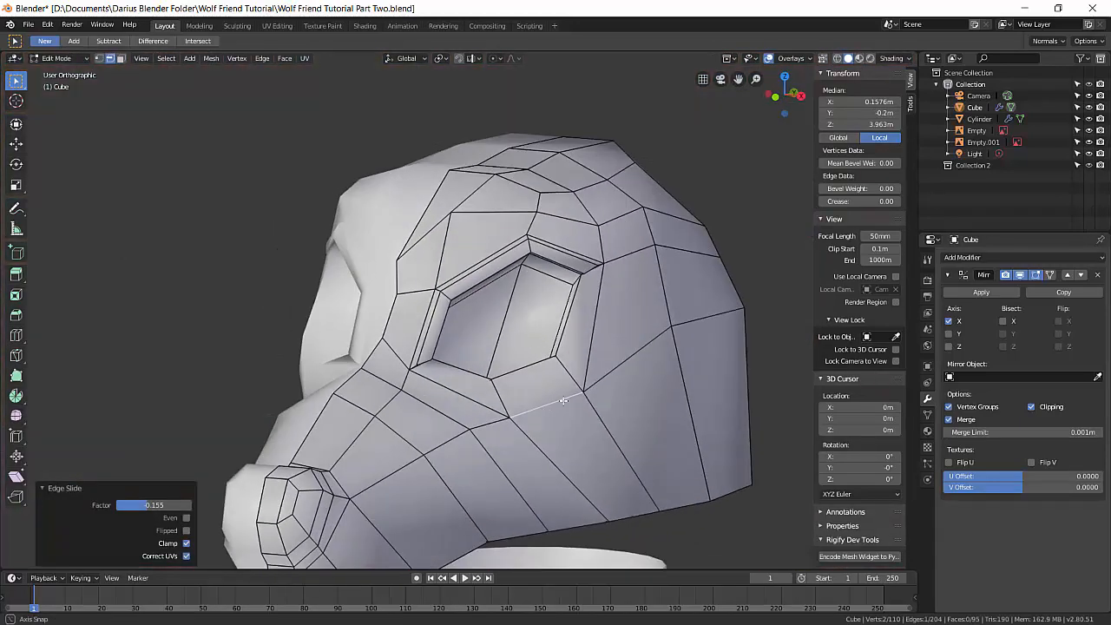
# - Extrude the three rim faces along the lower and outer sides of the eye socket about 0.0088 m outward, and turn off X-ray display
pyautogui.click(577, 357)
pyautogui.press('3')
pyautogui.click(577, 354)
pyautogui.keyDown('shift'); pyautogui.click(537, 385); pyautogui.keyUp('shift')
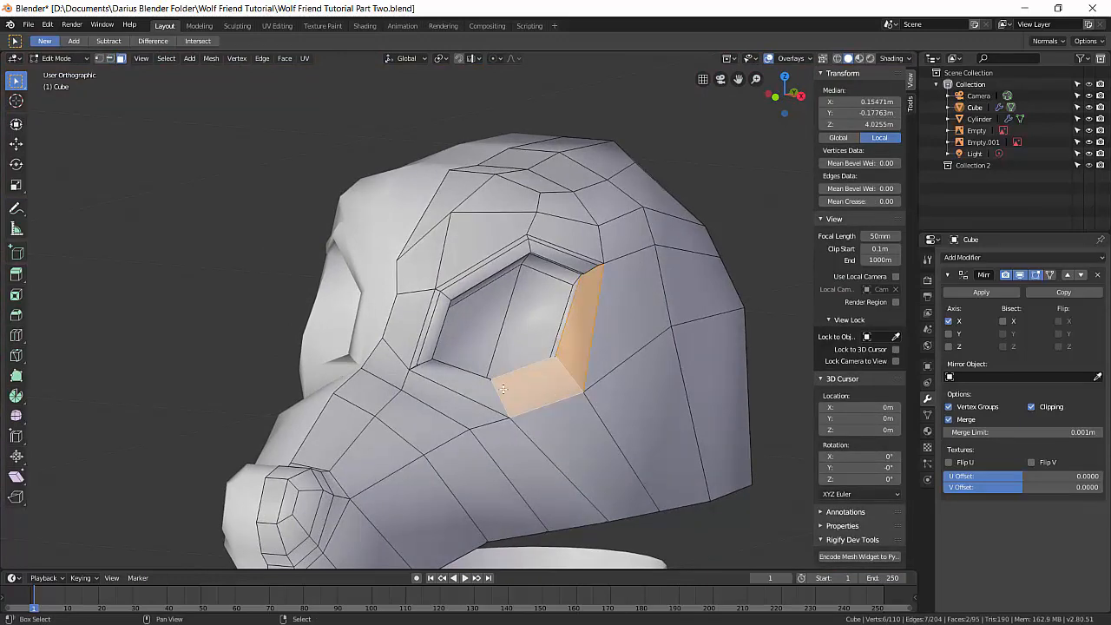
pyautogui.keyDown('shift'); pyautogui.click(482, 390); pyautogui.keyUp('shift')
pyautogui.moveTo(512, 418); pyautogui.dragTo(569, 448, button='middle')
pyautogui.press('e')
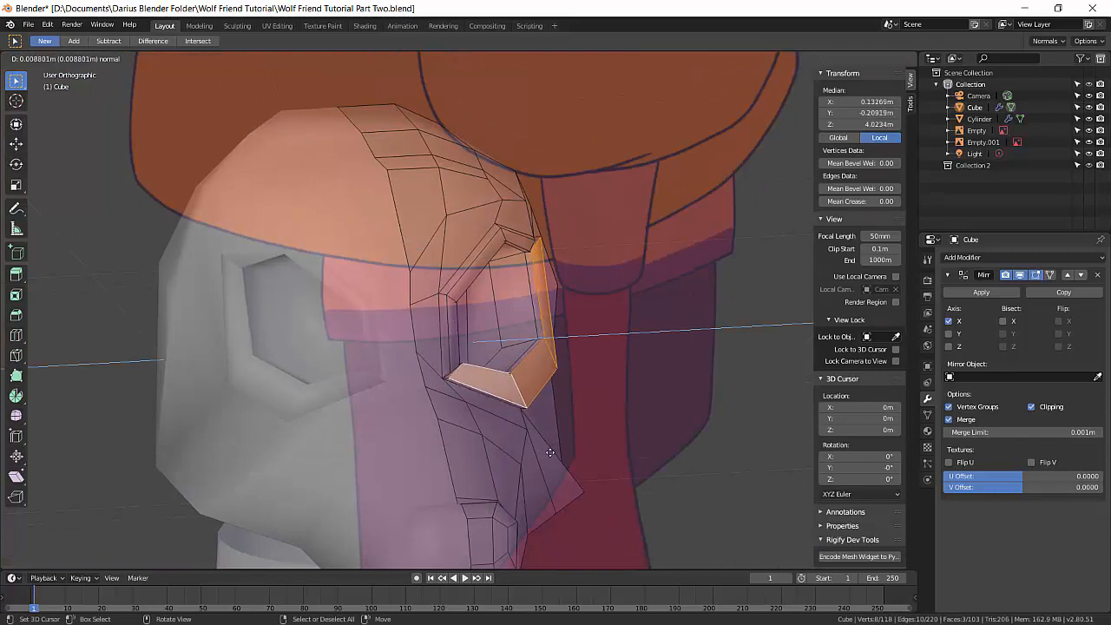
pyautogui.click(551, 453)
pyautogui.hotkey('alt', 'z')
pyautogui.moveTo(550, 452)
pyautogui.mouseDown(button='middle')
pyautogui.moveTo(521, 443)
pyautogui.moveTo(546, 463)
pyautogui.mouseUp(button='middle')
pyautogui.scroll(3, 546, 463)
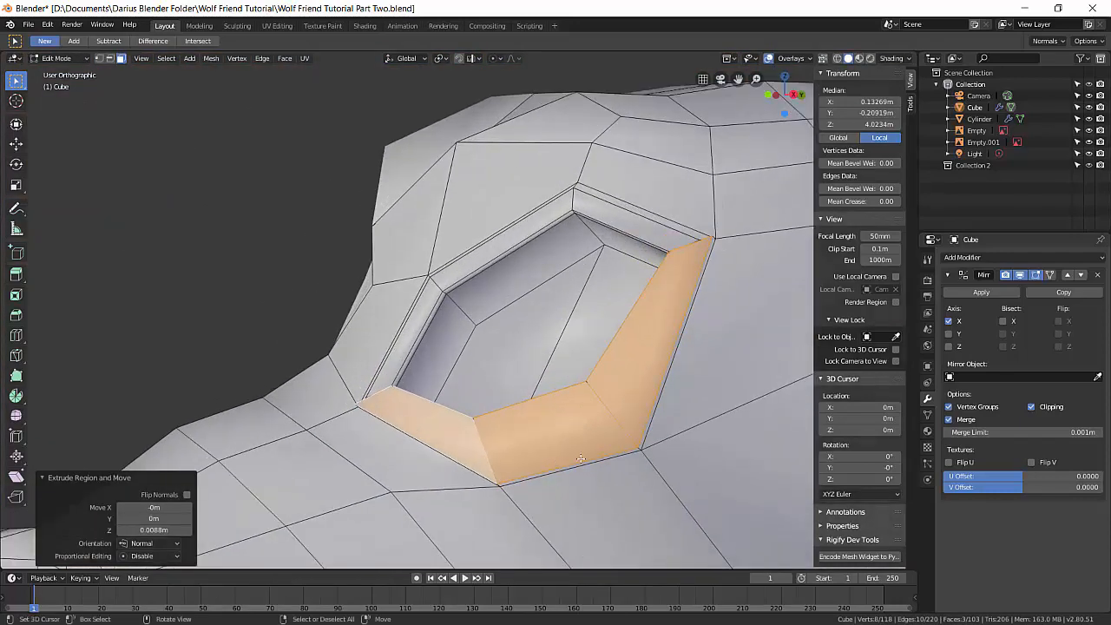
# - Edge-slide the lower eyelid ridge's three outer edges inward from the rim's base, ending with a factor of about 0.434
pyautogui.press('2')
pyautogui.keyDown('alt'); pyautogui.click(585, 458); pyautogui.keyUp('alt')
pyautogui.press('g')
pyautogui.press('g')
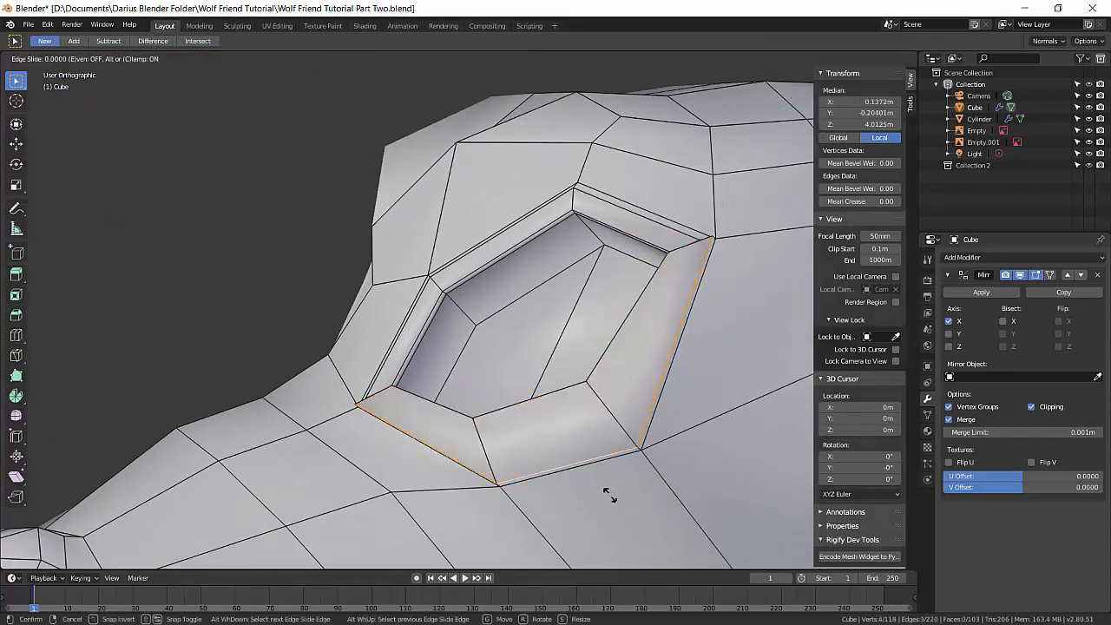
pyautogui.click(602, 482)
pyautogui.press('g')
pyautogui.press('g')
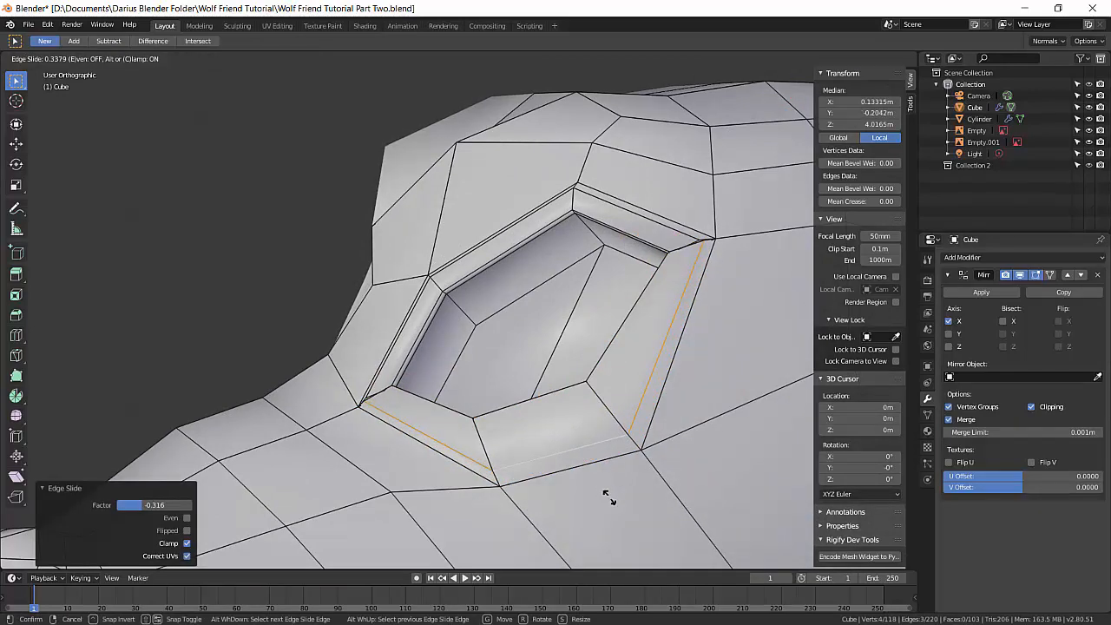
pyautogui.click(605, 496)
pyautogui.moveTo(607, 484); pyautogui.dragTo(618, 422, button='middle')
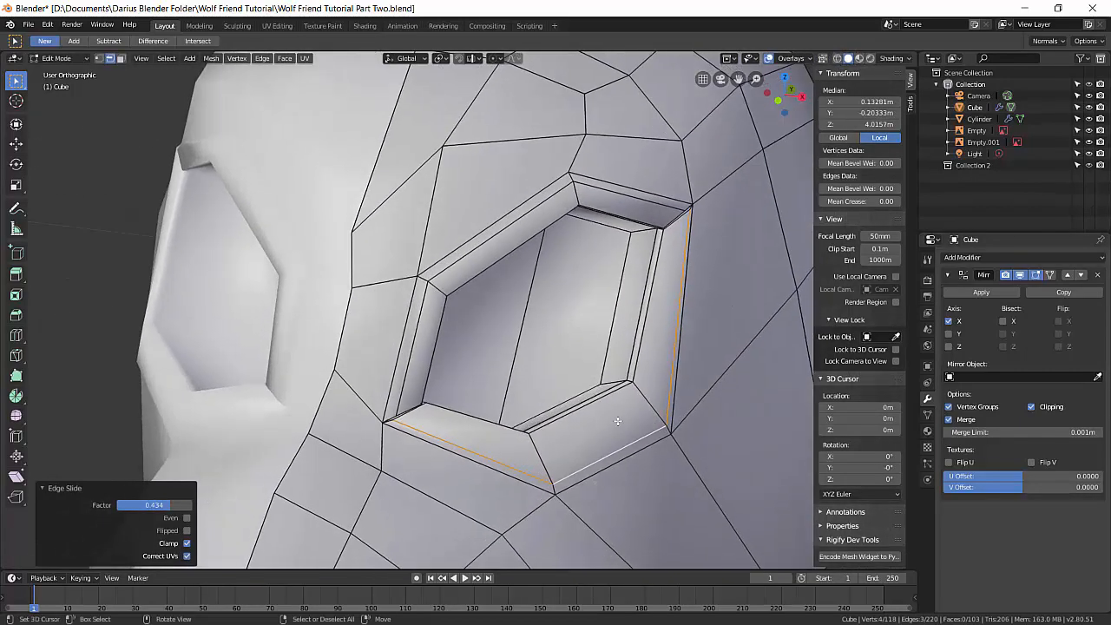
# - Edge-slide the lower eyelid ridge's three inner edges closer to the eye opening
pyautogui.click(611, 399)
pyautogui.press('g')
pyautogui.press('g')
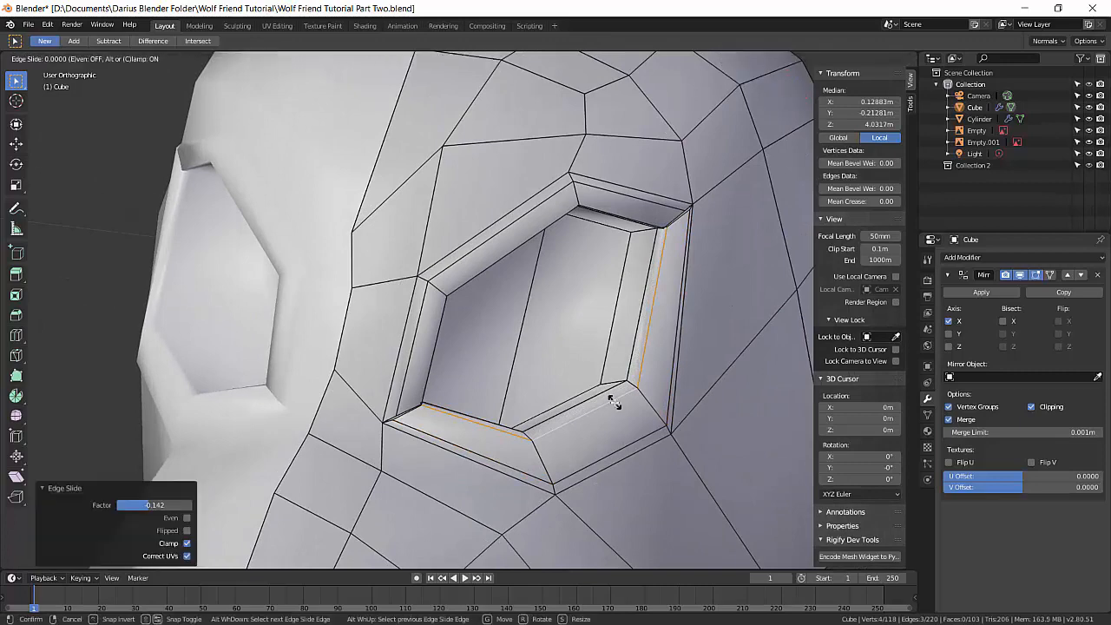
pyautogui.click(605, 395)
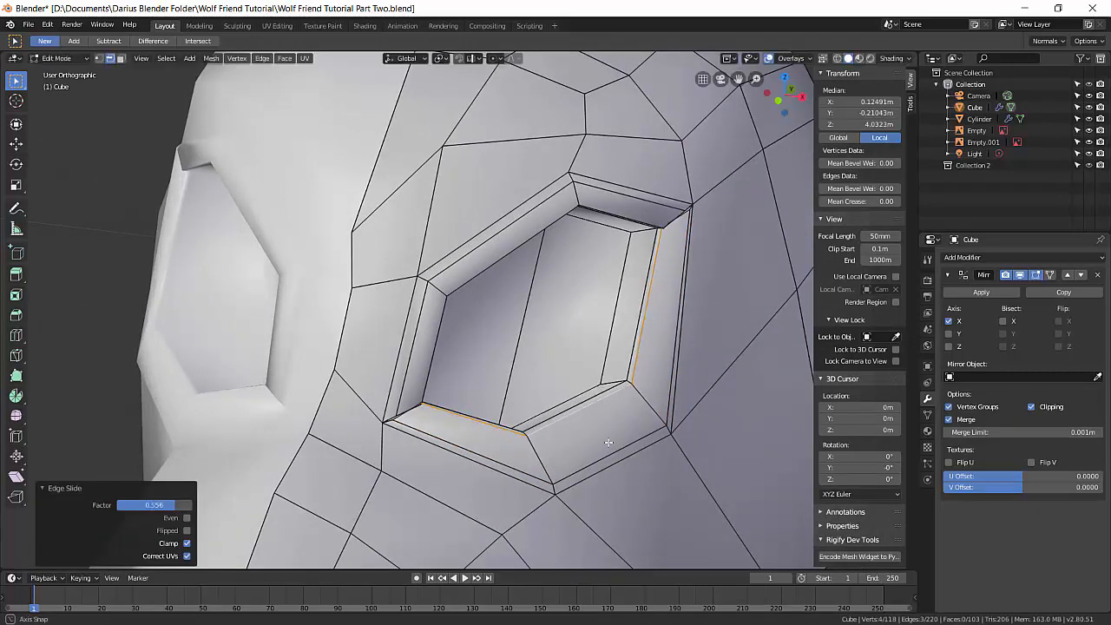
# - Move the lower ridge's end edge at the outer eye corner about -0.00745 m in Z, and slide it farther down by 0.332
pyautogui.moveTo(606, 395); pyautogui.dragTo(755, 267, button='middle')
pyautogui.click(702, 252)
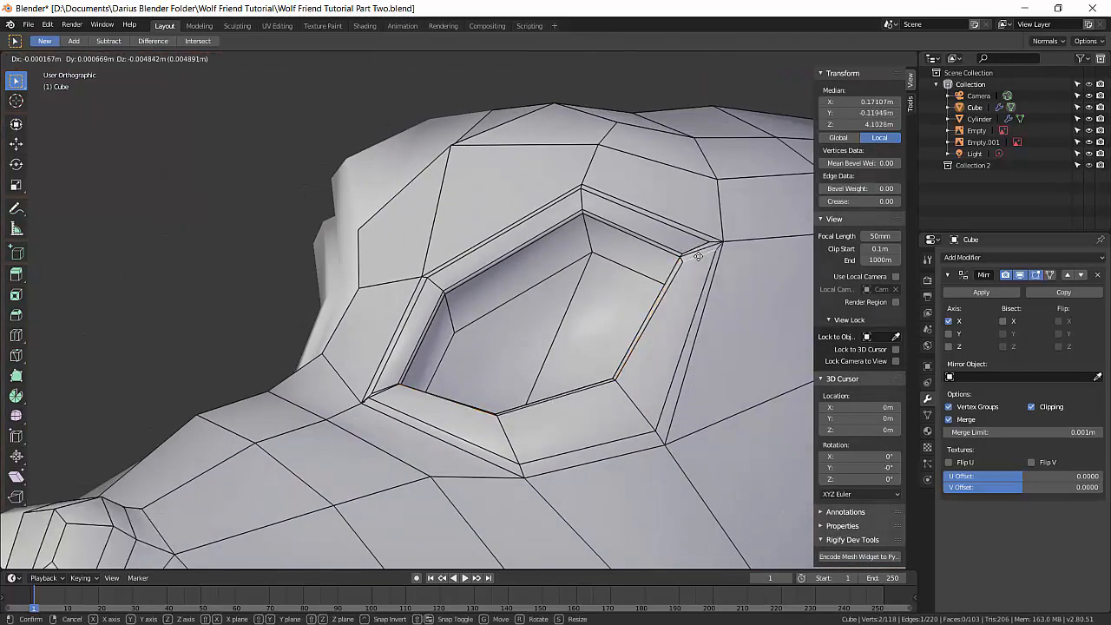
pyautogui.press('g')
pyautogui.click(692, 292)
pyautogui.press('g')
pyautogui.press('g')
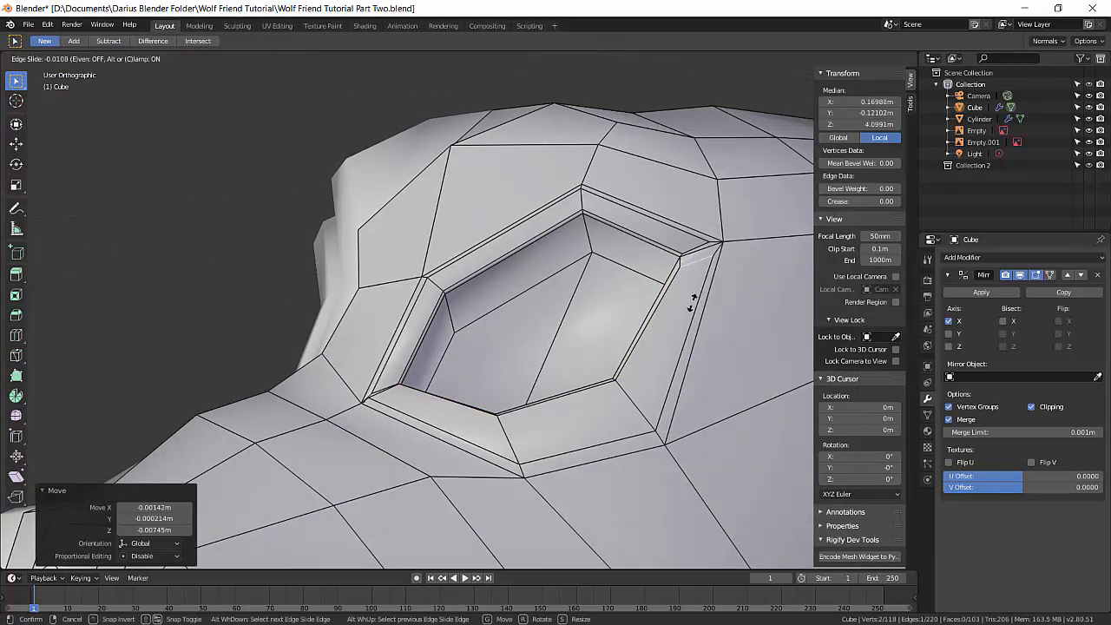
pyautogui.click(692, 295)
pyautogui.press('g')
pyautogui.press('g')
pyautogui.click(700, 283)
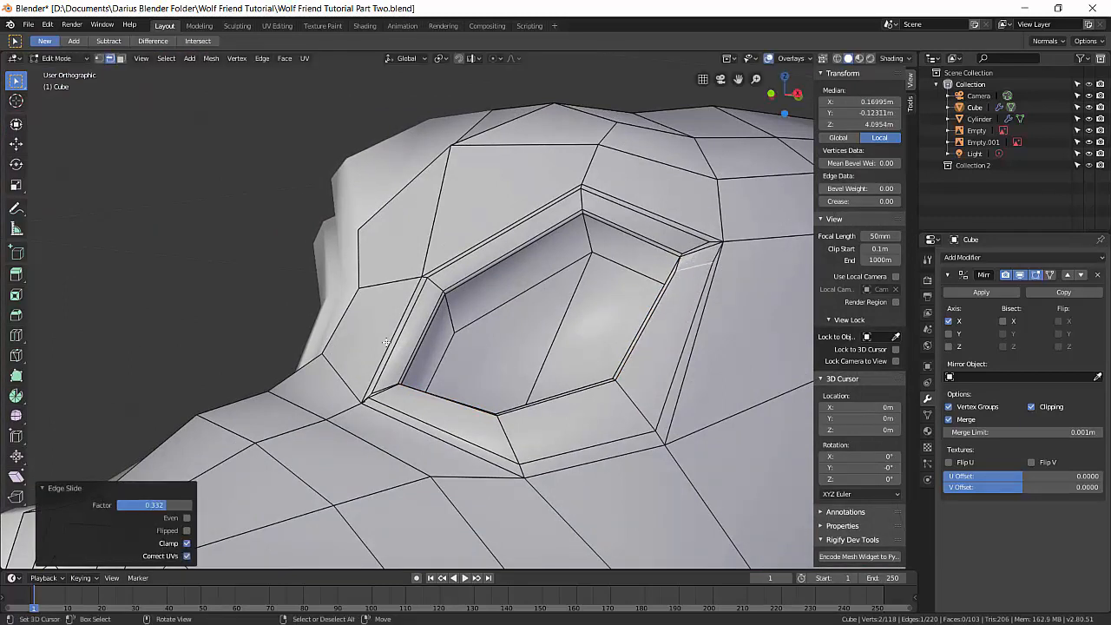
# - Slide the end edges of the lower and upper ridges at the inner eye corner away from the corner
pyautogui.click(390, 383)
pyautogui.press('g')
pyautogui.press('g')
pyautogui.click(395, 393)
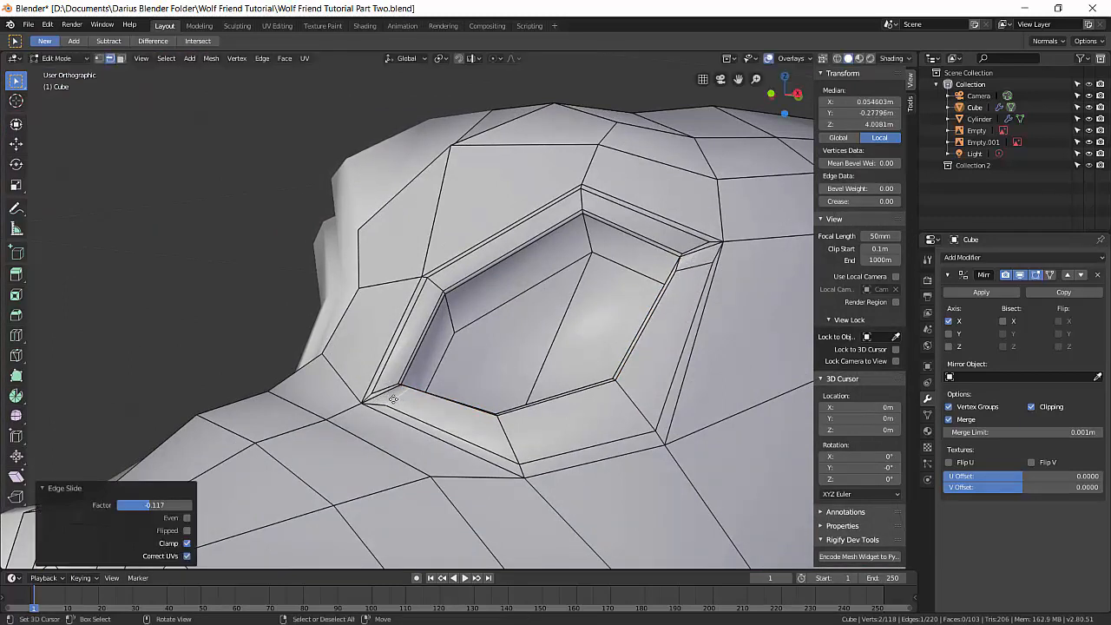
pyautogui.press('g')
pyautogui.press('g')
pyautogui.click(391, 397)
pyautogui.click(388, 377)
pyautogui.press('g')
pyautogui.press('g')
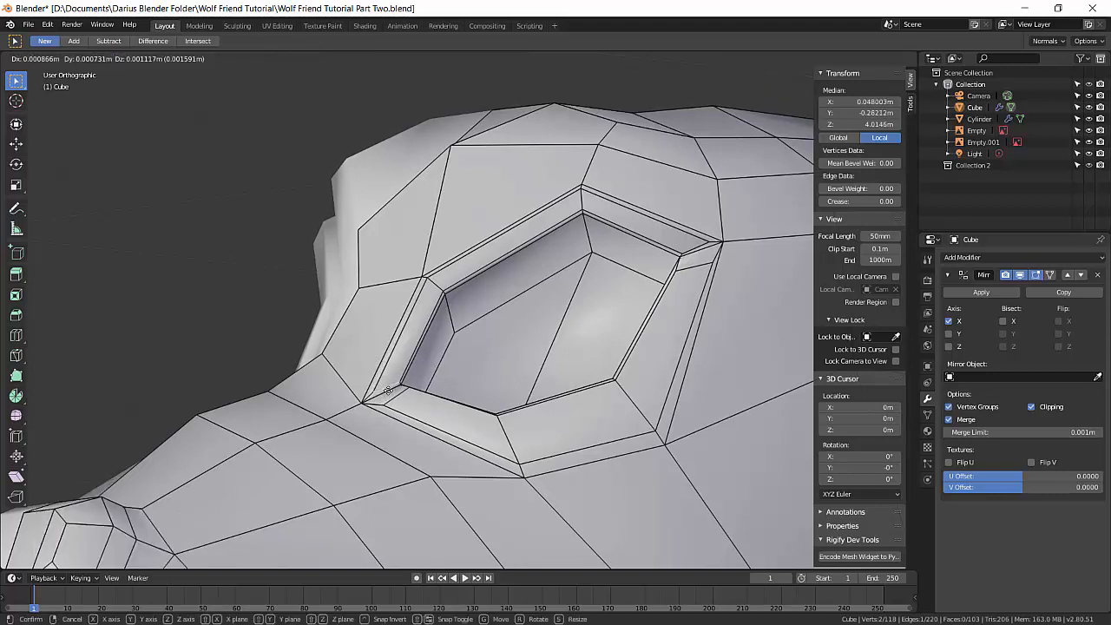
pyautogui.click(387, 378)
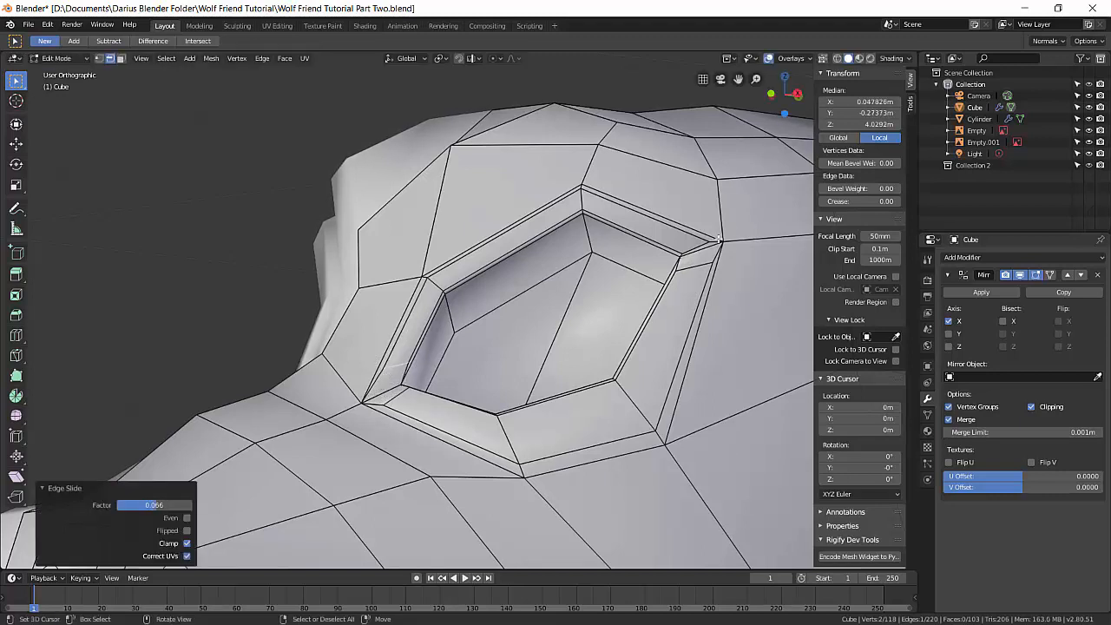
# - Edge-slide the brow ridge's end edge at the outer eye corner, finishing with a factor of about 0.104
pyautogui.click(699, 247)
pyautogui.press('g')
pyautogui.press('g')
pyautogui.click(707, 263)
pyautogui.press('g')
pyautogui.press('g')
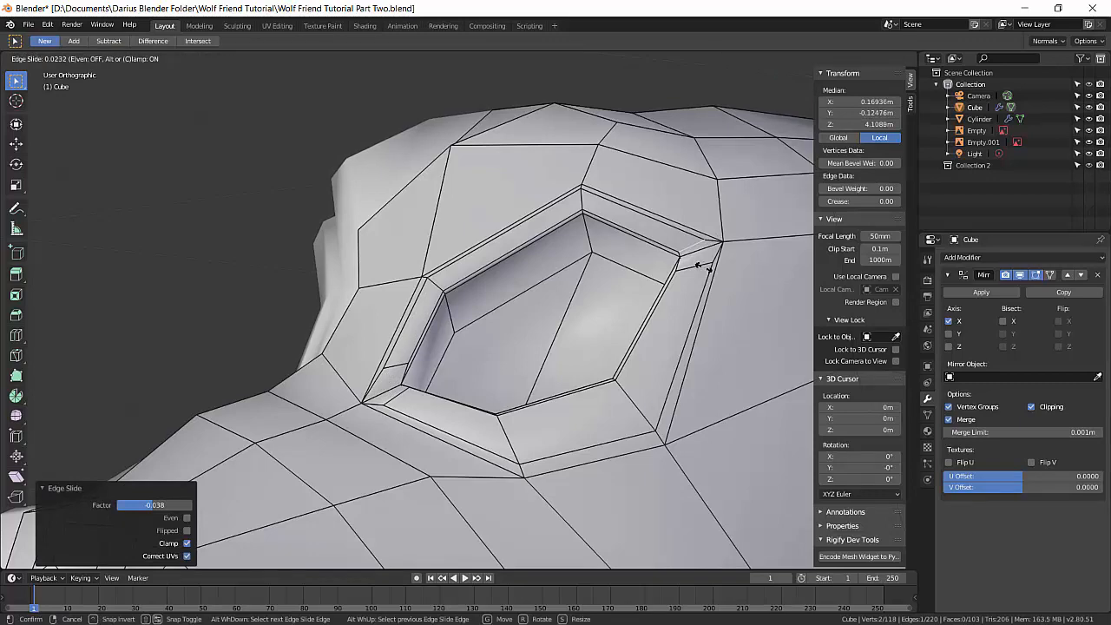
pyautogui.click(701, 270)
# - Move the brow ridge's three inner edges about 0.00328 m in X, -0.0031 m in Y and -0.00028 m in Z
pyautogui.moveTo(615, 346); pyautogui.dragTo(635, 355, button='middle')
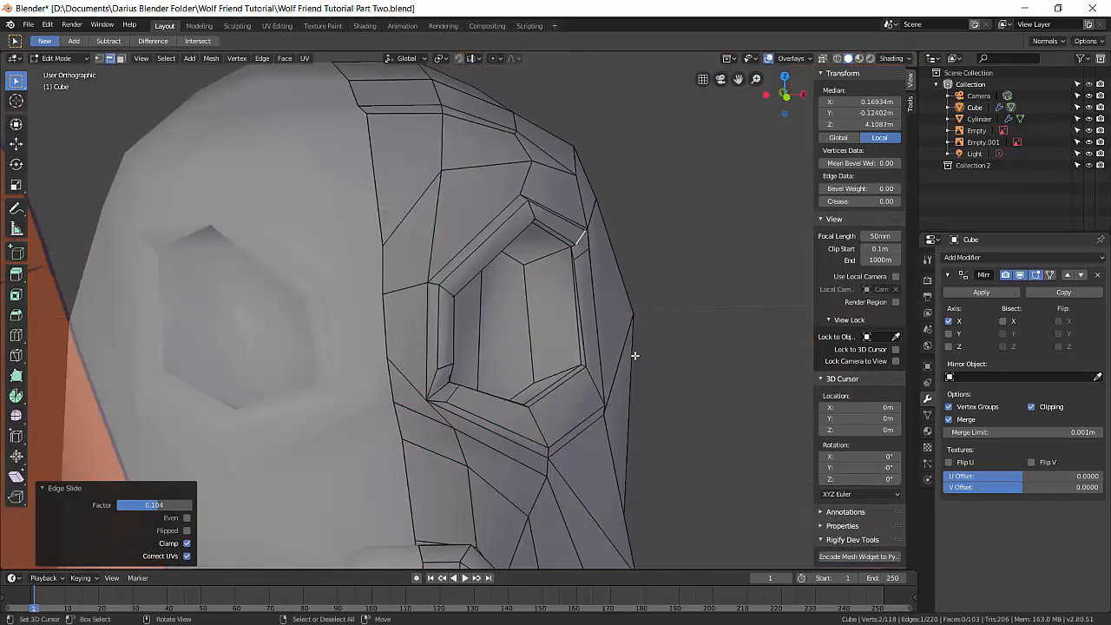
pyautogui.click(512, 237)
pyautogui.moveTo(511, 237); pyautogui.dragTo(610, 404, button='middle')
pyautogui.press('g')
pyautogui.click(518, 358)
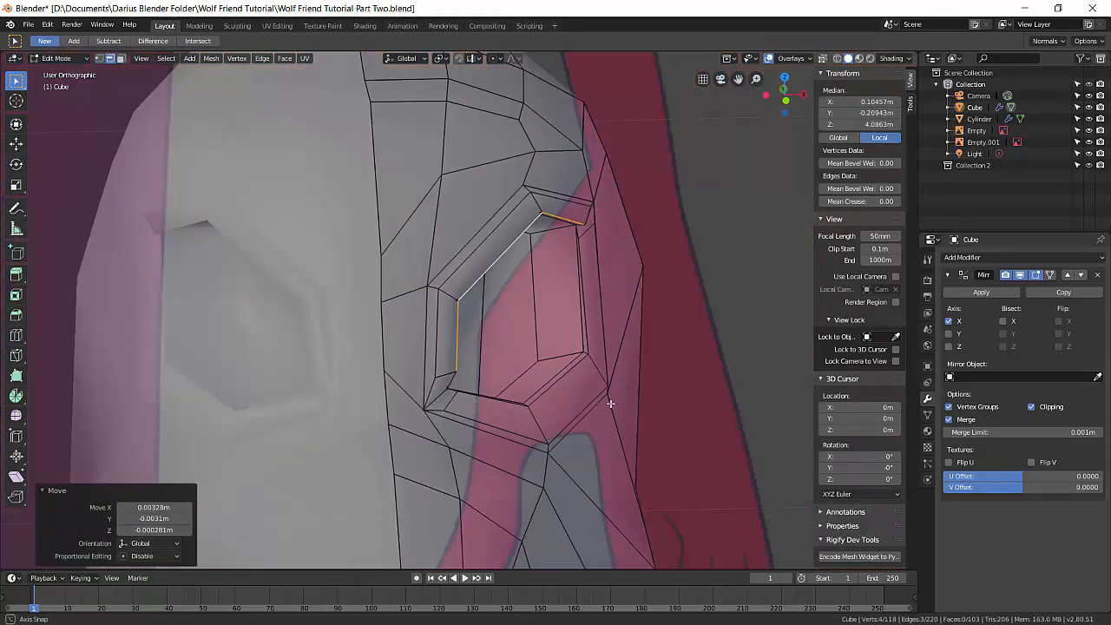
# - Examine the head's shape outside edit mode, and compare the mesh with the front and side reference images
pyautogui.scroll(-6, 611, 404)
pyautogui.press('Tab')
pyautogui.moveTo(506, 440); pyautogui.dragTo(502, 473, button='middle')
pyautogui.press('KP_1')
pyautogui.scroll(4, 504, 420)
pyautogui.press('KP_1')
pyautogui.press('Tab')
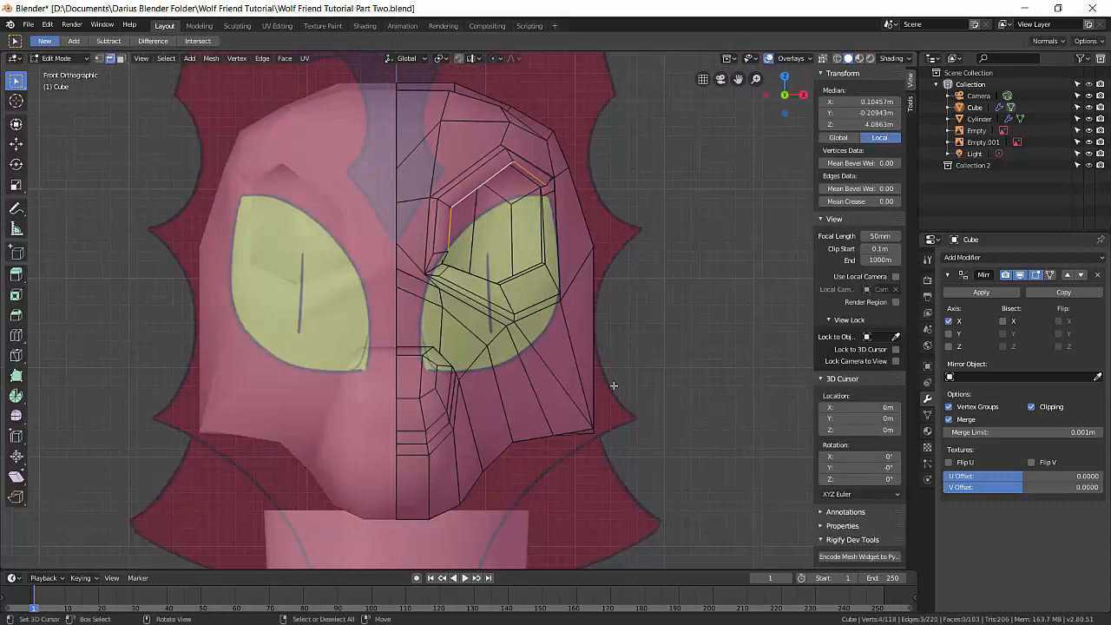
pyautogui.moveTo(608, 370); pyautogui.dragTo(610, 374, button='middle')
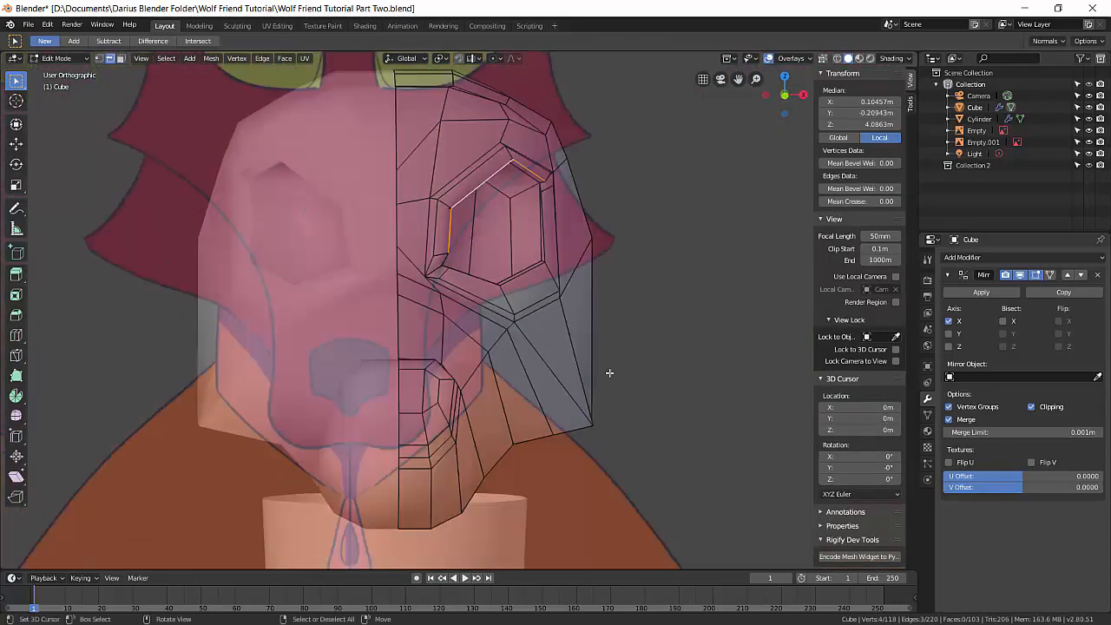
pyautogui.press('KP_3')
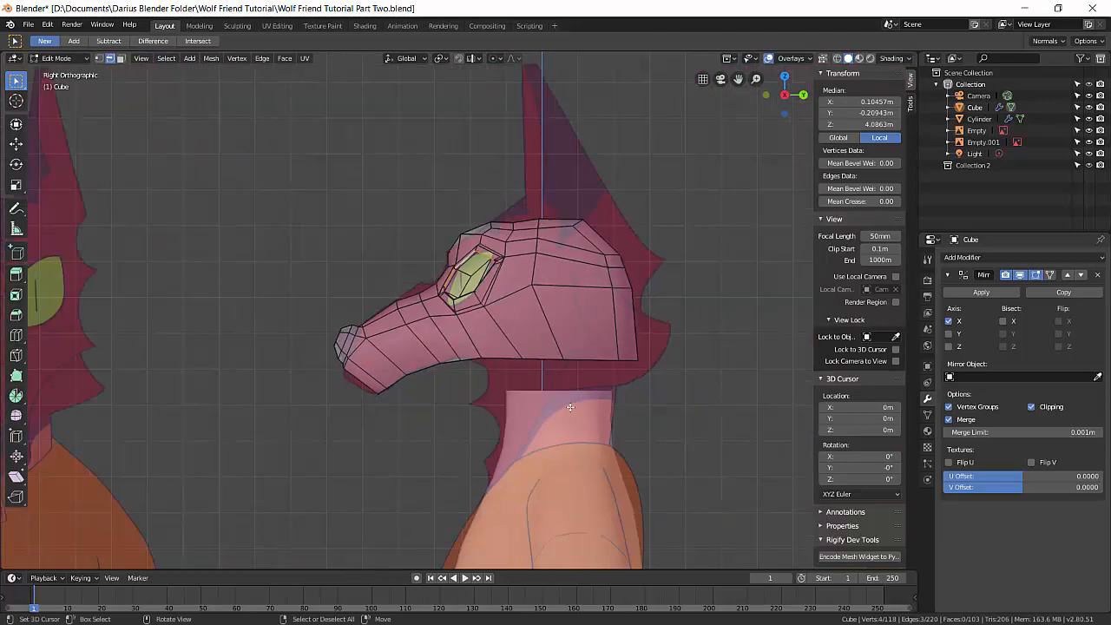
pyautogui.moveTo(570, 408); pyautogui.dragTo(566, 392, button='middle')
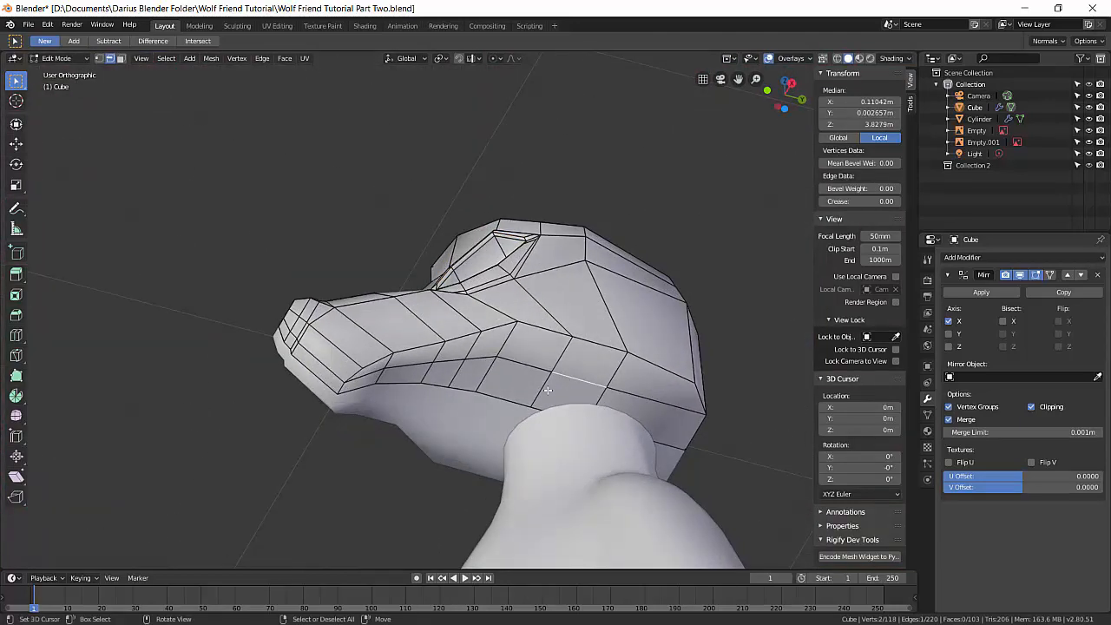
pyautogui.press('3')
pyautogui.click(540, 398)
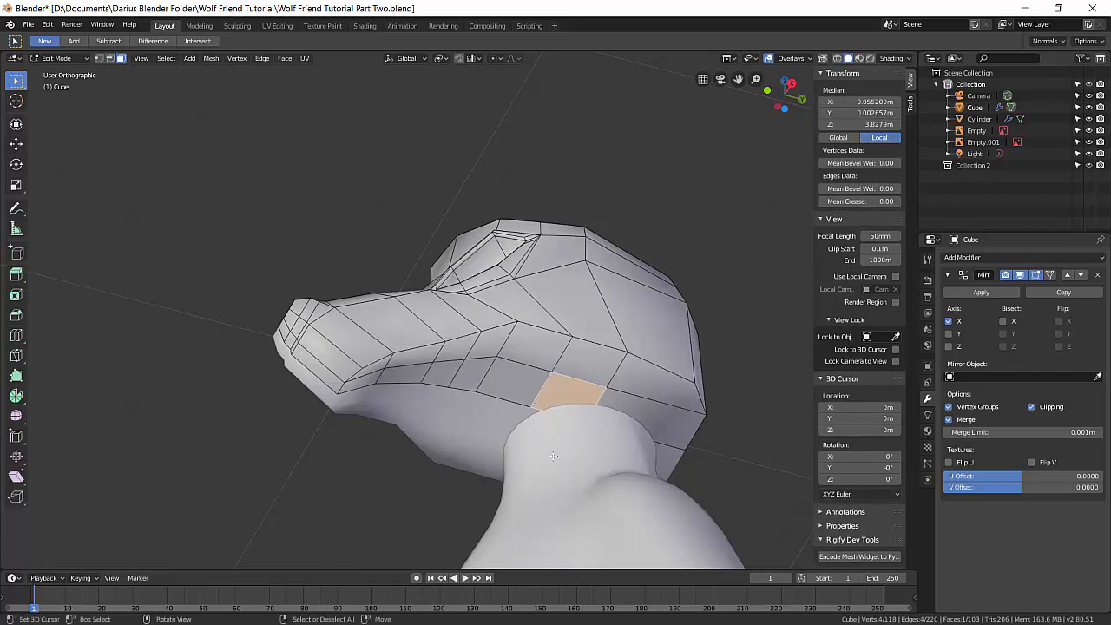
pyautogui.moveTo(553, 456); pyautogui.dragTo(554, 505, button='middle')
pyautogui.keyDown('shift'); pyautogui.click(630, 398); pyautogui.keyUp('shift')
pyautogui.keyDown('shift'); pyautogui.click(630, 383); pyautogui.keyUp('shift')
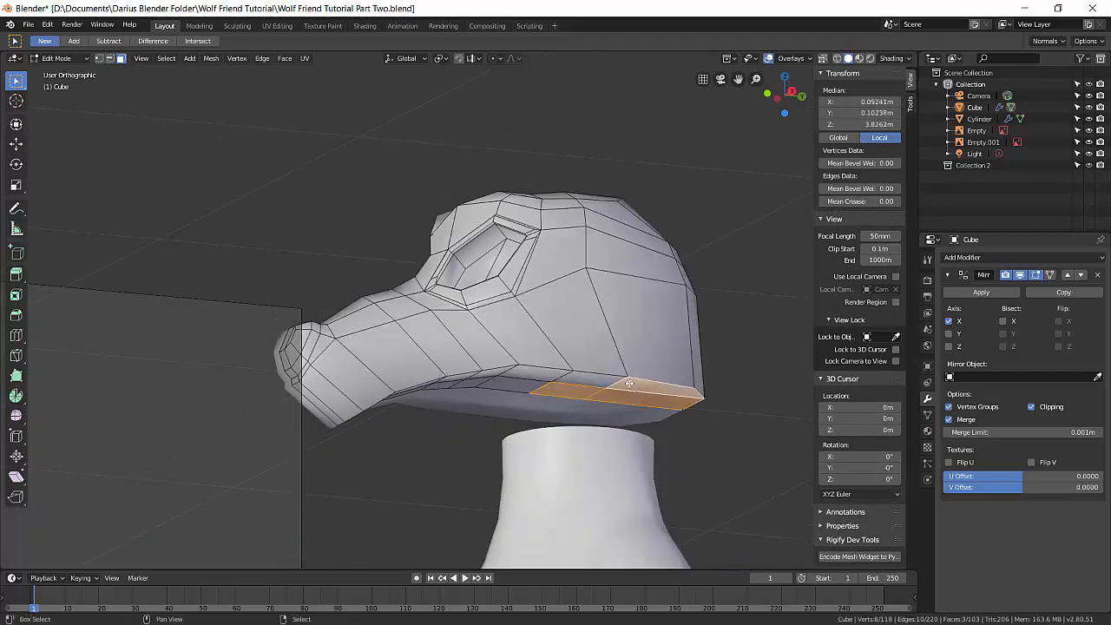
pyautogui.keyDown('shift'); pyautogui.click(596, 379); pyautogui.keyUp('shift')
pyautogui.press('KP_3')
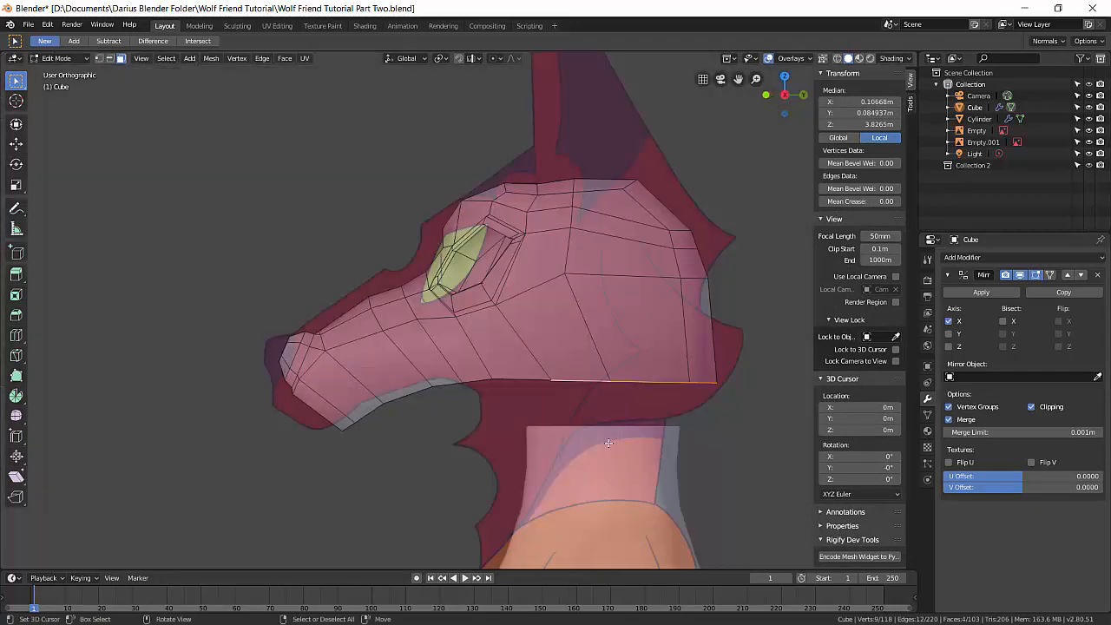
pyautogui.moveTo(601, 442); pyautogui.dragTo(539, 391, button='middle')
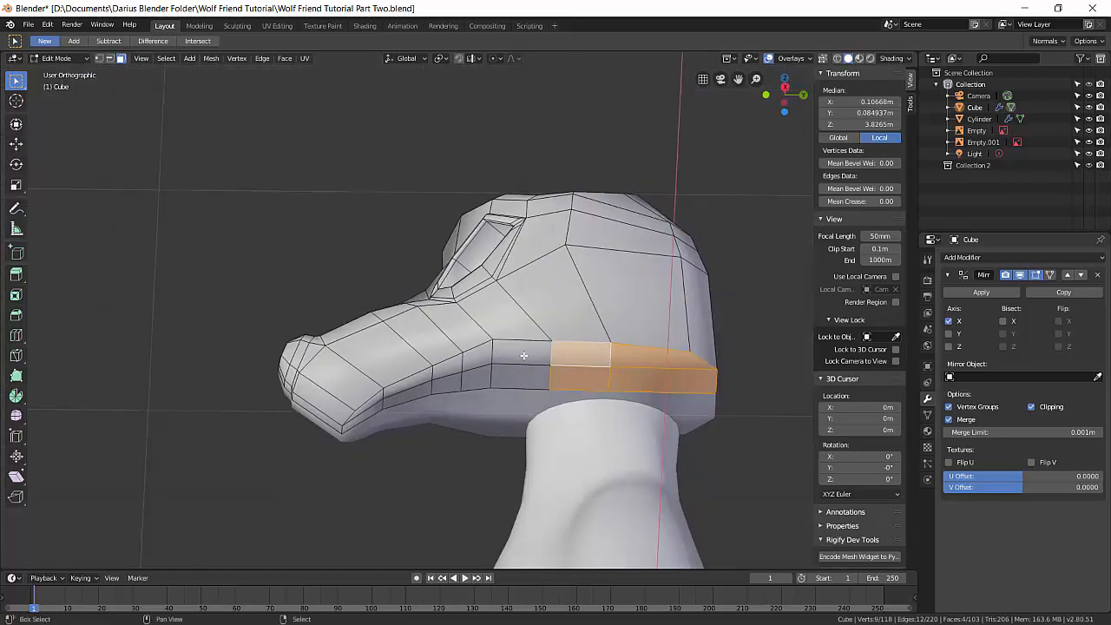
pyautogui.keyDown('shift'); pyautogui.click(521, 362); pyautogui.keyUp('shift')
pyautogui.keyDown('shift'); pyautogui.click(523, 382); pyautogui.keyUp('shift')
pyautogui.press('KP_3')
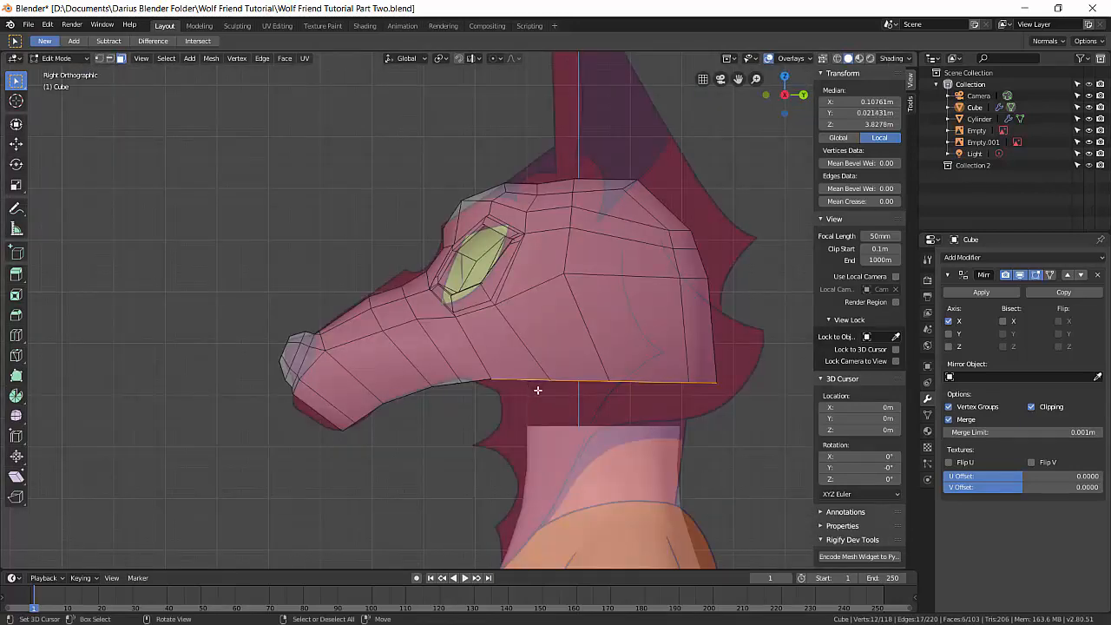
pyautogui.moveTo(618, 439); pyautogui.dragTo(635, 421, button='middle')
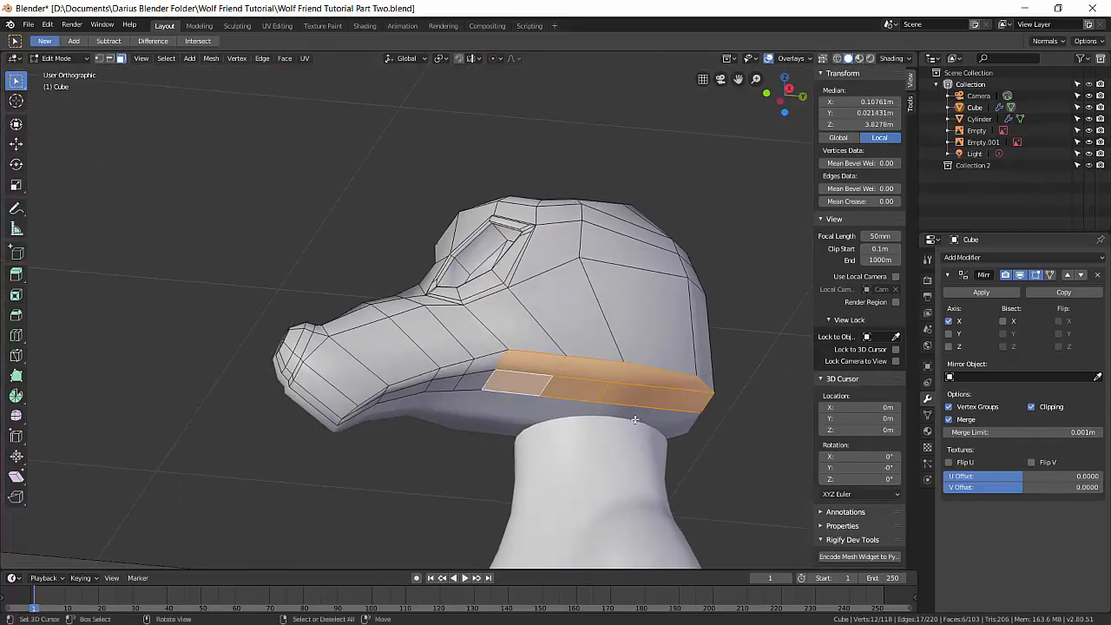
# - Edge-slide the three edges along the head's lower side, behind the muzzle, upward with a factor of about -0.229
pyautogui.click(673, 367)
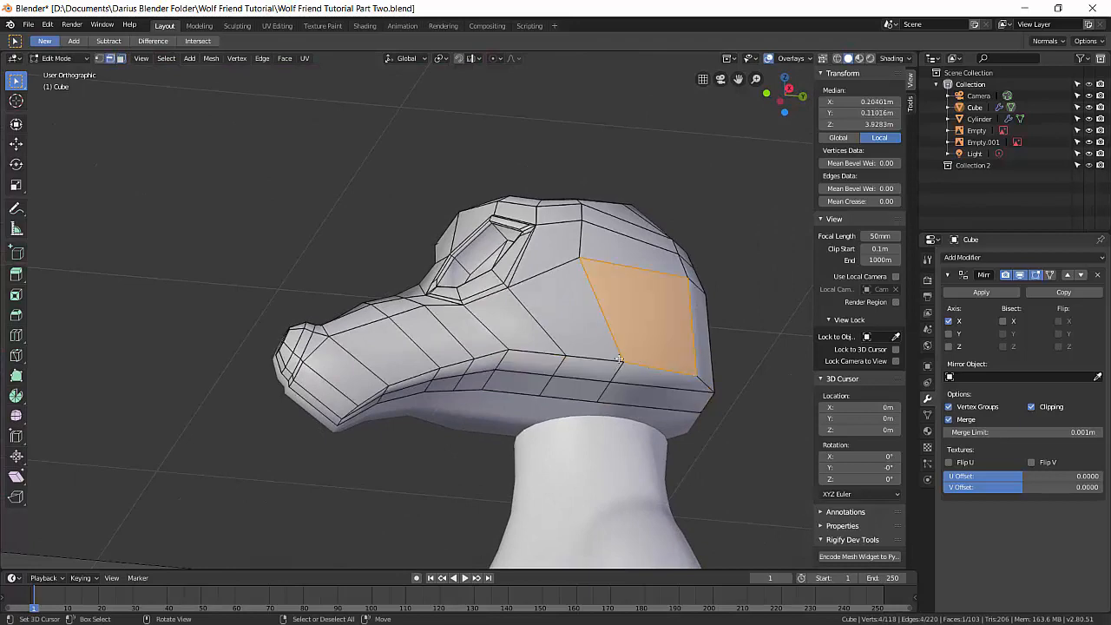
pyautogui.keyDown('alt'); pyautogui.click(545, 352); pyautogui.keyUp('alt')
pyautogui.moveTo(554, 352); pyautogui.dragTo(682, 409, button='middle')
pyautogui.press('h')
pyautogui.hotkey('alt', 'h')
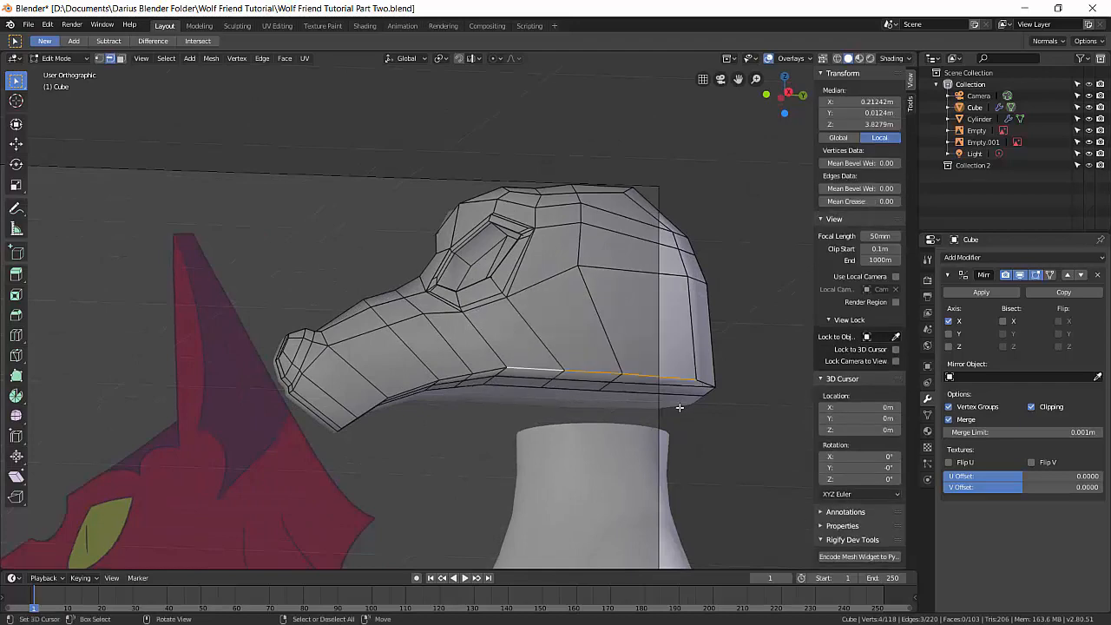
pyautogui.press('g')
pyautogui.press('g')
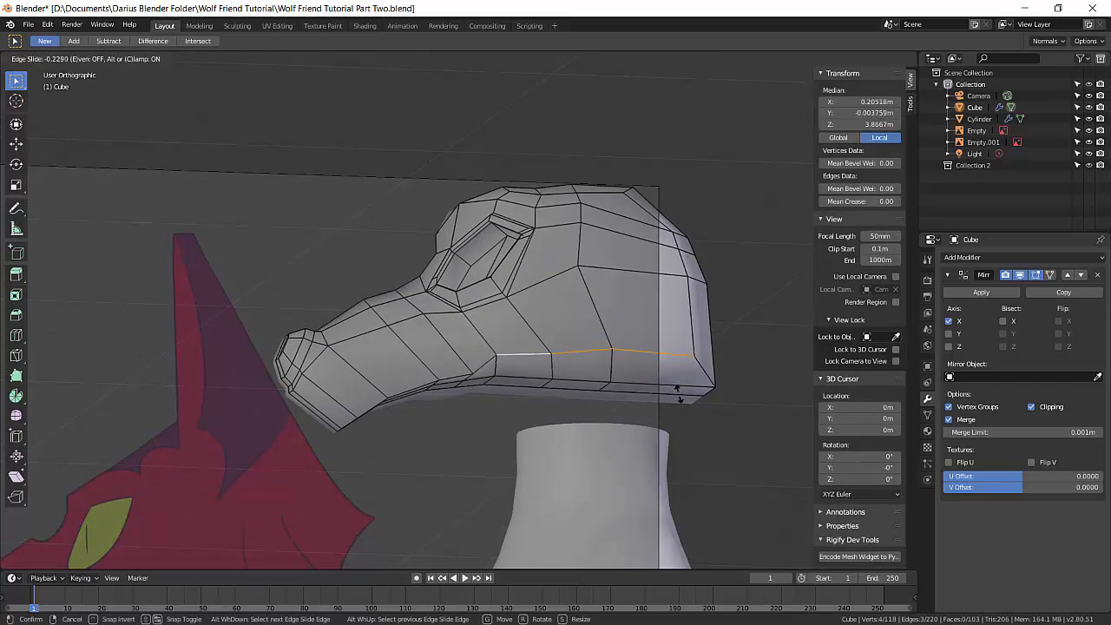
pyautogui.click(678, 389)
pyautogui.moveTo(678, 389); pyautogui.dragTo(663, 345, button='middle')
# - Edge-slide the lower edge at the back of the head upward with a factor of about 0.126
pyautogui.click(651, 342)
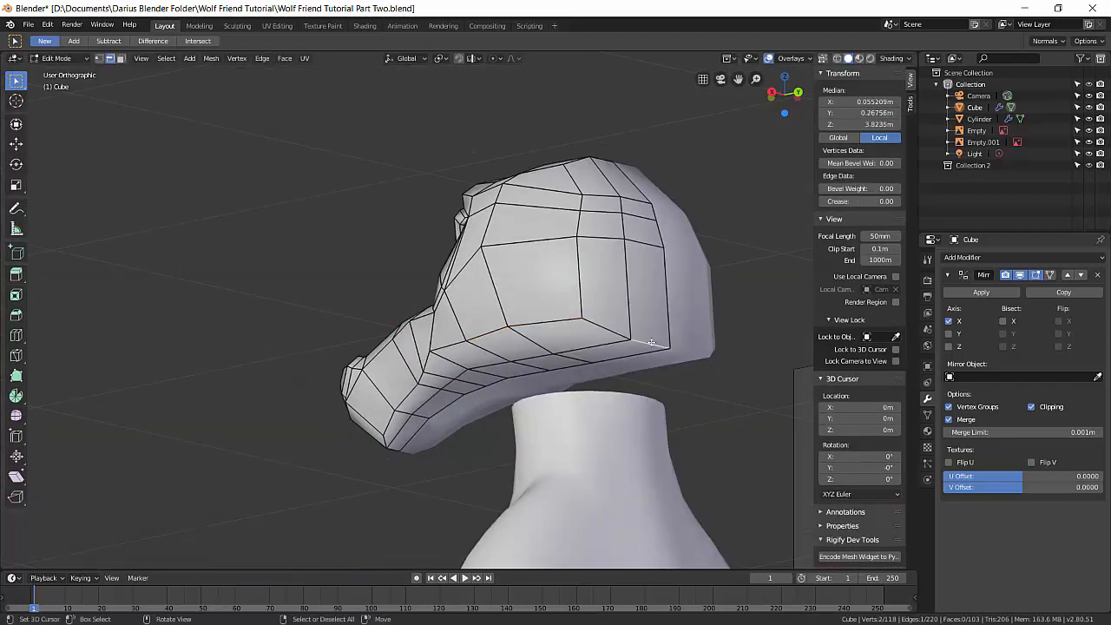
pyautogui.press('g')
pyautogui.press('g')
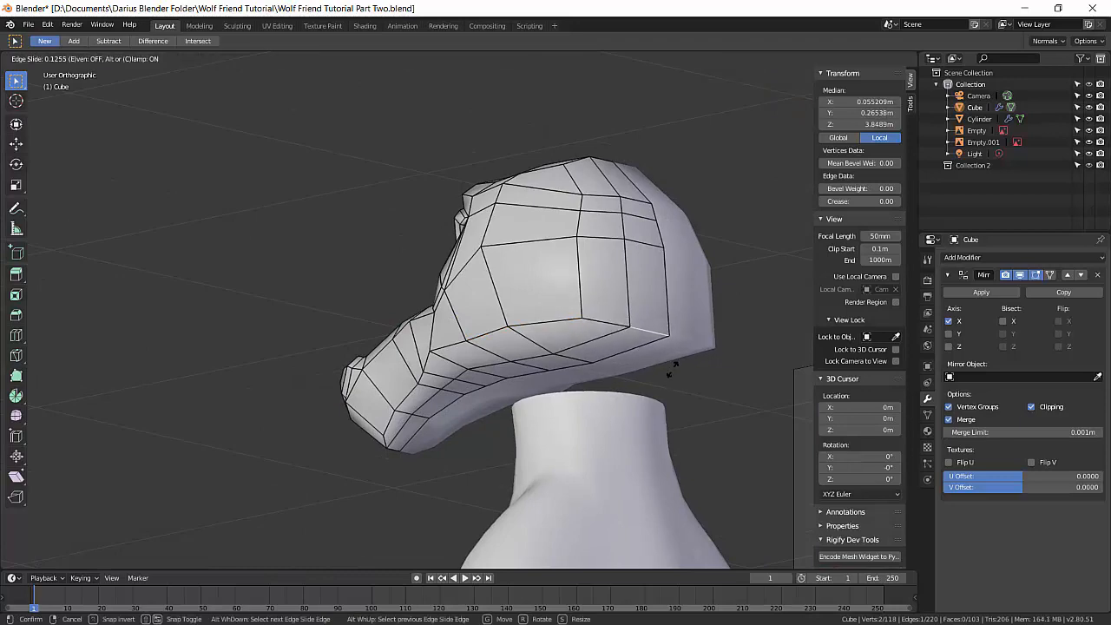
pyautogui.click(670, 373)
pyautogui.moveTo(670, 373); pyautogui.dragTo(598, 398, button='middle')
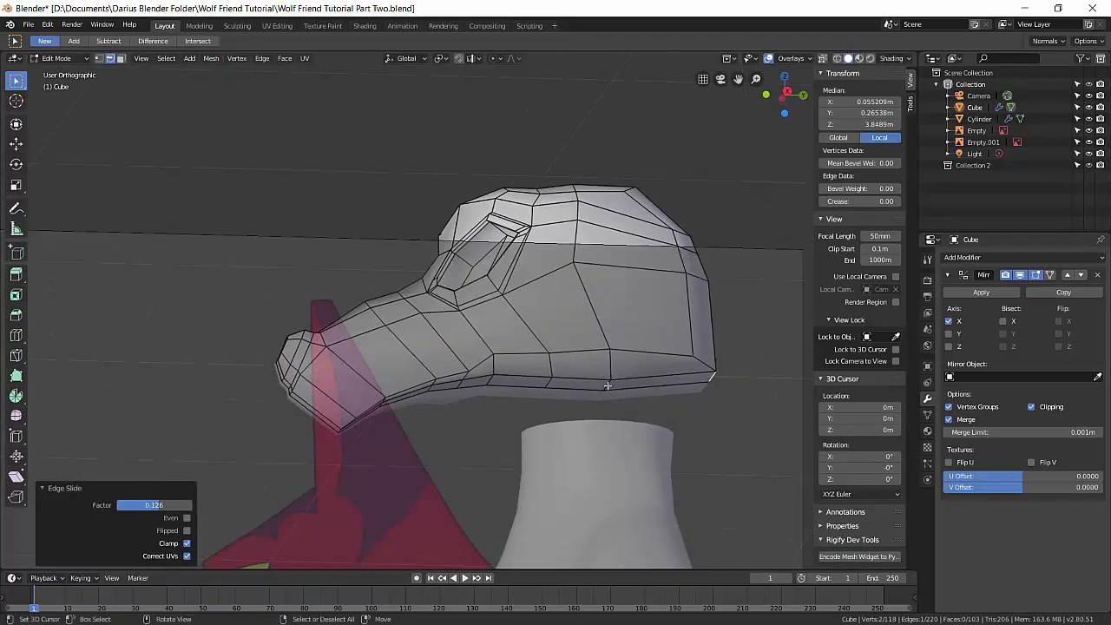
# - Select the six underside faces behind the muzzle and extrude them down about 0.234 m over the neck
pyautogui.click(639, 363)
pyautogui.press('3')
pyautogui.click(643, 368)
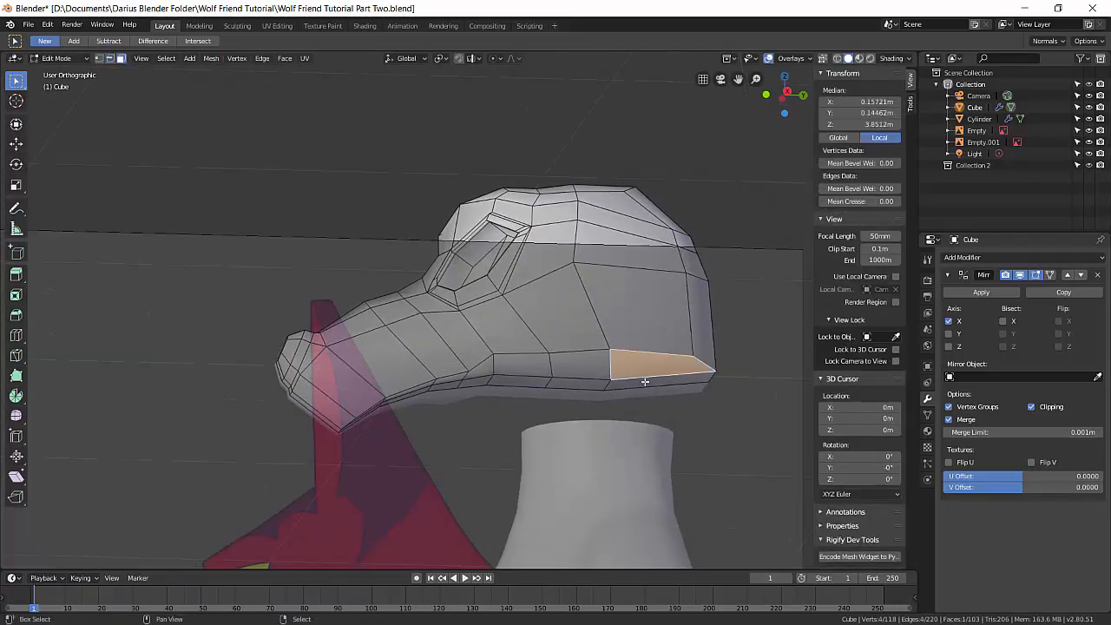
pyautogui.keyDown('shift'); pyautogui.click(644, 385); pyautogui.keyUp('shift')
pyautogui.keyDown('shift'); pyautogui.click(578, 385); pyautogui.keyUp('shift')
pyautogui.keyDown('shift'); pyautogui.click(577, 365); pyautogui.keyUp('shift')
pyautogui.keyDown('shift'); pyautogui.click(521, 365); pyautogui.keyUp('shift')
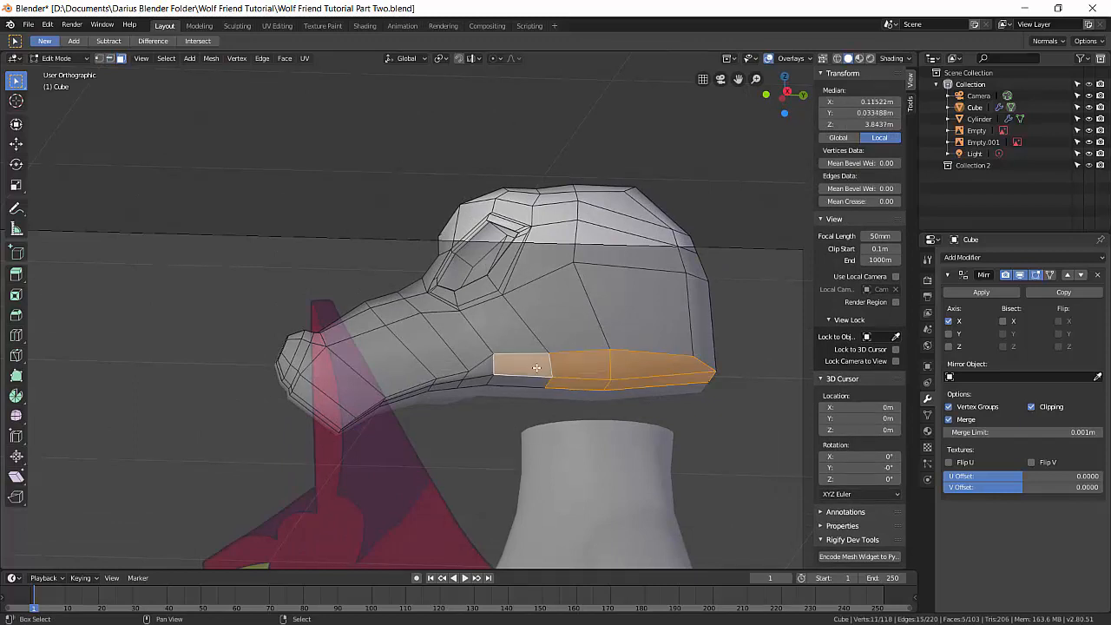
pyautogui.keyDown('shift'); pyautogui.click(535, 380); pyautogui.keyUp('shift')
pyautogui.press('KP_3')
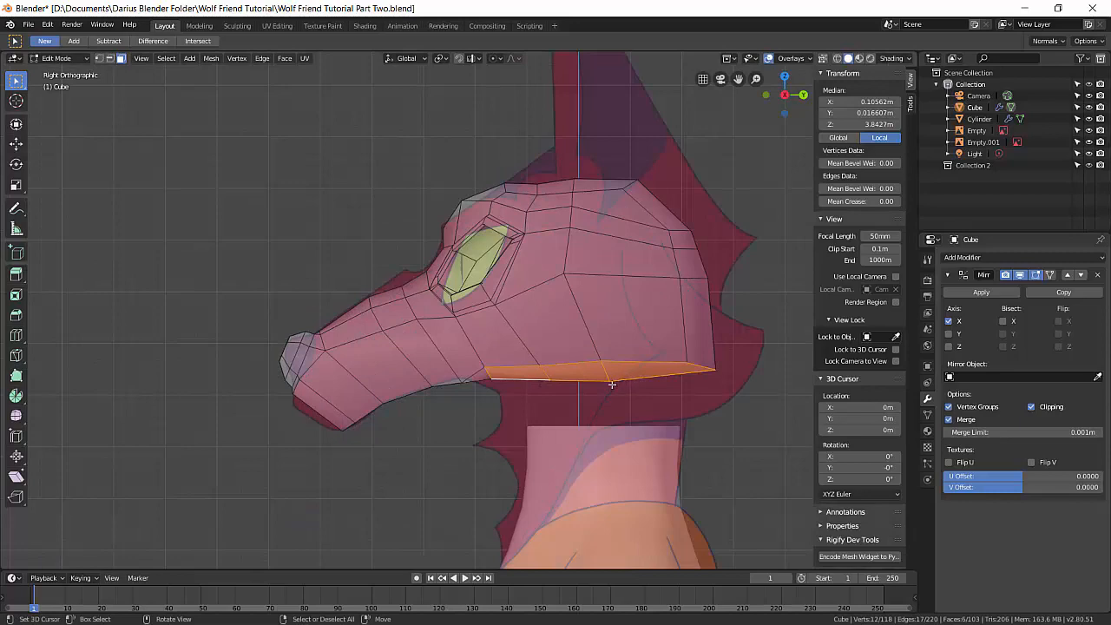
pyautogui.press('e')
pyautogui.click(544, 519)
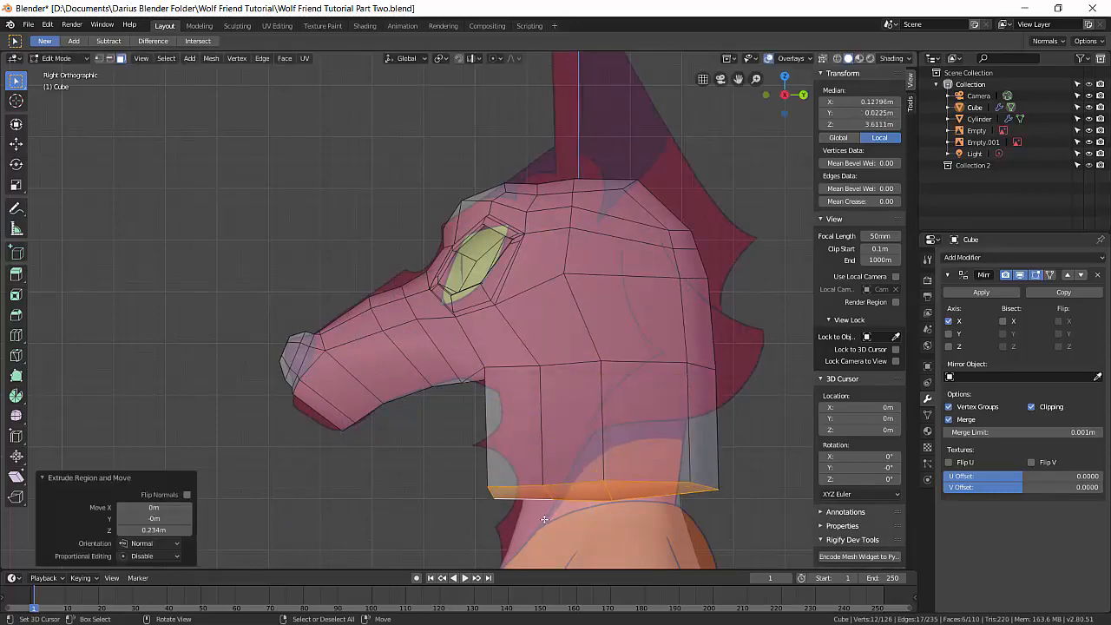
# - Smooth the extruded end faces three times, and move them about -0.058 m in X and -0.017 m in Z
pyautogui.press('KP_1')
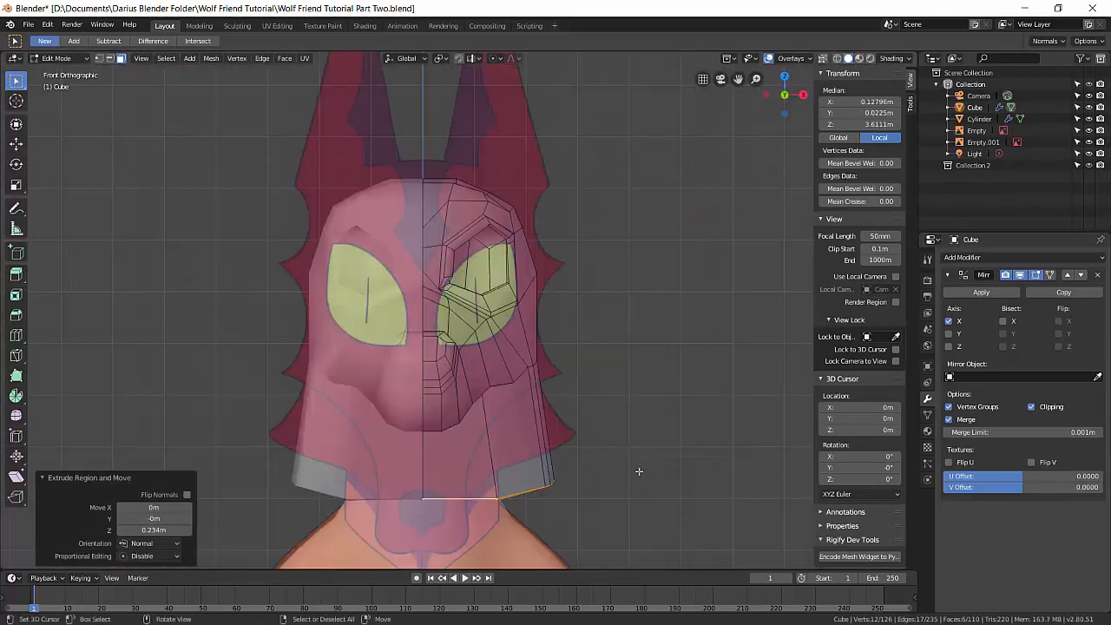
pyautogui.hotkey('alt', 's')
pyautogui.hotkey('alt', 's')
pyautogui.hotkey('alt', 's')
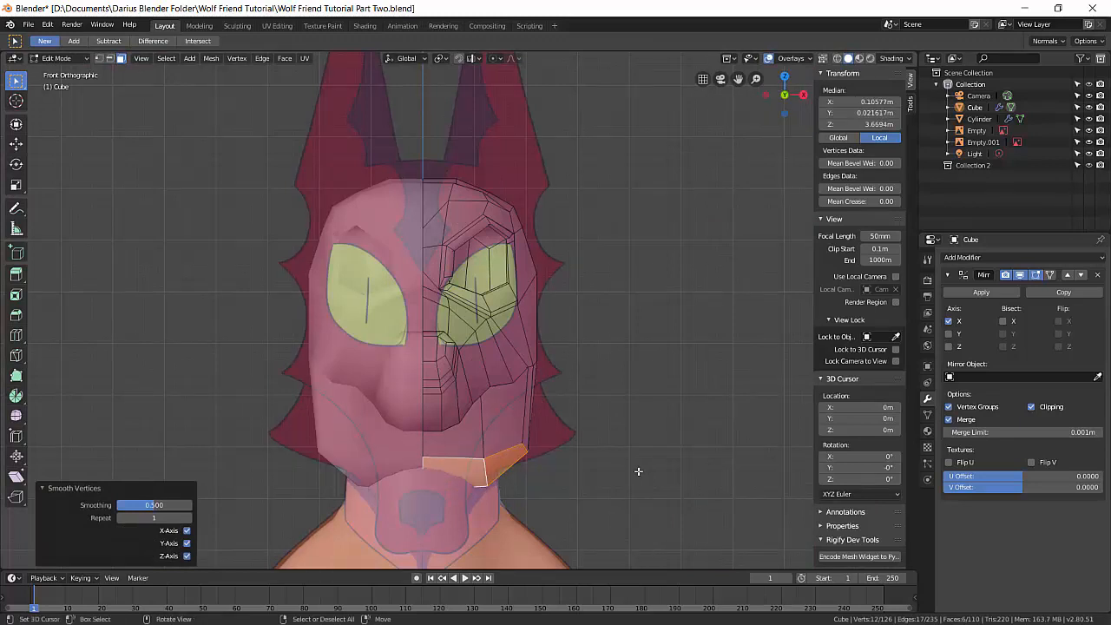
pyautogui.press('g')
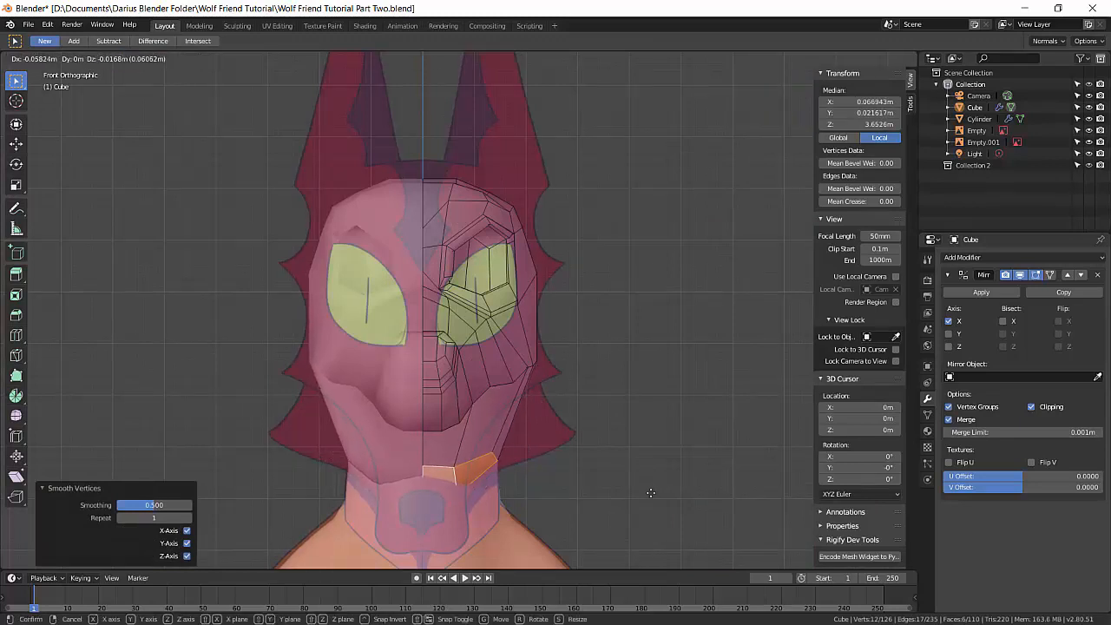
pyautogui.click(650, 491)
# - Delete the six end faces to leave the bottom of the neck extrusion open
pyautogui.moveTo(526, 483); pyautogui.dragTo(450, 474, button='middle')
pyautogui.moveTo(608, 493); pyautogui.dragTo(507, 474, button='middle')
pyautogui.press('x')
pyautogui.click(547, 504)
# - Compare the head and the open neck with the character's front and side reference drawings
pyautogui.scroll(3, 507, 468)
pyautogui.keyDown('alt'); pyautogui.moveTo(508, 433); pyautogui.dragTo(529, 451); pyautogui.keyUp('alt')
pyautogui.press('KP_1')
pyautogui.scroll(-3, 526, 486)
pyautogui.scroll(2, 530, 460)
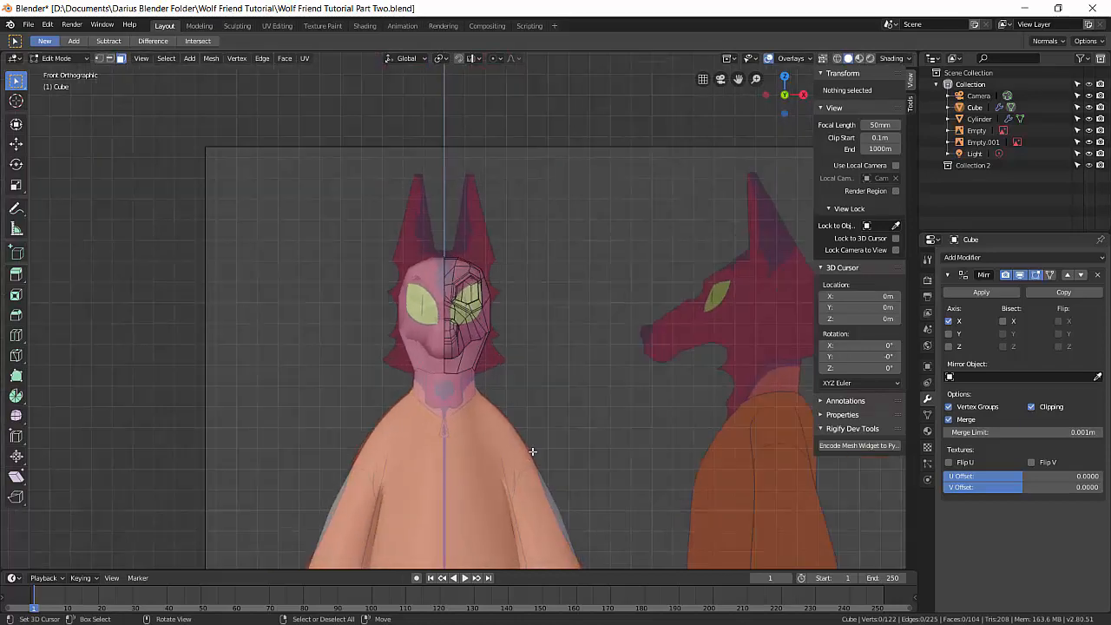
pyautogui.keyDown('shift'); pyautogui.moveTo(531, 467); pyautogui.dragTo(487, 448, button='middle'); pyautogui.keyUp('shift')
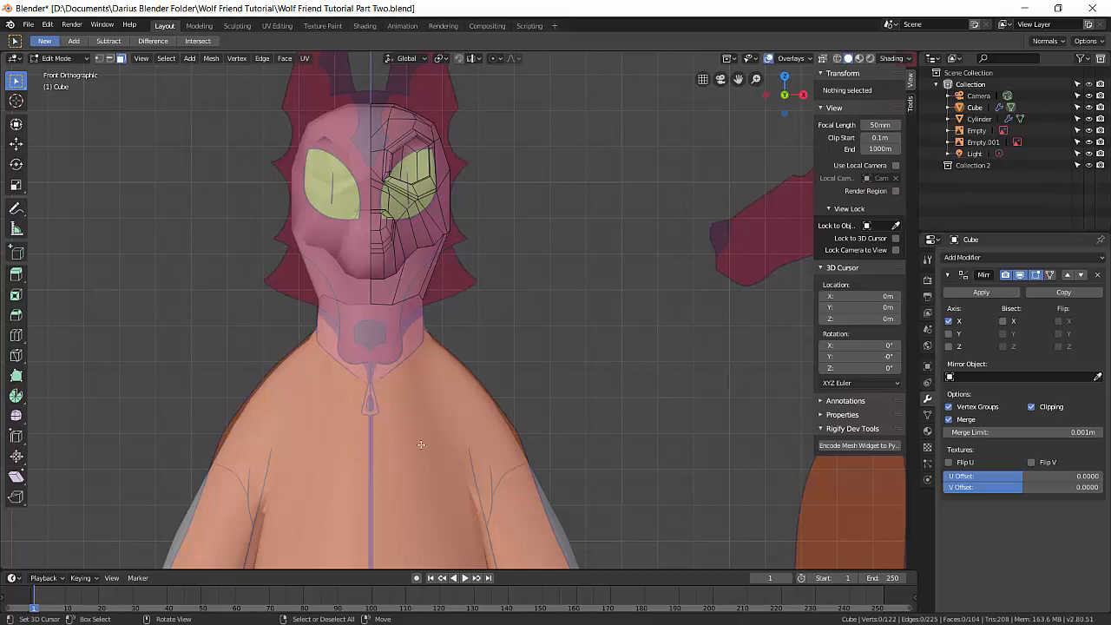
pyautogui.scroll(-3, 421, 445)
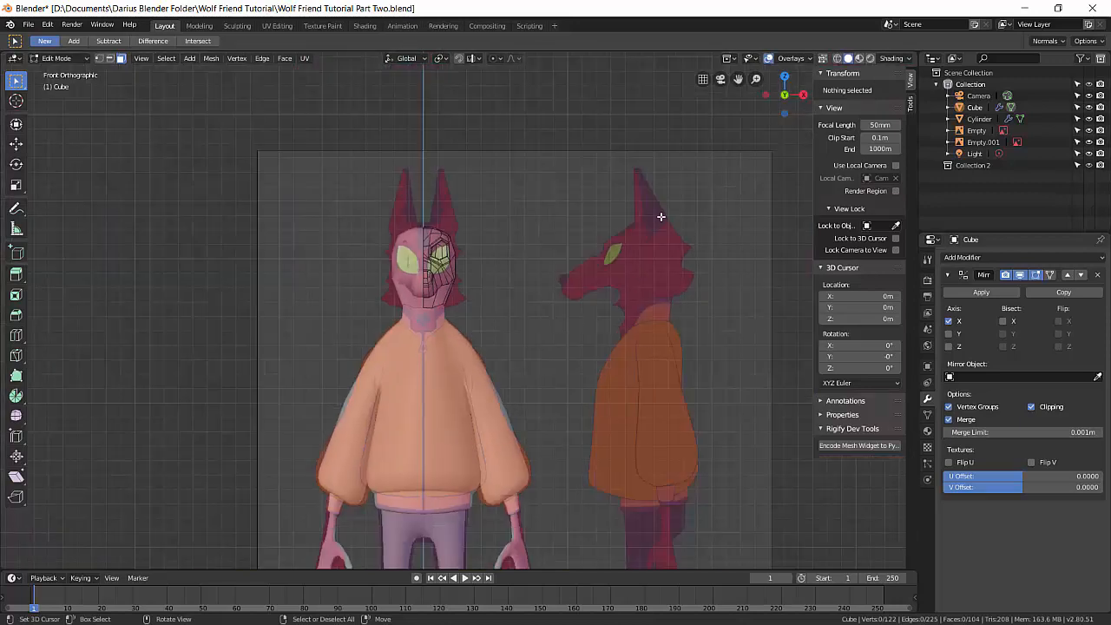
pyautogui.scroll(8, 453, 445)
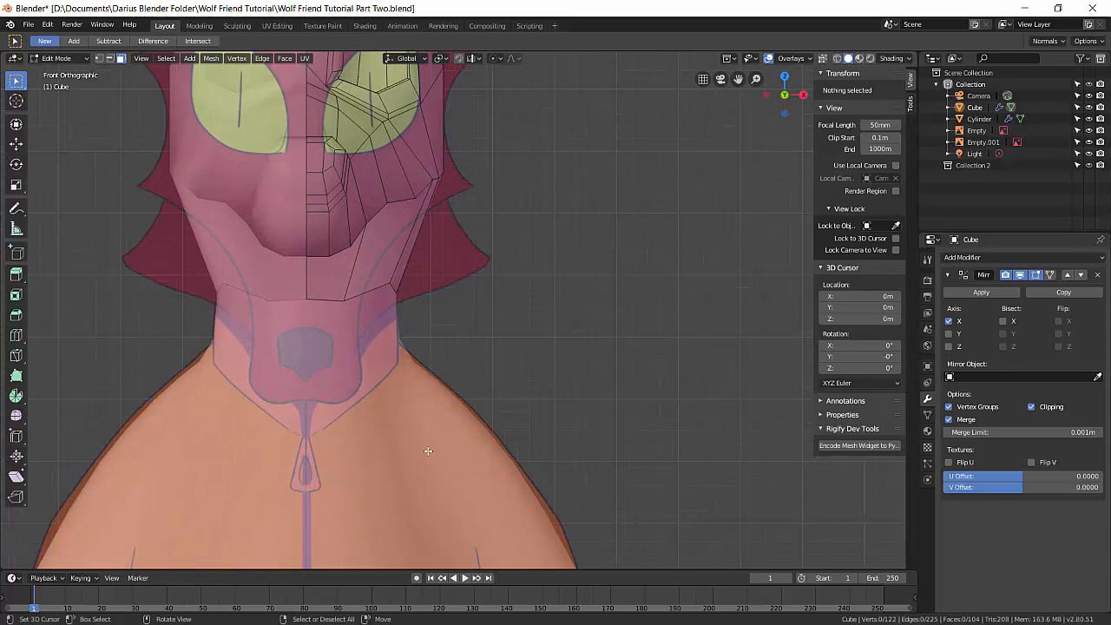
# - Select the open edge loop at the bottom of the neck extrusion and flatten it by scaling to 0 along Z
pyautogui.press('2')
pyautogui.keyDown('alt'); pyautogui.click(371, 294); pyautogui.keyUp('alt')
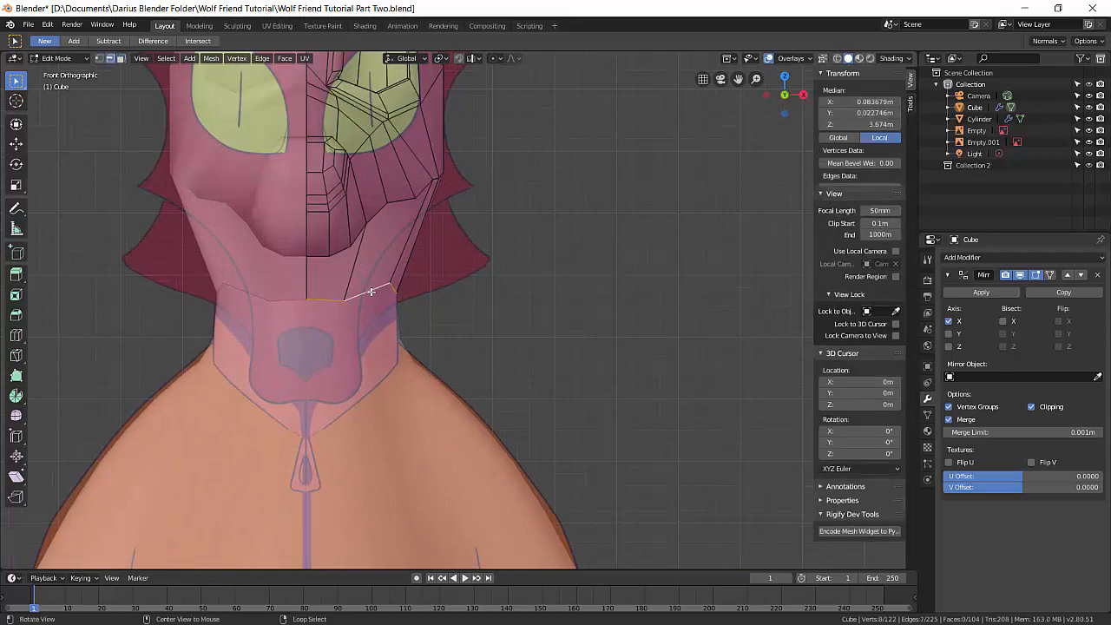
pyautogui.moveTo(372, 293); pyautogui.dragTo(404, 335, button='middle')
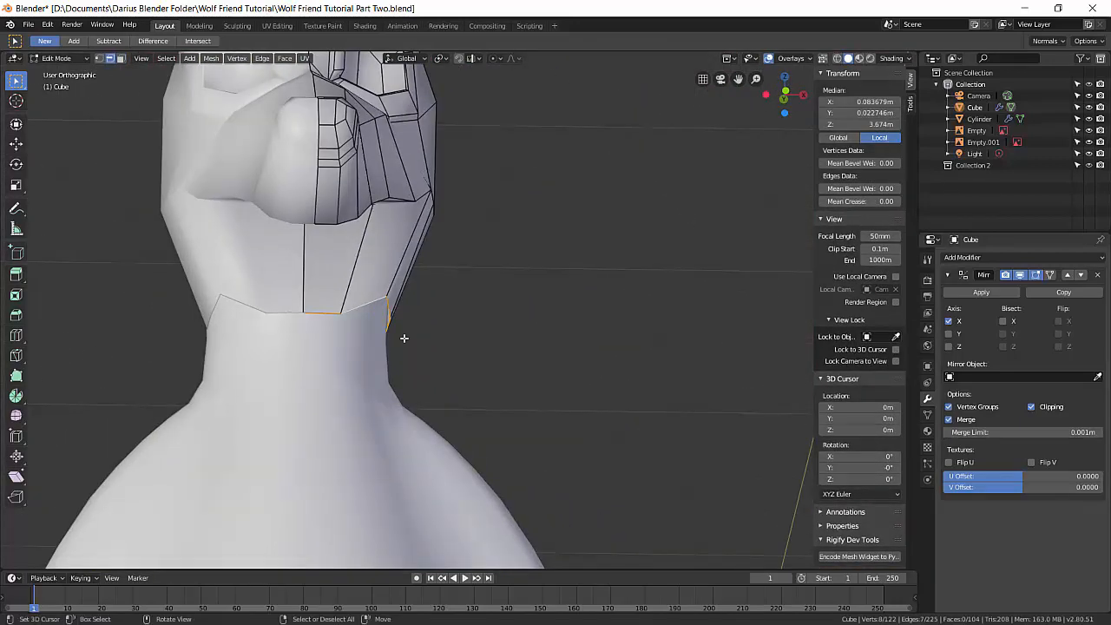
pyautogui.press('s')
pyautogui.press('z')
pyautogui.press('0')
pyautogui.press('Return')
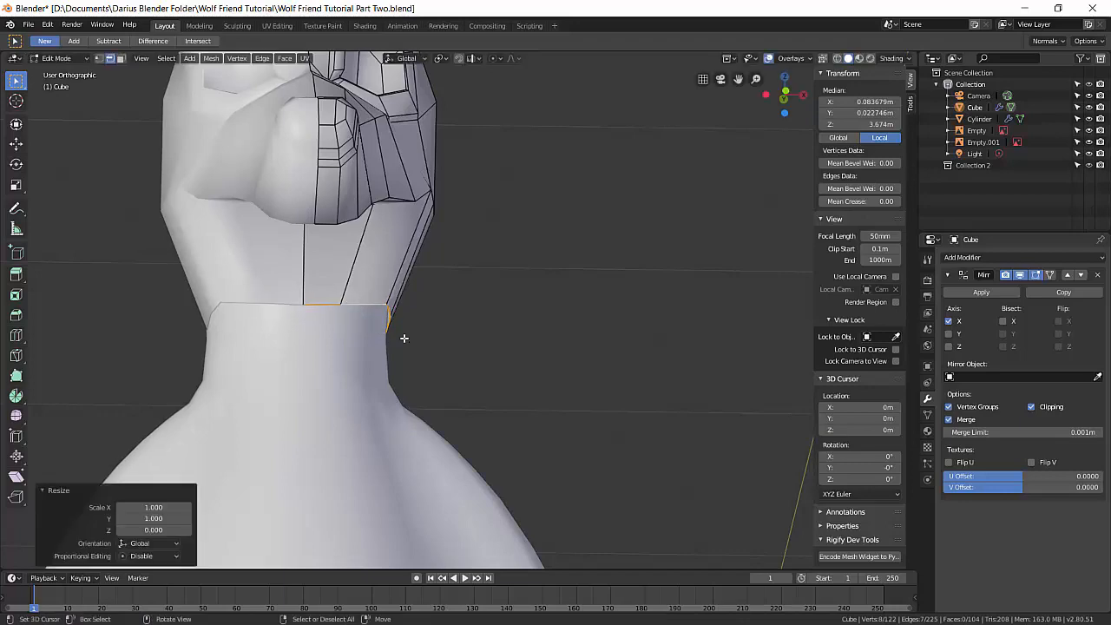
# - Repeat the flattening of the neck's open edge loop with a Z scale of 0
pyautogui.moveTo(418, 400); pyautogui.dragTo(337, 424, button='middle')
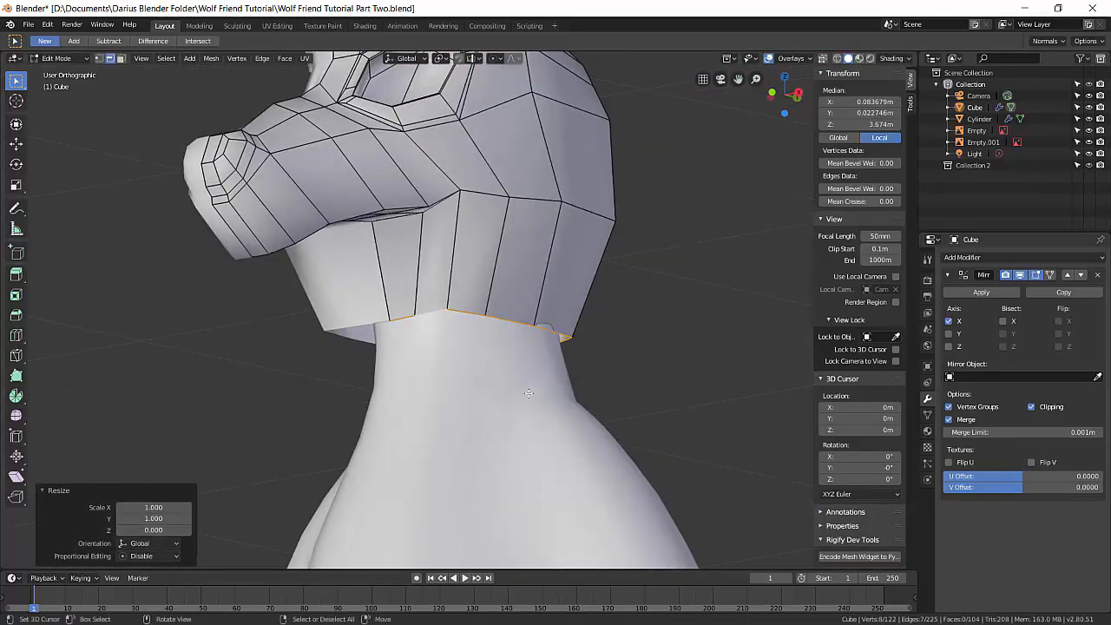
pyautogui.moveTo(526, 389); pyautogui.dragTo(528, 400, button='middle')
pyautogui.write('sz')
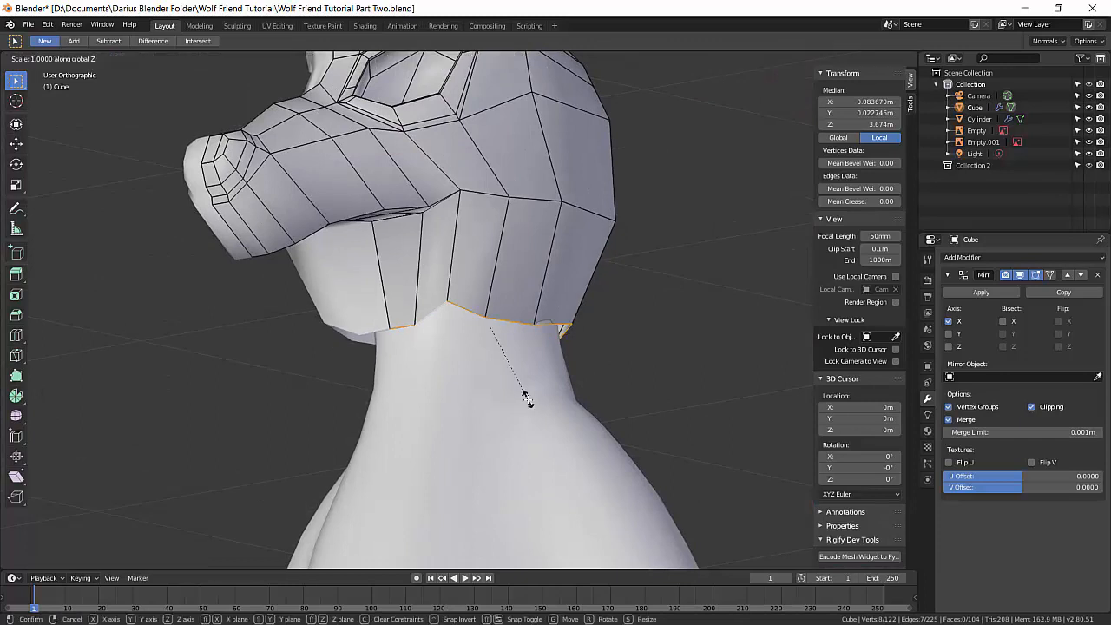
pyautogui.write('0')
pyautogui.press('Return')
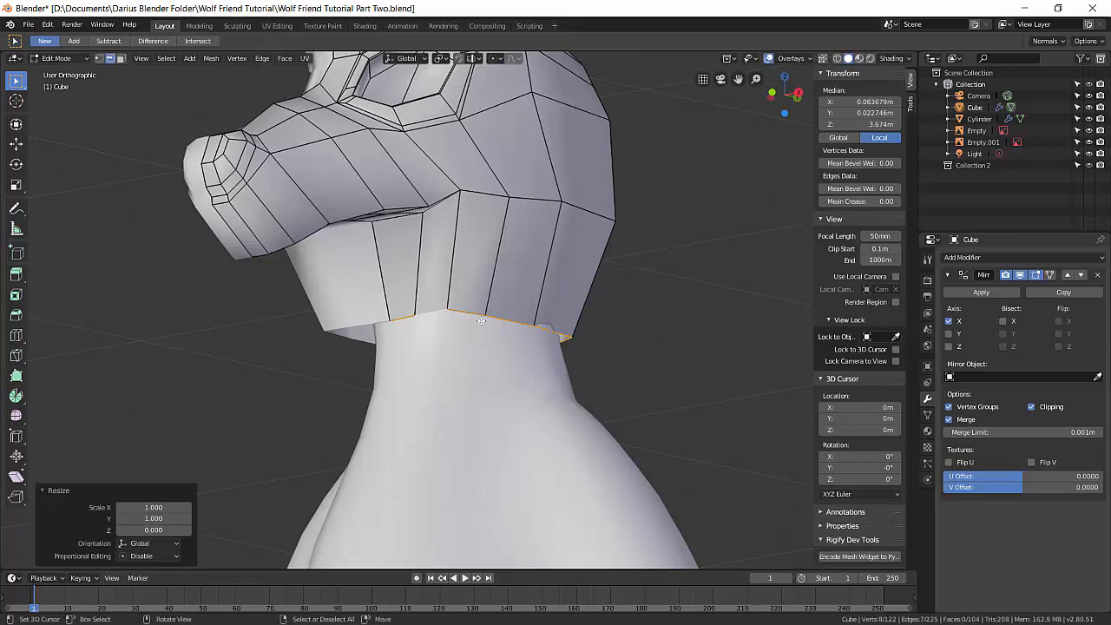
# - Scale down the neck's open edge loop and smooth its vertices with a smoothing of 0.5
pyautogui.moveTo(446, 382); pyautogui.dragTo(484, 403, button='middle')
pyautogui.press('s')
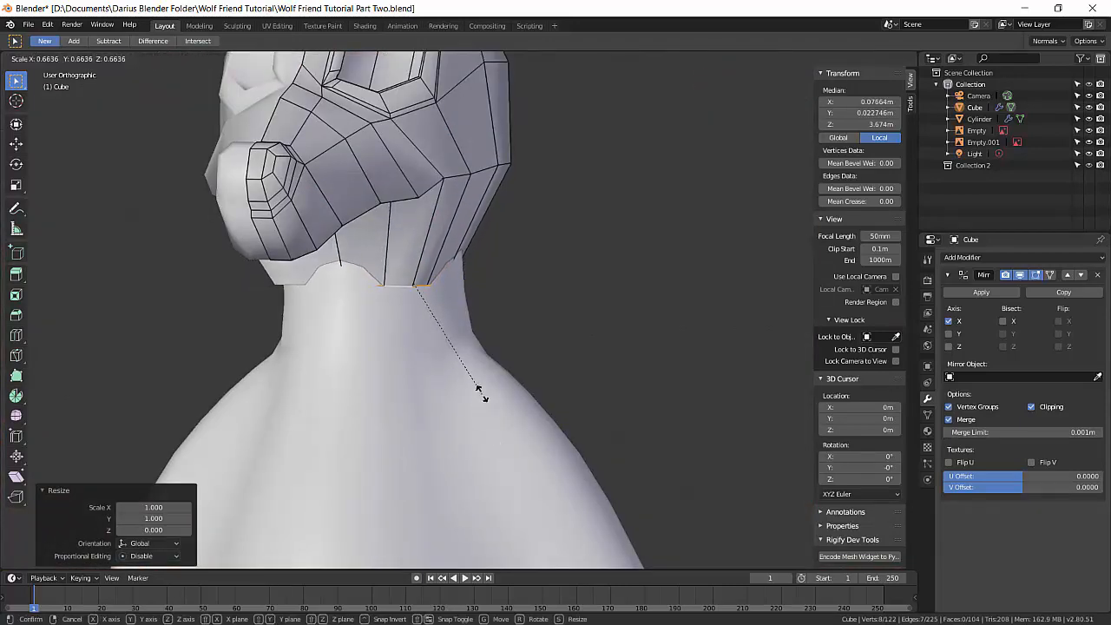
pyautogui.click(487, 405)
pyautogui.hotkey('alt', 's')
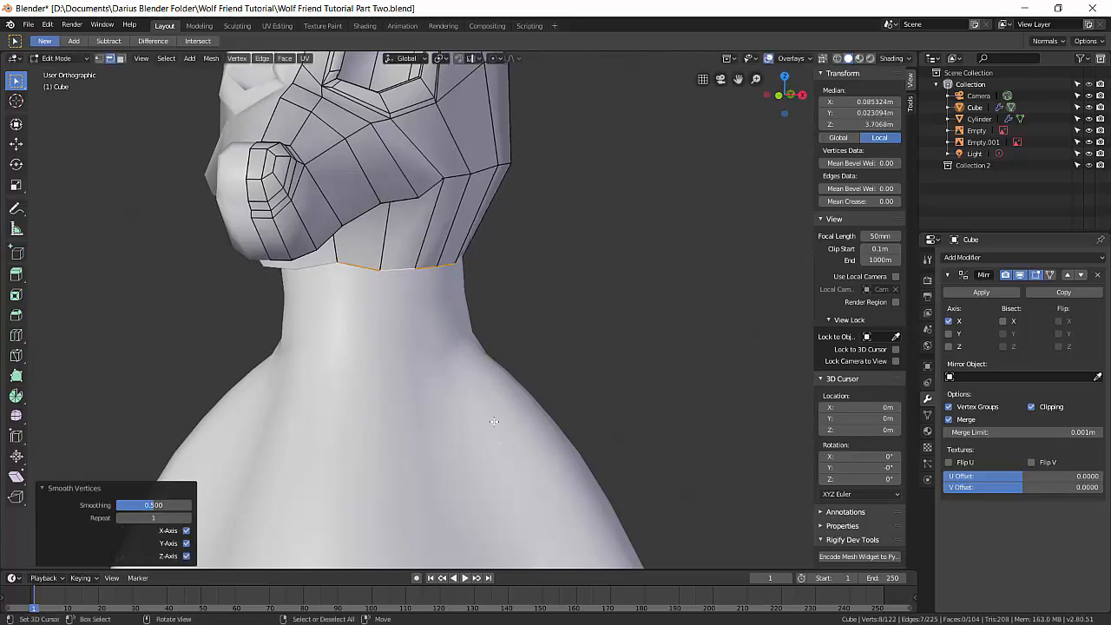
# - Move the neck's open edge loop about 0.0037 m in Y and -0.053 m in Z against the side reference
pyautogui.press('KP_3')
pyautogui.press('g')
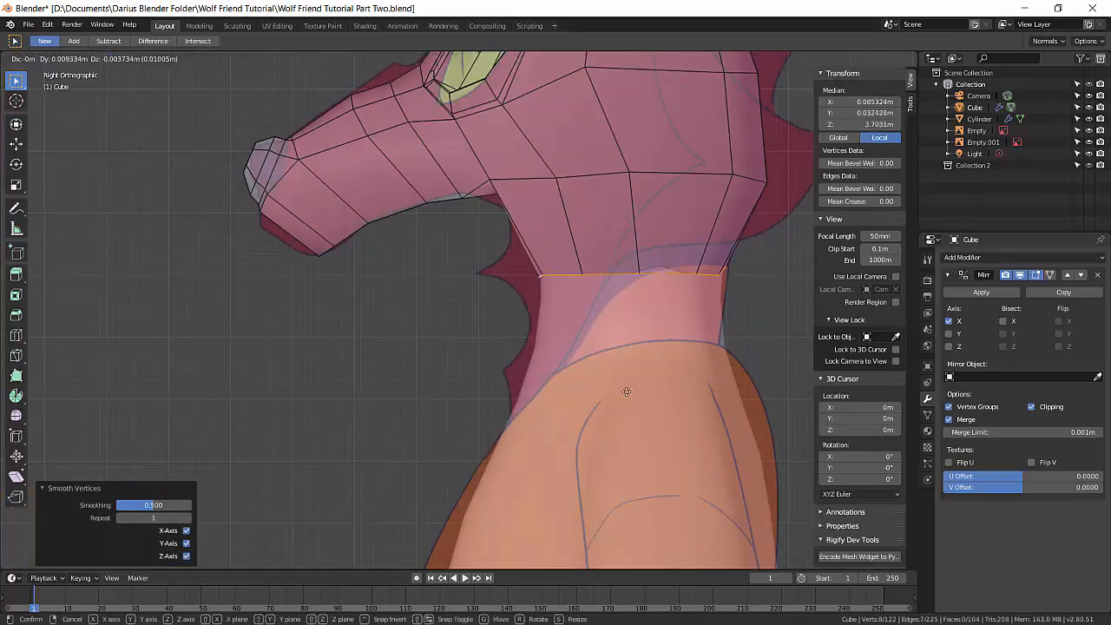
pyautogui.click(603, 439)
pyautogui.scroll(-5, 603, 439)
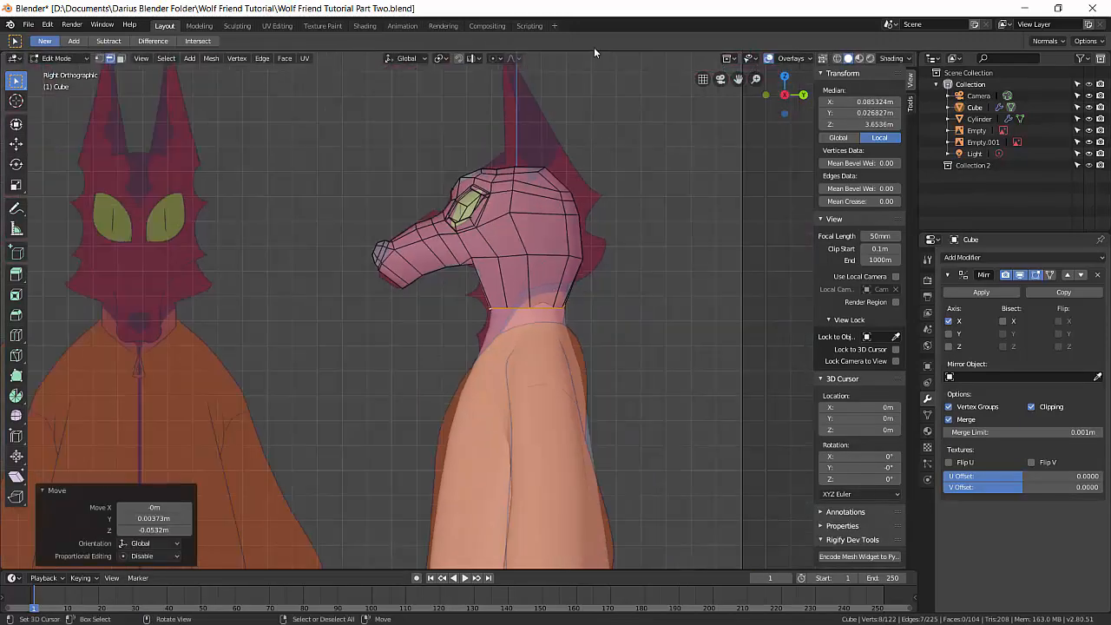
pyautogui.scroll(-4, 509, 190)
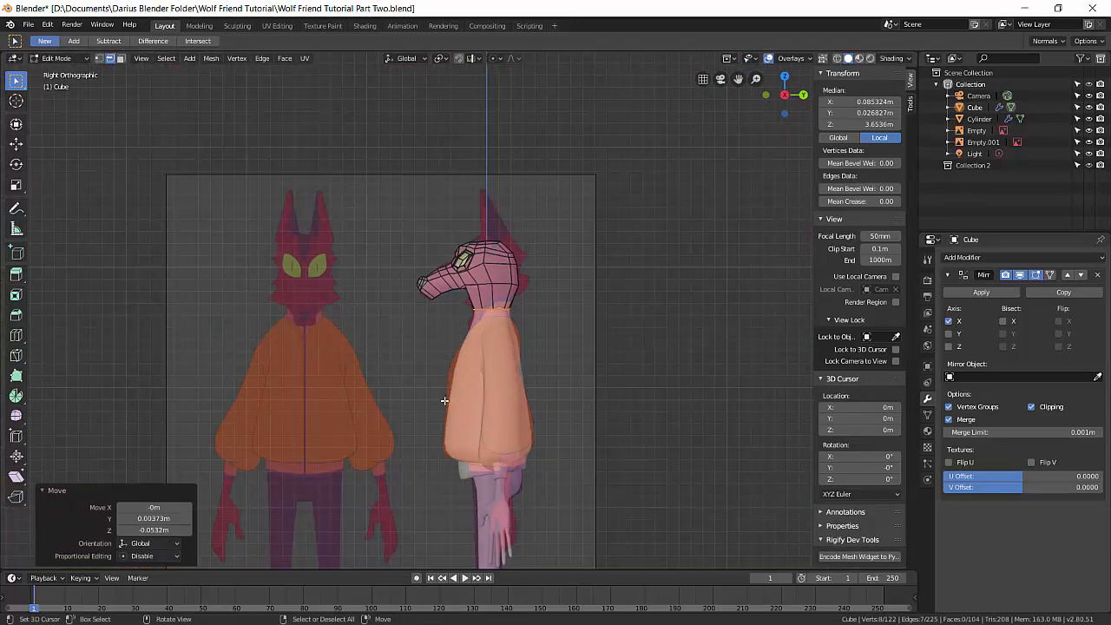
# - Scale down the neck's open edge loop, nudge it about 0.002 m in X and -0.004 m in Z, and adjust it against the side reference
pyautogui.moveTo(444, 401); pyautogui.dragTo(467, 413, button='middle')
pyautogui.scroll(8, 466, 414)
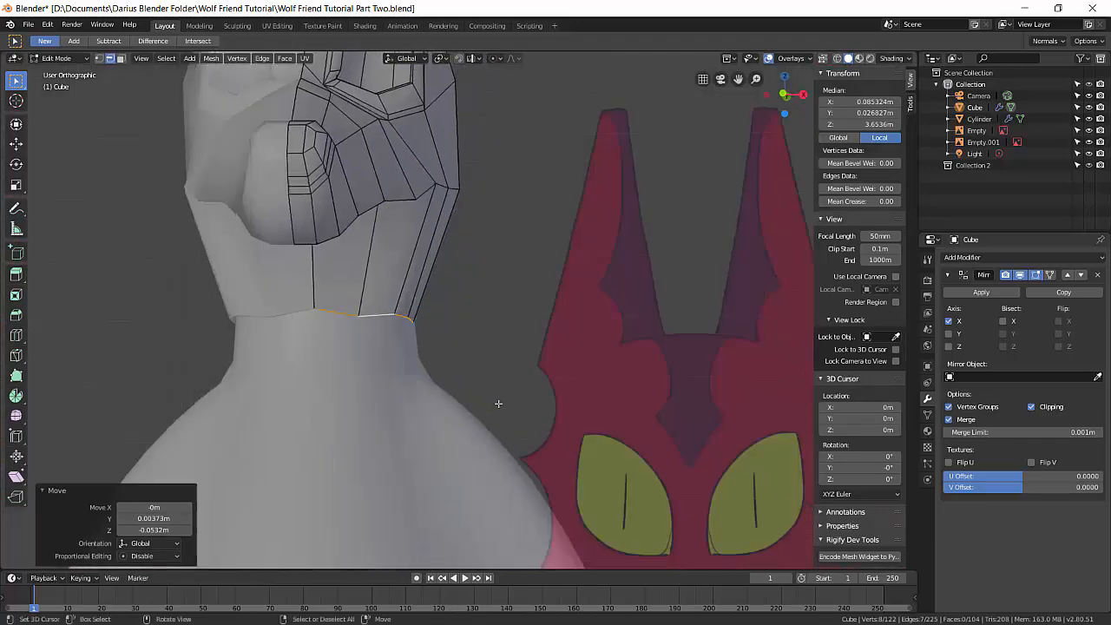
pyautogui.press('s')
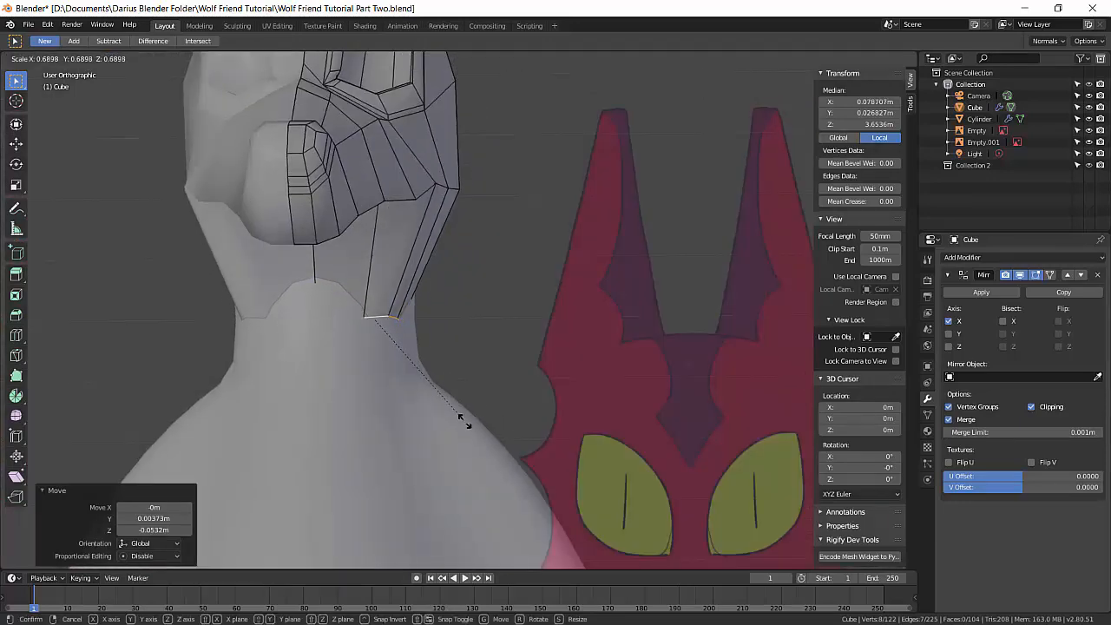
pyautogui.click(492, 426)
pyautogui.press('g')
pyautogui.click(493, 428)
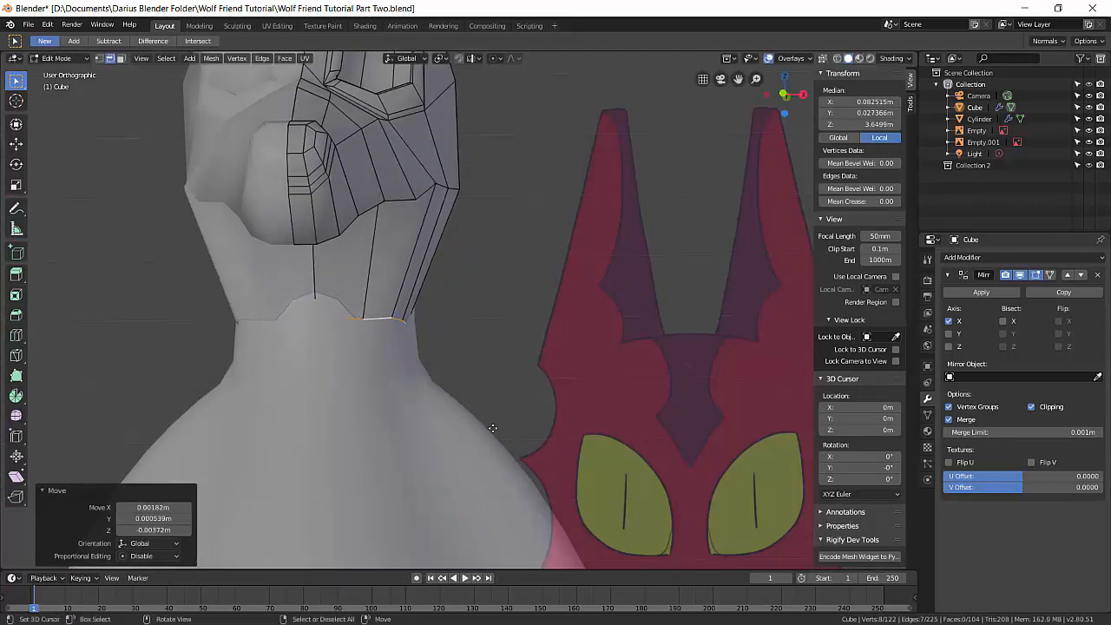
pyautogui.press('KP_3')
pyautogui.press('g')
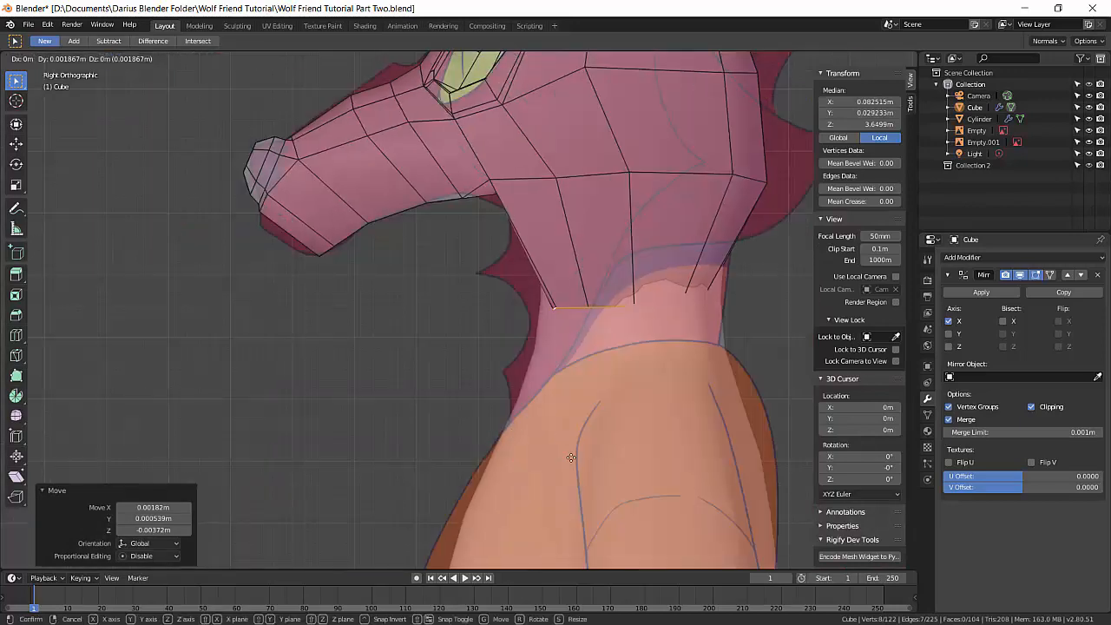
pyautogui.click(576, 460)
# - Slide the vertical edge running from the jaw corner down the side of the neck by a factor of 0.381
pyautogui.moveTo(480, 447); pyautogui.dragTo(512, 414, button='middle')
pyautogui.hotkey('ctrl', 'r')
pyautogui.moveTo(515, 270); pyautogui.dragTo(506, 323, button='middle')
pyautogui.click(499, 275)
pyautogui.click(508, 275)
# - Select the chain of edges along the muzzle's lower border from the jaw corner to the front of the mouth
pyautogui.scroll(-8, 515, 405)
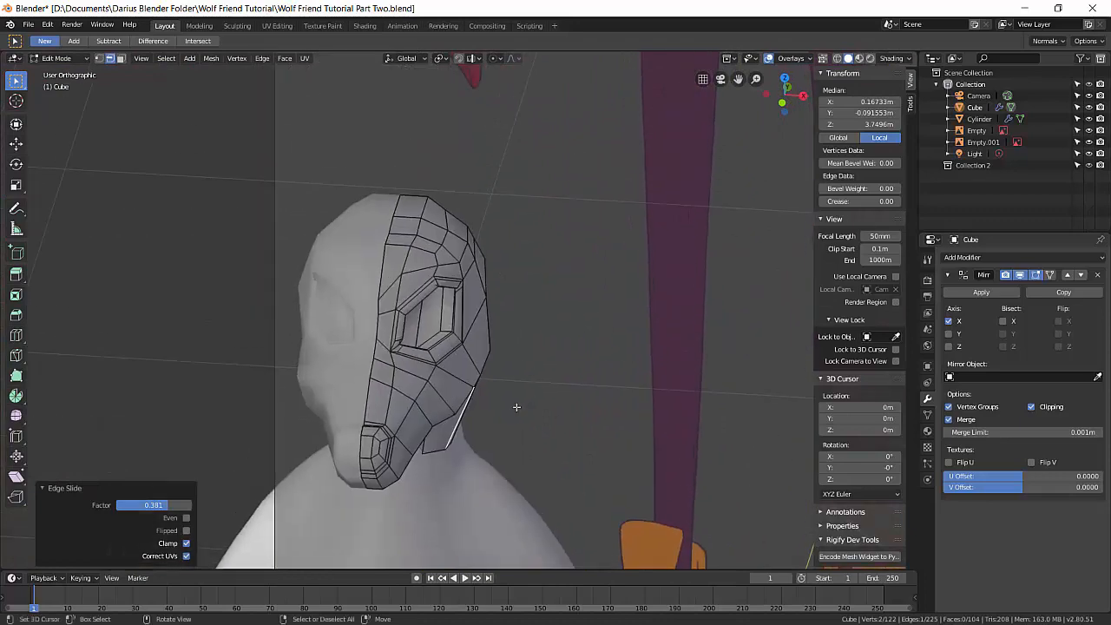
pyautogui.moveTo(509, 404); pyautogui.dragTo(546, 401, button='middle')
pyautogui.scroll(6, 396, 377)
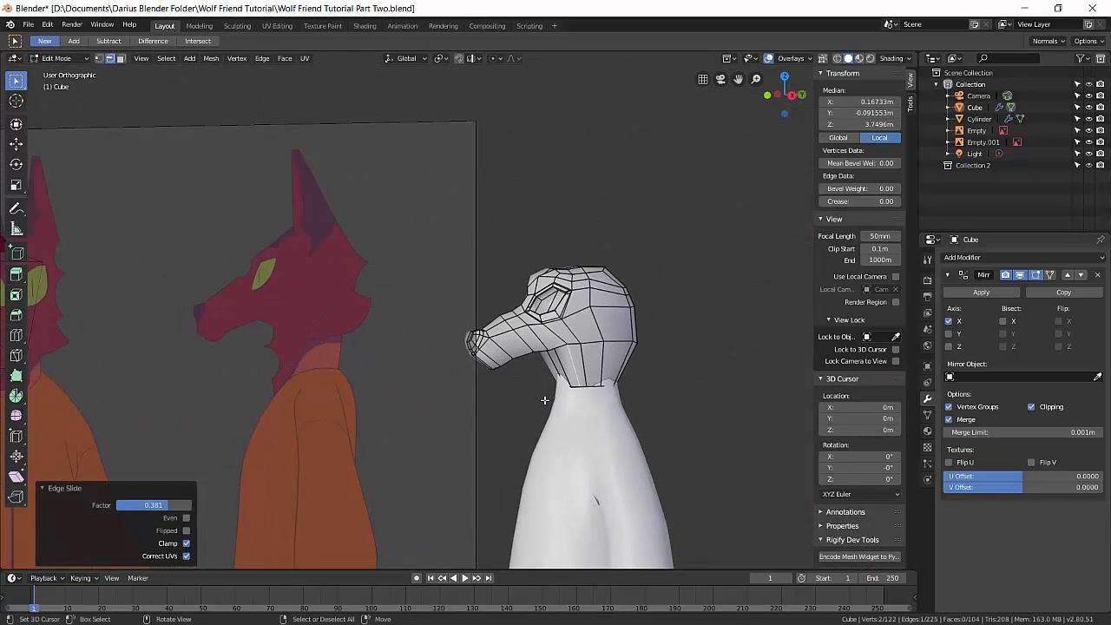
pyautogui.keyDown('alt'); pyautogui.moveTo(545, 400); pyautogui.dragTo(542, 436, button='middle'); pyautogui.keyUp('alt')
pyautogui.scroll(5, 542, 400)
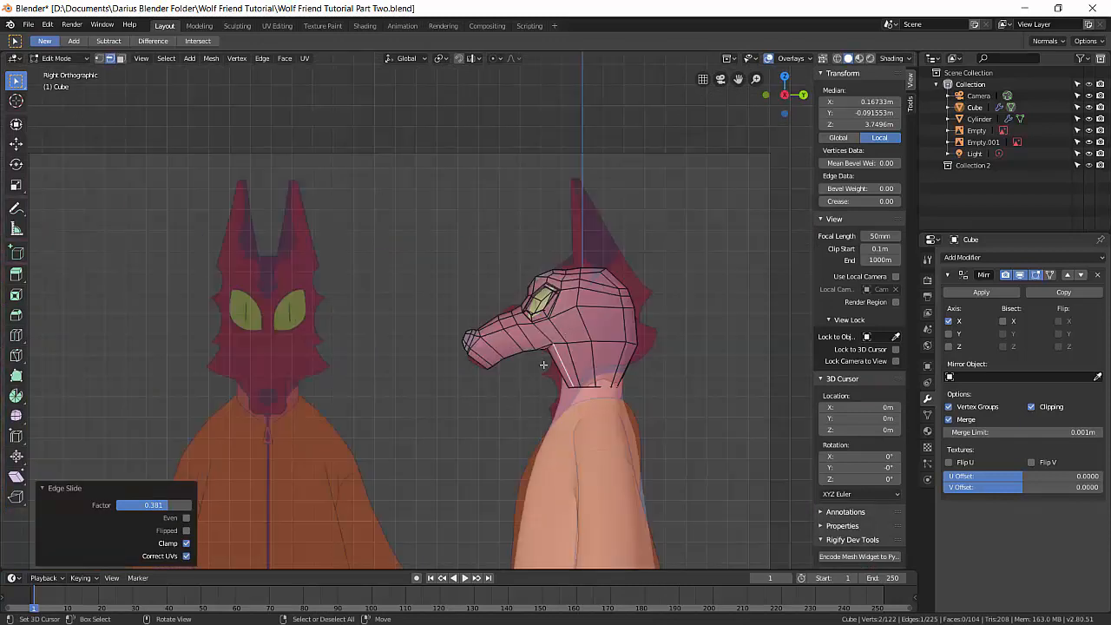
pyautogui.keyDown('shift'); pyautogui.moveTo(573, 395); pyautogui.dragTo(386, 343, button='middle'); pyautogui.keyUp('shift')
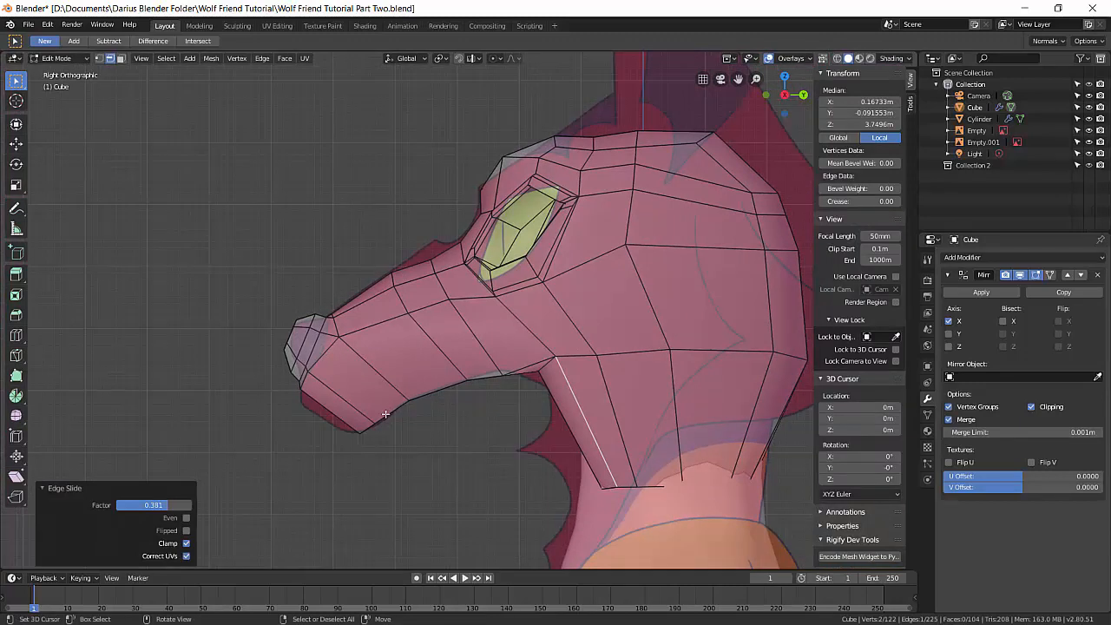
pyautogui.hotkey('alt', 'z')
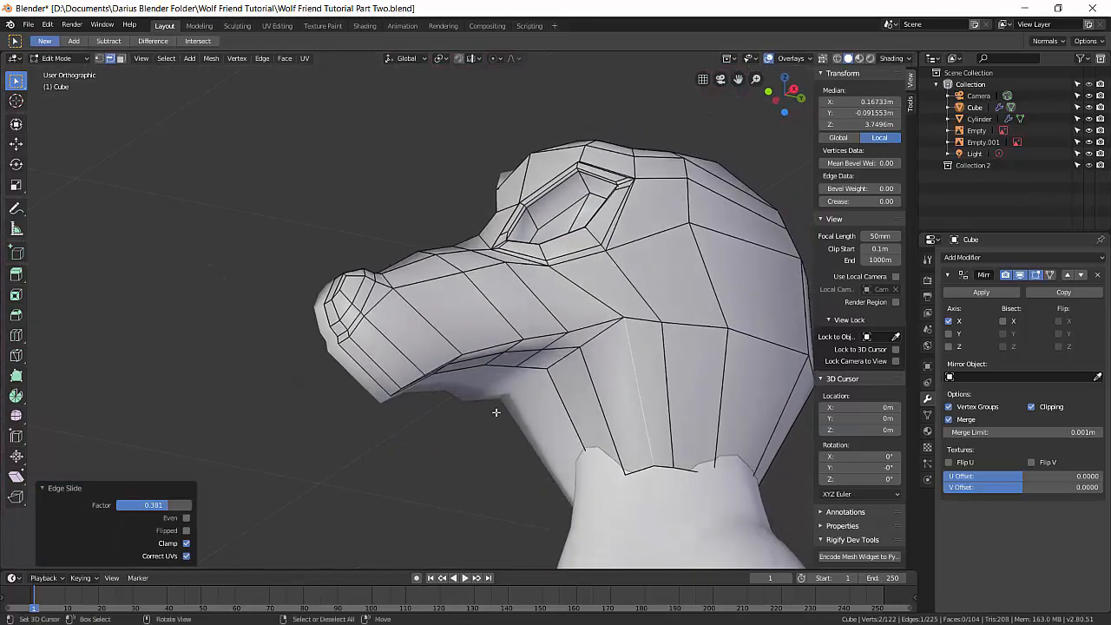
pyautogui.moveTo(497, 413); pyautogui.dragTo(662, 286, button='middle')
pyautogui.click(631, 261)
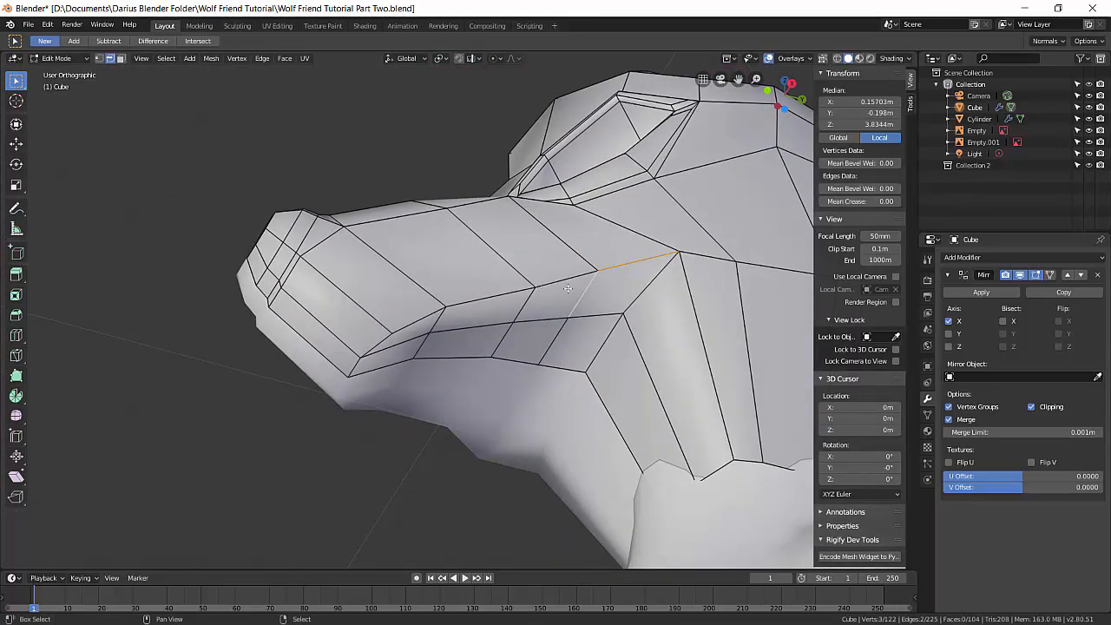
pyautogui.keyDown('shift'); pyautogui.click(553, 284); pyautogui.keyUp('shift')
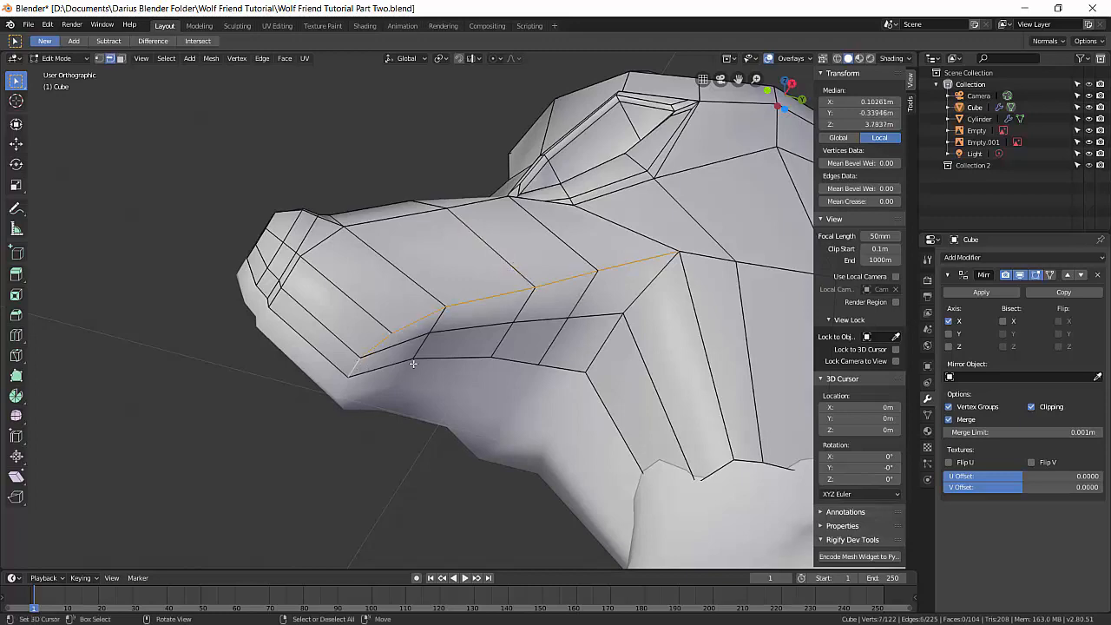
pyautogui.moveTo(413, 364); pyautogui.dragTo(614, 356, button='middle')
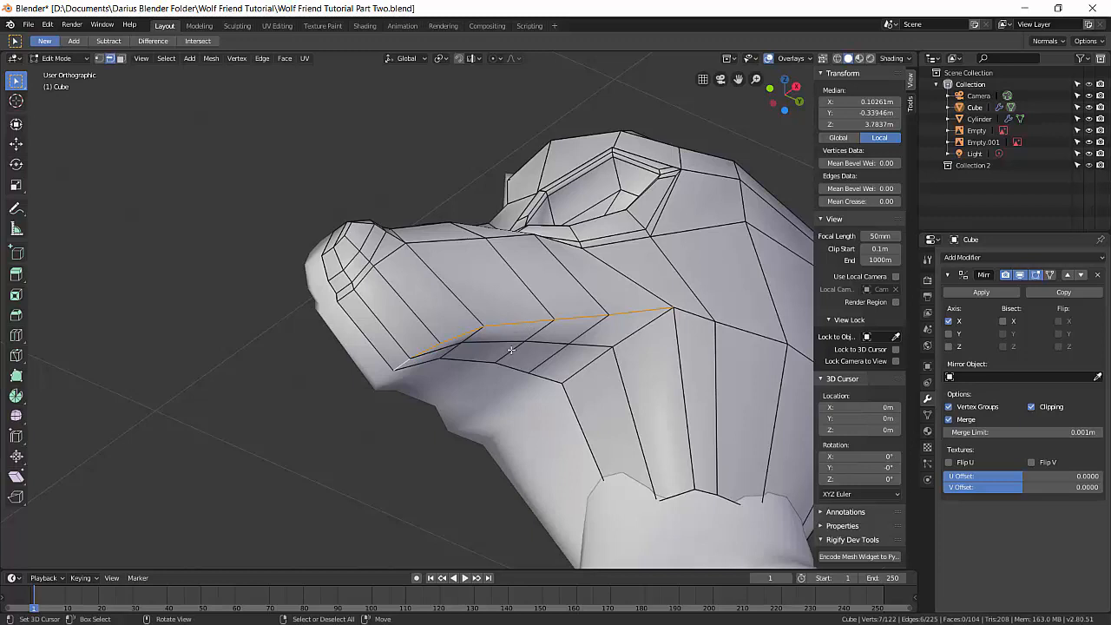
# - Try to rip the mesh open along the selected mouth edges, including the one ending at the jaw corner
pyautogui.press('e')
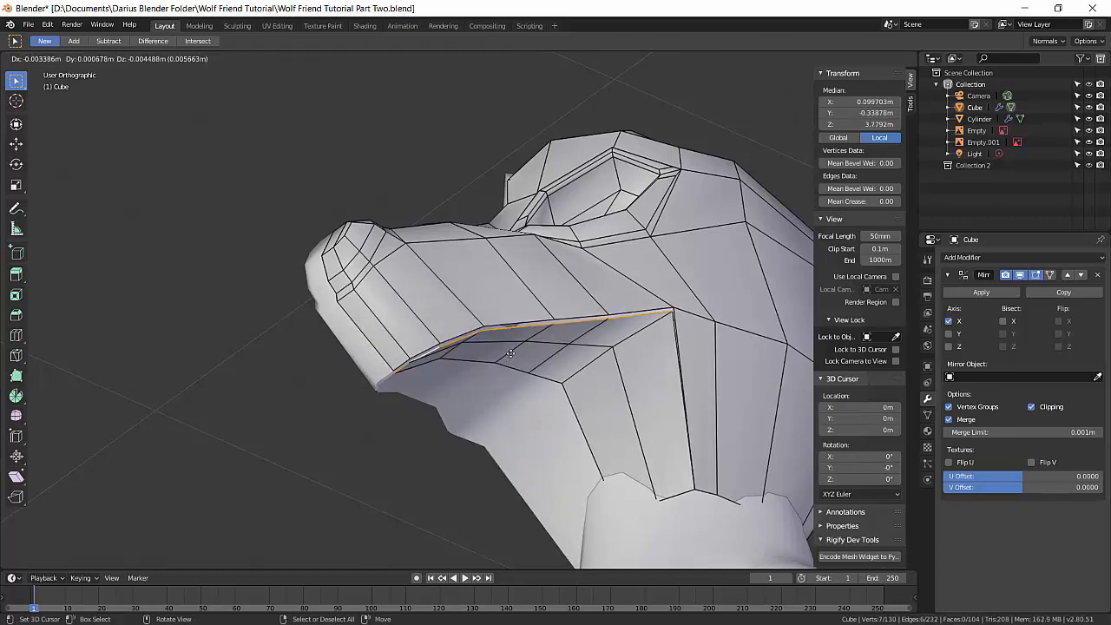
pyautogui.click(510, 353)
pyautogui.hotkey('ctrl', 'z')
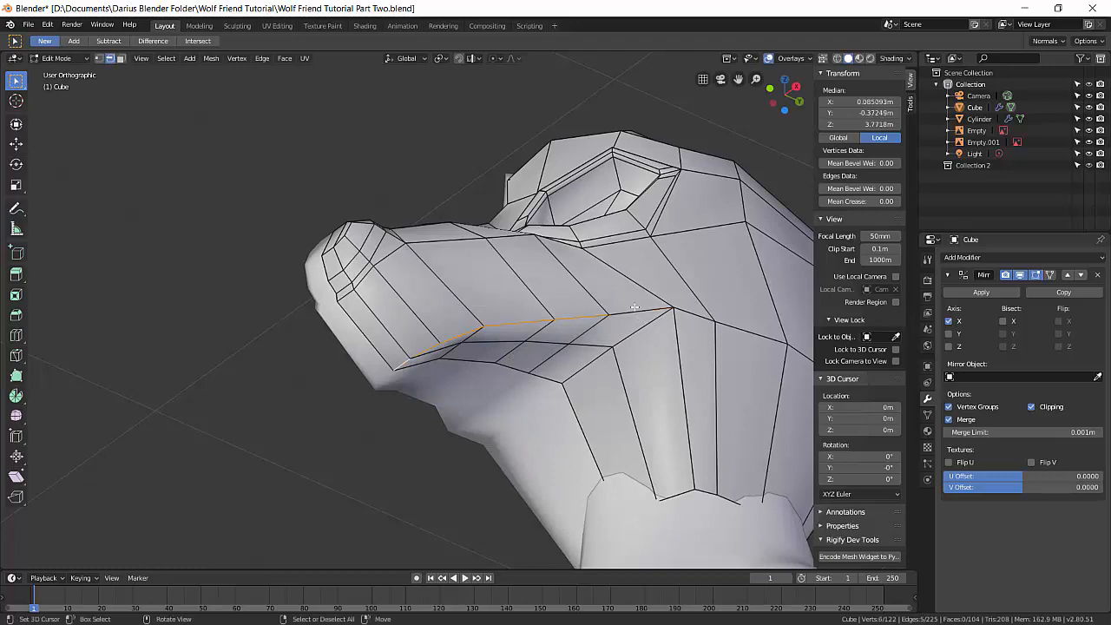
# - Rip the mesh along the five mouth edges short of the jaw corner, offsetting them about 0.008 m in Y and -0.008 m in Z
pyautogui.press('e')
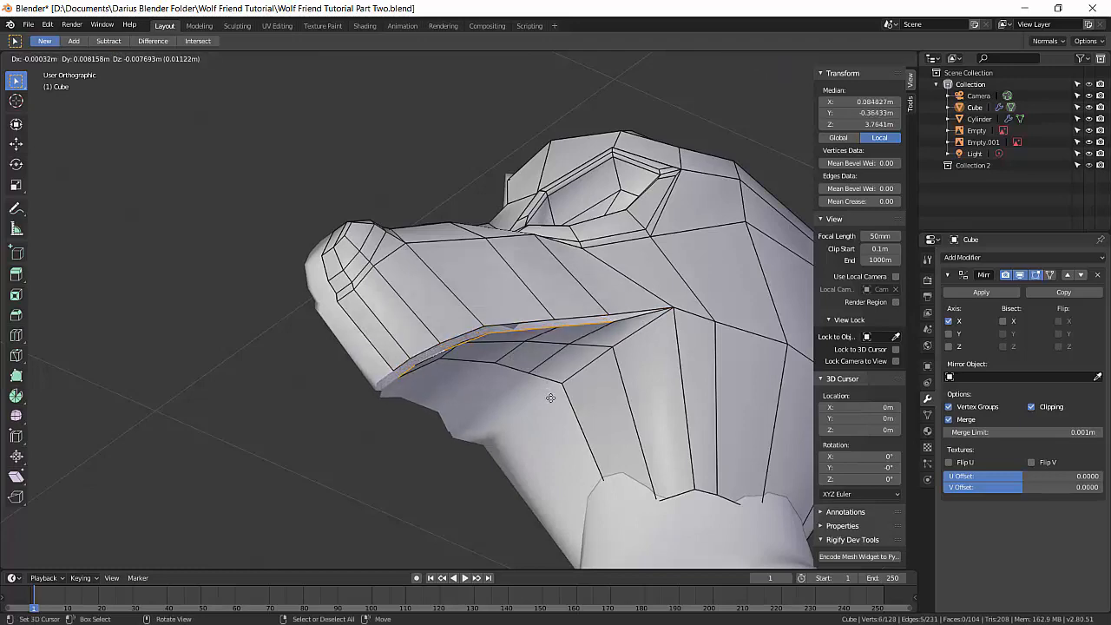
pyautogui.click(551, 398)
pyautogui.moveTo(550, 398); pyautogui.dragTo(535, 358, button='middle')
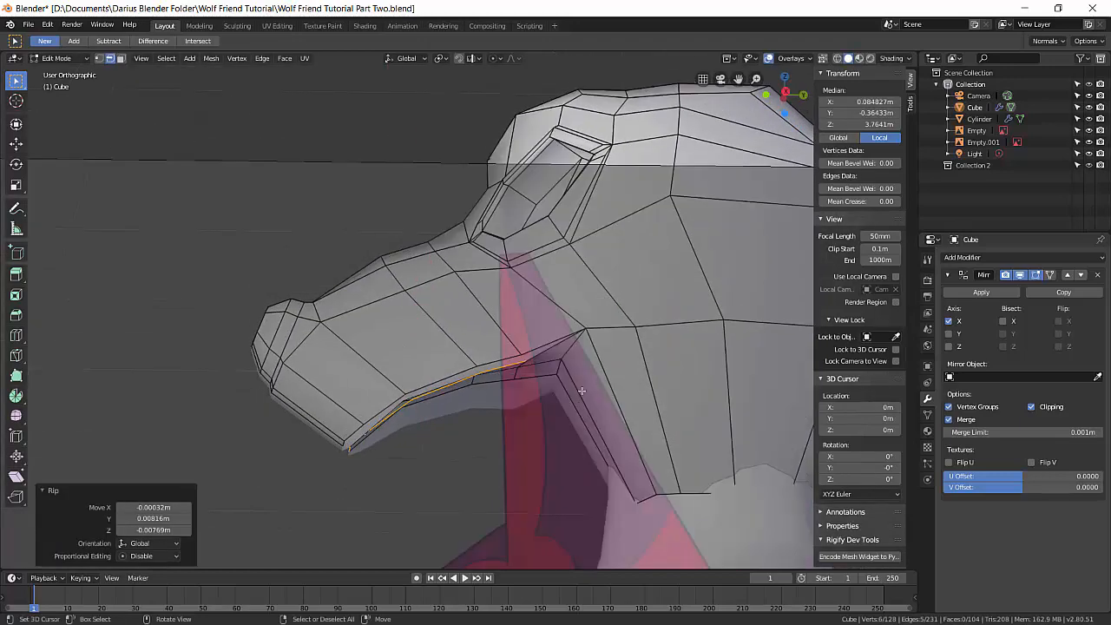
# - Try to swing the ripped lip edges down in side view by rotating them -5.5° and moving them
pyautogui.press('KP_3')
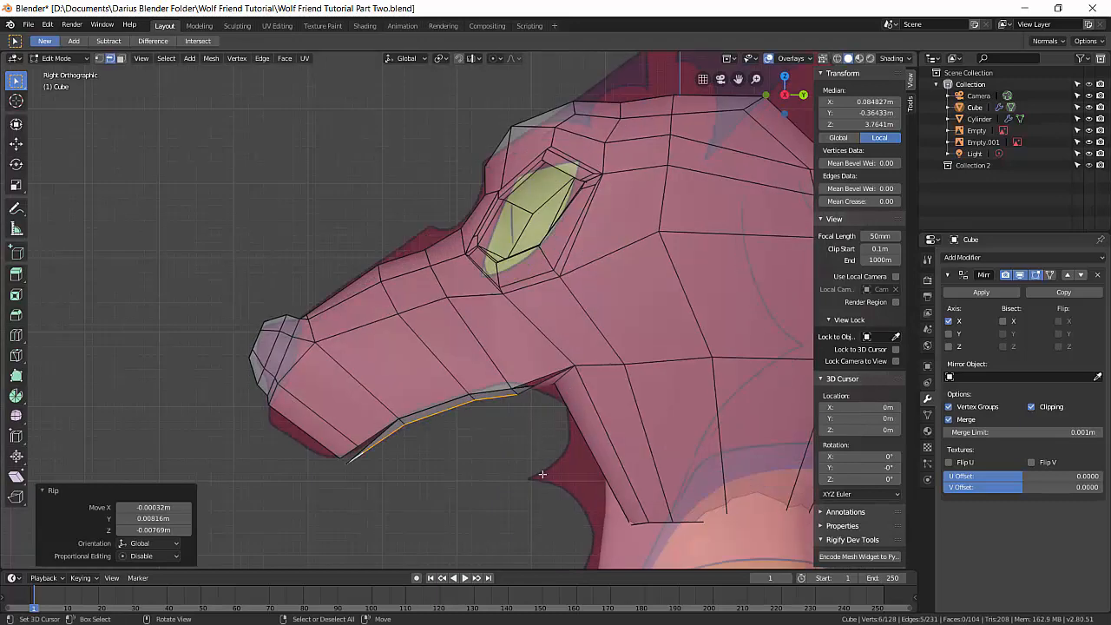
pyautogui.press('r')
pyautogui.click(262, 423)
pyautogui.press('g')
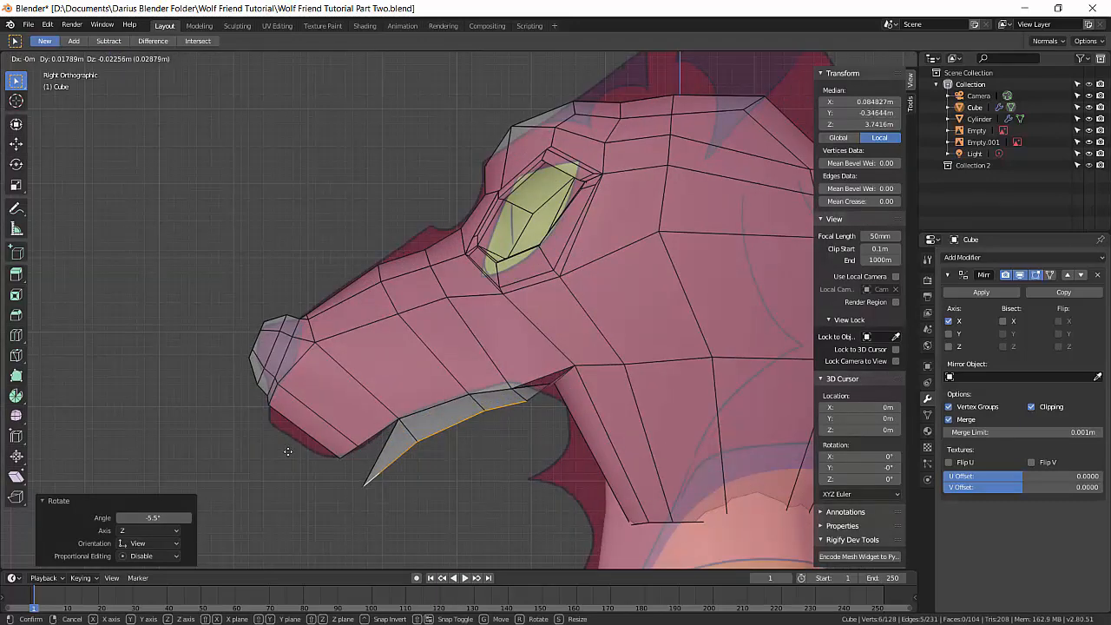
pyautogui.click(289, 452)
# - Select the six lower jaw faces under the muzzle, rotate them -12.7° in side view and move them down and back
pyautogui.moveTo(289, 451); pyautogui.dragTo(481, 416, button='middle')
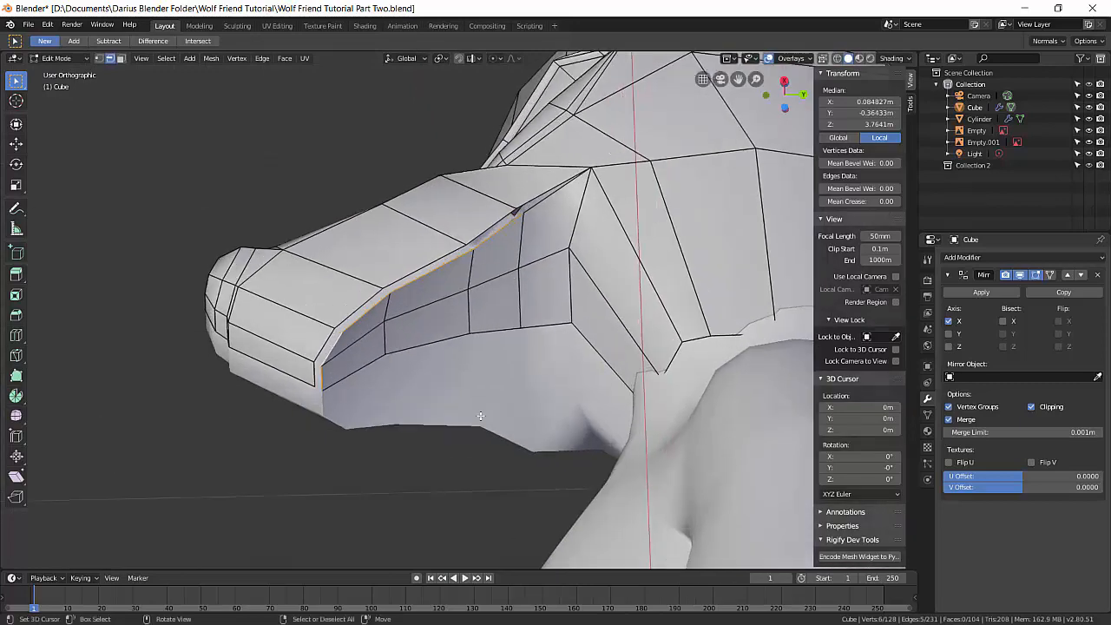
pyautogui.scroll(2, 469, 423)
pyautogui.hotkey('alt', 'a')
pyautogui.keyDown('alt'); pyautogui.click(354, 334); pyautogui.keyUp('alt')
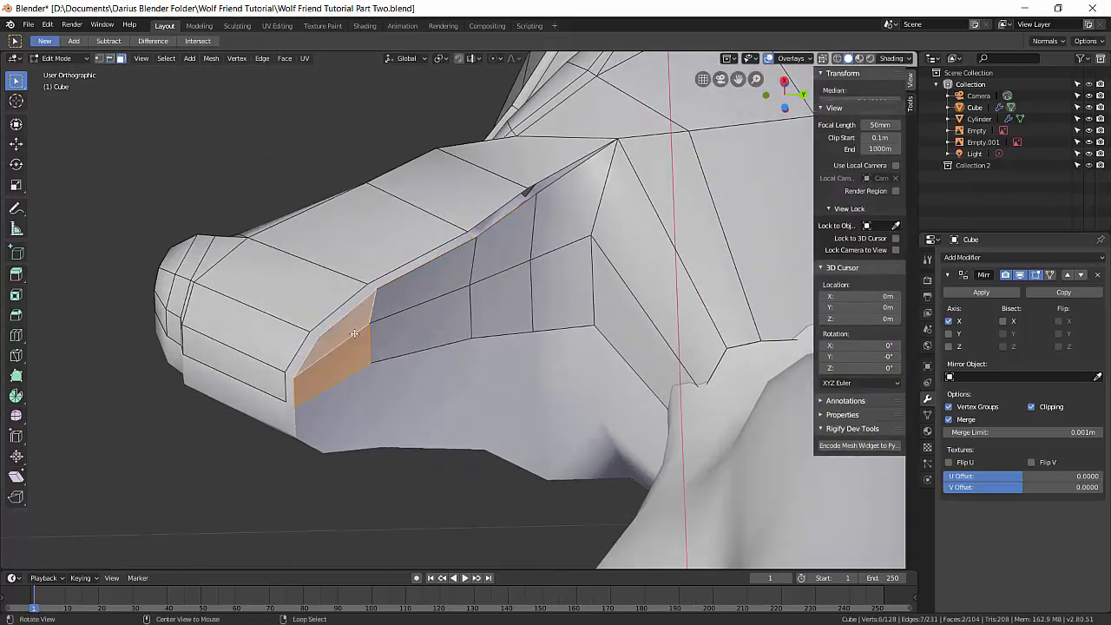
pyautogui.keyDown('alt'); pyautogui.keyDown('shift'); pyautogui.click(446, 298); pyautogui.keyUp('shift'); pyautogui.keyUp('alt')
pyautogui.keyDown('alt'); pyautogui.keyDown('shift'); pyautogui.click(496, 276); pyautogui.keyUp('shift'); pyautogui.keyUp('alt')
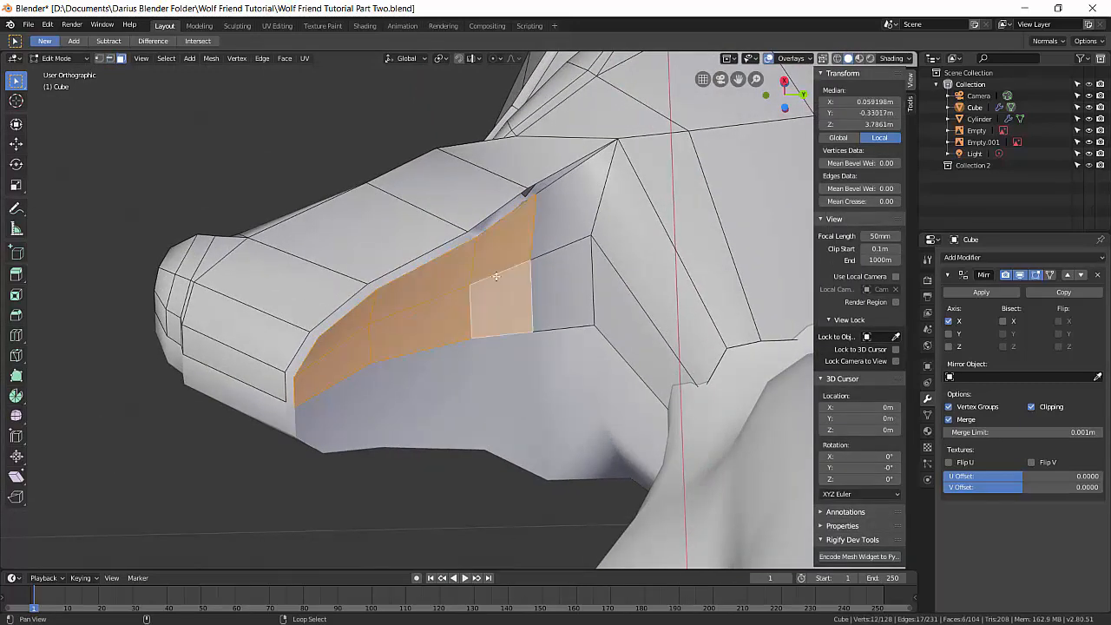
pyautogui.press('KP_3')
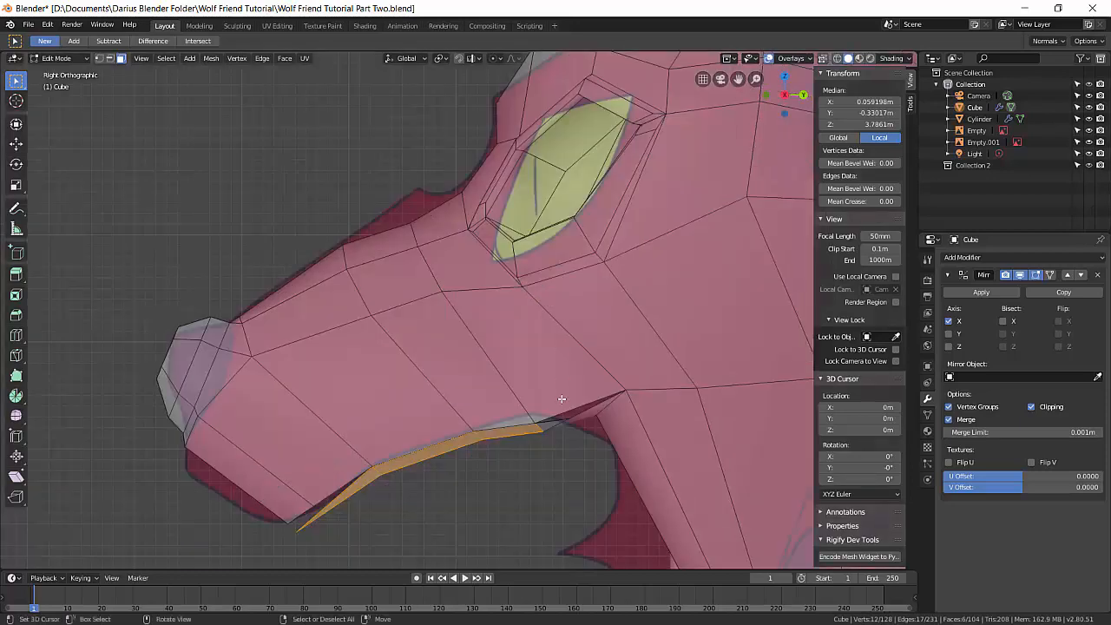
pyautogui.press('g')
pyautogui.click(596, 481)
pyautogui.press('g')
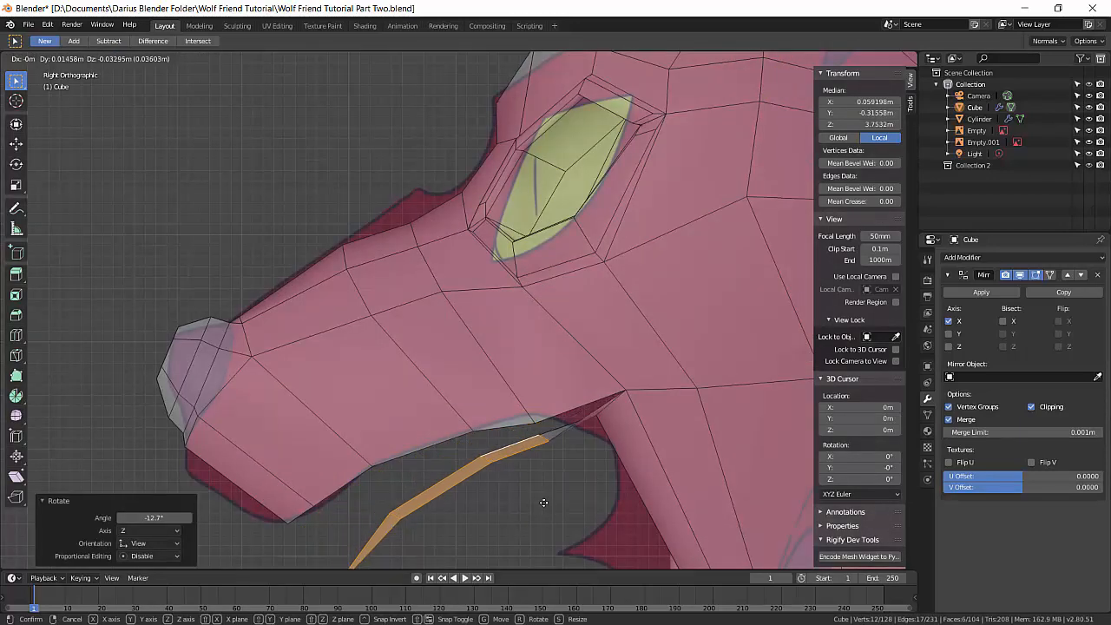
pyautogui.click(574, 520)
# - Open the lower jaw further by rotating its faces -9.79° and moving them 0.0124 m in Y and -0.00702 m in Z
pyautogui.press('r')
pyautogui.click(570, 483)
pyautogui.press('g')
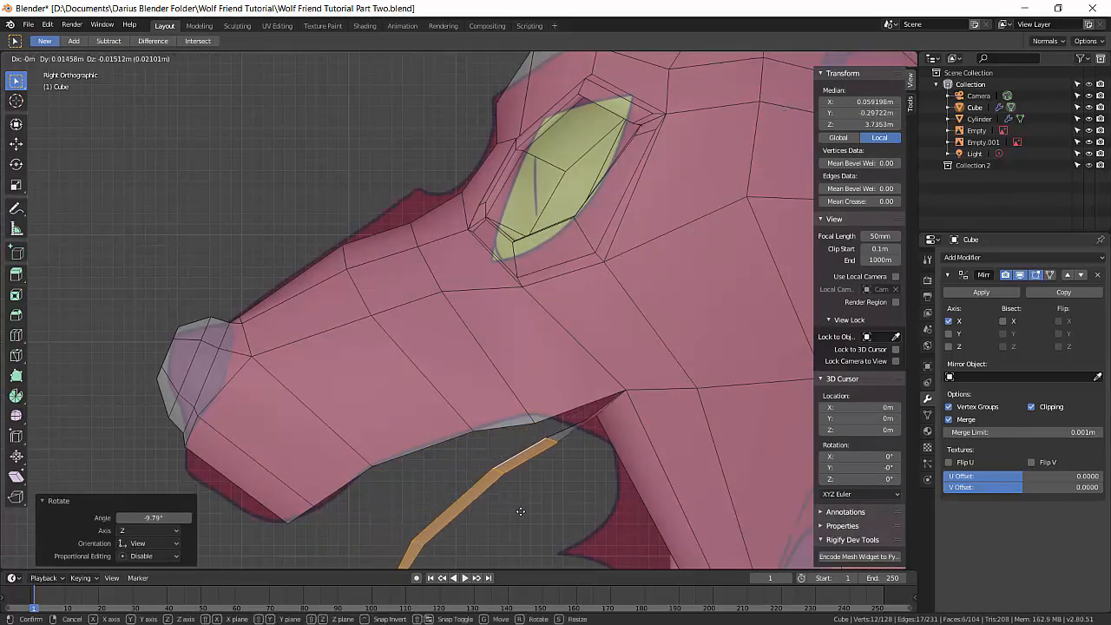
pyautogui.click(518, 502)
# - Add one loop cut around the upper neck below the jaw corner, slid by a factor of 0.546
pyautogui.moveTo(518, 503); pyautogui.dragTo(537, 437, button='middle')
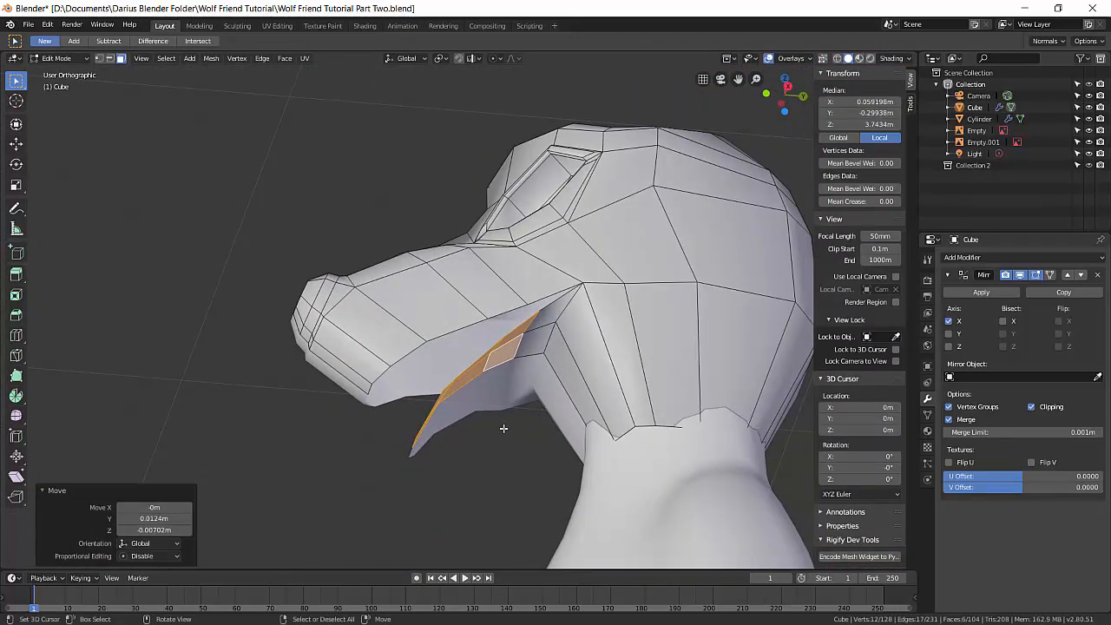
pyautogui.moveTo(532, 419); pyautogui.dragTo(566, 398, button='middle')
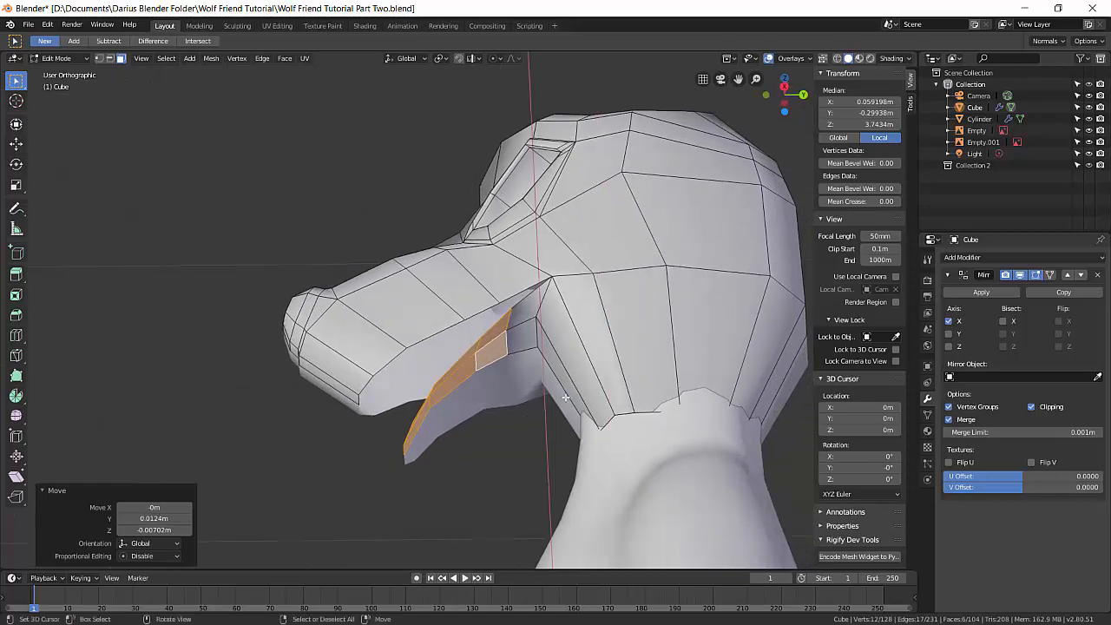
pyautogui.hotkey('ctrl', 'r')
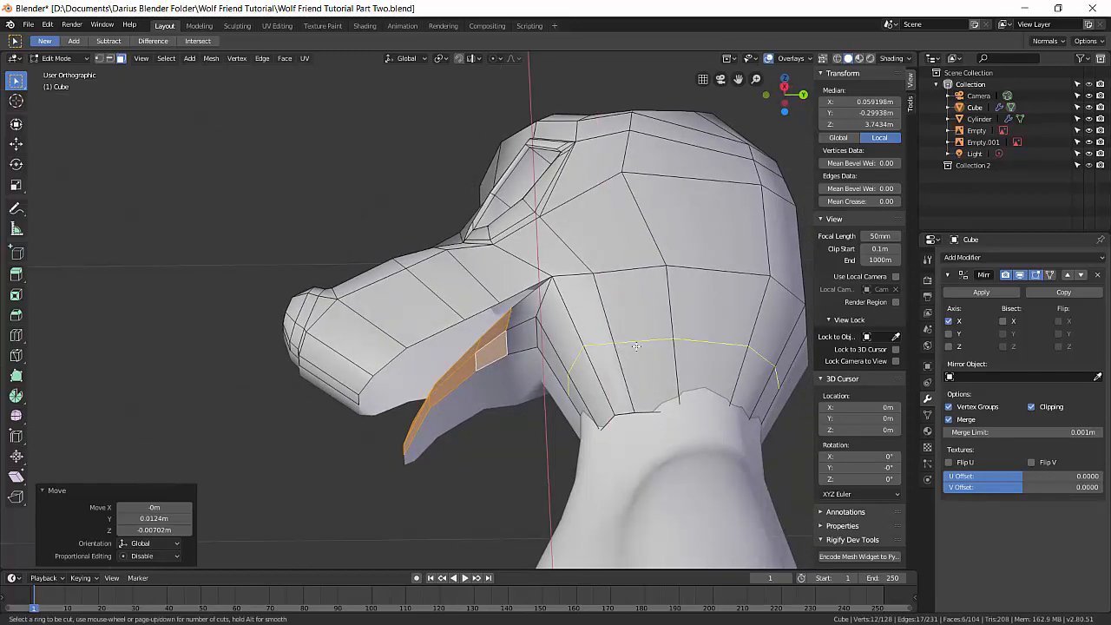
pyautogui.click(623, 344)
pyautogui.click(640, 306)
pyautogui.moveTo(640, 305); pyautogui.dragTo(599, 313, button='middle')
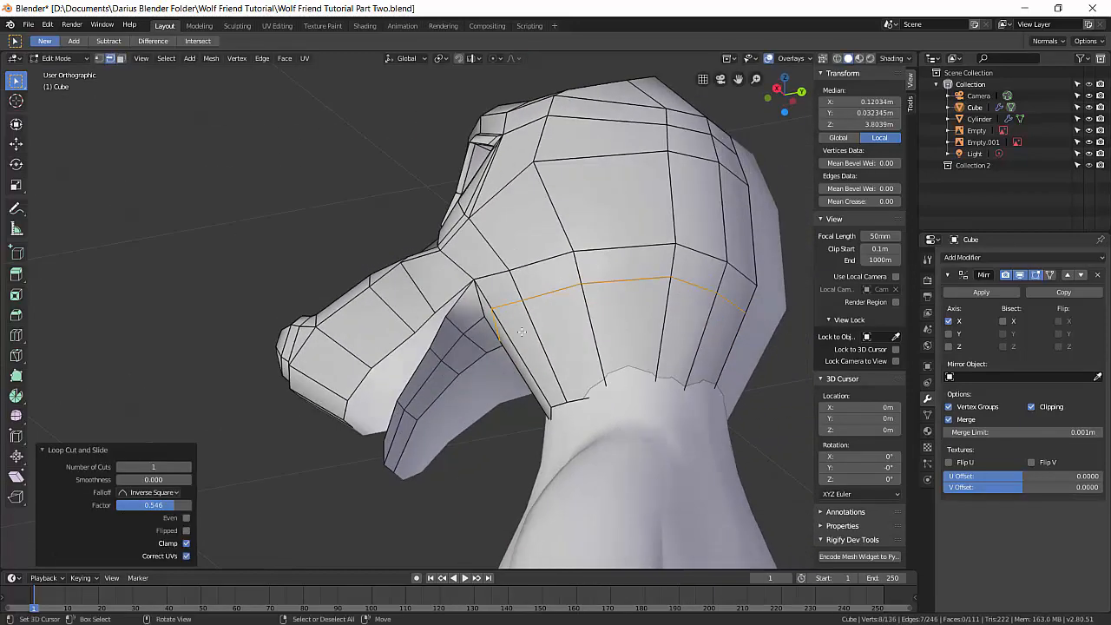
# - Select the eight faces lining the lower jaw from the mouth corner to its tip and extrude them about 0.03 m along their normal
pyautogui.scroll(2, 521, 317)
pyautogui.click(478, 317)
pyautogui.keyDown('shift'); pyautogui.click(473, 303); pyautogui.keyUp('shift')
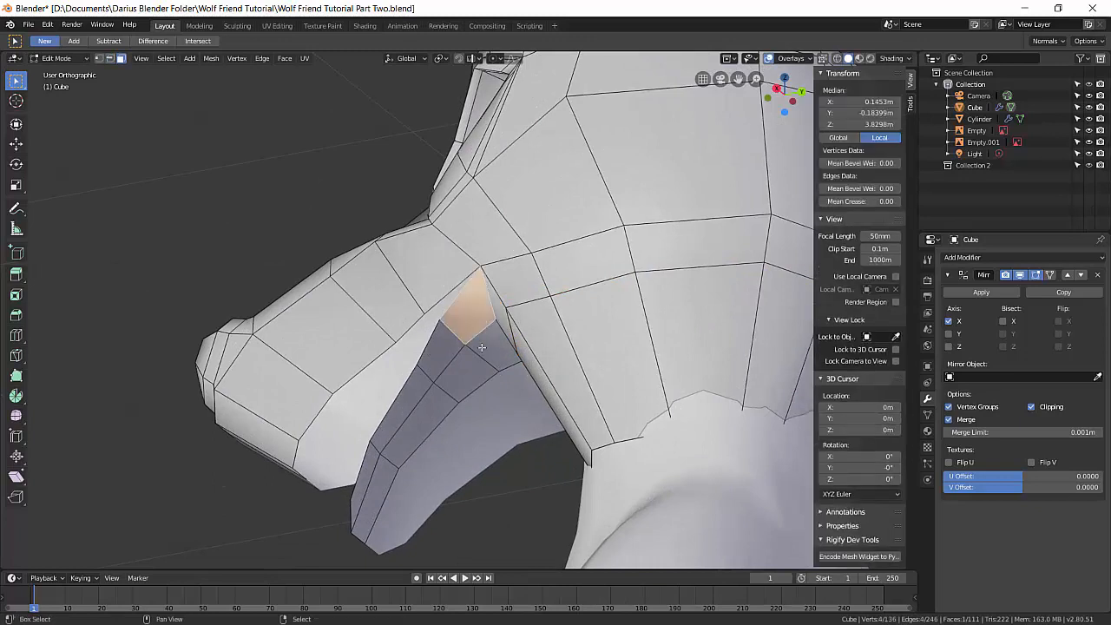
pyautogui.keyDown('shift'); pyautogui.click(490, 335); pyautogui.keyUp('shift')
pyautogui.keyDown('shift'); pyautogui.click(439, 352); pyautogui.keyUp('shift')
pyautogui.keyDown('shift'); pyautogui.click(459, 383); pyautogui.keyUp('shift')
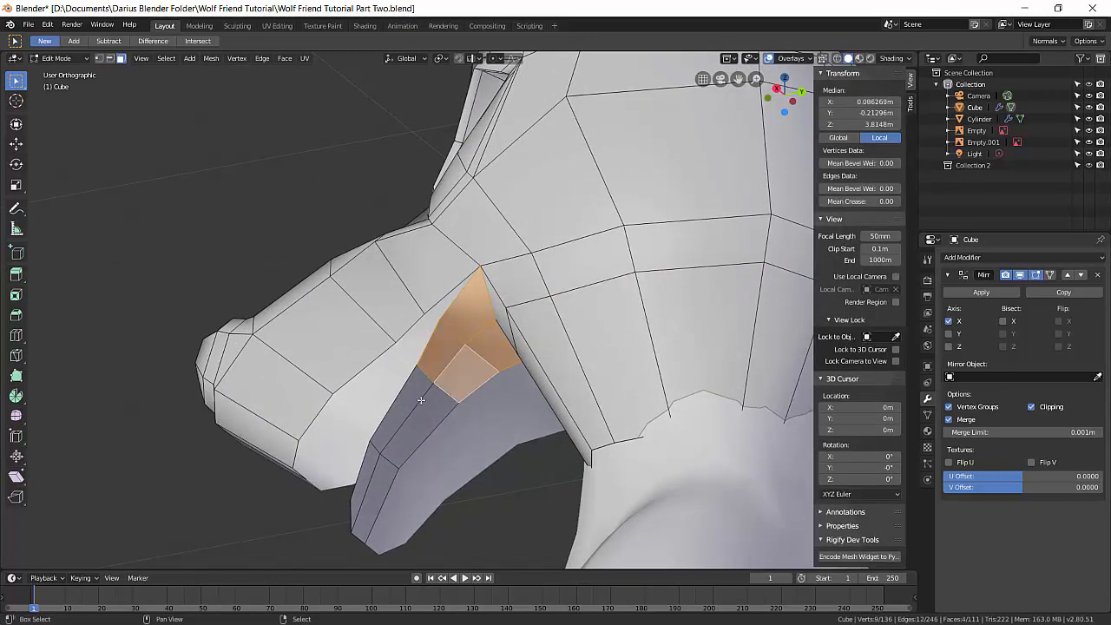
pyautogui.keyDown('shift'); pyautogui.click(421, 400); pyautogui.keyUp('shift')
pyautogui.keyDown('shift'); pyautogui.click(399, 417); pyautogui.keyUp('shift')
pyautogui.keyDown('shift'); pyautogui.click(371, 470); pyautogui.keyUp('shift')
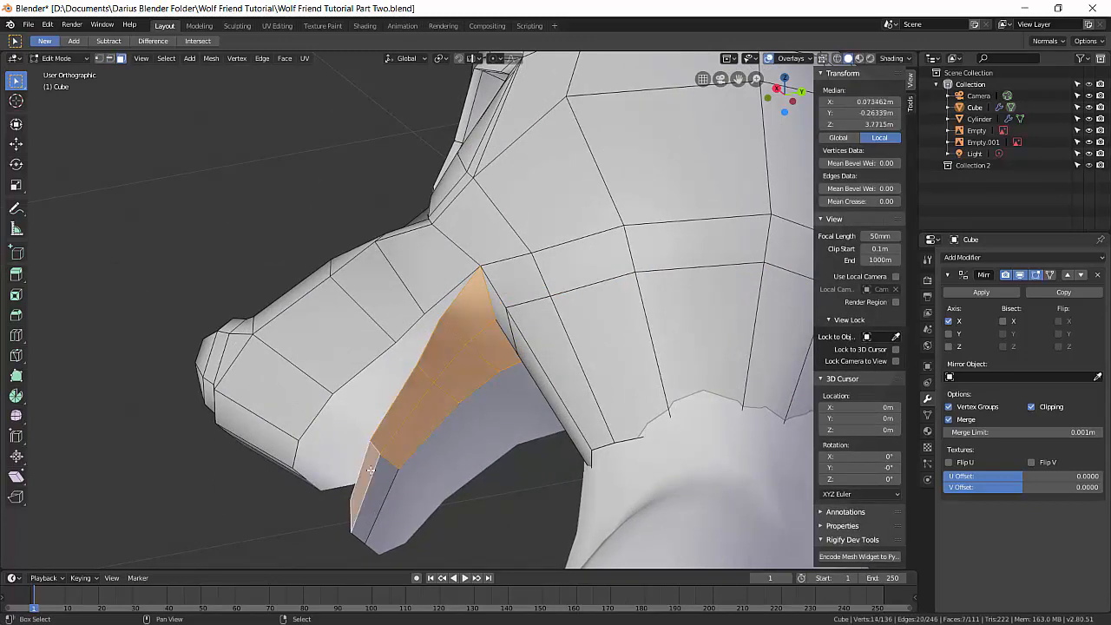
pyautogui.keyDown('shift'); pyautogui.click(374, 488); pyautogui.keyUp('shift')
pyautogui.scroll(-3, 373, 488)
pyautogui.moveTo(373, 488); pyautogui.dragTo(426, 469, button='middle')
pyautogui.press('e')
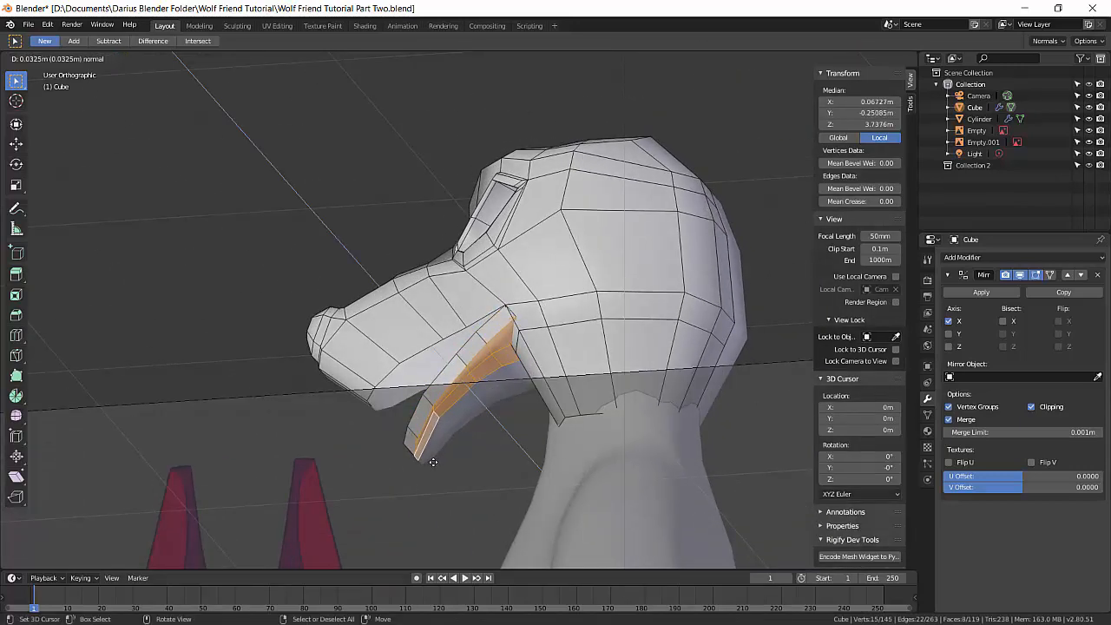
pyautogui.click(435, 465)
# - Smooth the vertices of the extruded lower jaw faces with a smoothing of 0.5
pyautogui.hotkey('alt', 's')
pyautogui.hotkey('alt', 's')
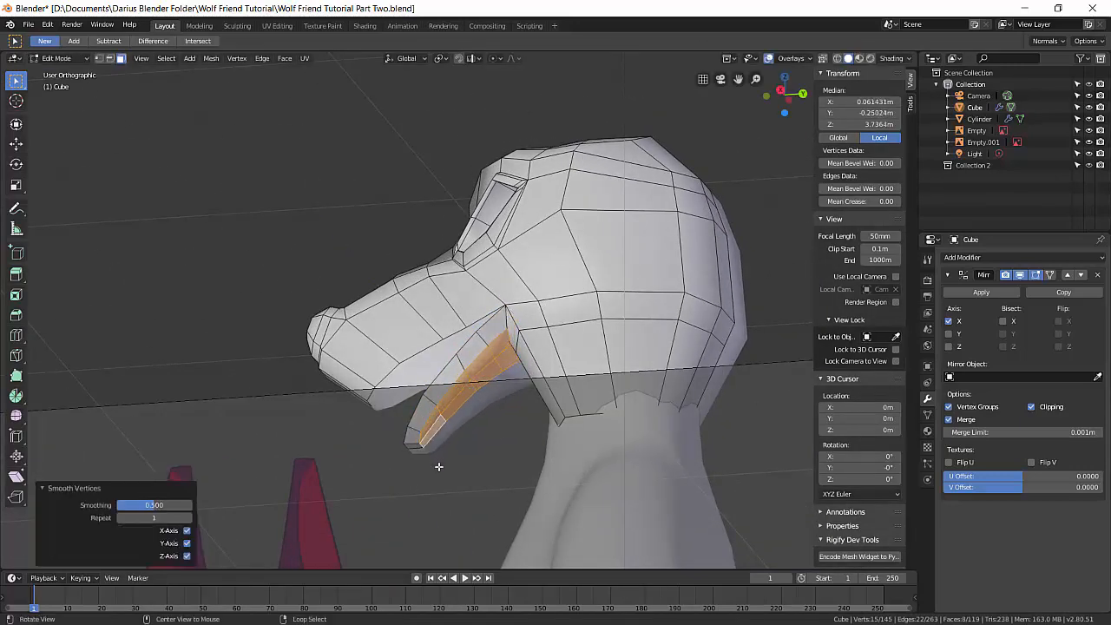
pyautogui.moveTo(439, 467); pyautogui.dragTo(487, 416, button='middle')
# - Deselect the head's geometry and shade the whole head object smooth in Object Mode
pyautogui.press('a')
pyautogui.press('Tab')
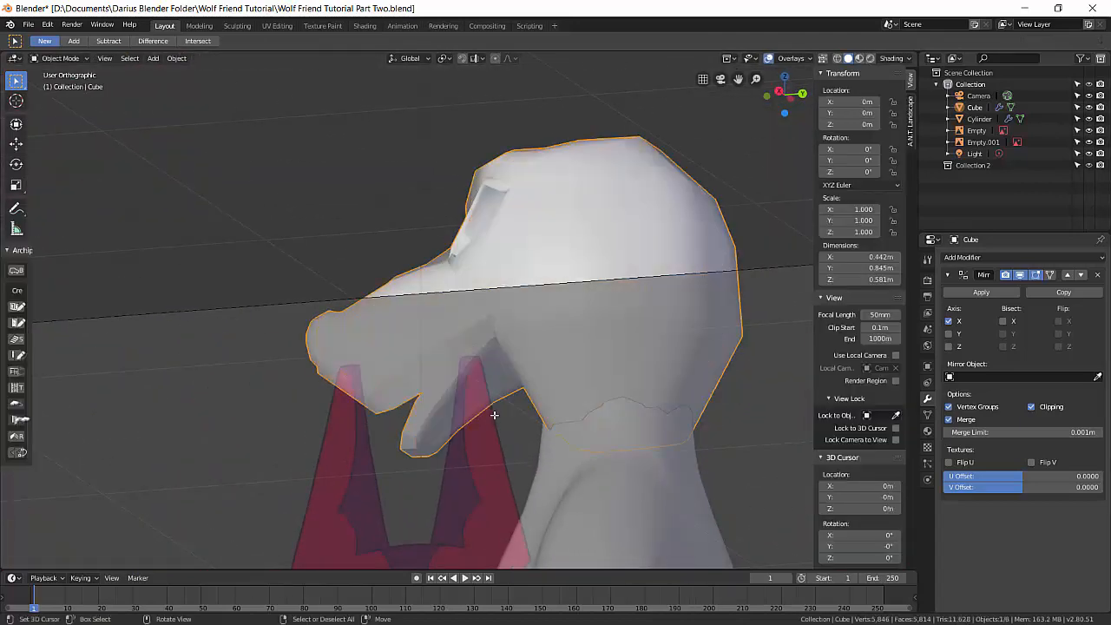
pyautogui.press('q')
pyautogui.rightClick(489, 366)
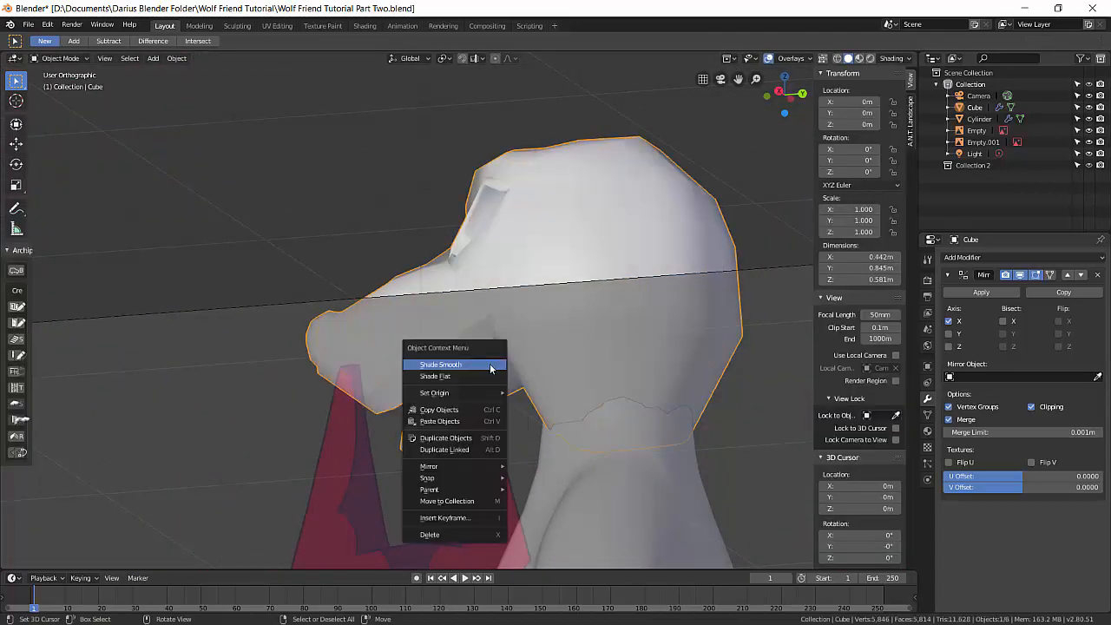
pyautogui.click(488, 365)
pyautogui.moveTo(489, 366); pyautogui.dragTo(559, 386, button='middle')
# - Slide the two edges running down the rear of the lower jaw below the mouth corner with a factor of 0.400
pyautogui.press('Tab')
pyautogui.scroll(5, 530, 417)
pyautogui.press('2')
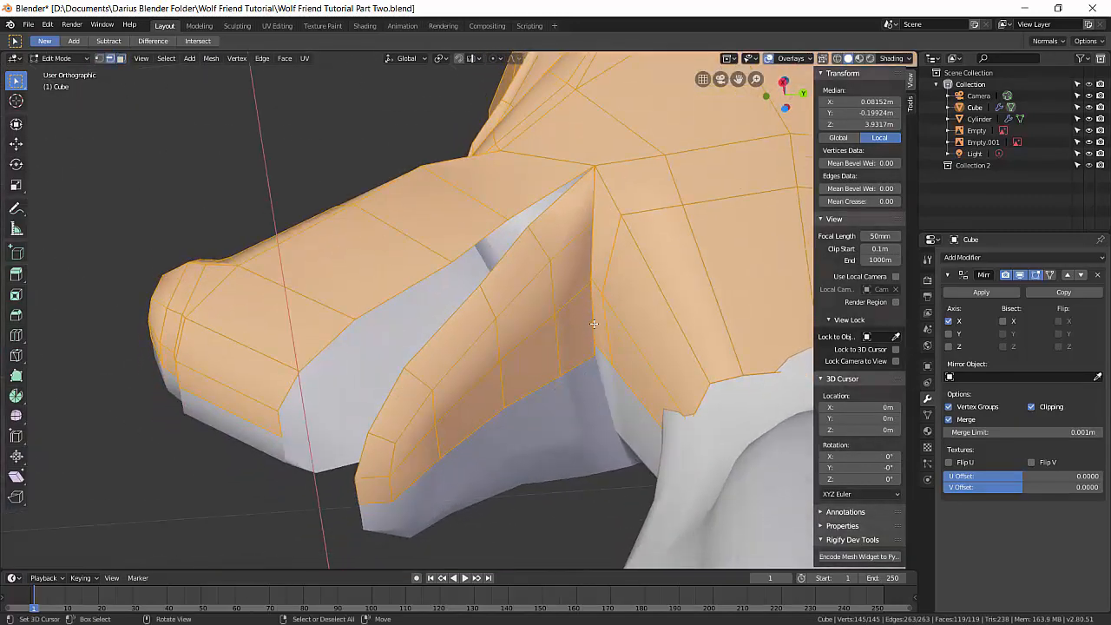
pyautogui.keyDown('alt'); pyautogui.rightClick(594, 324); pyautogui.keyUp('alt')
pyautogui.moveTo(597, 325); pyautogui.dragTo(558, 344, button='middle')
pyautogui.press('g')
pyautogui.press('g')
pyautogui.click(566, 360)
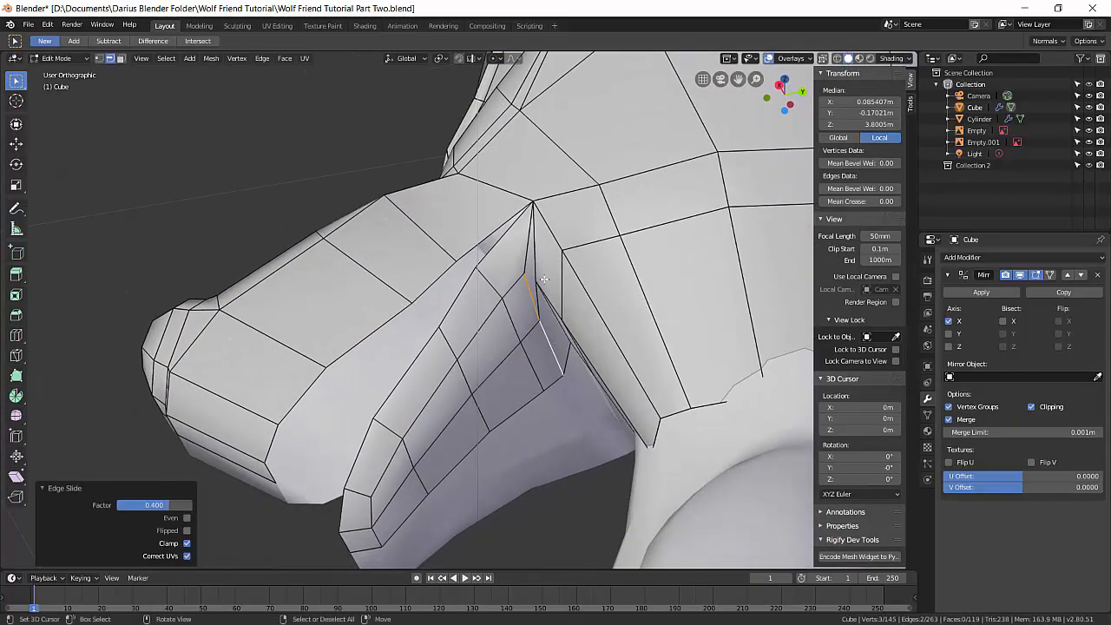
# - Delete the vertices of the inner edge spanning behind the jaw corner, opening the mesh between jaw and neck
pyautogui.moveTo(545, 279); pyautogui.dragTo(556, 276, button='middle')
pyautogui.click(557, 275)
pyautogui.press('x')
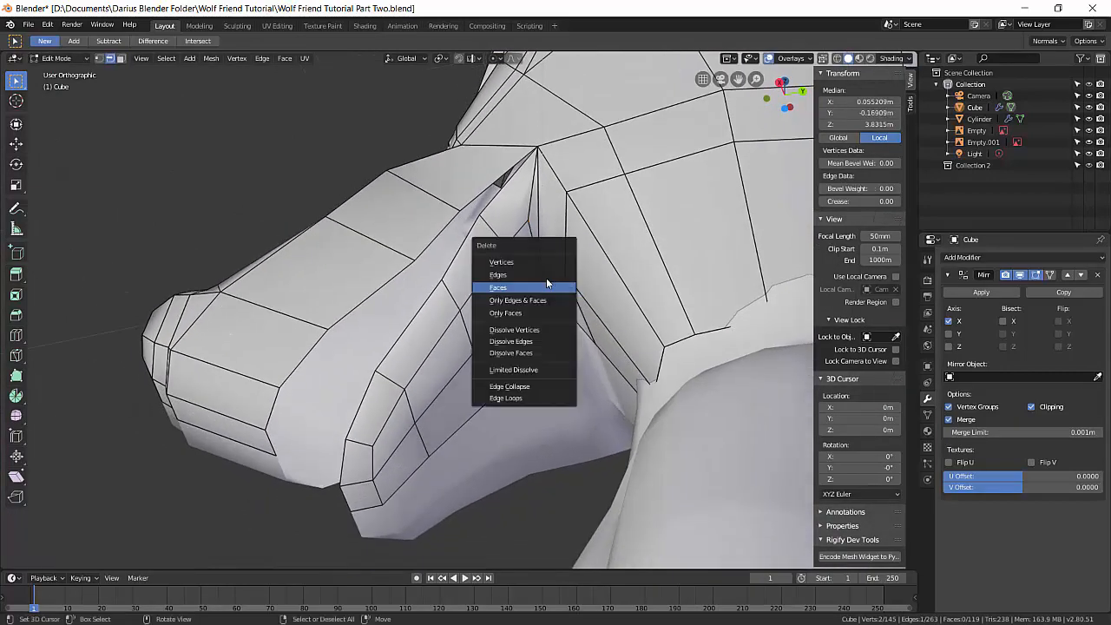
pyautogui.click(539, 262)
pyautogui.moveTo(538, 262); pyautogui.dragTo(553, 356, button='middle')
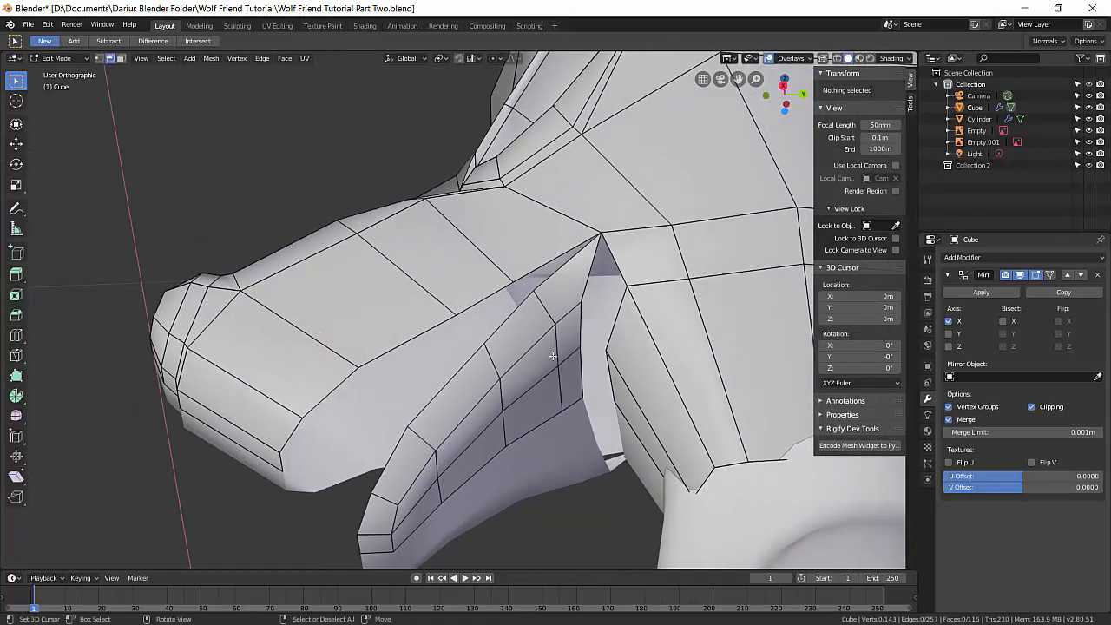
# - Merge the three vertex pairs along the gap between the lower jaw's rear edge and the neck, each at center
pyautogui.press('1')
pyautogui.click(583, 306)
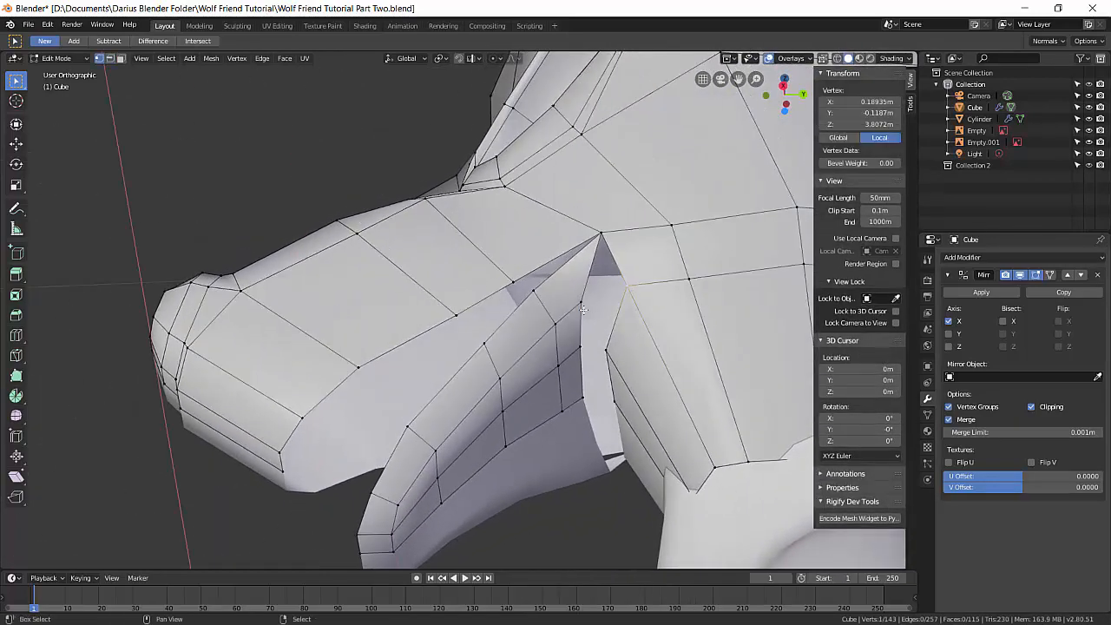
pyautogui.hotkey('alt', 'm')
pyautogui.click(531, 317)
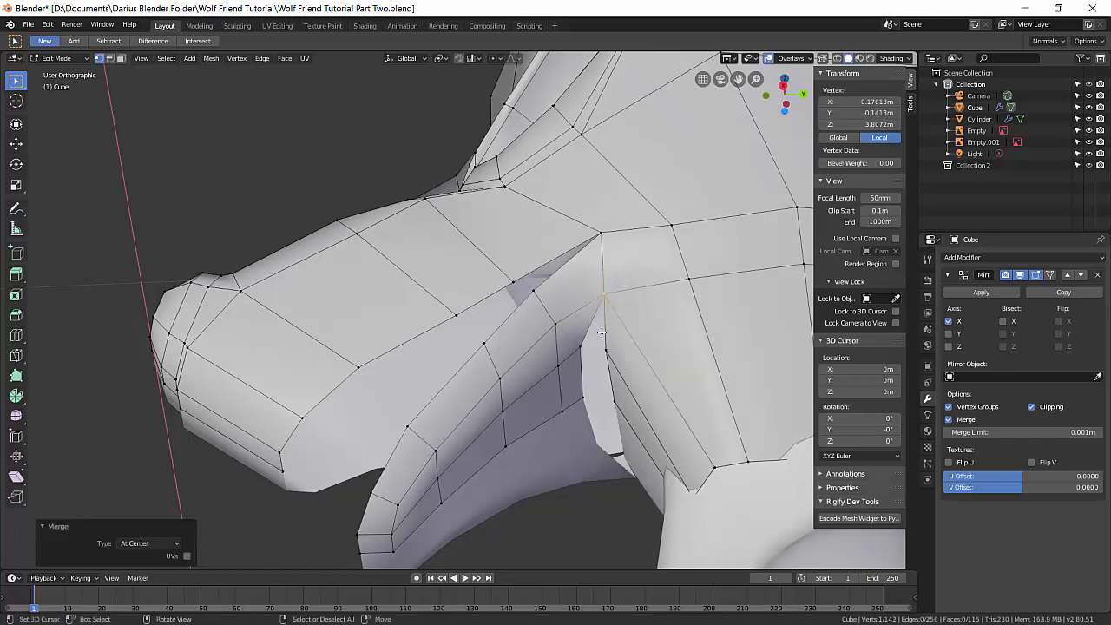
pyautogui.hotkey('alt', 'm')
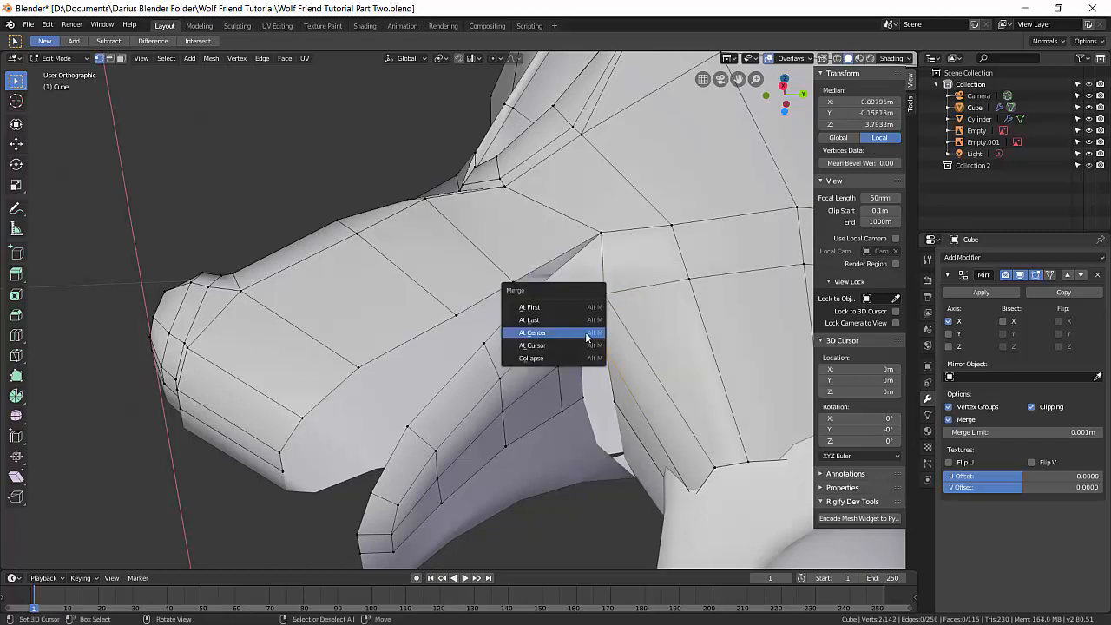
pyautogui.click(585, 340)
pyautogui.hotkey('alt', 'm')
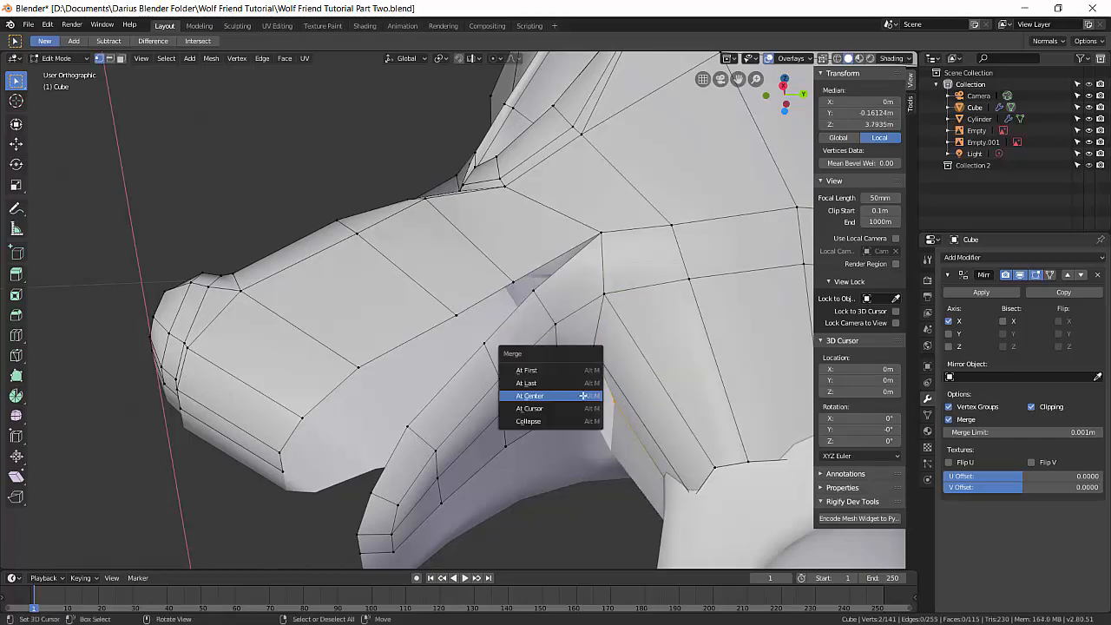
pyautogui.click(582, 392)
# - Slide the centre-line vertex at the front of the upper lip with a factor of 0.255
pyautogui.moveTo(580, 396); pyautogui.dragTo(468, 422, button='middle')
pyautogui.click(483, 409)
pyautogui.press('g')
pyautogui.press('g')
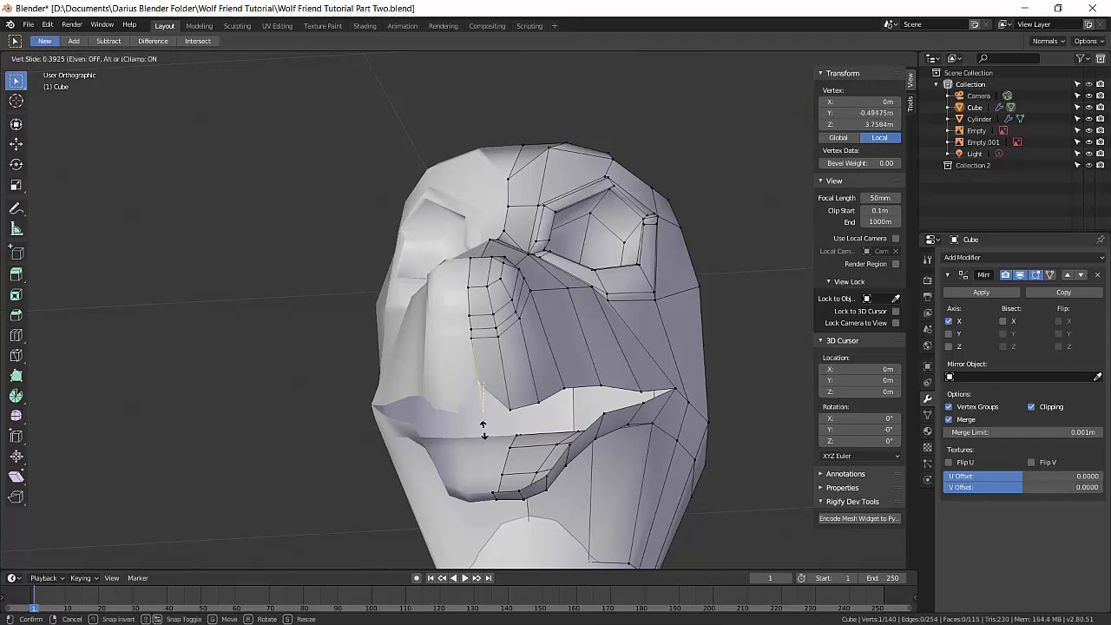
pyautogui.click(482, 440)
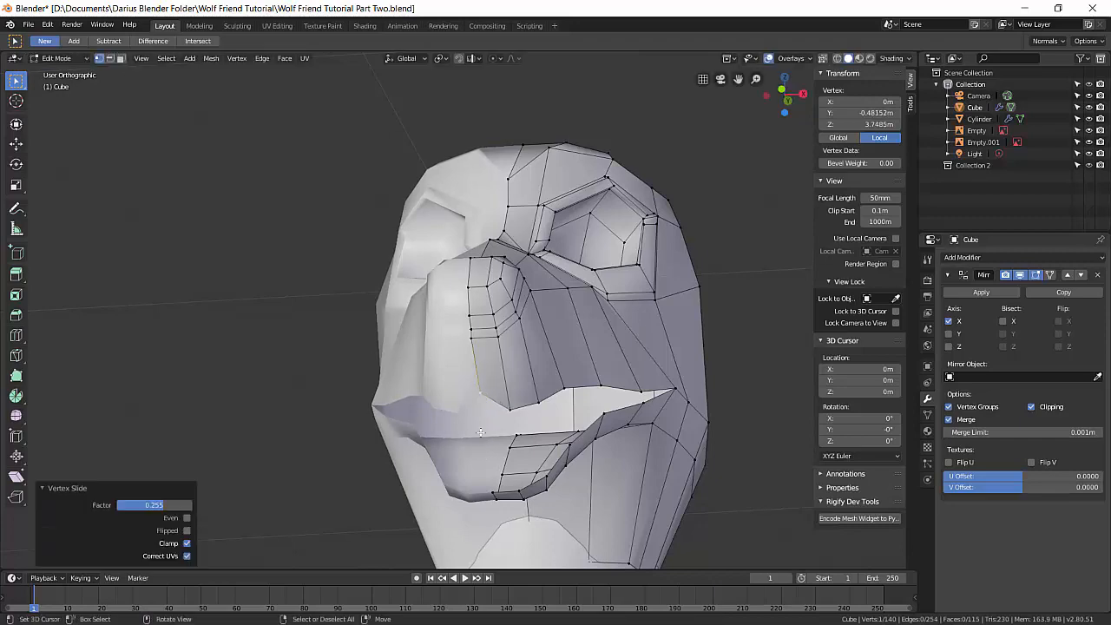
# - Move the mouth-corner vertex -0.00843 m along X in front view
pyautogui.moveTo(514, 447)
pyautogui.mouseDown(button='middle')
pyautogui.moveTo(555, 416)
pyautogui.moveTo(502, 428)
pyautogui.moveTo(498, 479)
pyautogui.moveTo(469, 408)
pyautogui.moveTo(494, 398)
pyautogui.moveTo(506, 456)
pyautogui.mouseUp(button='middle')
pyautogui.scroll(2, 493, 436)
pyautogui.press('KP_1')
pyautogui.scroll(-3, 521, 443)
pyautogui.scroll(3, 521, 443)
pyautogui.moveTo(571, 371); pyautogui.dragTo(713, 327, button='middle')
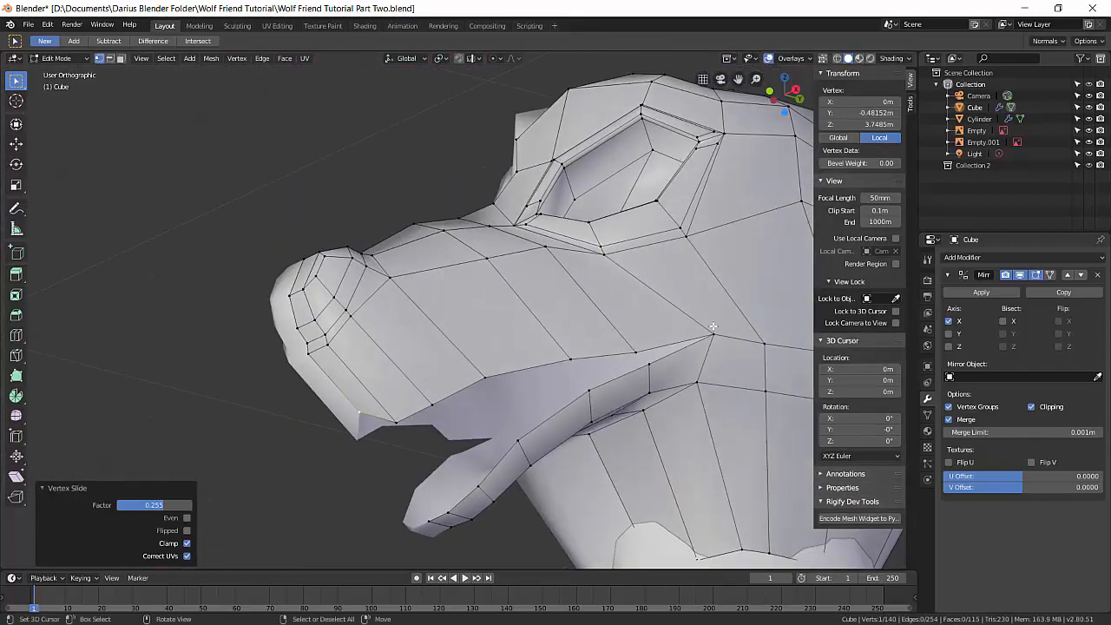
pyautogui.click(694, 329)
pyautogui.press('KP_1')
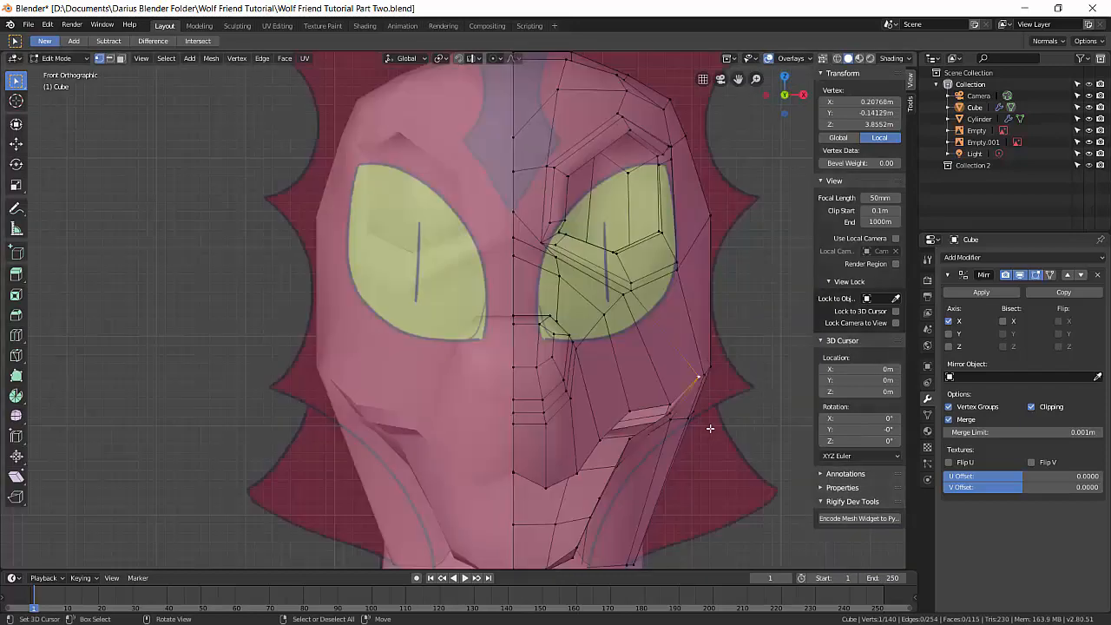
pyautogui.press('g')
pyautogui.press('x')
pyautogui.click(696, 451)
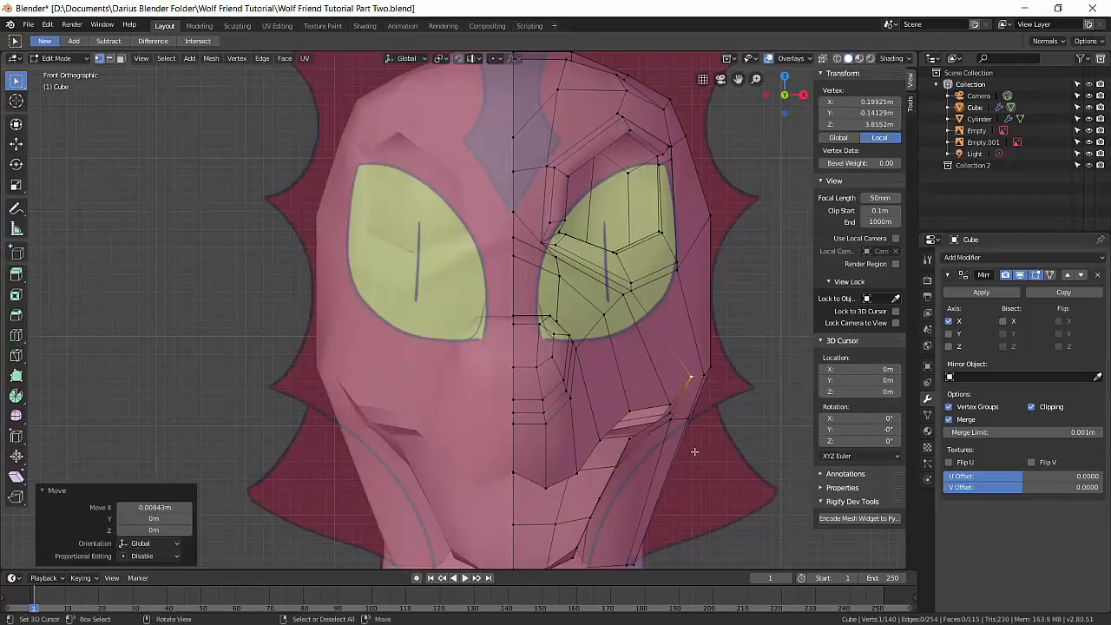
# - Move the mouth-corner vertex and its two neighbouring lip vertices -0.0262 m along X
pyautogui.moveTo(694, 449); pyautogui.dragTo(655, 424, button='middle')
pyautogui.keyDown('shift'); pyautogui.rightClick(682, 414); pyautogui.keyUp('shift')
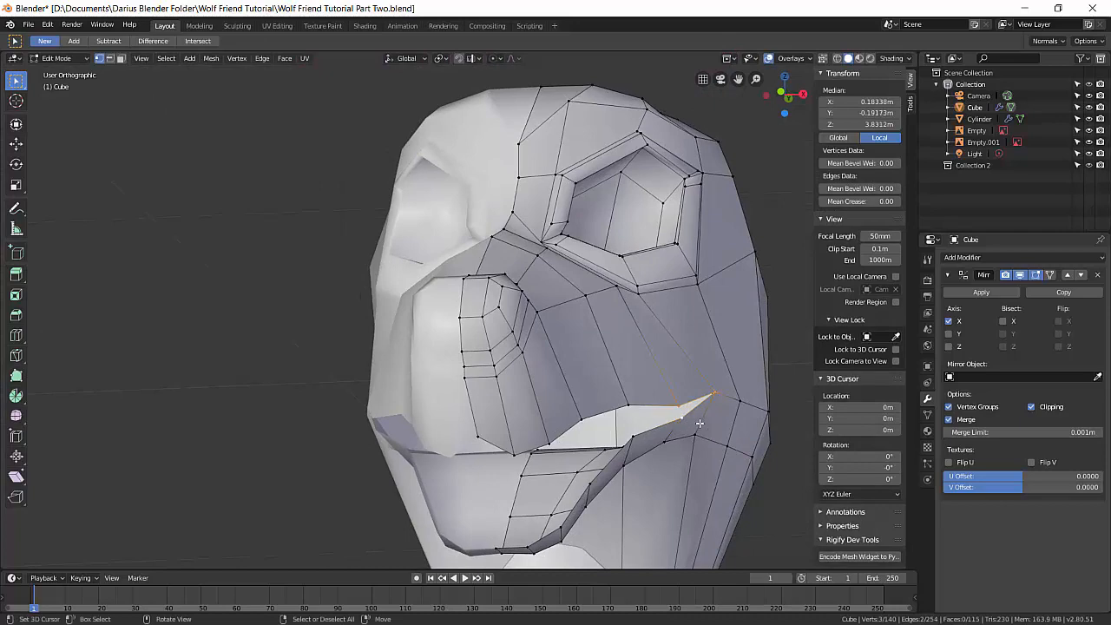
pyautogui.press('g')
pyautogui.press('x')
pyautogui.click(676, 432)
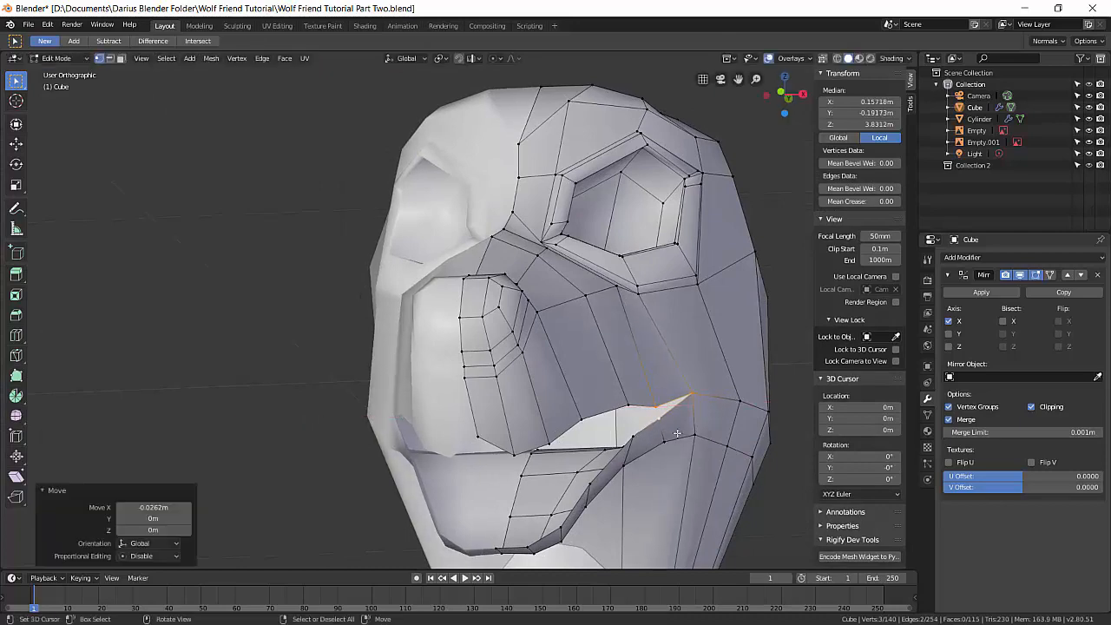
pyautogui.moveTo(676, 431); pyautogui.dragTo(599, 460, button='middle')
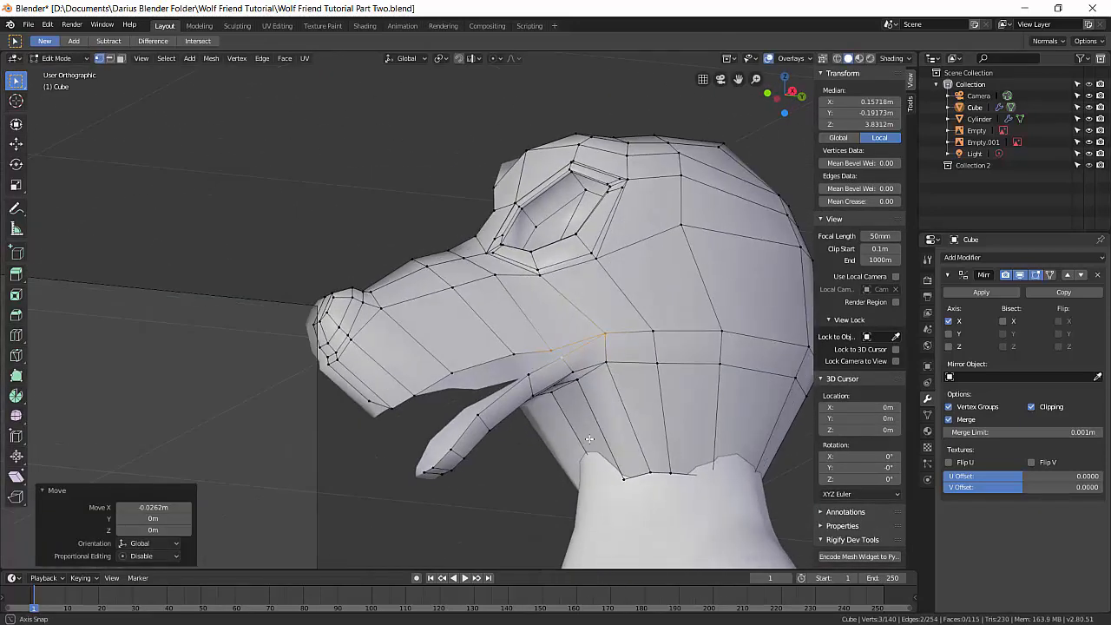
# - Lower the upper lip's front centre-line vertex by moving it -0.0107 m along Z
pyautogui.scroll(4, 537, 495)
pyautogui.moveTo(538, 495); pyautogui.dragTo(573, 497, button='middle')
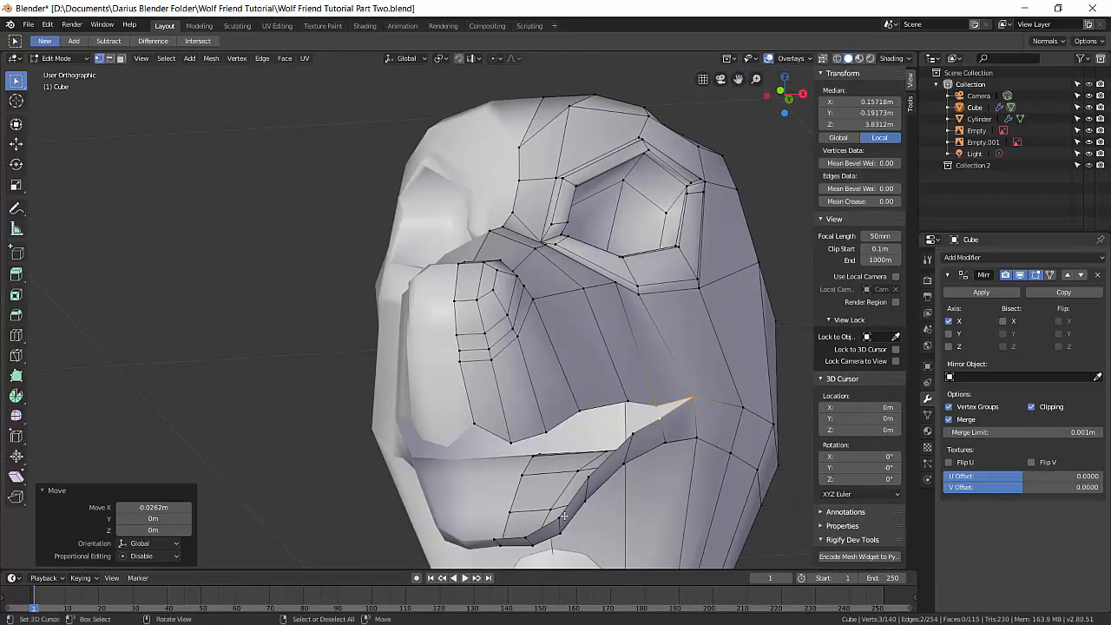
pyautogui.click(474, 424)
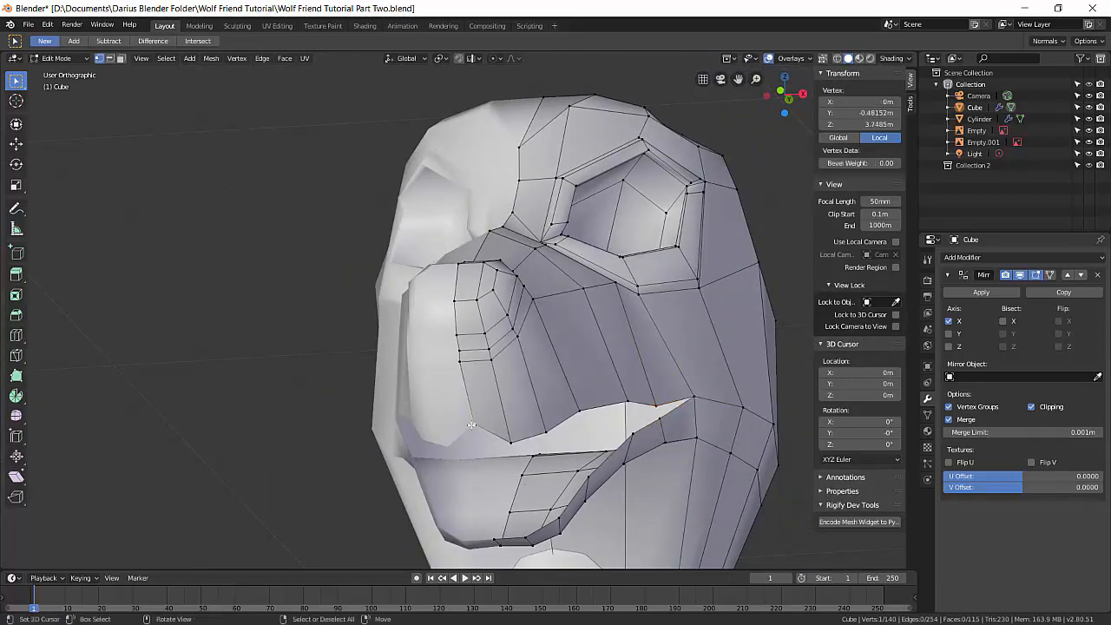
pyautogui.press('g')
pyautogui.press('z')
pyautogui.click(486, 474)
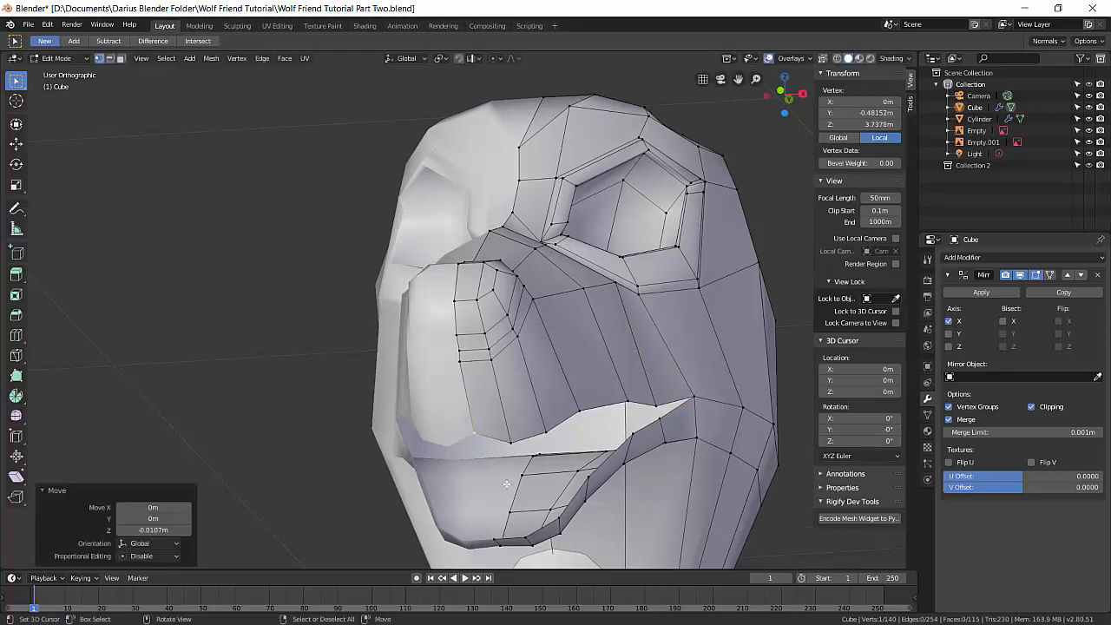
pyautogui.moveTo(508, 485)
pyautogui.mouseDown(button='middle')
pyautogui.moveTo(481, 488)
pyautogui.moveTo(493, 482)
pyautogui.mouseUp(button='middle')
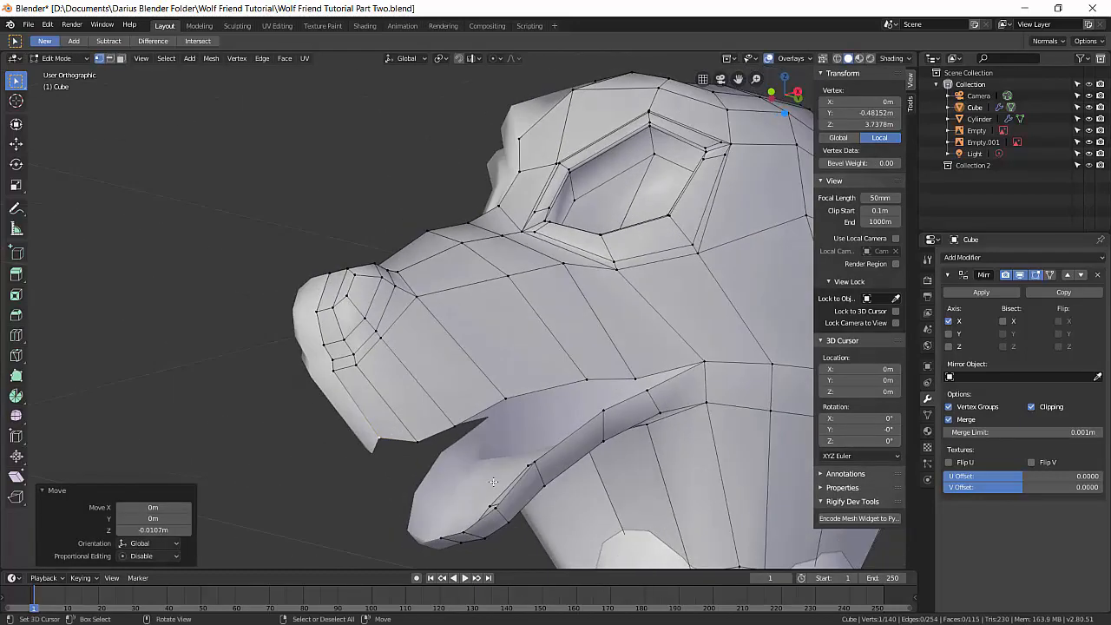
# - Extrude the short lip edge at the mouth corner along X to the centre line to begin the mouth interior
pyautogui.keyDown('alt'); pyautogui.click(608, 405); pyautogui.keyUp('alt')
pyautogui.moveTo(600, 459); pyautogui.dragTo(657, 458, button='middle')
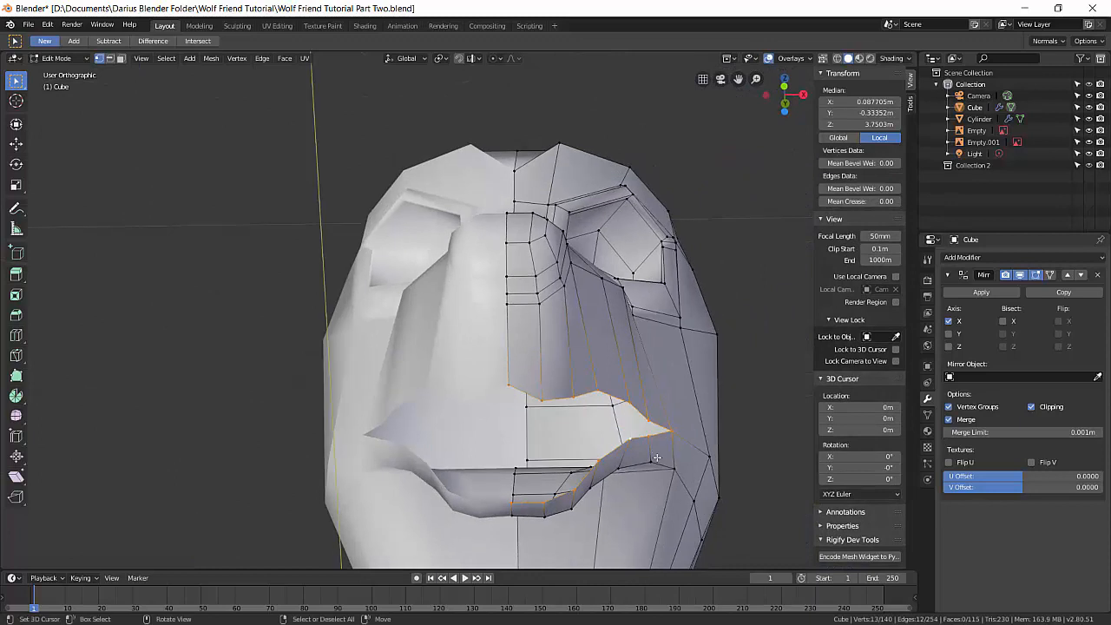
pyautogui.click(658, 432)
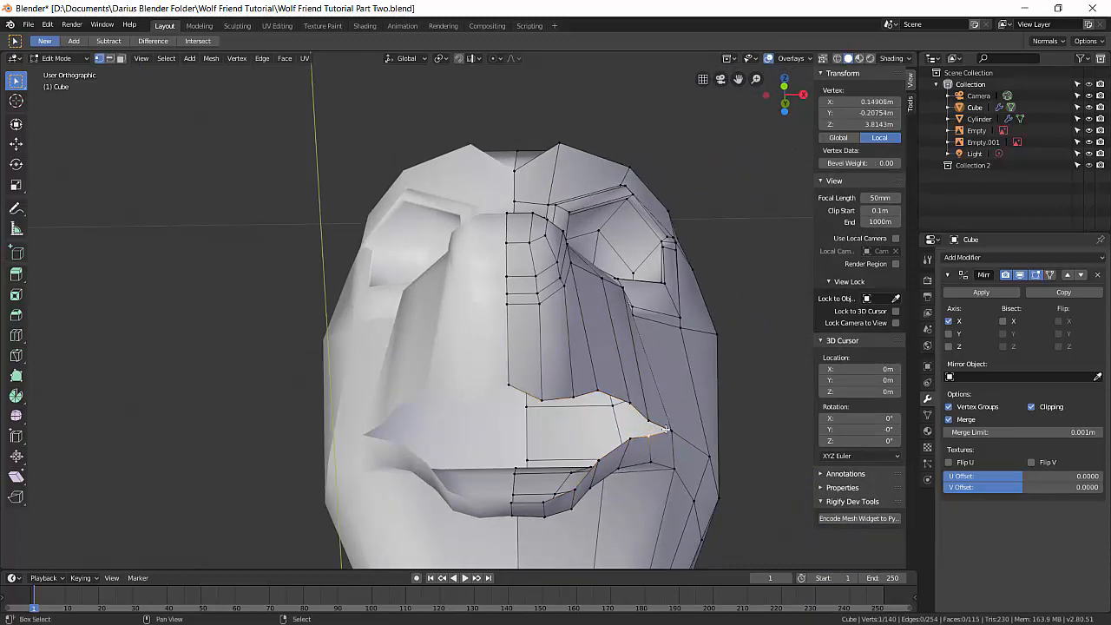
pyautogui.keyDown('shift'); pyautogui.click(673, 431); pyautogui.keyUp('shift')
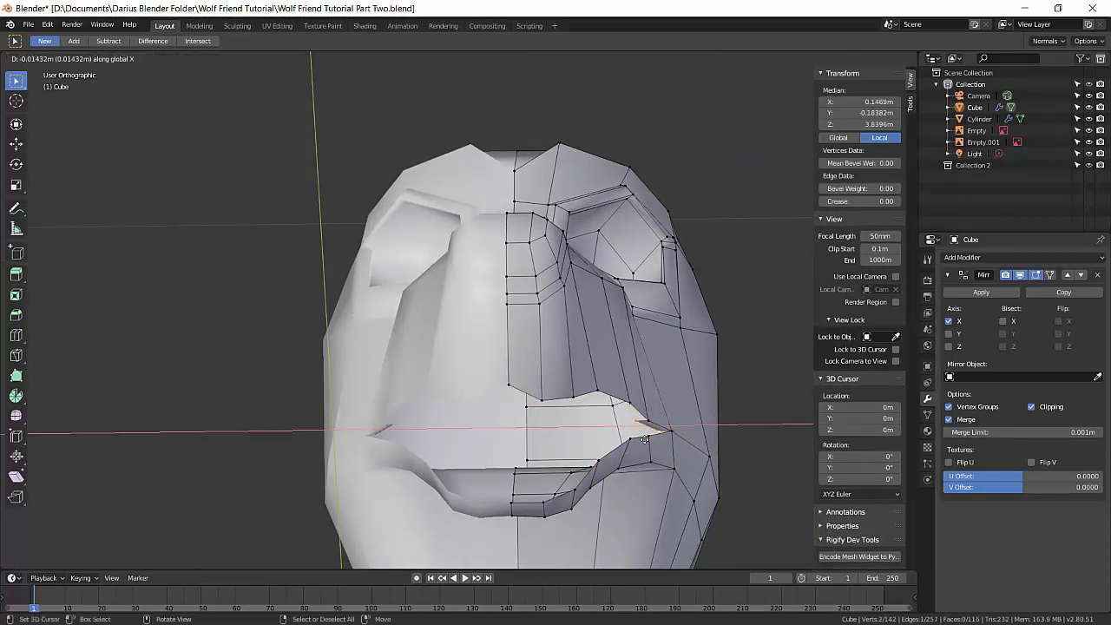
pyautogui.press('e')
pyautogui.press('x')
pyautogui.click(496, 442)
# - Extrude the three side vertices of the upper lip along X to the centre line to form the mouth roof
pyautogui.moveTo(495, 442); pyautogui.dragTo(633, 398, button='middle')
pyautogui.click(630, 380)
pyautogui.keyDown('shift'); pyautogui.click(596, 337); pyautogui.keyUp('shift')
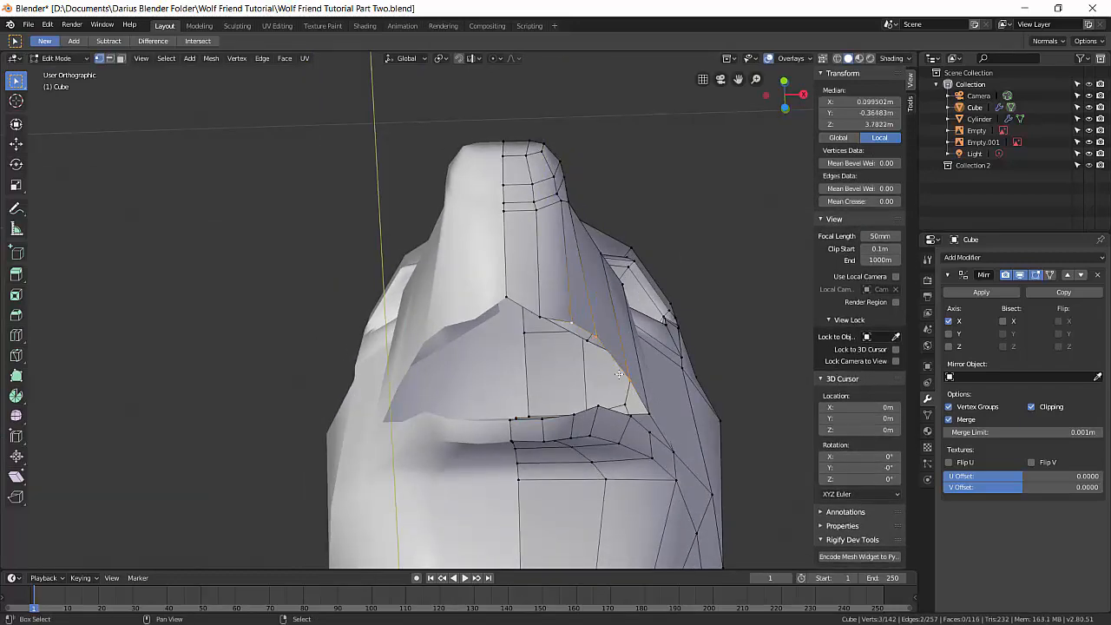
pyautogui.press('e')
pyautogui.press('x')
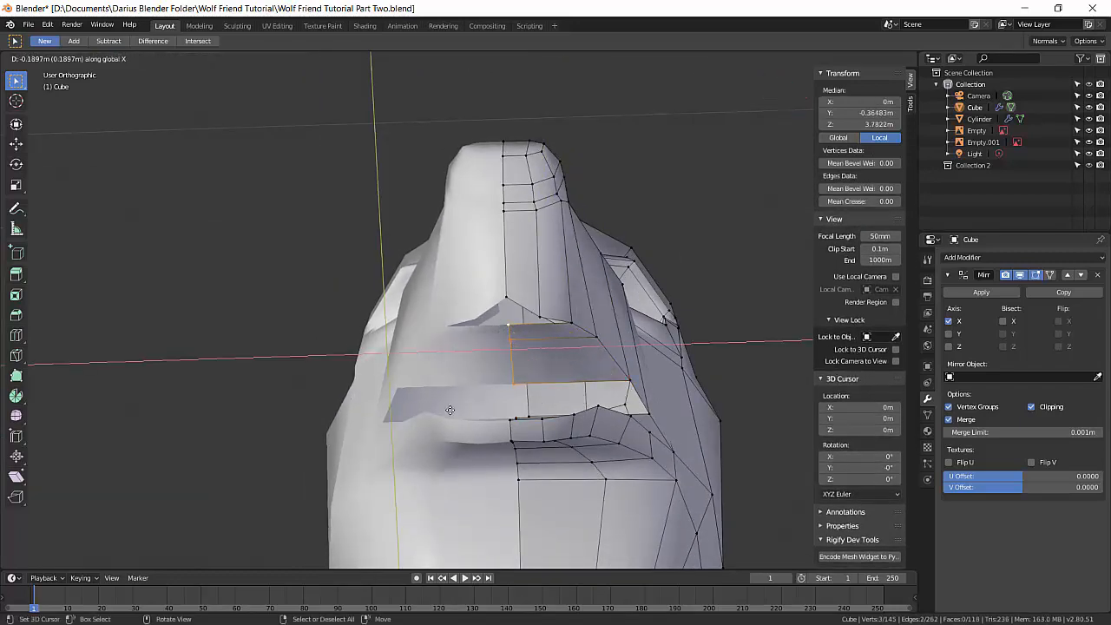
pyautogui.click(528, 337)
# - Adjust the upper-lip vertex beside the front centre and fill the front gap of the mouth roof with a face
pyautogui.click(539, 308)
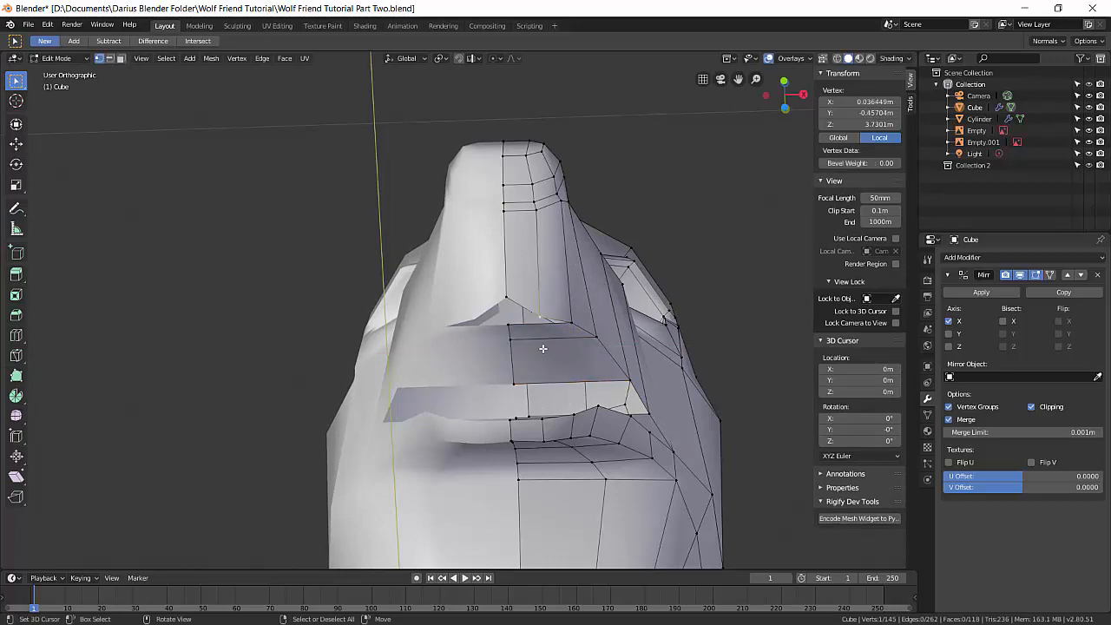
pyautogui.press('g')
pyautogui.click(561, 333)
pyautogui.click(570, 325)
pyautogui.keyDown('shift'); pyautogui.click(547, 310); pyautogui.keyUp('shift')
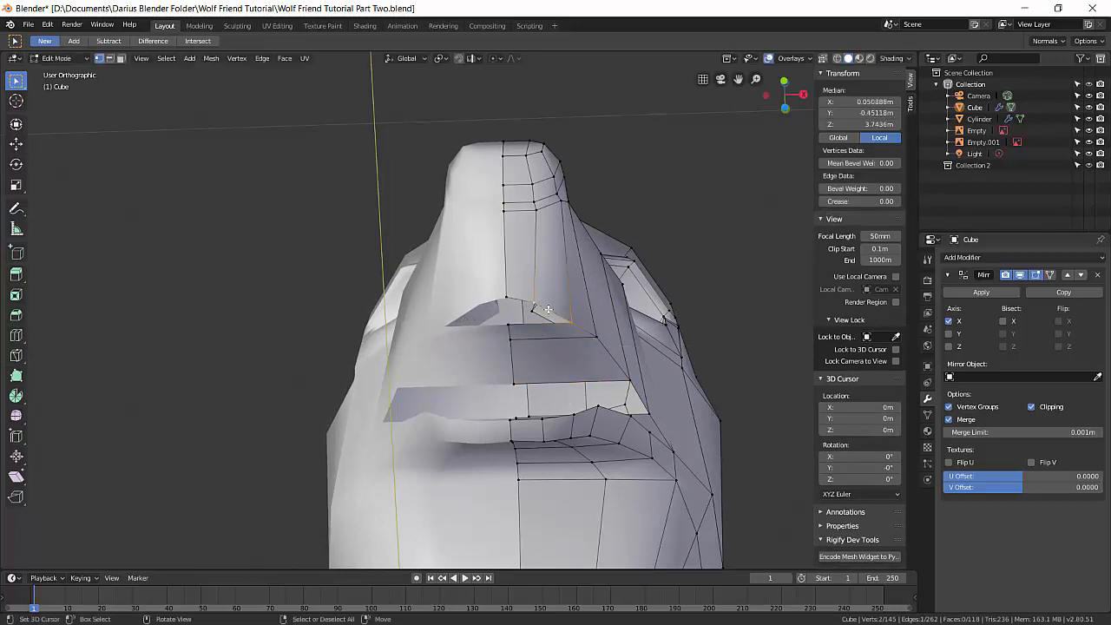
pyautogui.press('f')
# - Fill the gap between the mouth roof and the strip at the mouth corner with a face
pyautogui.moveTo(568, 345); pyautogui.dragTo(530, 377, button='middle')
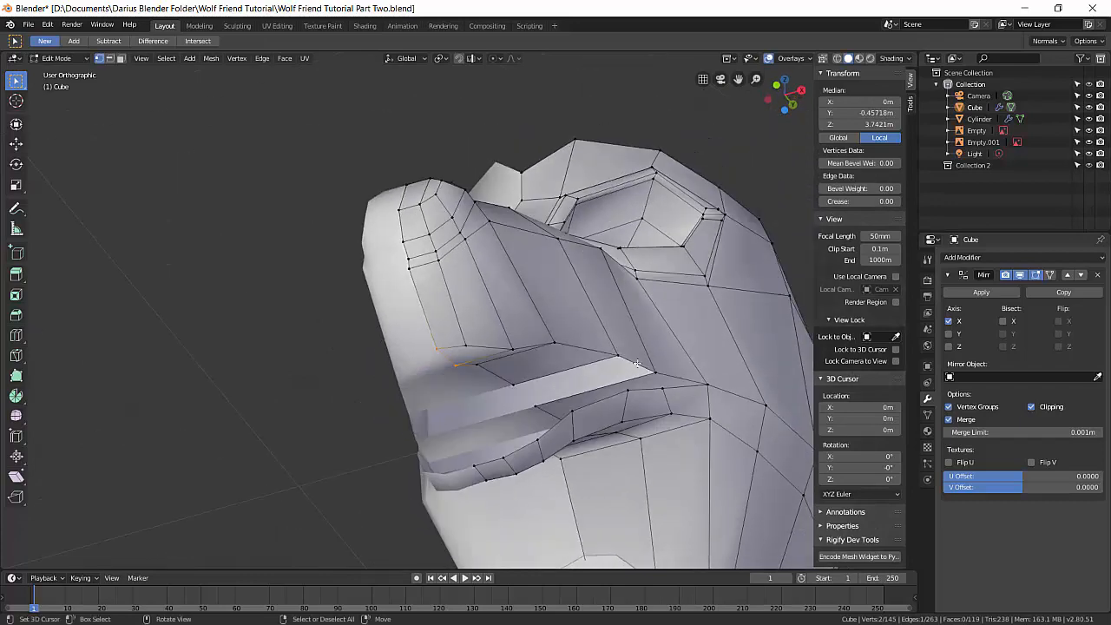
pyautogui.click(625, 350)
pyautogui.keyDown('shift'); pyautogui.click(643, 362); pyautogui.keyUp('shift')
pyautogui.press('f')
# - Extrude the lower jaw's inner lip edges along X to the centre line to form the mouth floor
pyautogui.moveTo(643, 359); pyautogui.dragTo(627, 441, button='middle')
pyautogui.click(627, 443)
pyautogui.keyDown('shift'); pyautogui.click(631, 444); pyautogui.keyUp('shift')
pyautogui.keyDown('shift'); pyautogui.click(593, 475); pyautogui.keyUp('shift')
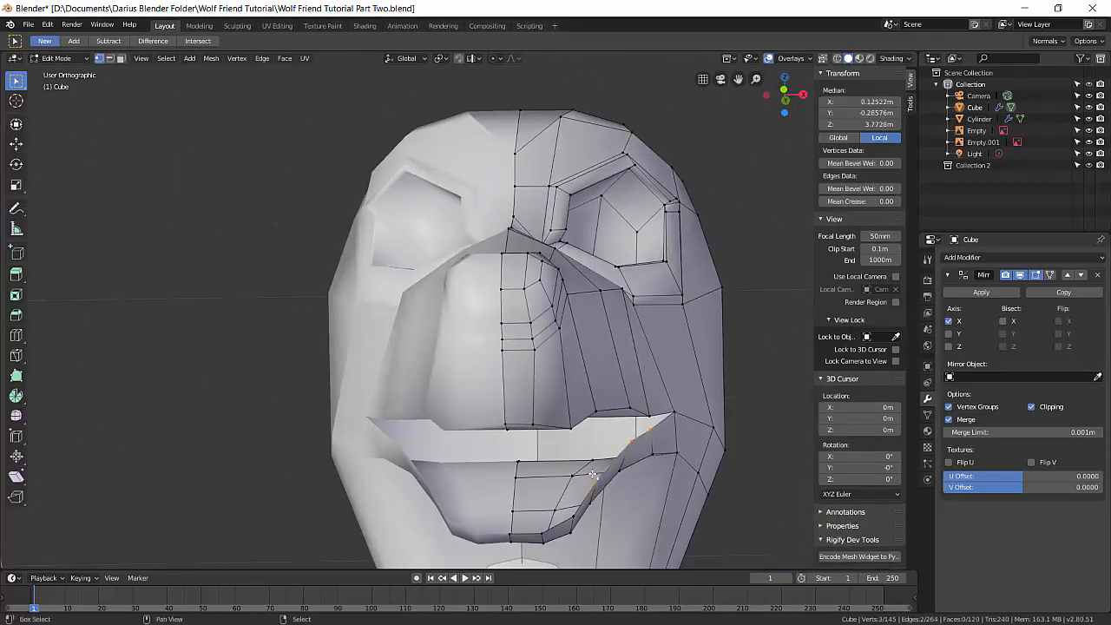
pyautogui.press('e')
pyautogui.press('x')
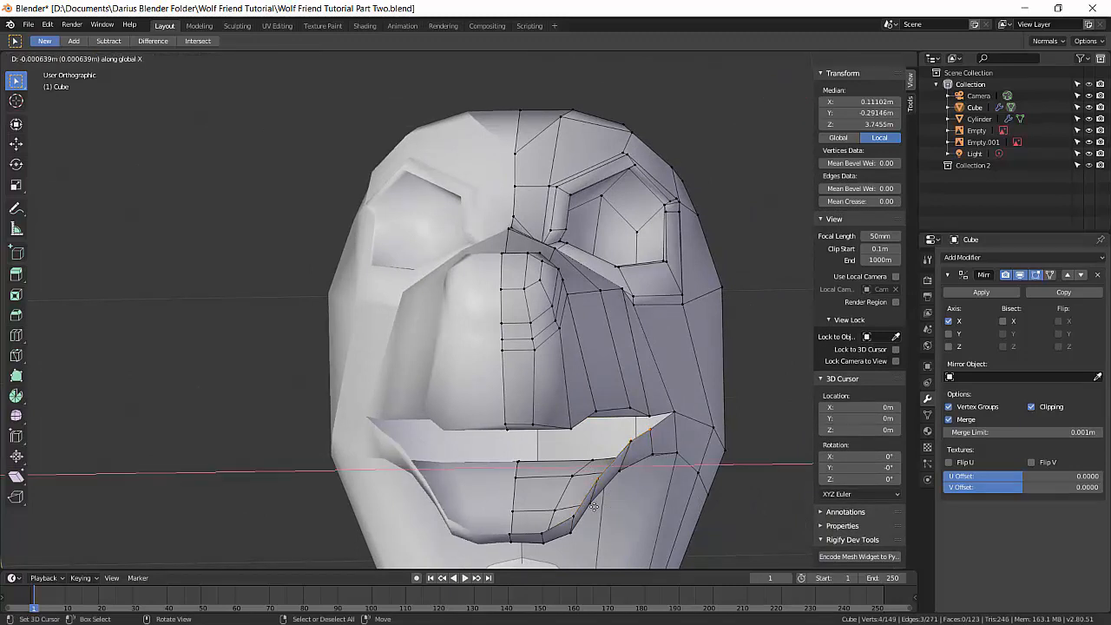
pyautogui.click(473, 508)
# - Fill the mouth floor's gap at the lower jaw tip and its gap at the mouth corner with faces
pyautogui.rightClick(569, 518)
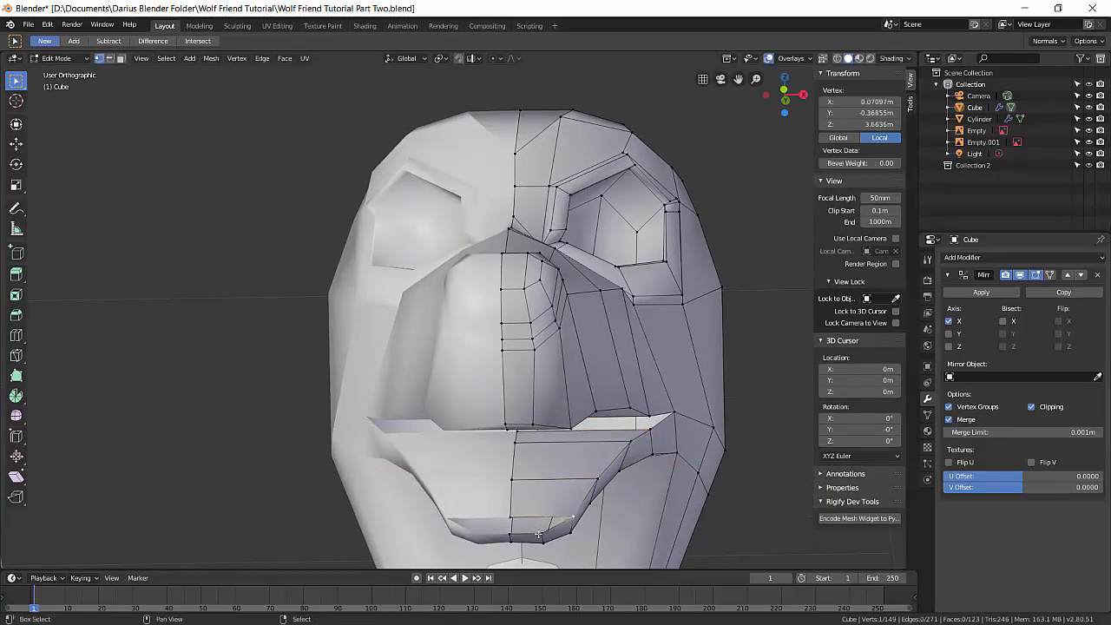
pyautogui.keyDown('shift'); pyautogui.rightClick(542, 538); pyautogui.keyUp('shift')
pyautogui.press('f')
pyautogui.rightClick(676, 417)
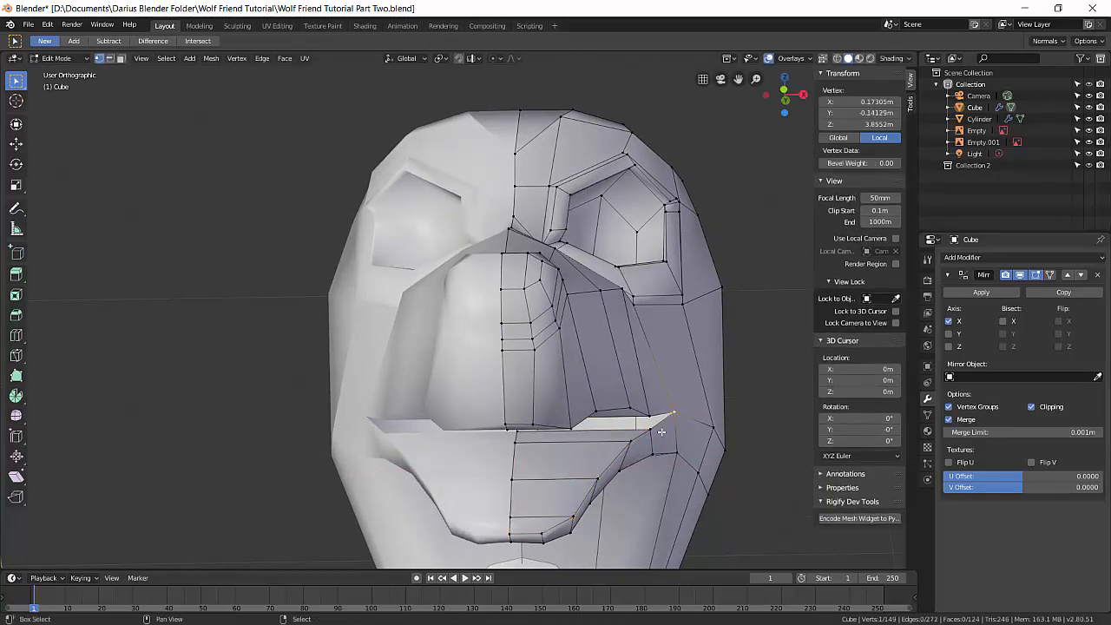
pyautogui.keyDown('shift'); pyautogui.rightClick(661, 433); pyautogui.keyUp('shift')
pyautogui.press('f')
pyautogui.moveTo(622, 482); pyautogui.dragTo(590, 429, button='middle')
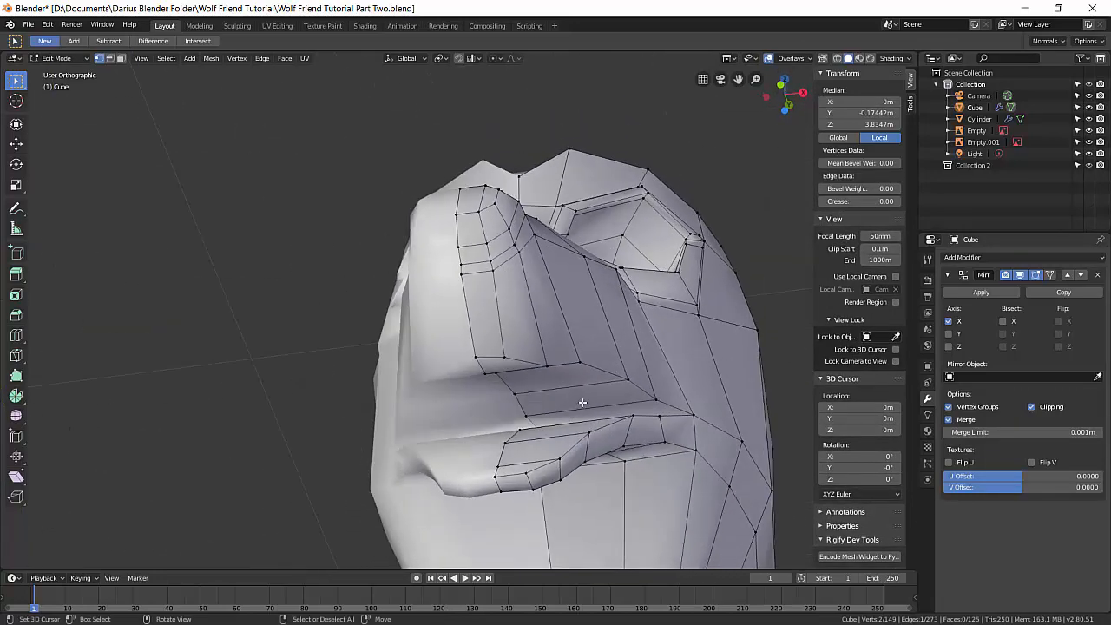
# - Inset the mouth's roof, back and floor faces together by 0.0148 m with Boundary off
pyautogui.moveTo(533, 404); pyautogui.dragTo(552, 324, button='middle')
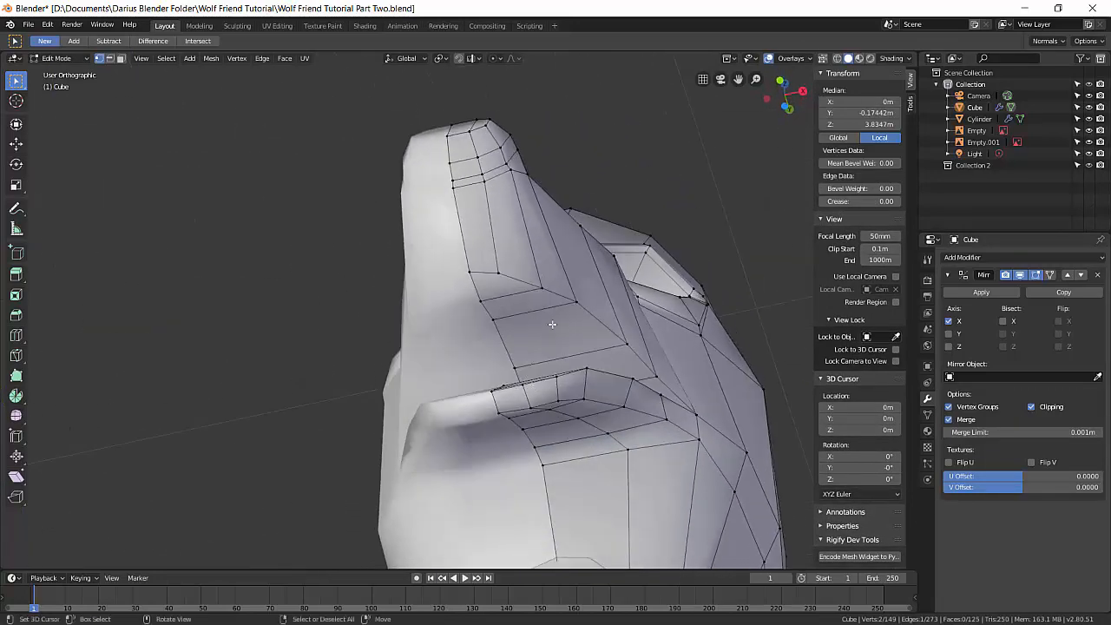
pyautogui.press('3')
pyautogui.rightClick(501, 291)
pyautogui.keyDown('shift'); pyautogui.rightClick(514, 311); pyautogui.keyUp('shift')
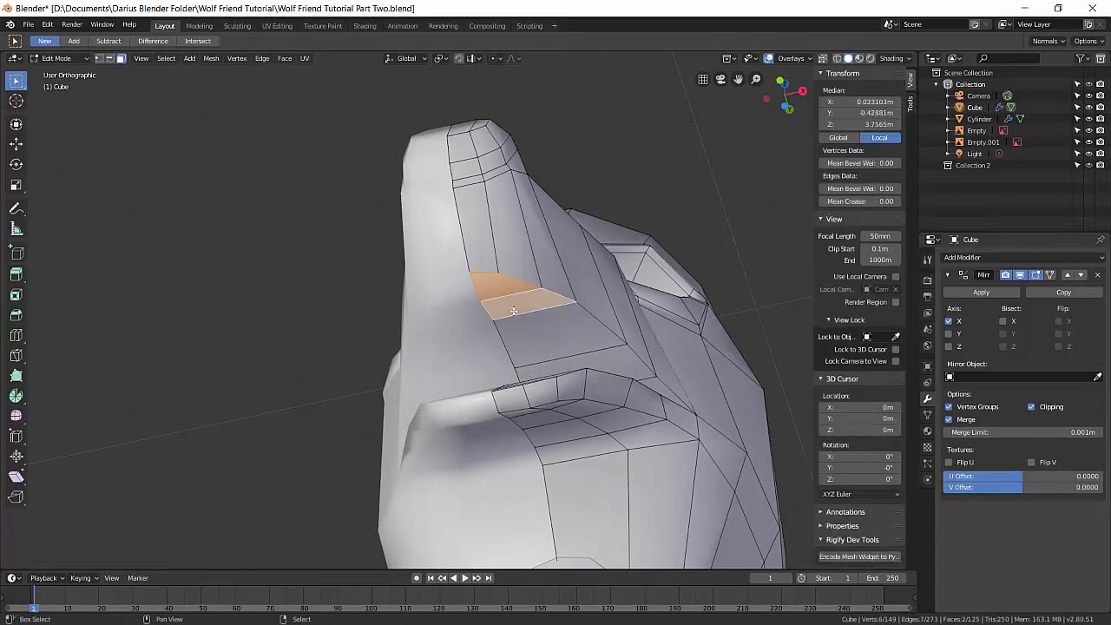
pyautogui.keyDown('shift'); pyautogui.rightClick(541, 325); pyautogui.keyUp('shift')
pyautogui.keyDown('shift'); pyautogui.rightClick(595, 377); pyautogui.keyUp('shift')
pyautogui.moveTo(541, 326); pyautogui.dragTo(627, 423, button='middle')
pyautogui.keyDown('shift'); pyautogui.rightClick(595, 384); pyautogui.keyUp('shift')
pyautogui.keyDown('shift'); pyautogui.rightClick(608, 423); pyautogui.keyUp('shift')
pyautogui.keyDown('shift'); pyautogui.rightClick(627, 423); pyautogui.keyUp('shift')
pyautogui.keyDown('shift'); pyautogui.rightClick(618, 432); pyautogui.keyUp('shift')
pyautogui.keyDown('shift'); pyautogui.rightClick(603, 456); pyautogui.keyUp('shift')
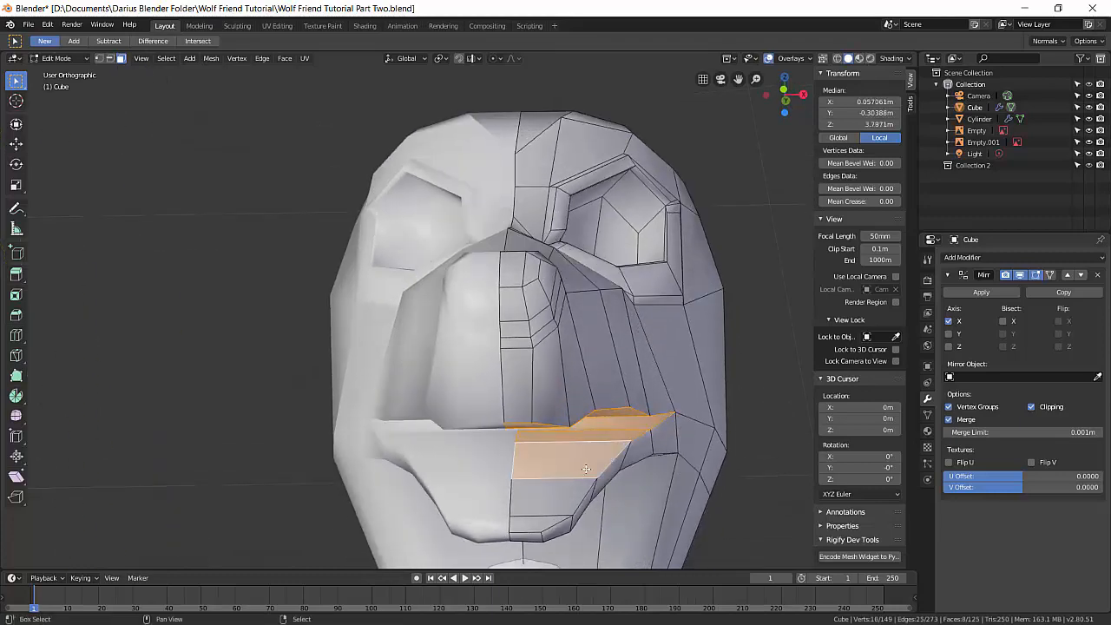
pyautogui.keyDown('shift'); pyautogui.rightClick(575, 487); pyautogui.keyUp('shift')
pyautogui.keyDown('shift'); pyautogui.rightClick(542, 521); pyautogui.keyUp('shift')
pyautogui.moveTo(543, 522); pyautogui.dragTo(732, 529, button='middle')
pyautogui.press('i')
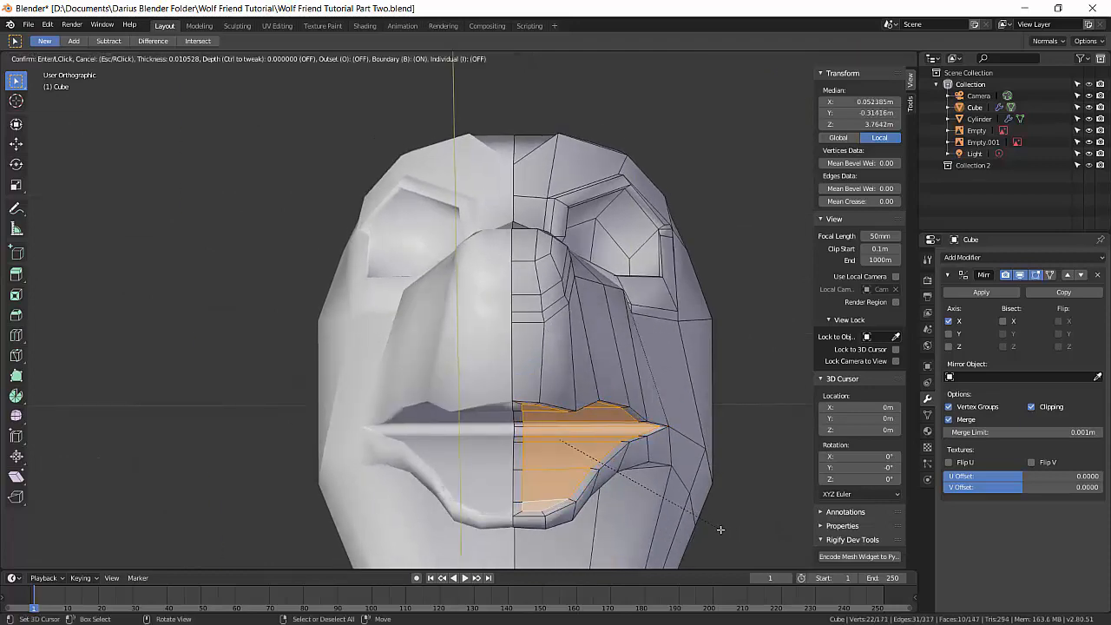
pyautogui.click(717, 529)
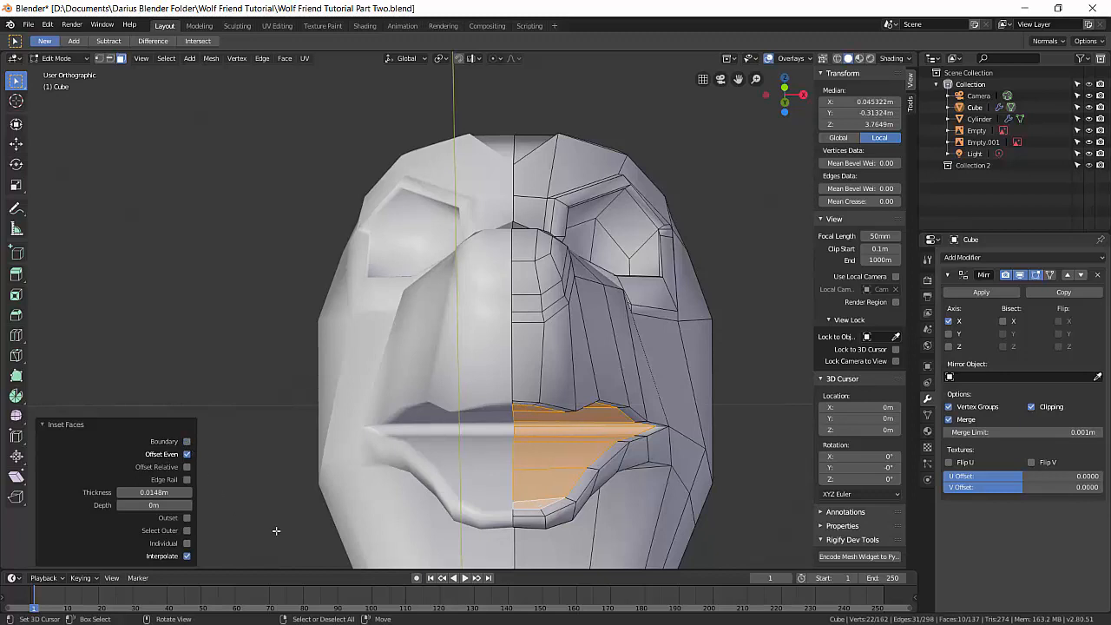
# - Move the inset mouth faces along X so they meet the centre line
pyautogui.moveTo(635, 505); pyautogui.dragTo(630, 480, button='middle')
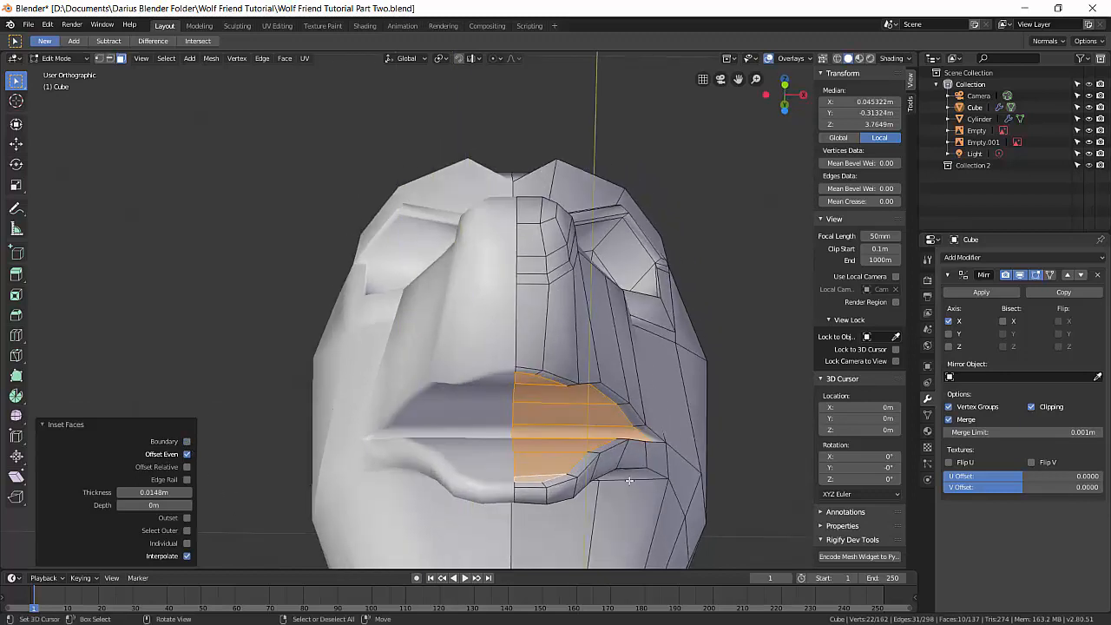
pyautogui.press('g')
pyautogui.press('x')
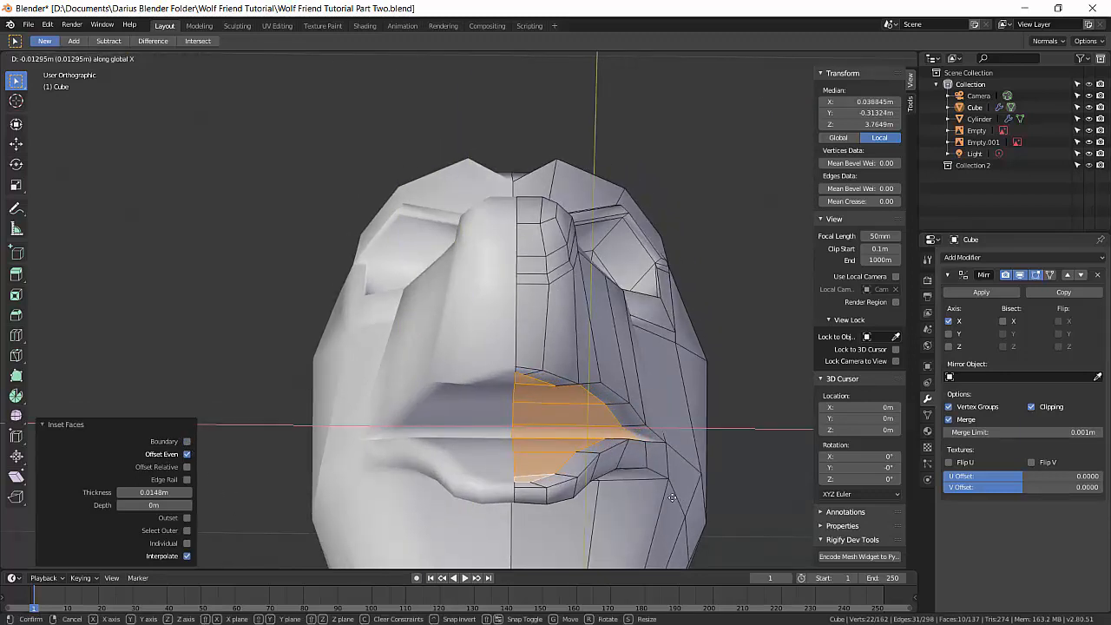
pyautogui.click(669, 497)
# - Smooth the inset mouth vertices and shift the faces 0.00914 m outward along X
pyautogui.moveTo(621, 499); pyautogui.dragTo(613, 518, button='middle')
pyautogui.hotkey('alt', 's')
pyautogui.keyDown('alt'); pyautogui.moveTo(601, 502); pyautogui.dragTo(616, 498); pyautogui.keyUp('alt')
pyautogui.press('g')
pyautogui.press('x')
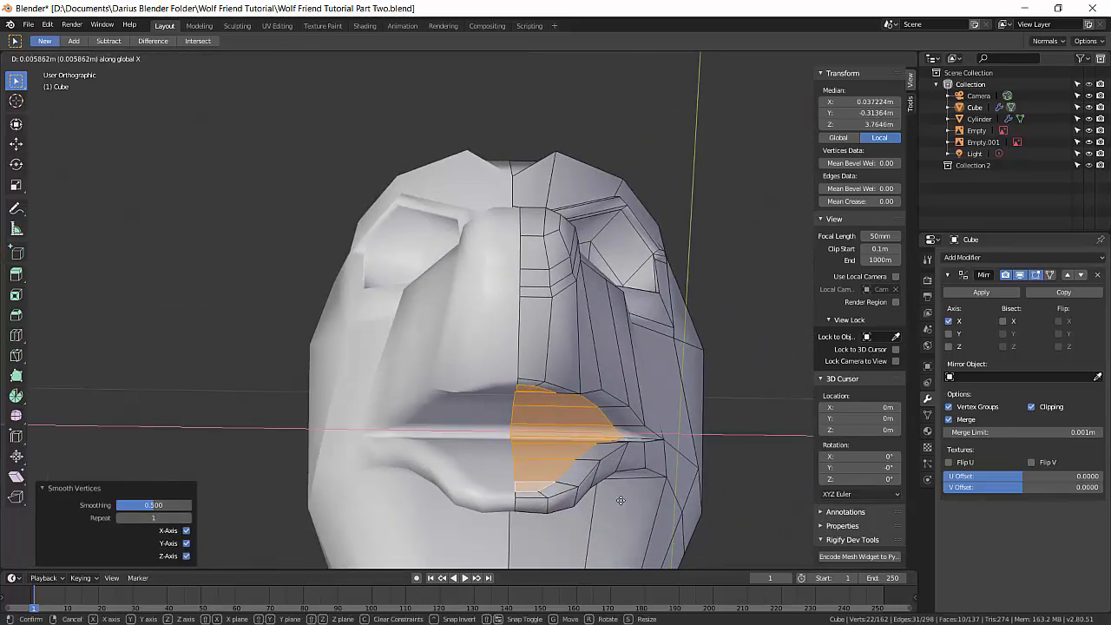
pyautogui.click(623, 501)
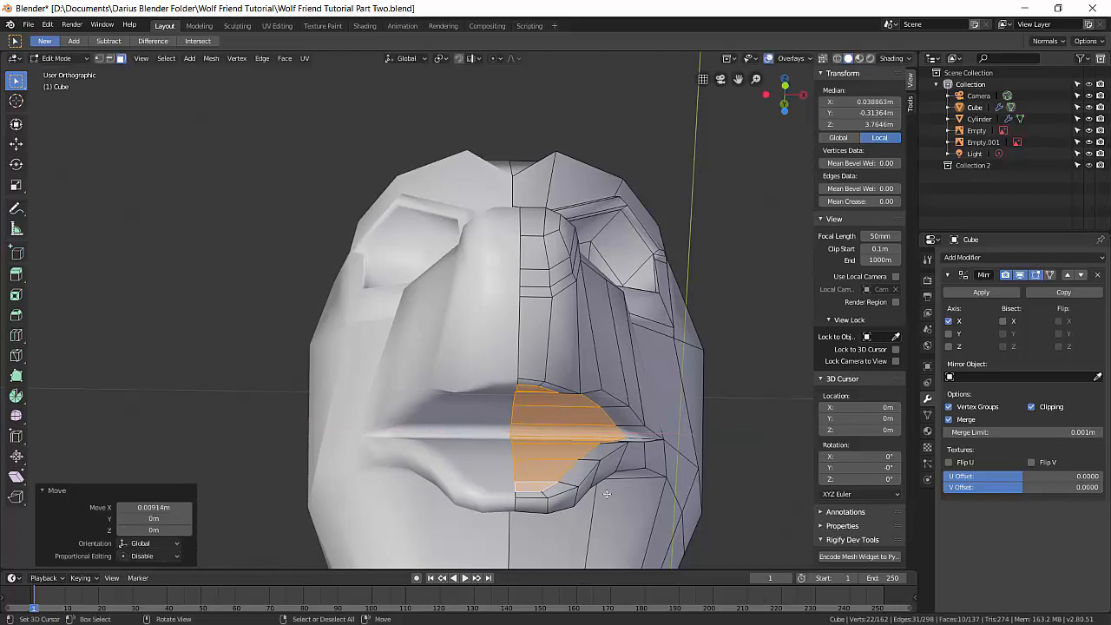
# - Try to extrude the inset mouth faces in place and scale them along Z
pyautogui.moveTo(623, 501); pyautogui.dragTo(577, 496, button='middle')
pyautogui.press('e')
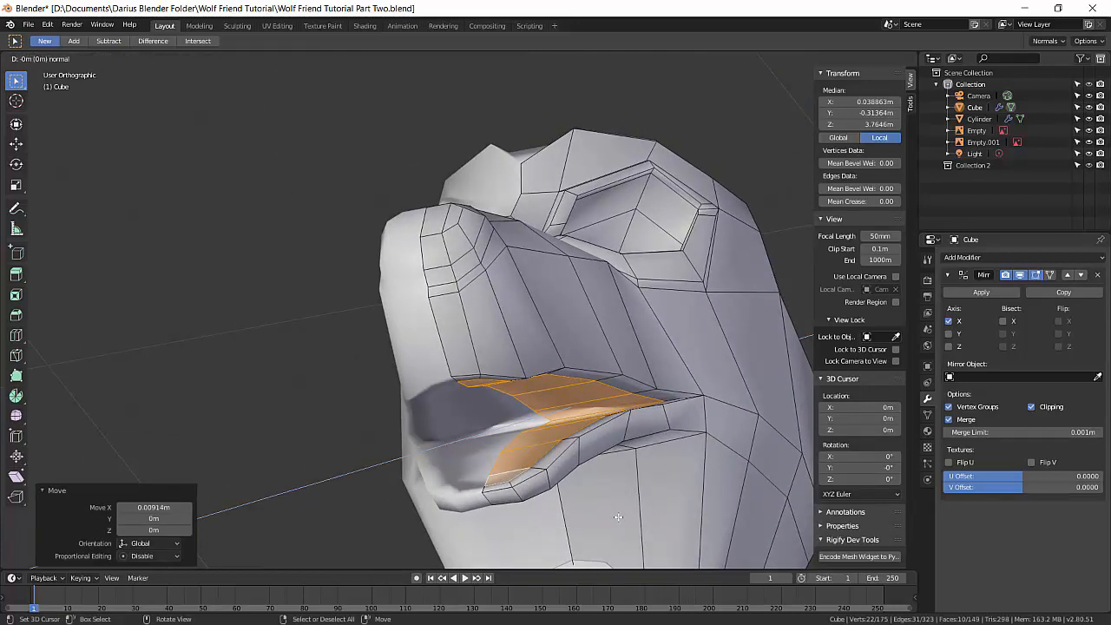
pyautogui.rightClick(618, 517)
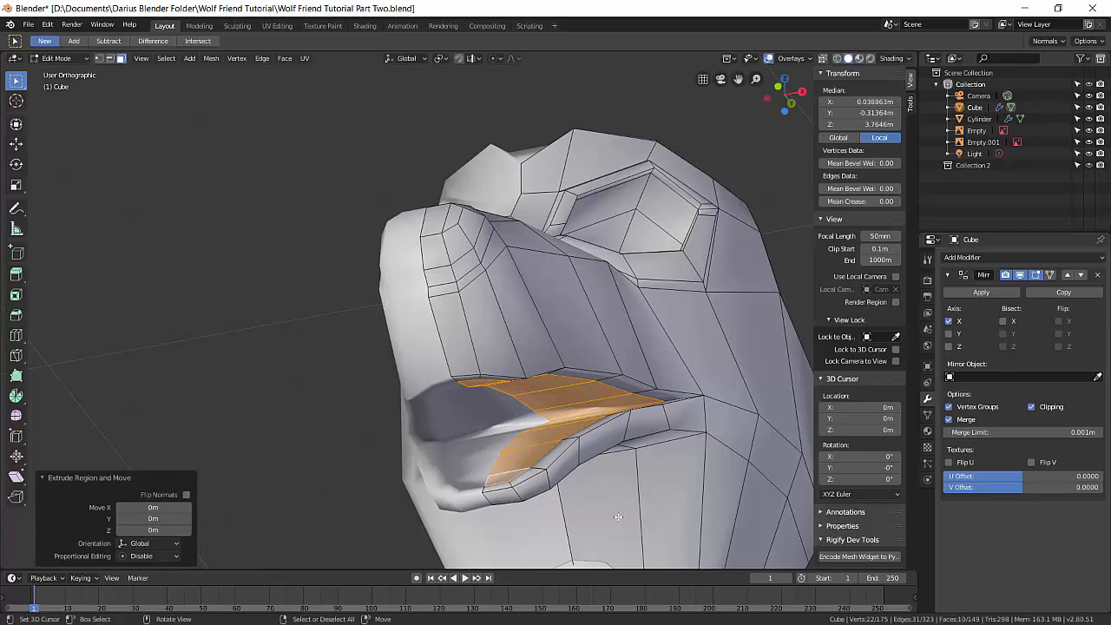
pyautogui.press('s')
pyautogui.press('z')
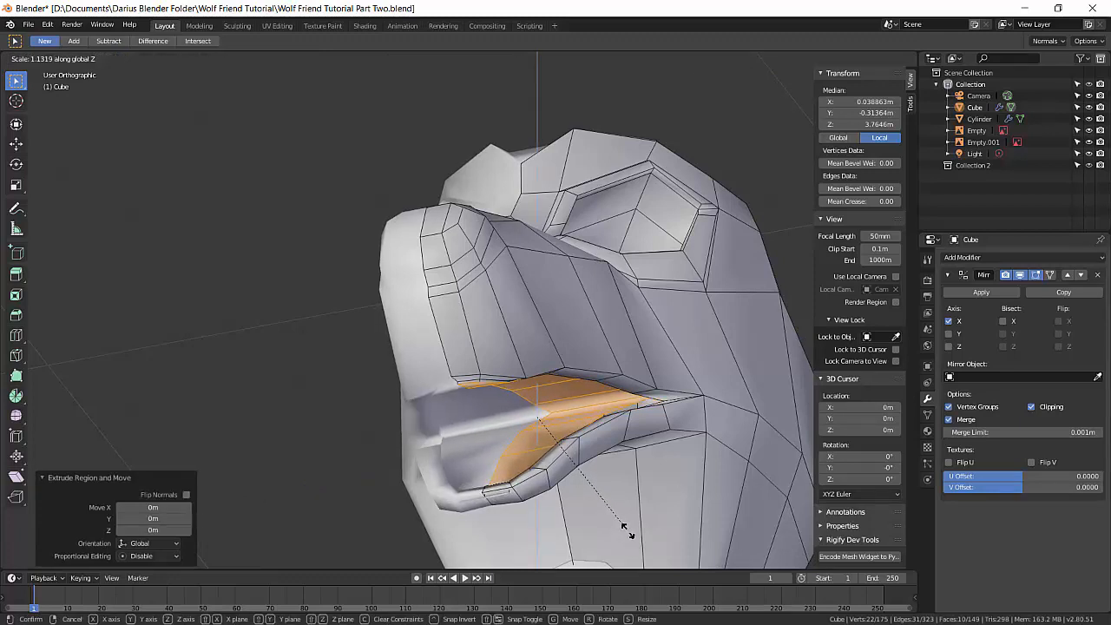
pyautogui.click(627, 532)
pyautogui.moveTo(627, 532); pyautogui.dragTo(595, 438, button='middle')
pyautogui.hotkey('ctrl', 'z')
pyautogui.hotkey('ctrl', 'z')
# - Extrude the four inset mouth-floor faces down into the lower jaw to deepen it
pyautogui.click(599, 435)
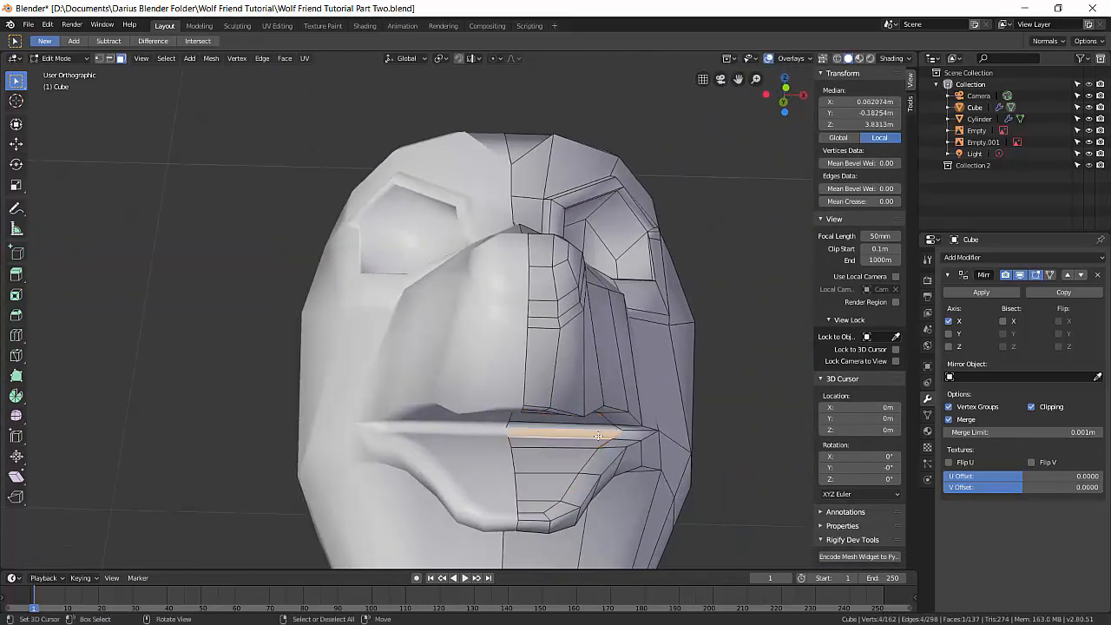
pyautogui.click(576, 442)
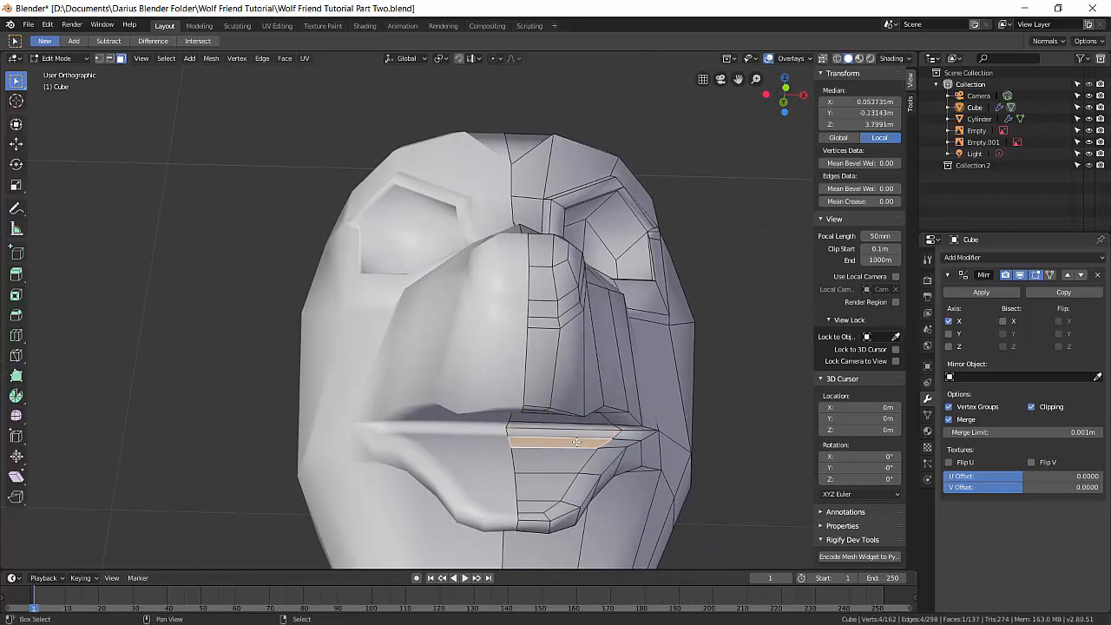
pyautogui.moveTo(590, 450); pyautogui.dragTo(568, 458, button='middle')
pyautogui.keyDown('shift'); pyautogui.click(568, 458); pyautogui.keyUp('shift')
pyautogui.keyDown('shift'); pyautogui.click(538, 493); pyautogui.keyUp('shift')
pyautogui.keyDown('shift'); pyautogui.click(536, 507); pyautogui.keyUp('shift')
pyautogui.moveTo(584, 505); pyautogui.dragTo(665, 427, button='middle')
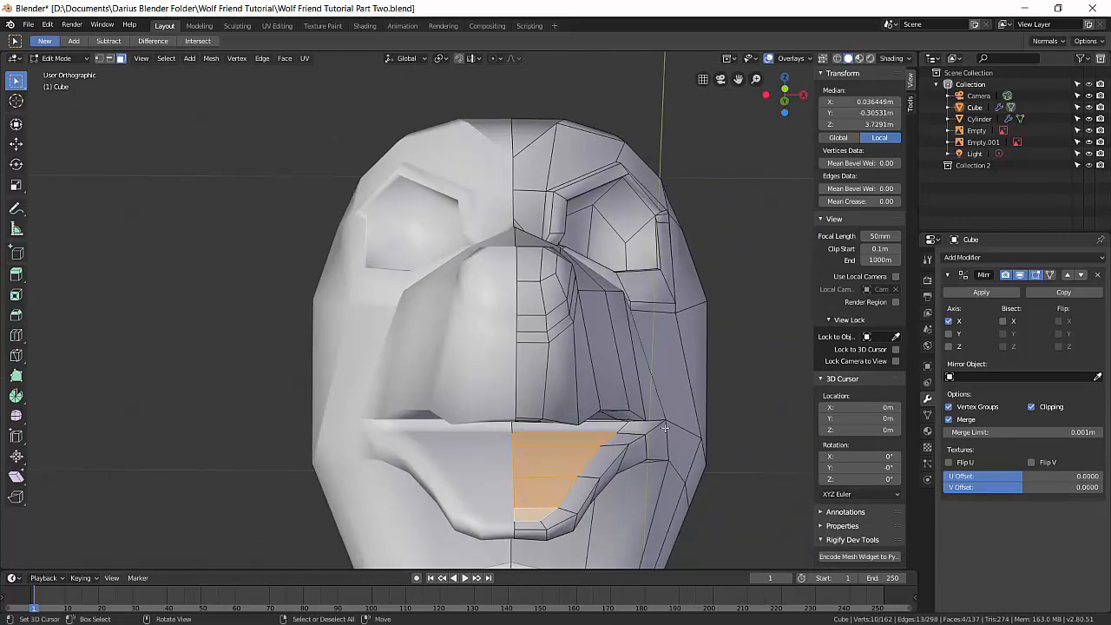
pyautogui.scroll(2, 613, 477)
pyautogui.moveTo(613, 477); pyautogui.dragTo(599, 447, button='middle')
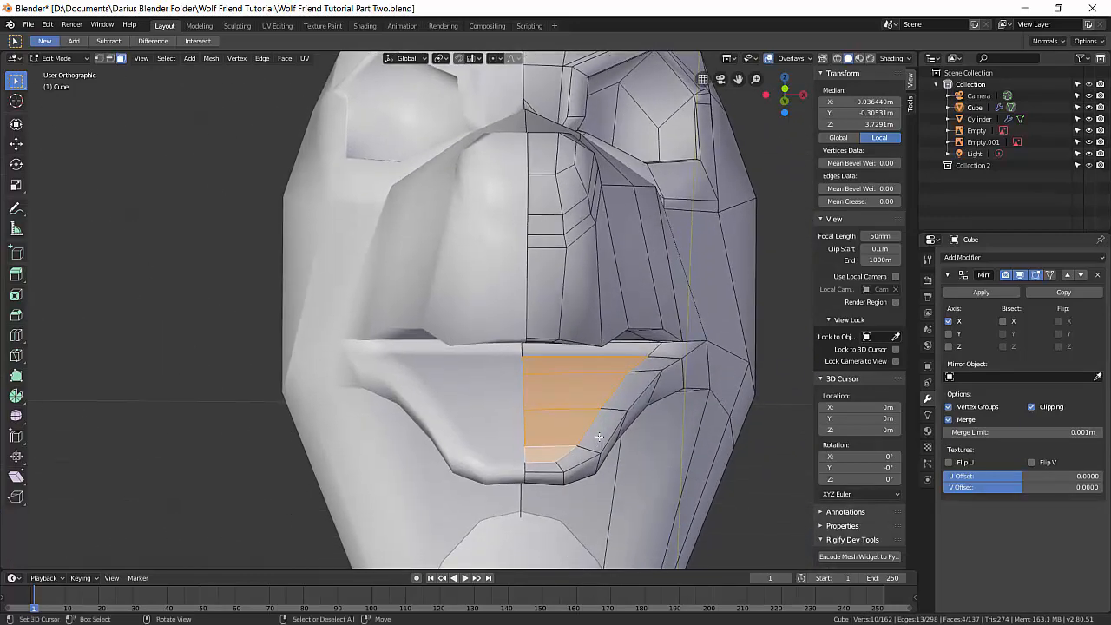
pyautogui.press('e')
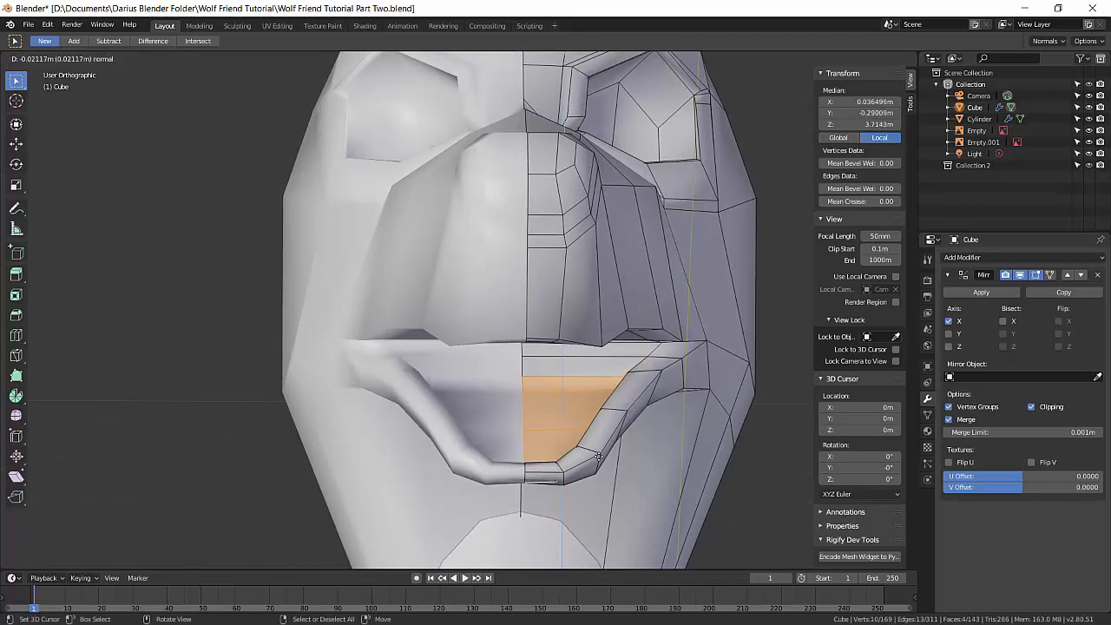
pyautogui.click(602, 467)
# - Smooth the sunken mouth floor twice and move it slightly outward along X
pyautogui.hotkey('alt', 's')
pyautogui.hotkey('alt', 's')
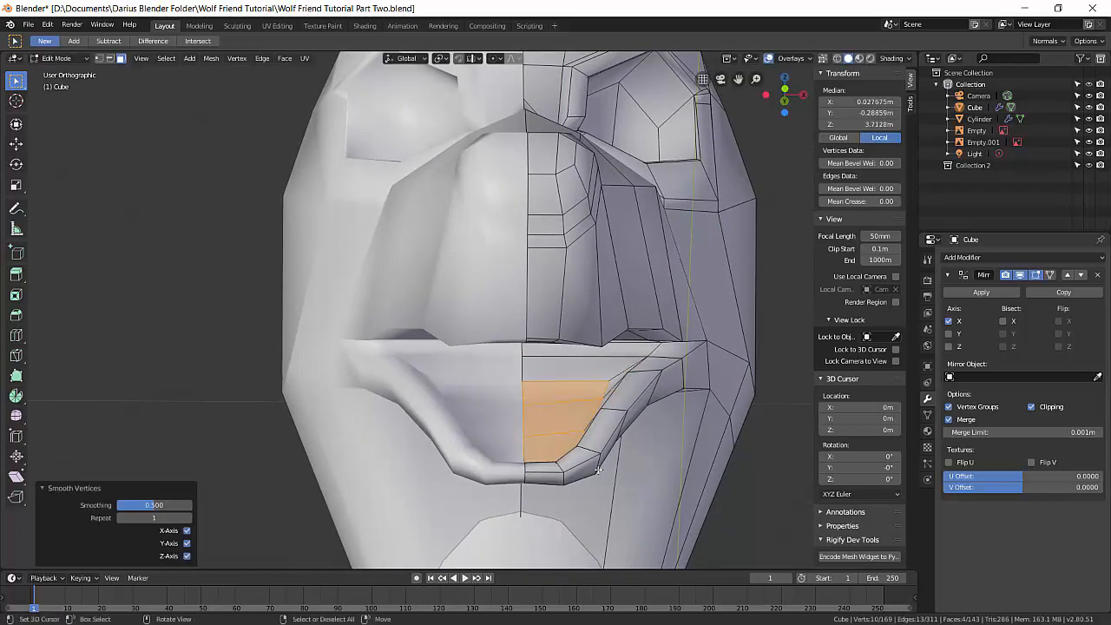
pyautogui.moveTo(598, 470); pyautogui.dragTo(601, 438, button='middle')
pyautogui.press('g')
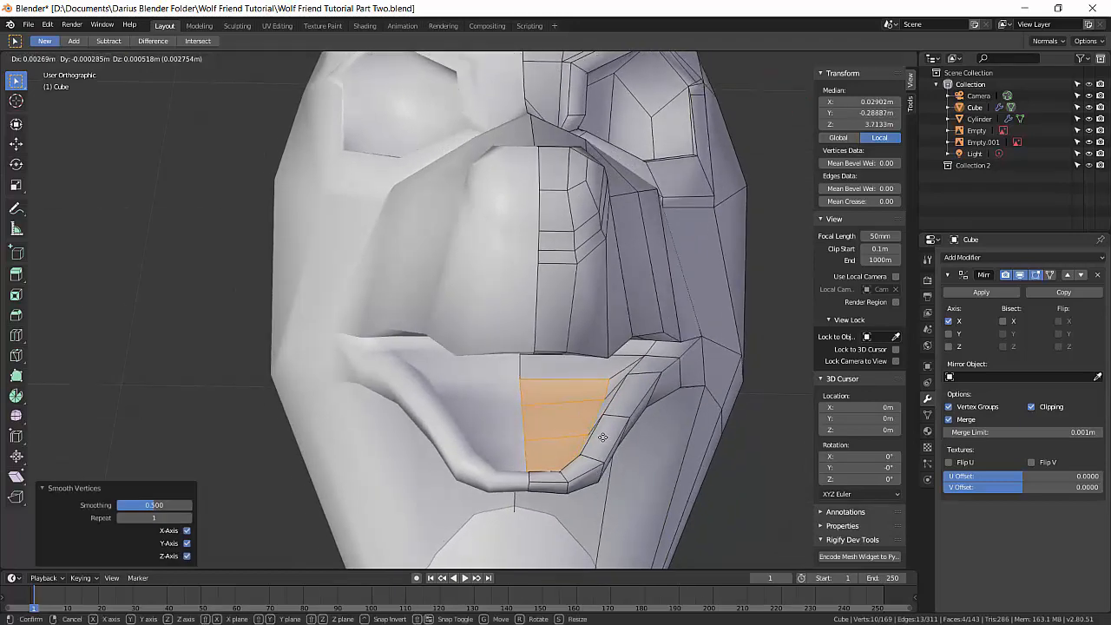
pyautogui.press('x')
pyautogui.click(607, 437)
# - Extrude the inset mouth-roof faces 0.032 m into the snout, raise them along Z, and smooth their vertices
pyautogui.moveTo(607, 437); pyautogui.dragTo(603, 251, button='middle')
pyautogui.click(556, 271)
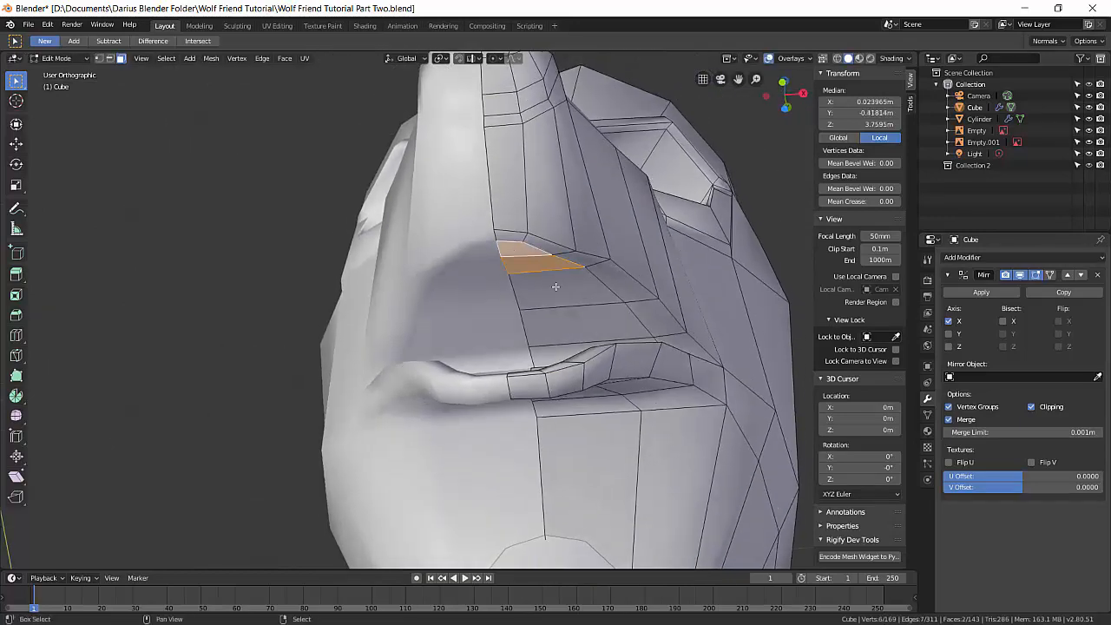
pyautogui.keyDown('shift'); pyautogui.click(571, 314); pyautogui.keyUp('shift')
pyautogui.moveTo(570, 315); pyautogui.dragTo(574, 378, button='middle')
pyautogui.moveTo(602, 357); pyautogui.dragTo(580, 379, button='middle')
pyautogui.press('e')
pyautogui.click(580, 386)
pyautogui.press('g')
pyautogui.press('z')
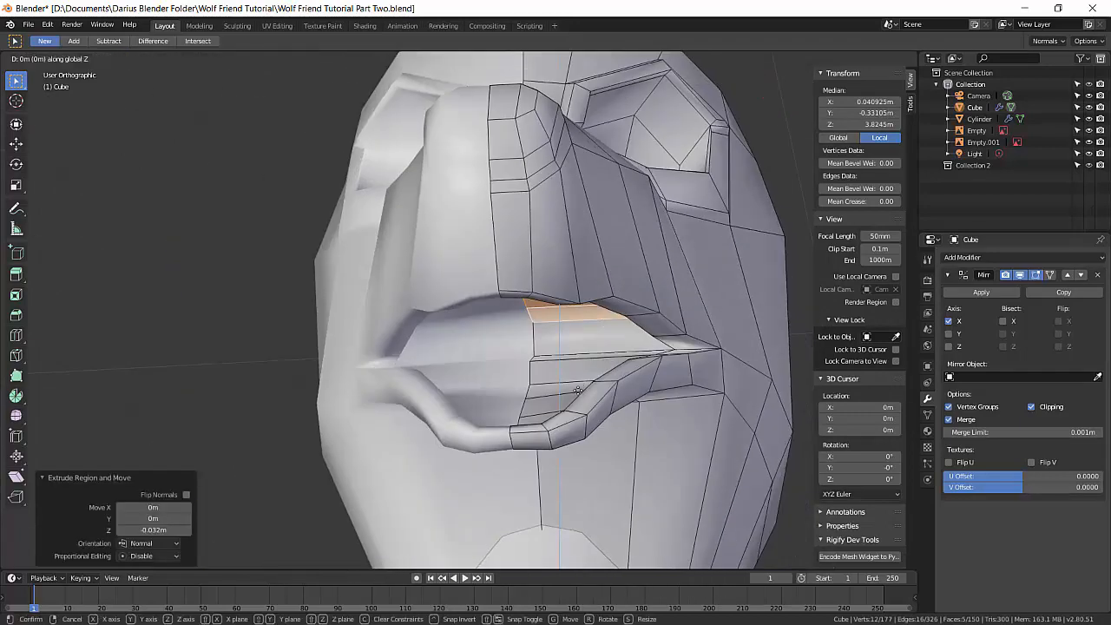
pyautogui.click(579, 377)
pyautogui.press('w')
pyautogui.press('o')
# - In wireframe side view, move the strip face at the back of the mouth 0.0475 m back along Y and rotate it -48°
pyautogui.moveTo(591, 341); pyautogui.dragTo(609, 378, button='middle')
pyautogui.click(640, 346)
pyautogui.moveTo(674, 397); pyautogui.dragTo(638, 396, button='middle')
pyautogui.press('z')
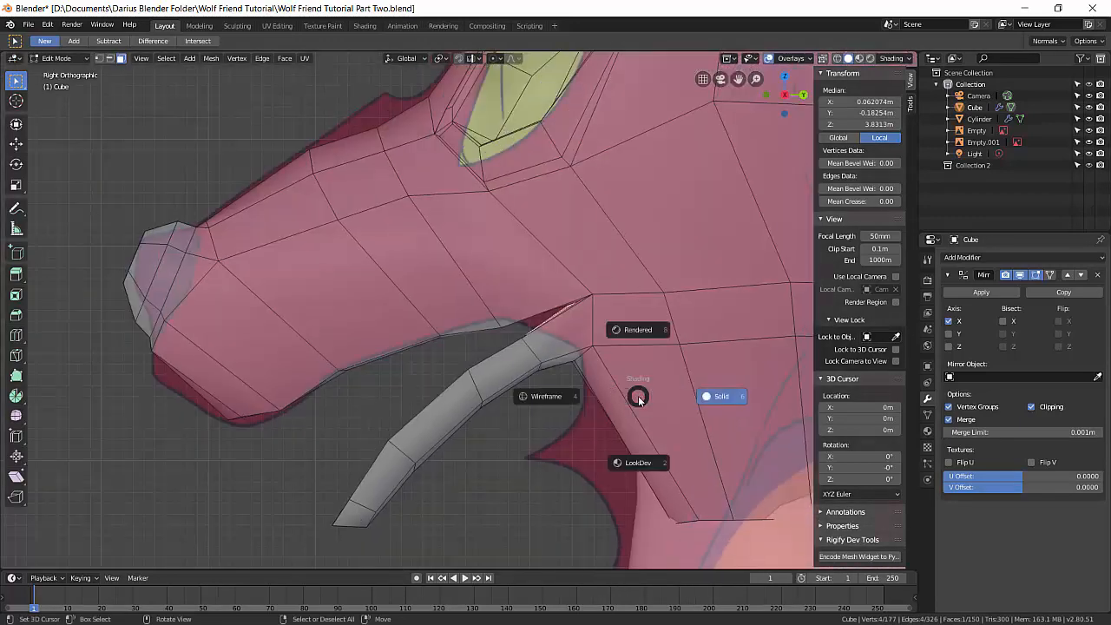
pyautogui.click(587, 396)
pyautogui.press('g')
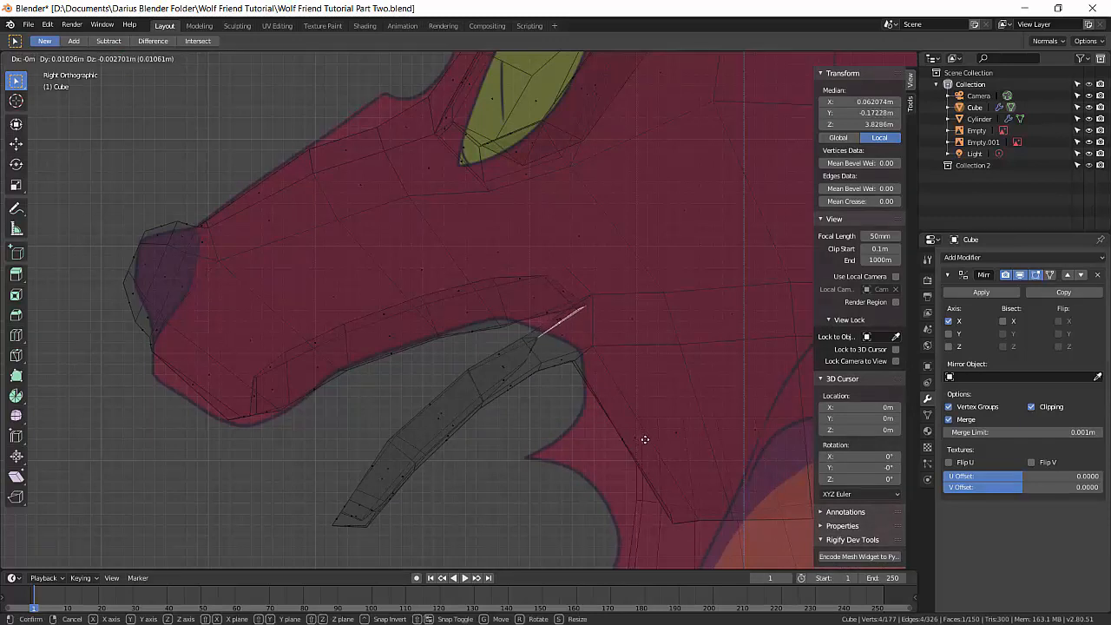
pyautogui.click(681, 451)
pyautogui.press('r')
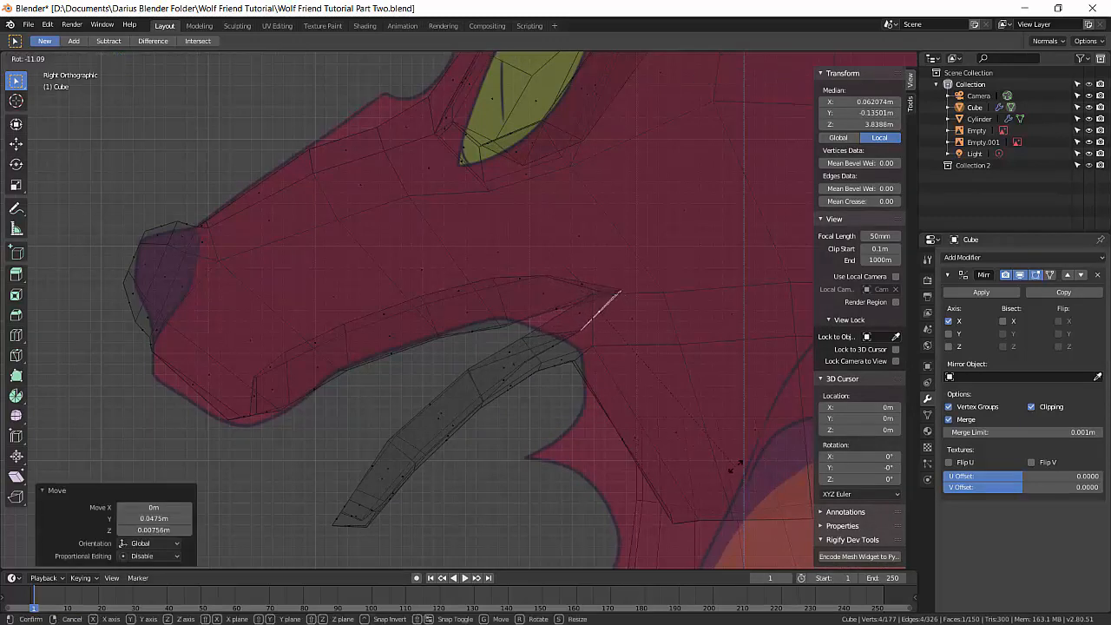
pyautogui.click(798, 359)
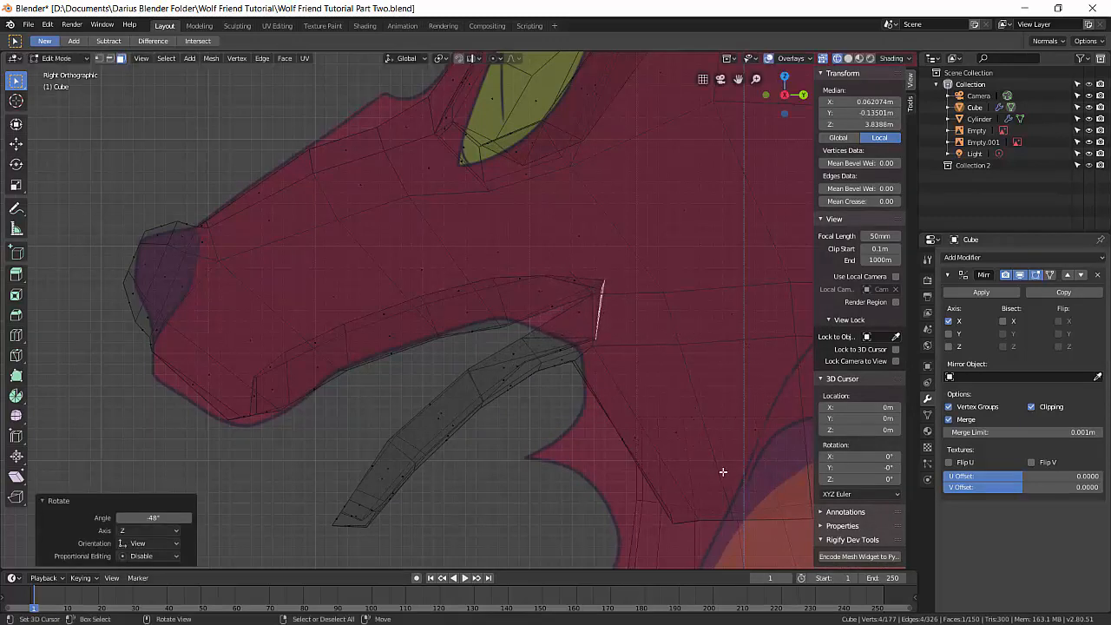
# - Scale the mouth's back face to 0.736 along Z and shift it 0.00756 m along Y and 0.00324 m along Z
pyautogui.press('s')
pyautogui.press('z')
pyautogui.click(704, 428)
pyautogui.press('g')
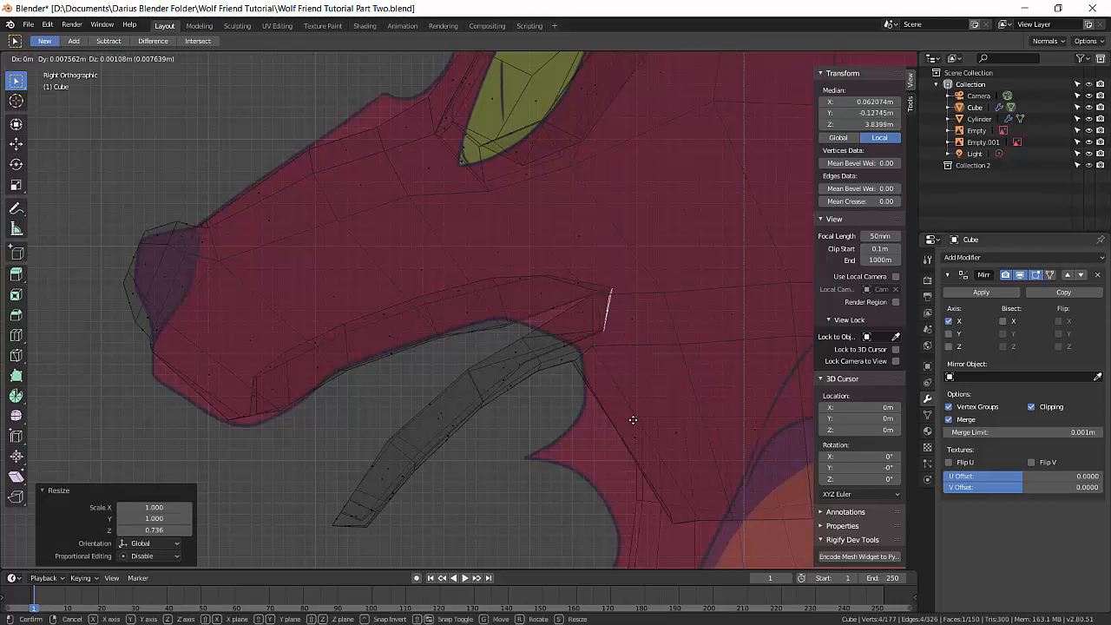
pyautogui.click(630, 419)
# - Extrude the mouth's back face toward the throat and scale the end face to 0.722
pyautogui.press('e')
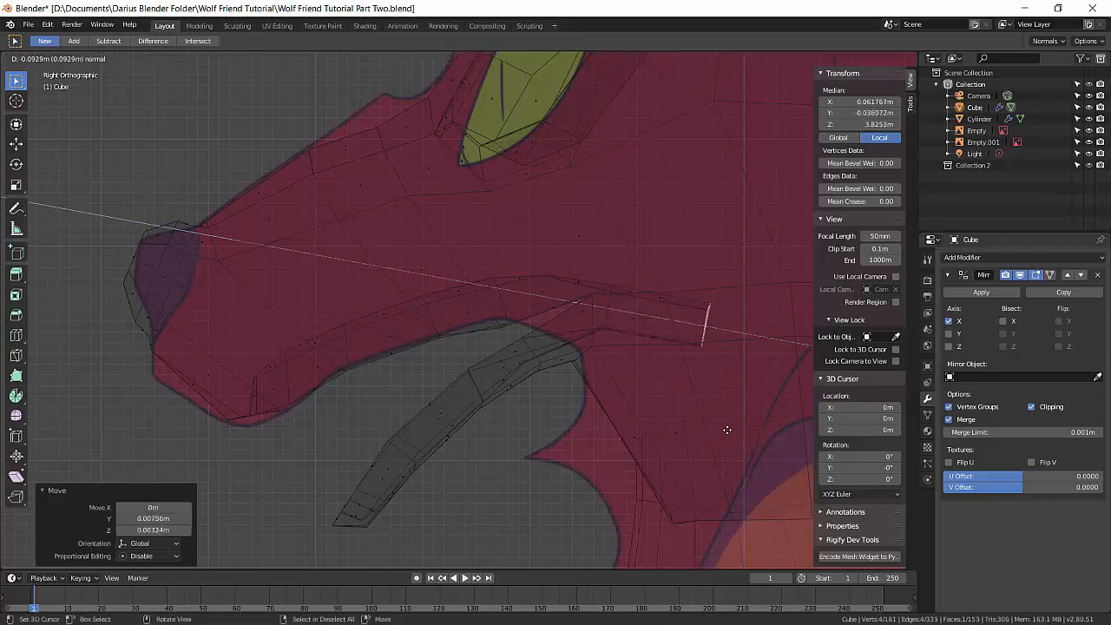
pyautogui.click(721, 432)
pyautogui.press('s')
pyautogui.click(719, 416)
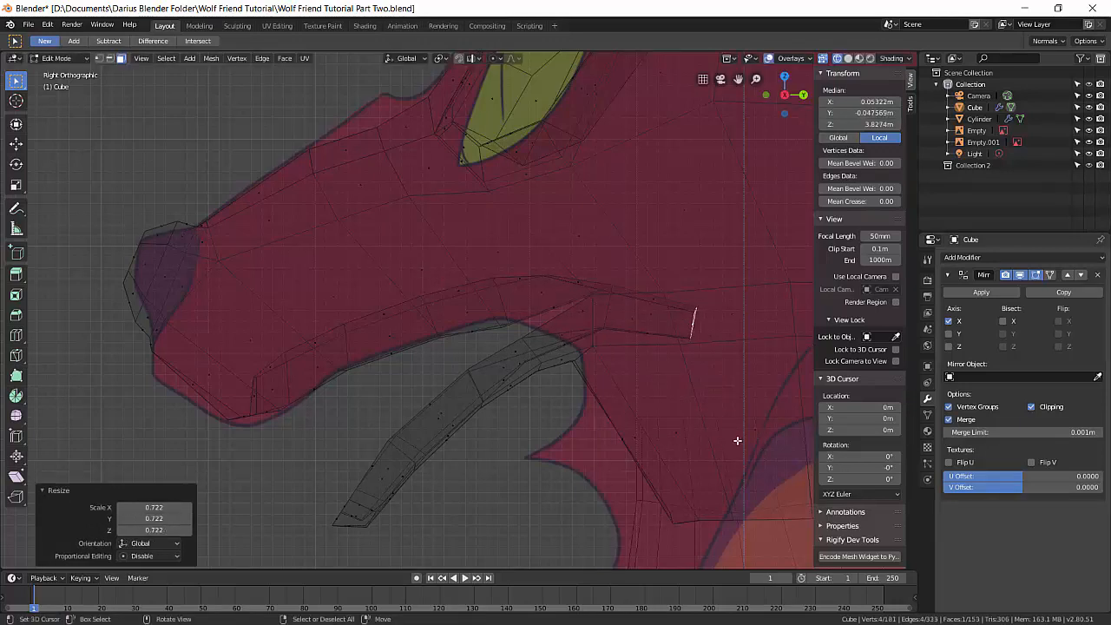
# - Extrude the throat's end face 0.0802 m forward and continue it in segments above the lower jaw as a tongue, undoing the down-bent tip segment
pyautogui.press('e')
pyautogui.click(657, 446)
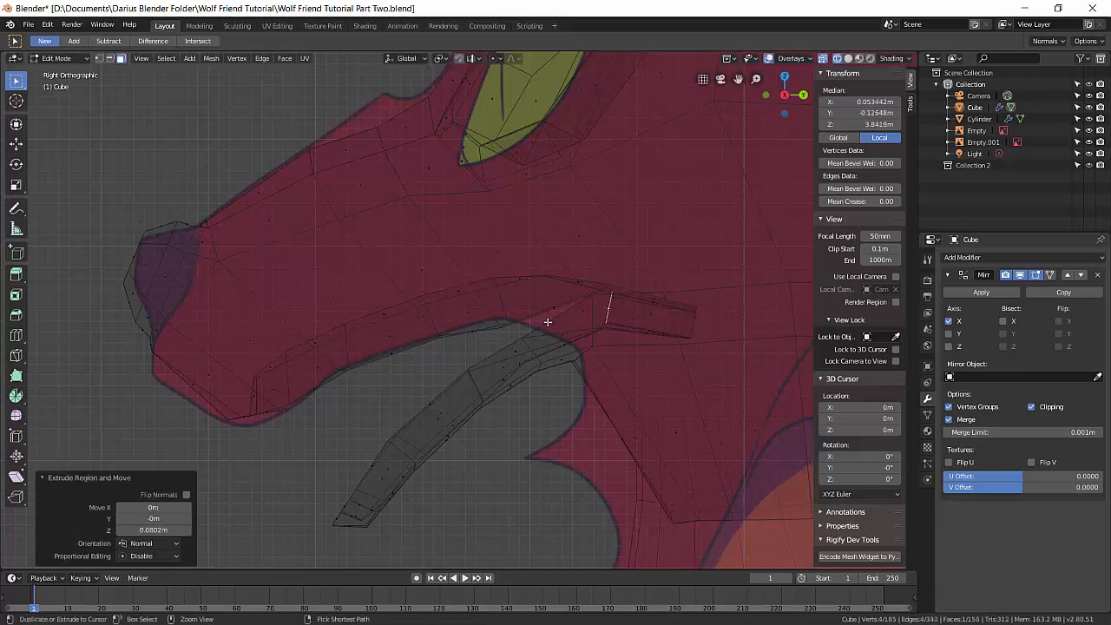
pyautogui.keyDown('ctrl'); pyautogui.rightClick(551, 320); pyautogui.keyUp('ctrl')
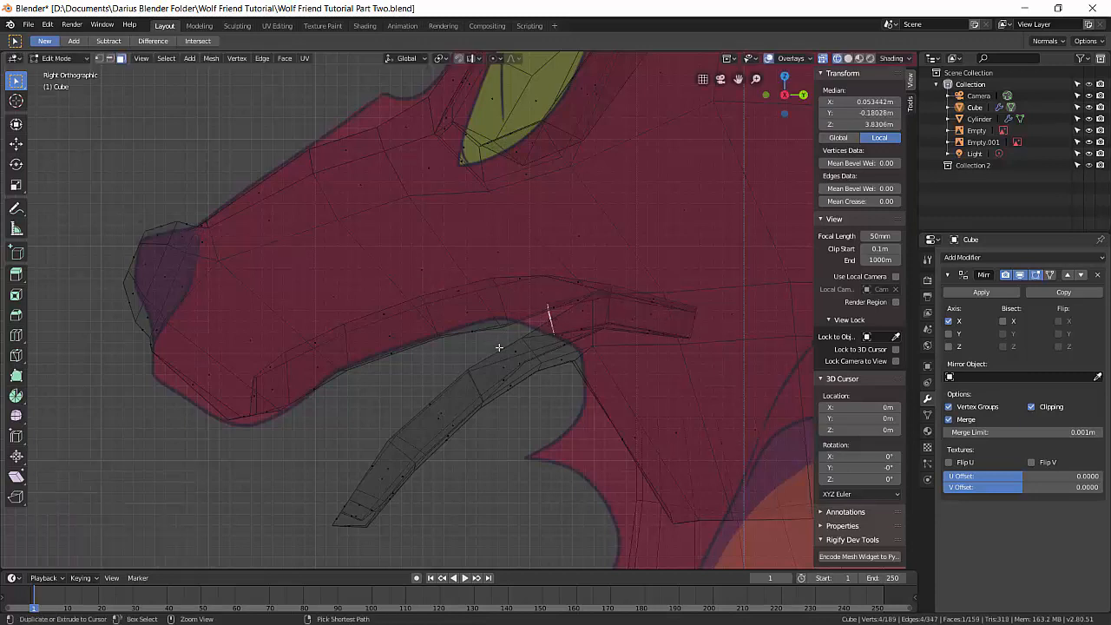
pyautogui.keyDown('ctrl'); pyautogui.rightClick(429, 391); pyautogui.keyUp('ctrl')
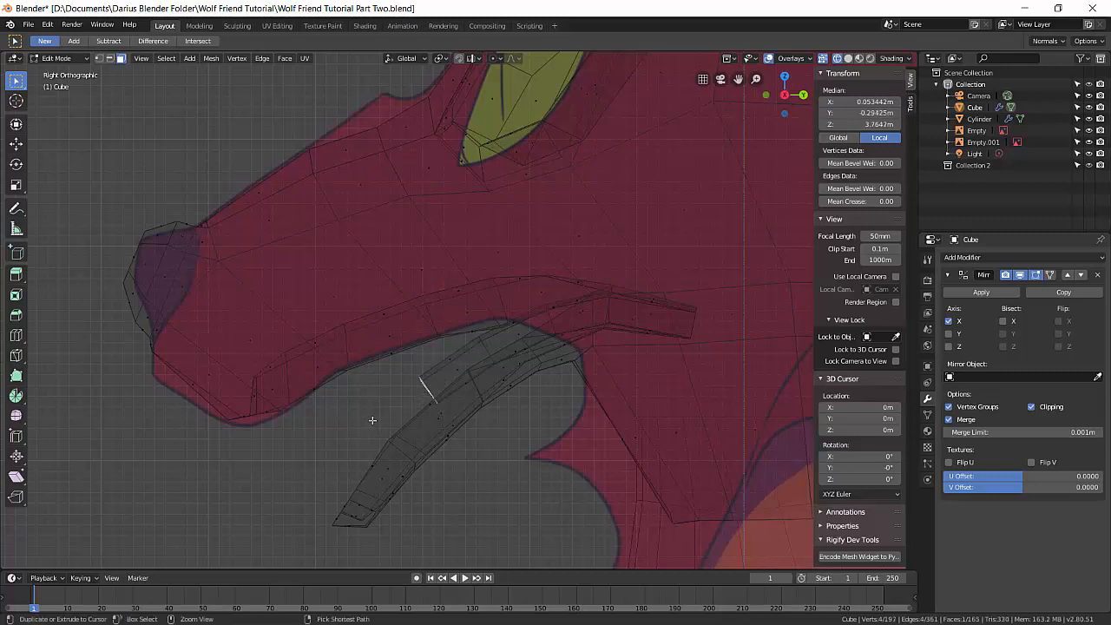
pyautogui.keyDown('ctrl'); pyautogui.rightClick(328, 459); pyautogui.keyUp('ctrl')
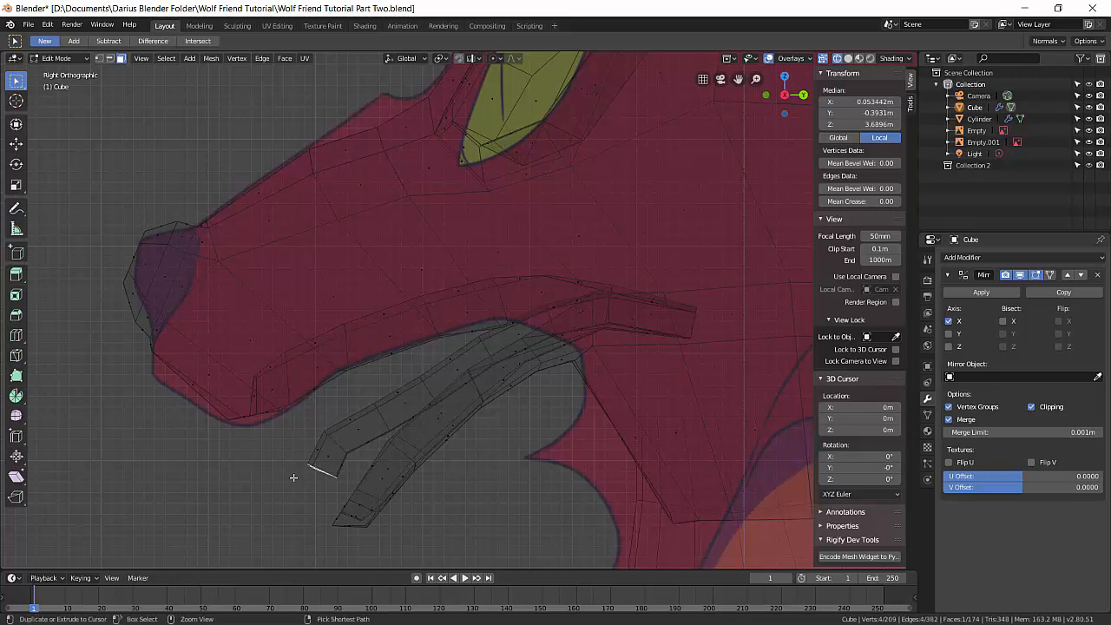
pyautogui.hotkey('ctrl', 'z')
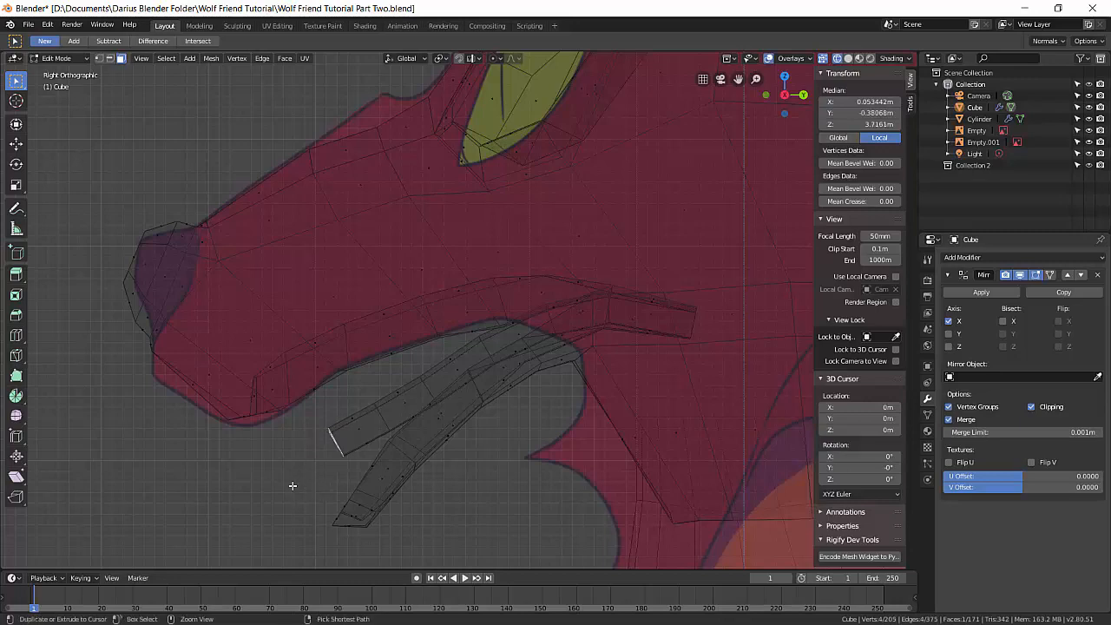
# - Extend the tongue with a short tip segment, smooth the tip's vertices, and return to shaded display
pyautogui.hotkey('shift', 'r')
pyautogui.hotkey('shift', 'r')
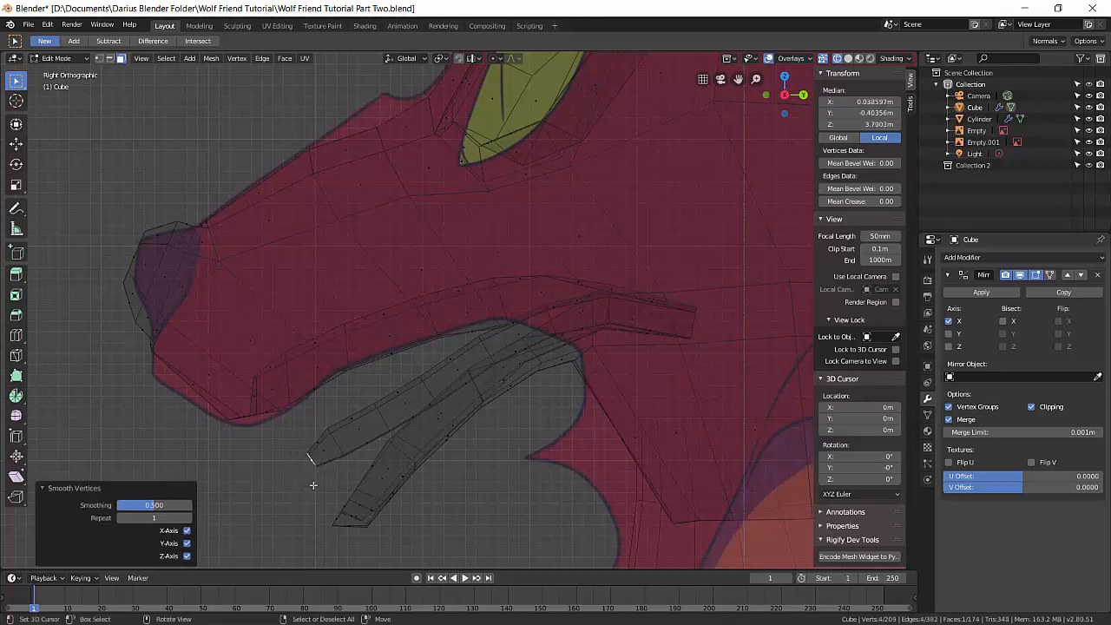
pyautogui.moveTo(313, 487)
pyautogui.mouseDown(button='middle')
pyautogui.moveTo(375, 517)
pyautogui.moveTo(415, 445)
pyautogui.moveTo(460, 462)
pyautogui.mouseUp(button='middle')
pyautogui.press('z')
pyautogui.click(460, 516)
pyautogui.scroll(-5, 577, 298)
pyautogui.moveTo(577, 299); pyautogui.dragTo(555, 365, button='middle')
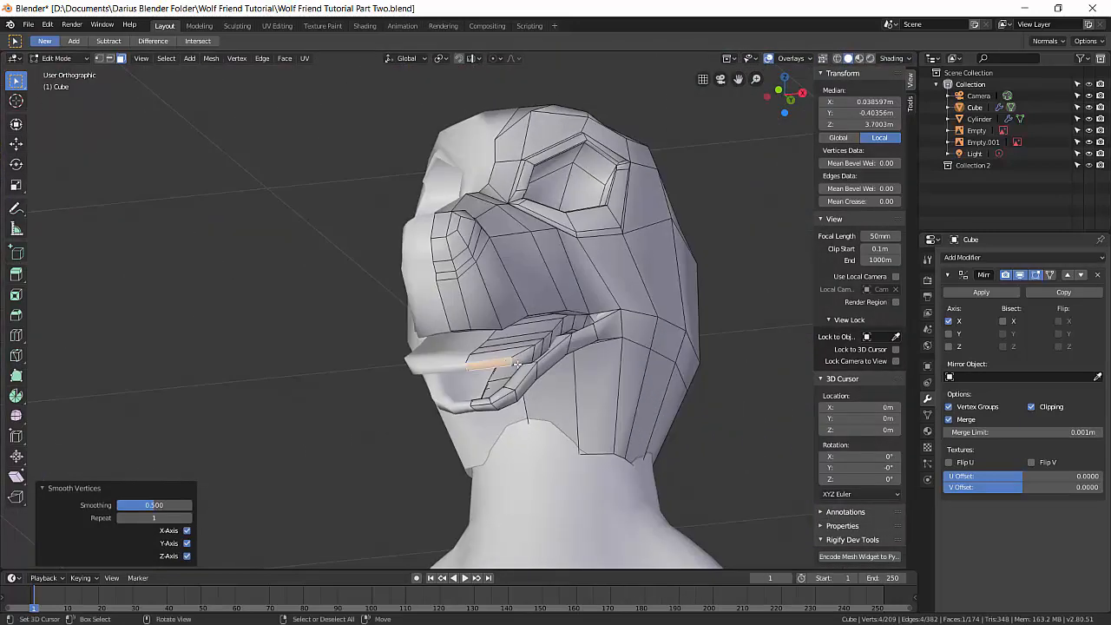
# - Switch to edge selection and move the tongue's outer side edge nearest the tip inward along X to narrow it
pyautogui.scroll(6, 564, 390)
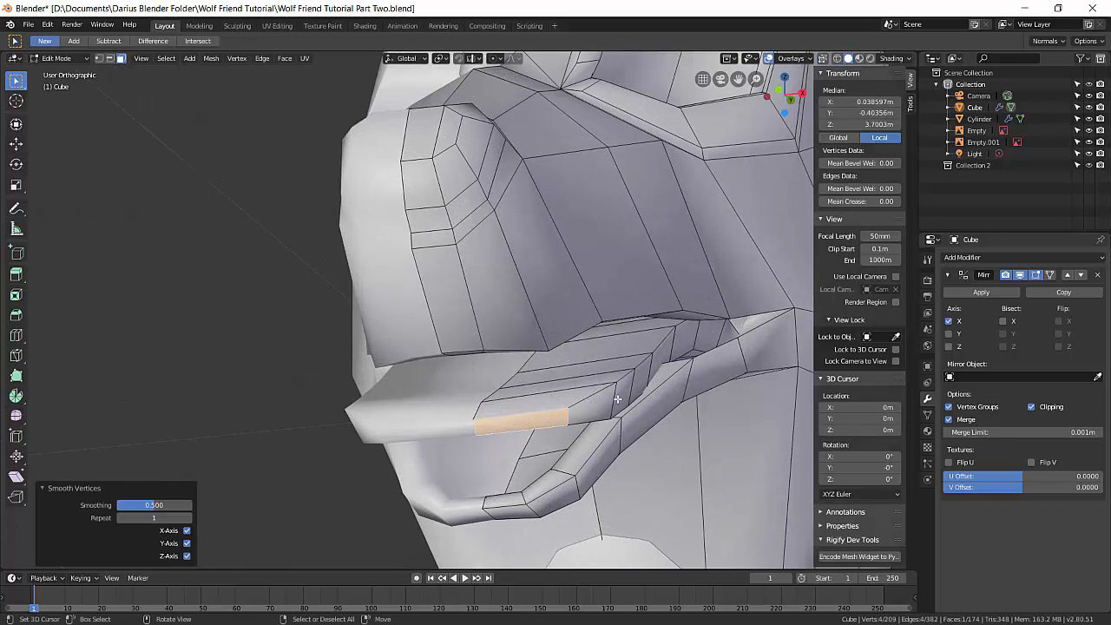
pyautogui.click(613, 397)
pyautogui.click(620, 398)
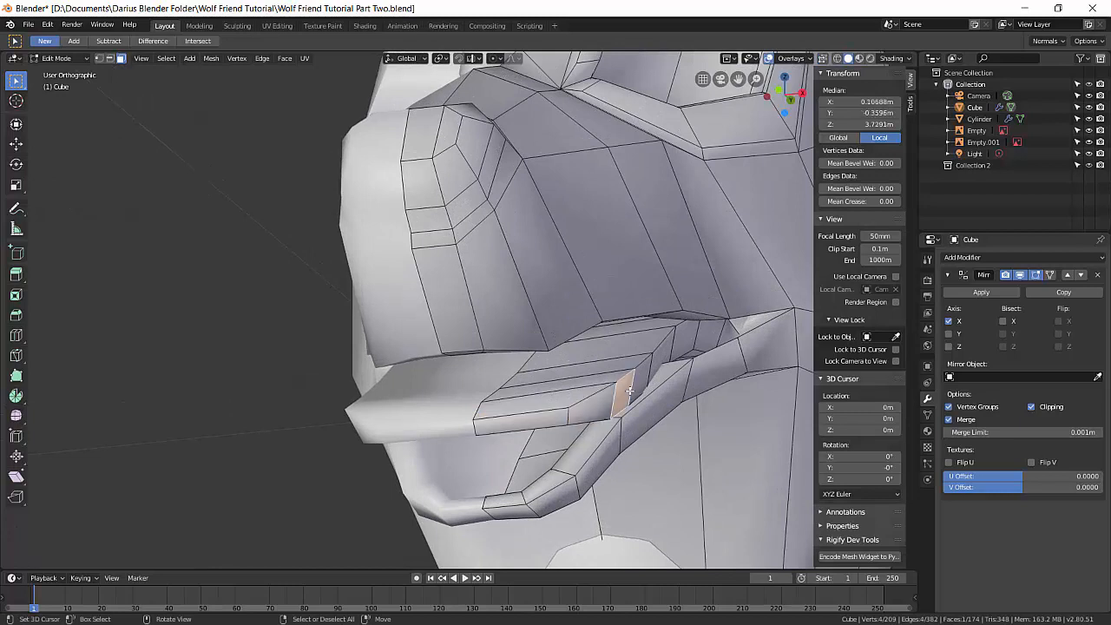
pyautogui.keyDown('shift'); pyautogui.click(642, 375); pyautogui.keyUp('shift')
pyautogui.keyDown('shift'); pyautogui.click(659, 355); pyautogui.keyUp('shift')
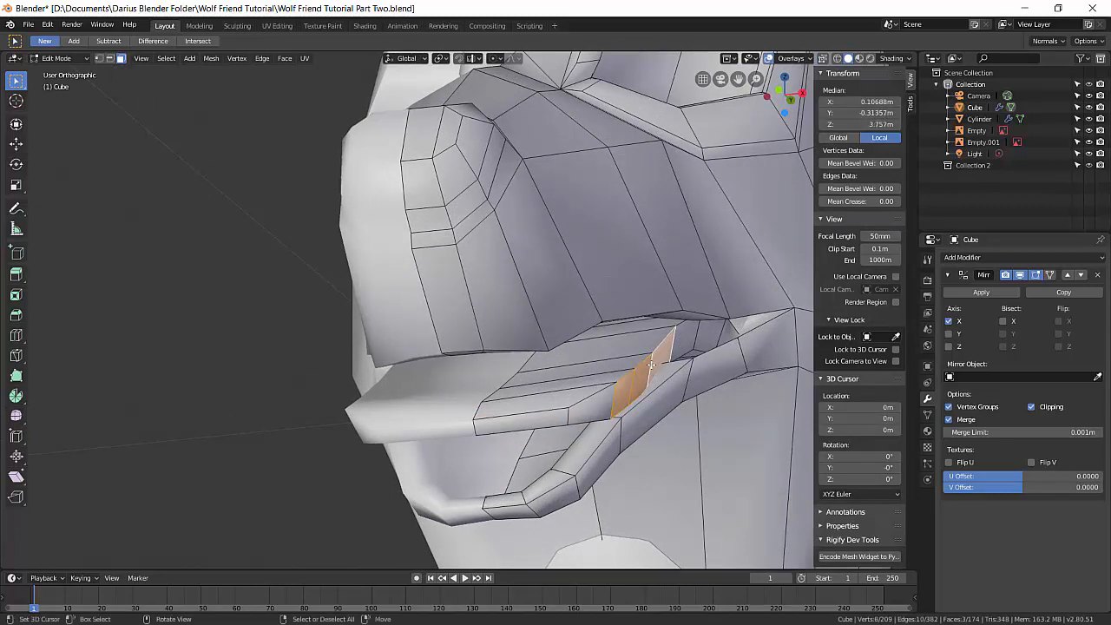
pyautogui.press('2')
pyautogui.click(613, 396)
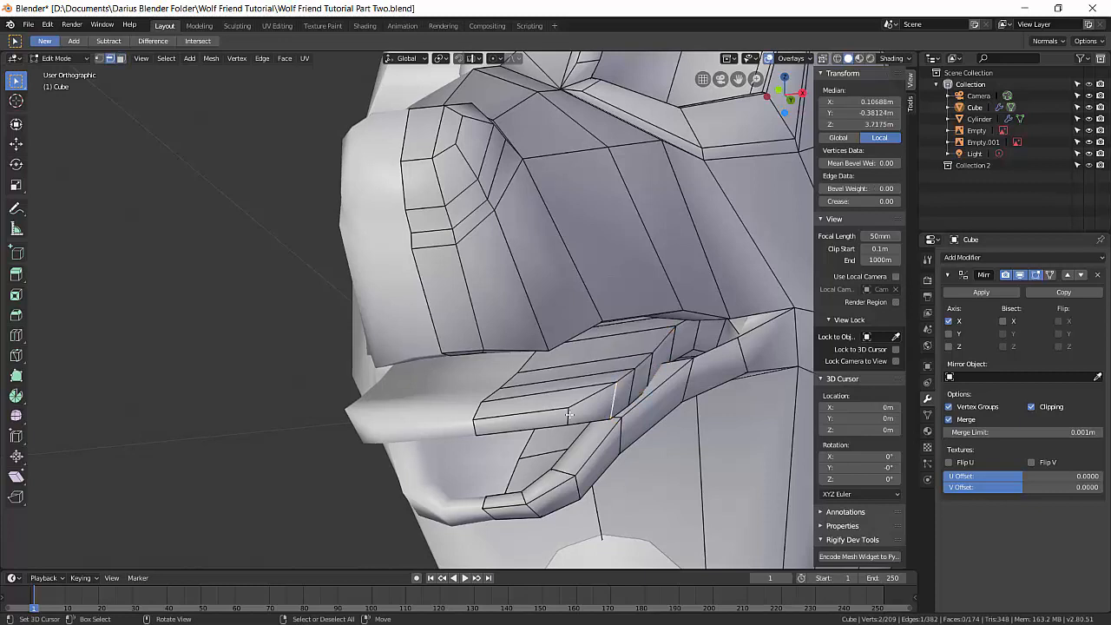
pyautogui.press('g')
pyautogui.press('x')
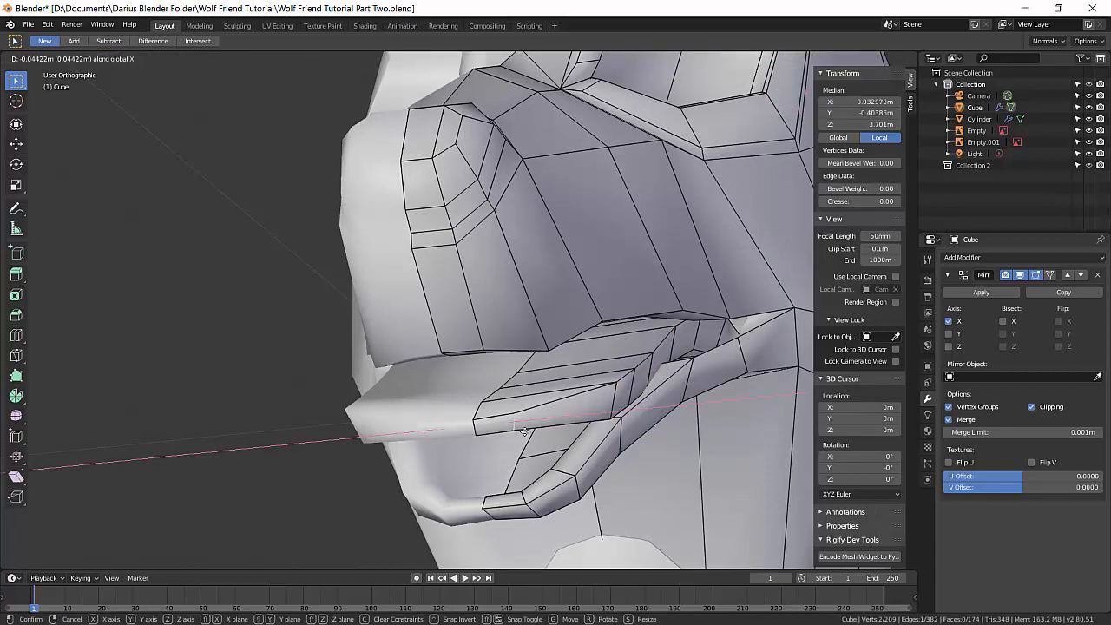
pyautogui.click(576, 398)
# - Move the second outer side edge of the tongue 0.0594 m inward along X and bring the edge behind it in line
pyautogui.click(610, 399)
pyautogui.press('g')
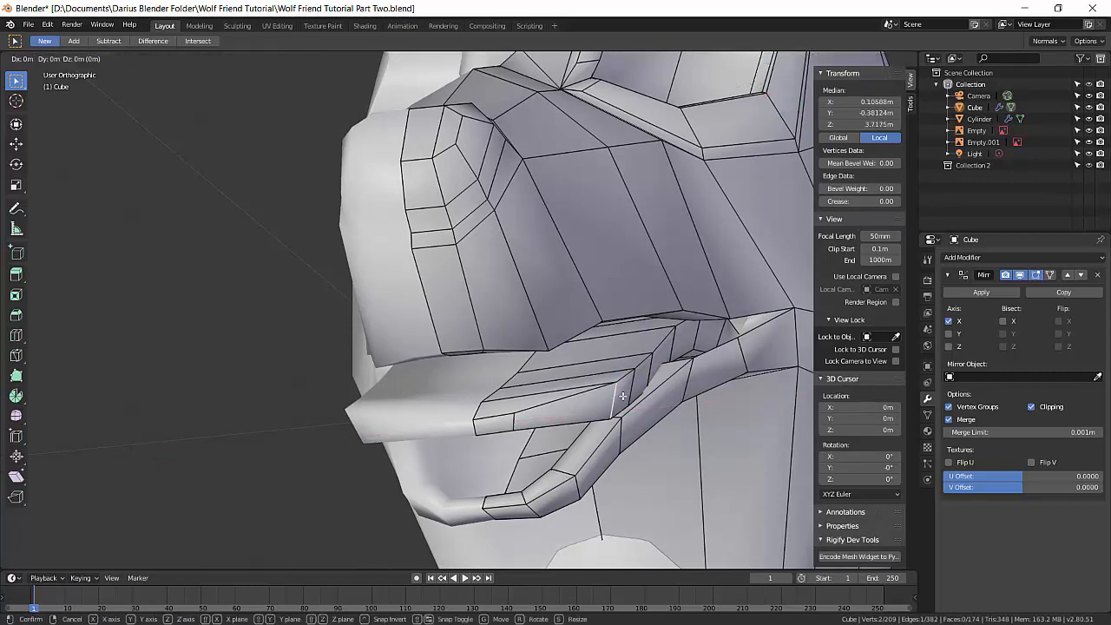
pyautogui.press('x')
pyautogui.click(551, 414)
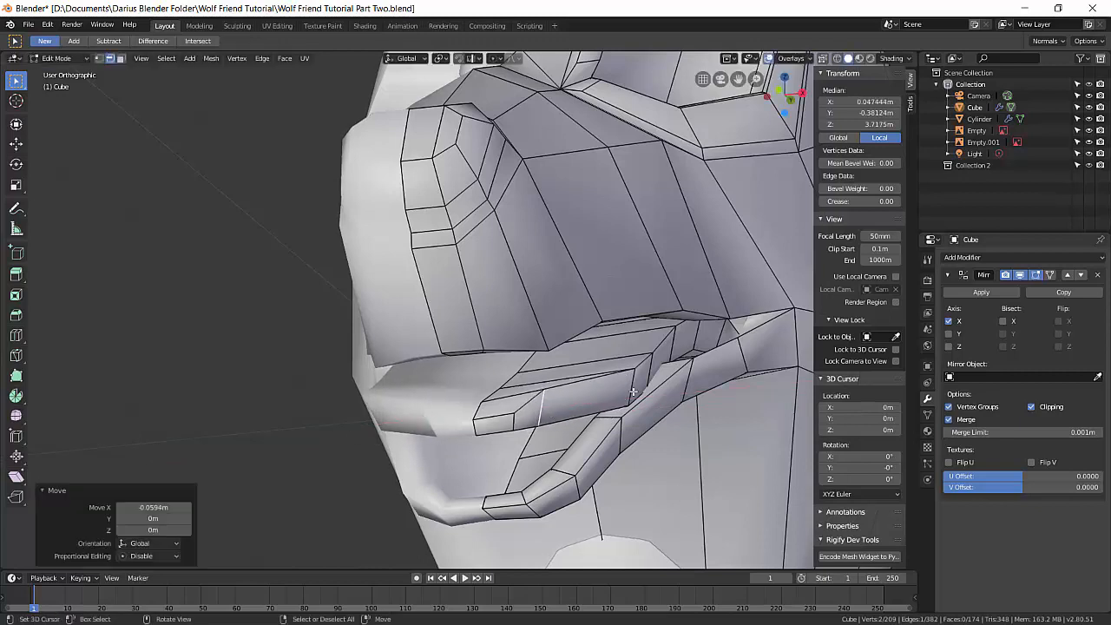
pyautogui.click(569, 401)
pyautogui.press('g')
pyautogui.press('x')
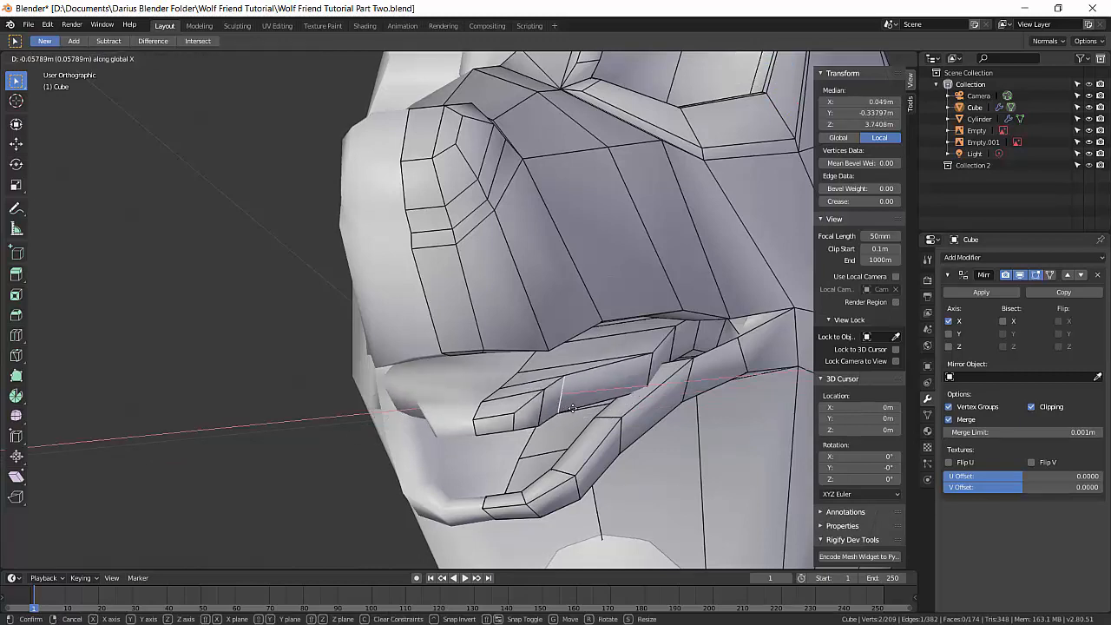
pyautogui.click(597, 403)
# - Pull the fourth and fifth outer side edges of the tongue, counted from the tip, inward along X
pyautogui.click(647, 373)
pyautogui.press('g')
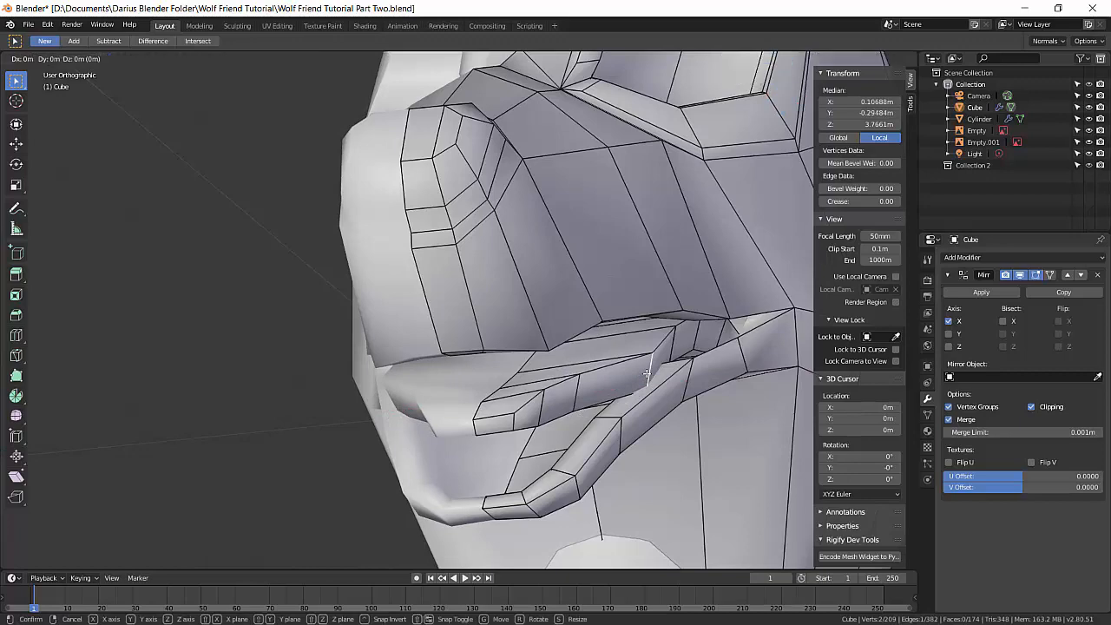
pyautogui.press('x')
pyautogui.click(597, 382)
pyautogui.moveTo(598, 383); pyautogui.dragTo(685, 375, button='middle')
pyautogui.click(677, 355)
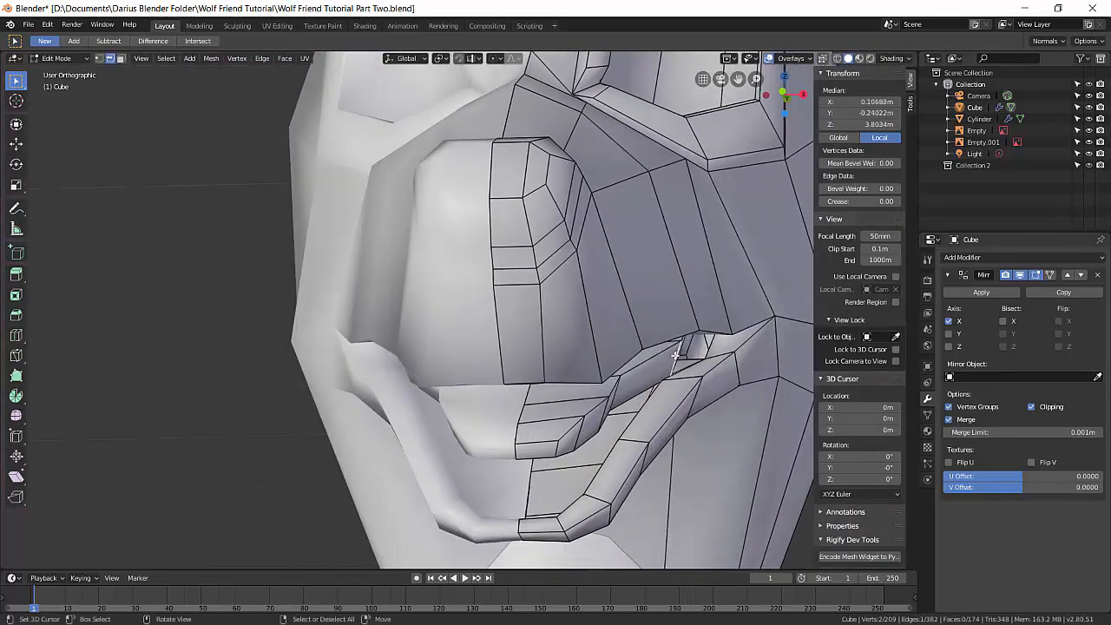
pyautogui.press('g')
pyautogui.press('x')
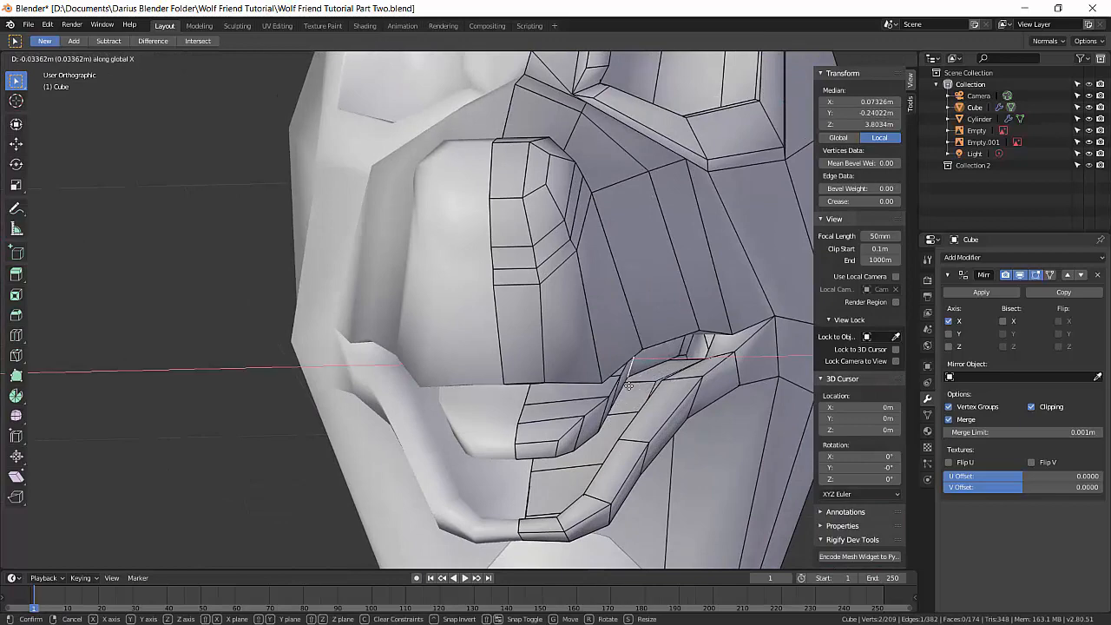
pyautogui.click(636, 389)
# - Shift the tongue's rearmost side edges, near the mouth corner and throat, inward along X
pyautogui.moveTo(636, 389); pyautogui.dragTo(581, 371, button='middle')
pyautogui.click(702, 327)
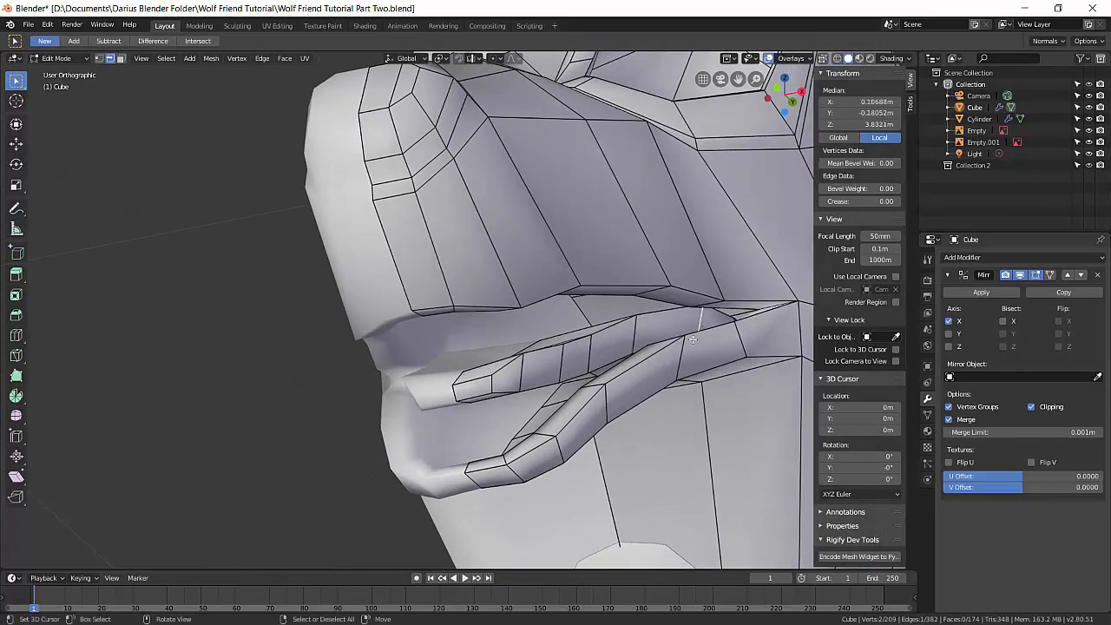
pyautogui.moveTo(674, 335); pyautogui.dragTo(688, 381, button='middle')
pyautogui.press('g')
pyautogui.press('x')
pyautogui.click(692, 351)
pyautogui.rightClick(711, 343)
pyautogui.press('g')
pyautogui.press('x')
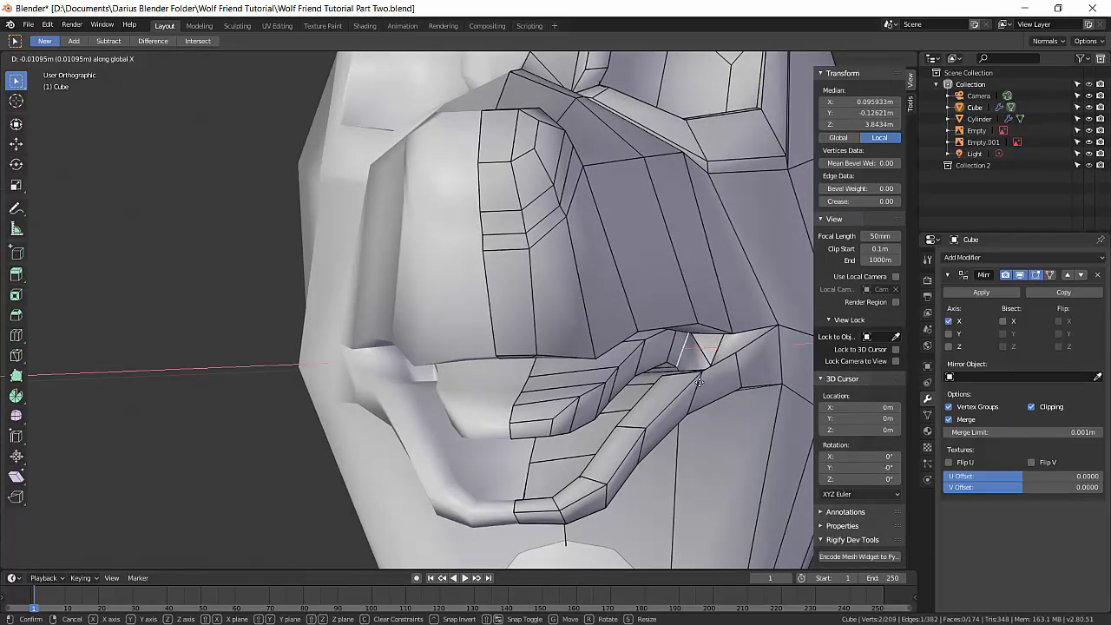
pyautogui.click(674, 392)
# - Select the whole head mesh and examine it from several angles and against the side reference
pyautogui.scroll(-5, 674, 392)
pyautogui.moveTo(540, 390); pyautogui.dragTo(591, 395, button='middle')
pyautogui.press('a')
pyautogui.scroll(-4, 494, 405)
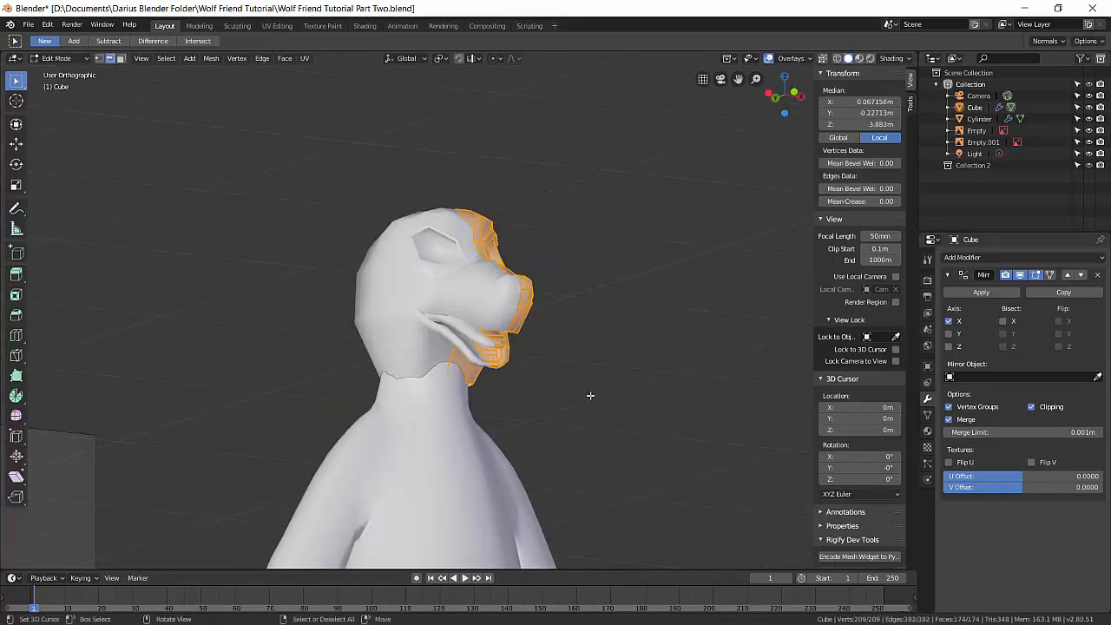
pyautogui.moveTo(588, 255); pyautogui.dragTo(553, 256, button='middle')
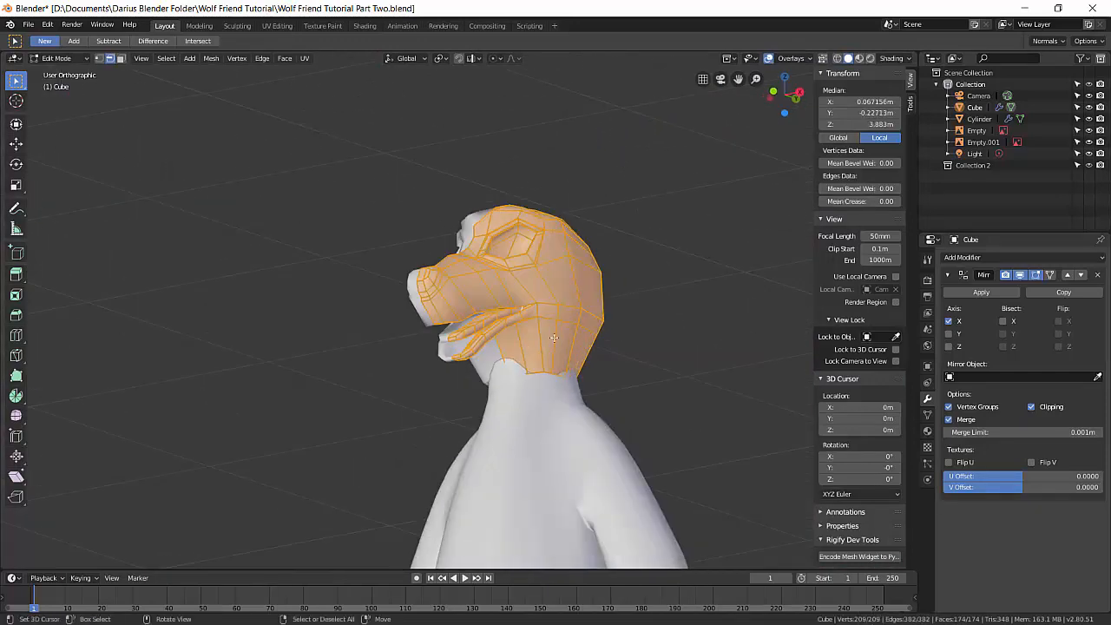
pyautogui.hotkey('alt', 'Tab')
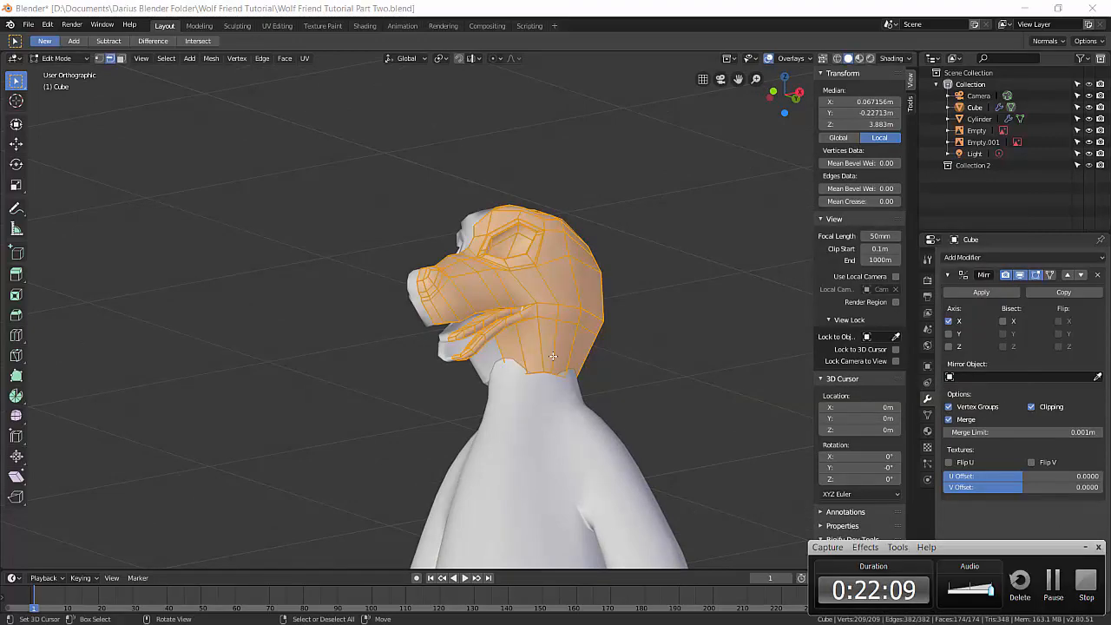
pyautogui.moveTo(561, 363); pyautogui.dragTo(527, 373, button='middle')
pyautogui.scroll(8, 491, 390)
pyautogui.scroll(-4, 527, 374)
pyautogui.press('KP_3')
pyautogui.scroll(-4, 463, 336)
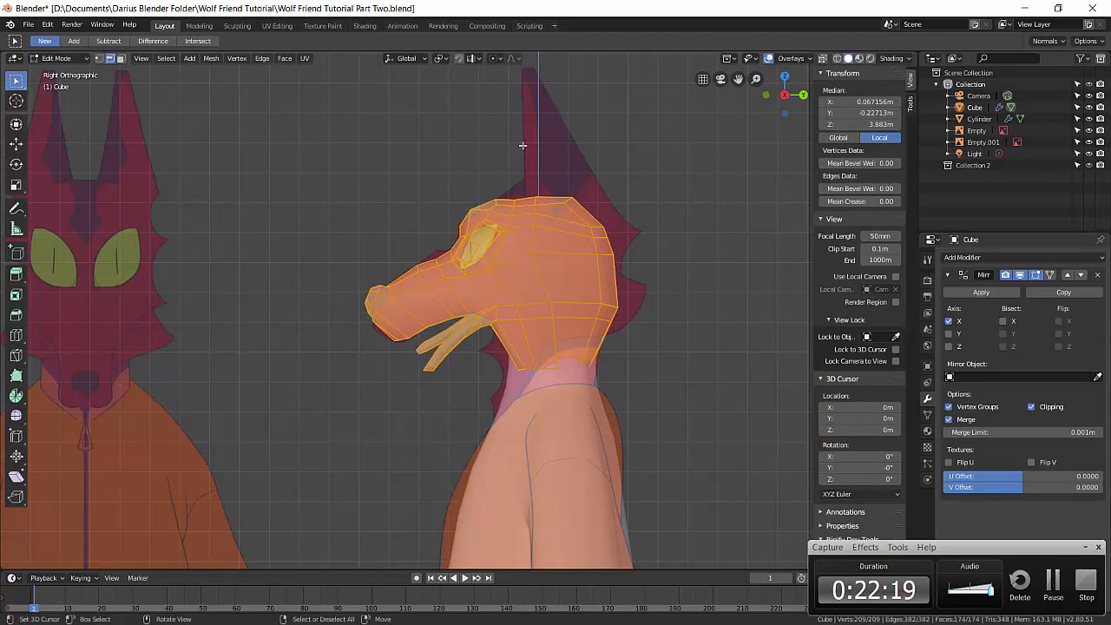
pyautogui.moveTo(485, 286); pyautogui.dragTo(522, 296, button='middle')
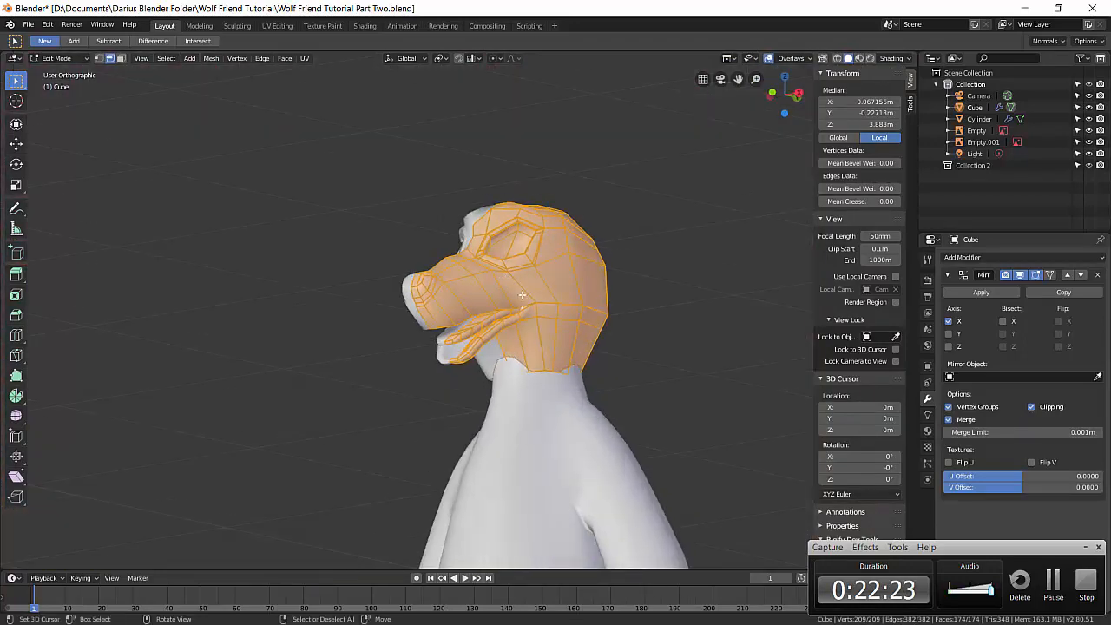
pyautogui.press('KP_1')
pyautogui.moveTo(566, 342); pyautogui.dragTo(512, 373, button='middle')
pyautogui.scroll(4, 513, 376)
# - In right view, raise the muzzle-bridge edge in front of the eye 0.00638 m along Y and 0.0263 m along Z
pyautogui.press('KP_3')
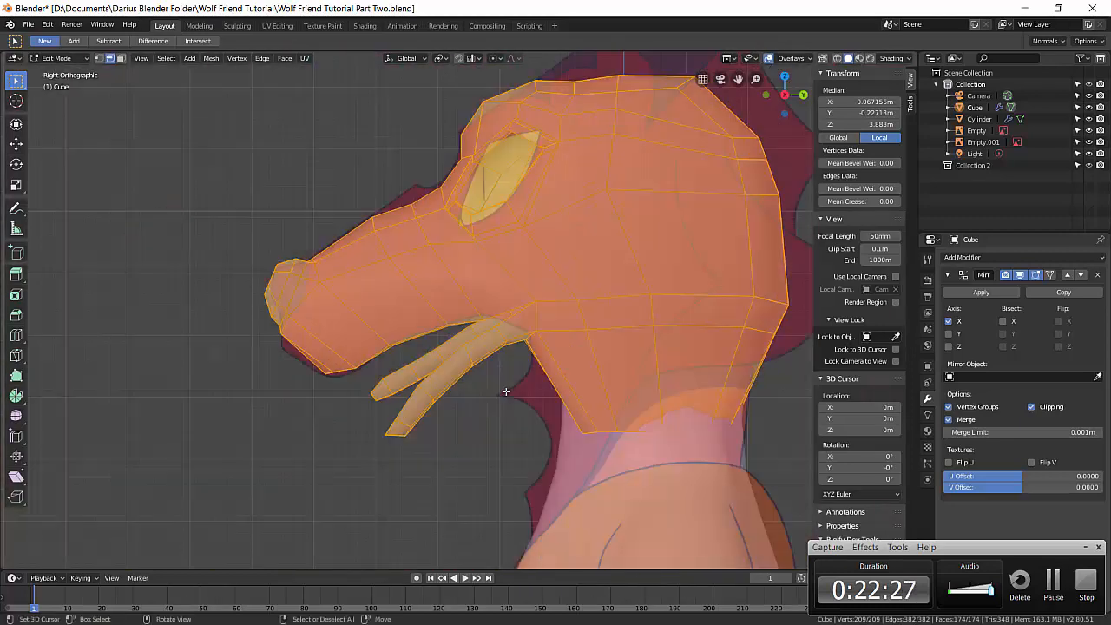
pyautogui.scroll(5, 423, 235)
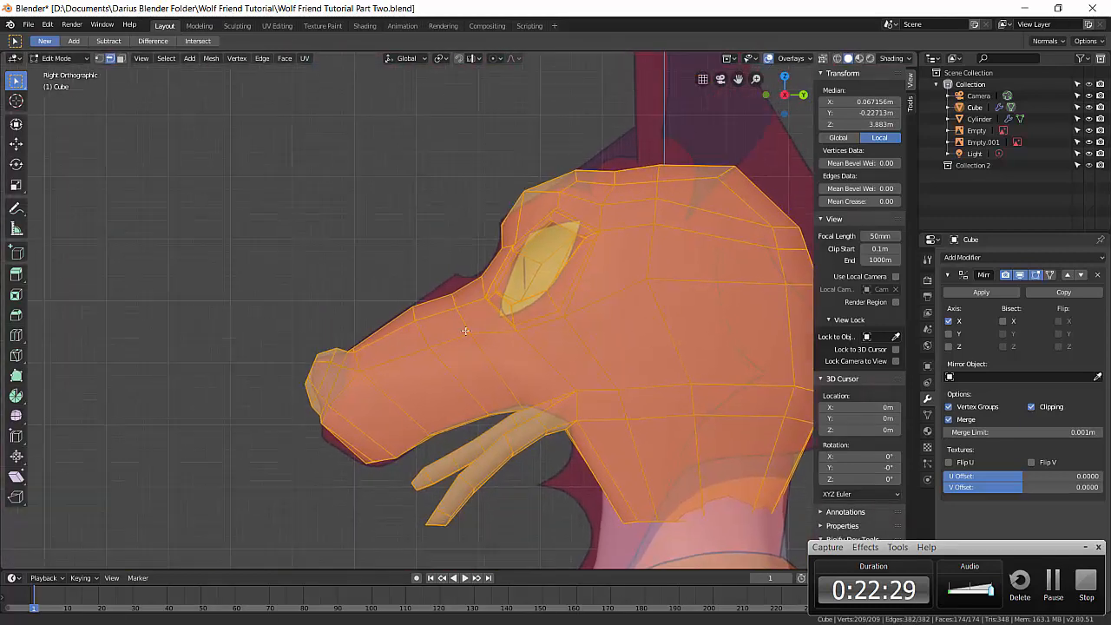
pyautogui.click(454, 326)
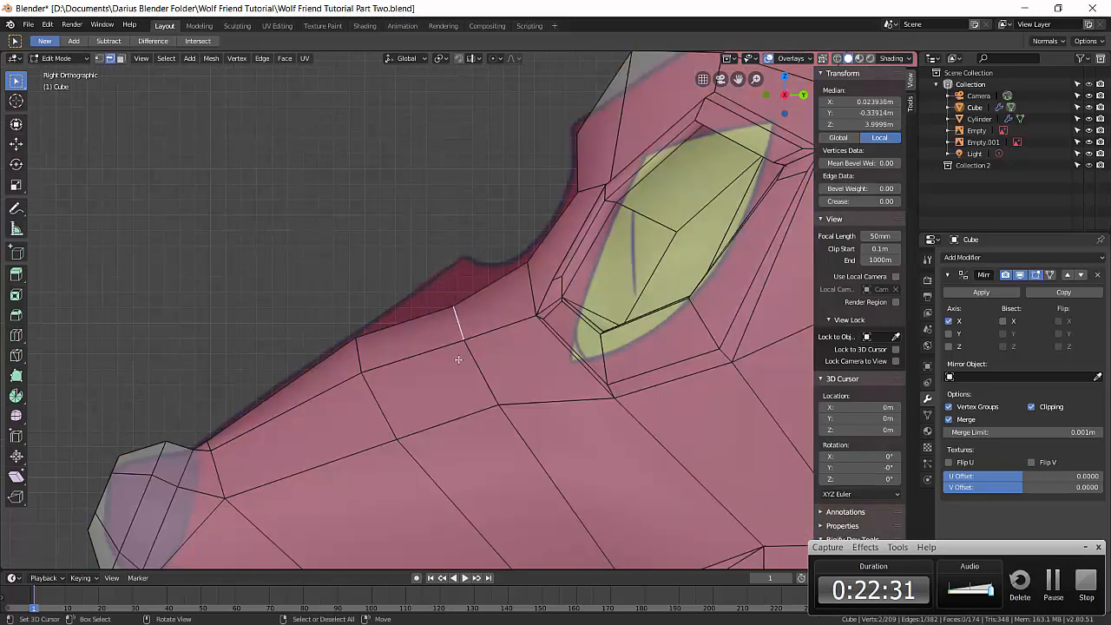
pyautogui.moveTo(458, 360); pyautogui.dragTo(479, 391, button='middle')
pyautogui.press('KP_3')
pyautogui.press('g')
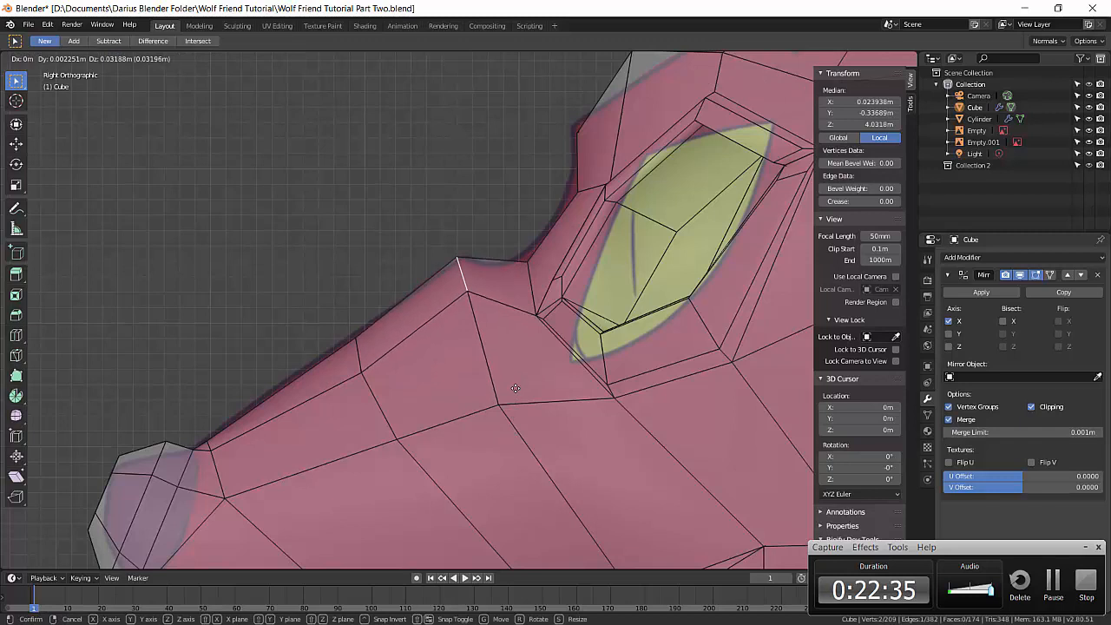
pyautogui.click(521, 394)
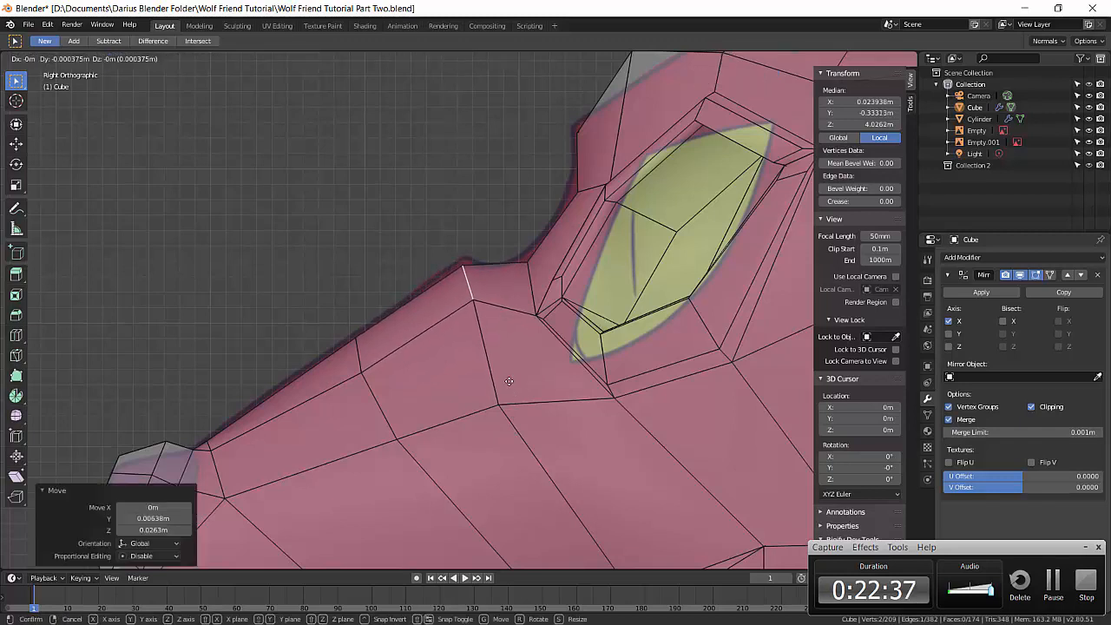
# - Move the next muzzle-bridge edge toward the nose by -0.0015 m along Y and 0.00188 m along Z to follow the reference
pyautogui.click(361, 356)
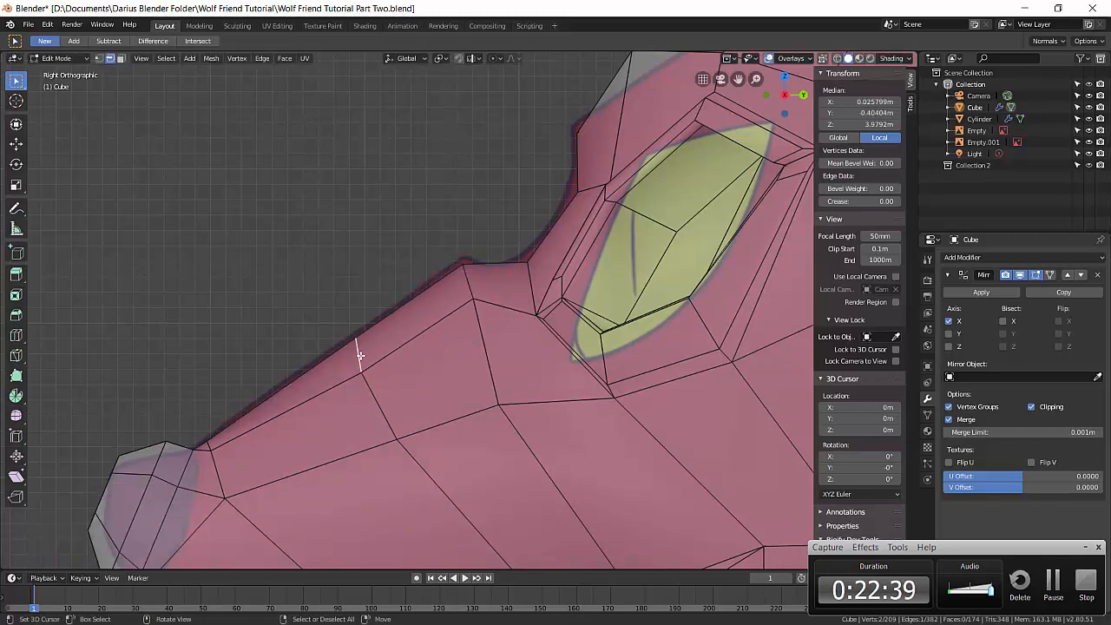
pyautogui.press('g')
pyautogui.click(373, 377)
pyautogui.scroll(-6, 373, 376)
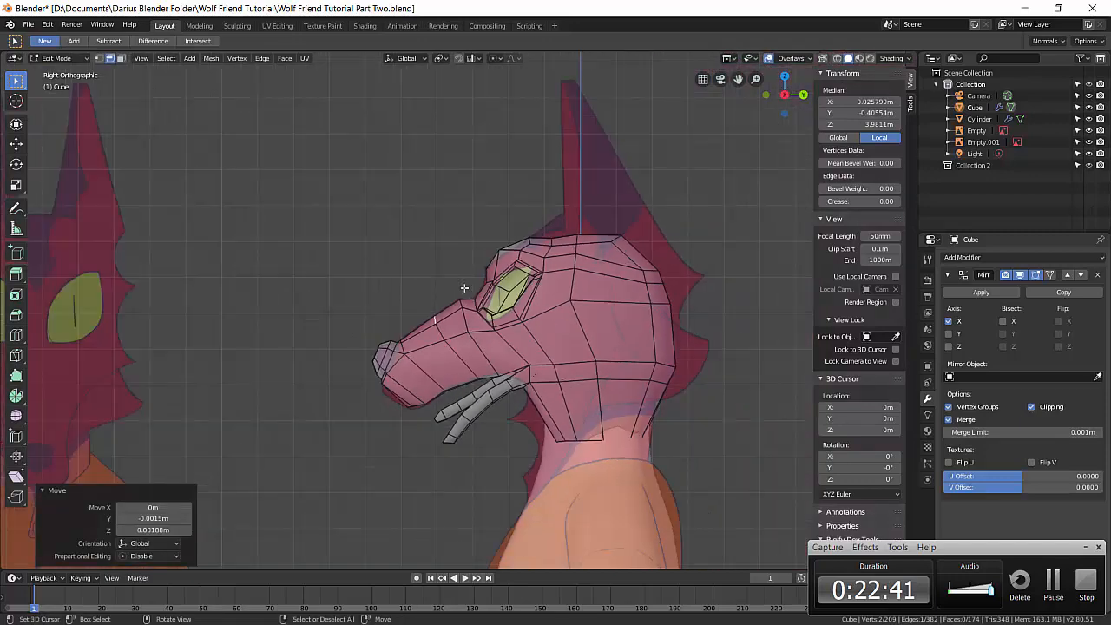
pyautogui.scroll(-3, 411, 361)
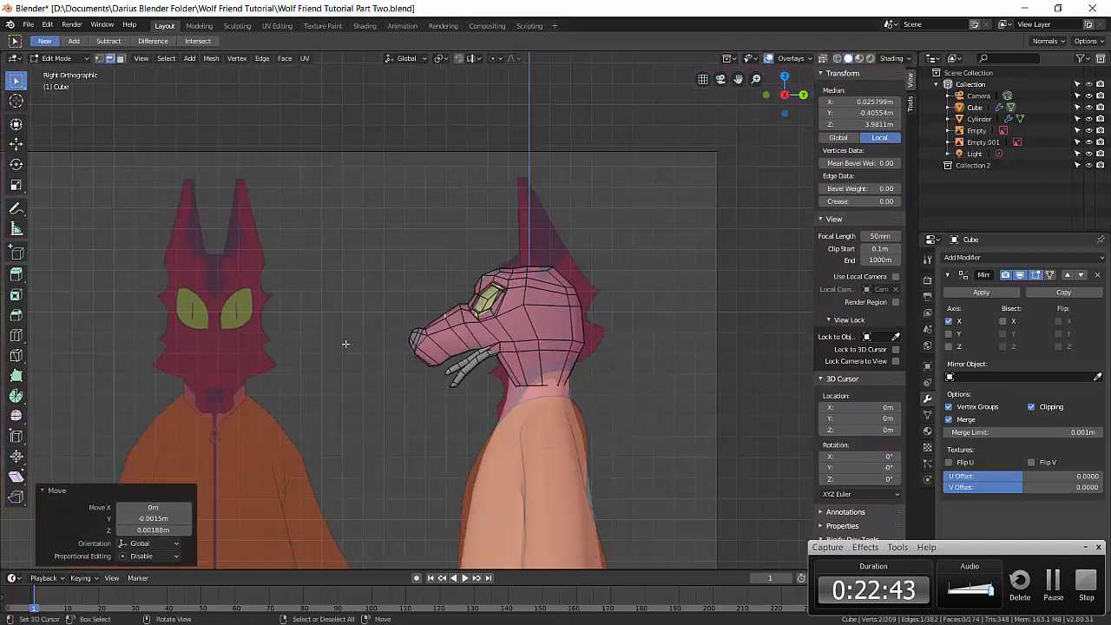
# - Return to Object Mode with the head seen at an angle from the front
pyautogui.moveTo(510, 412); pyautogui.dragTo(553, 412, button='middle')
pyautogui.scroll(4, 563, 415)
pyautogui.press('Tab')
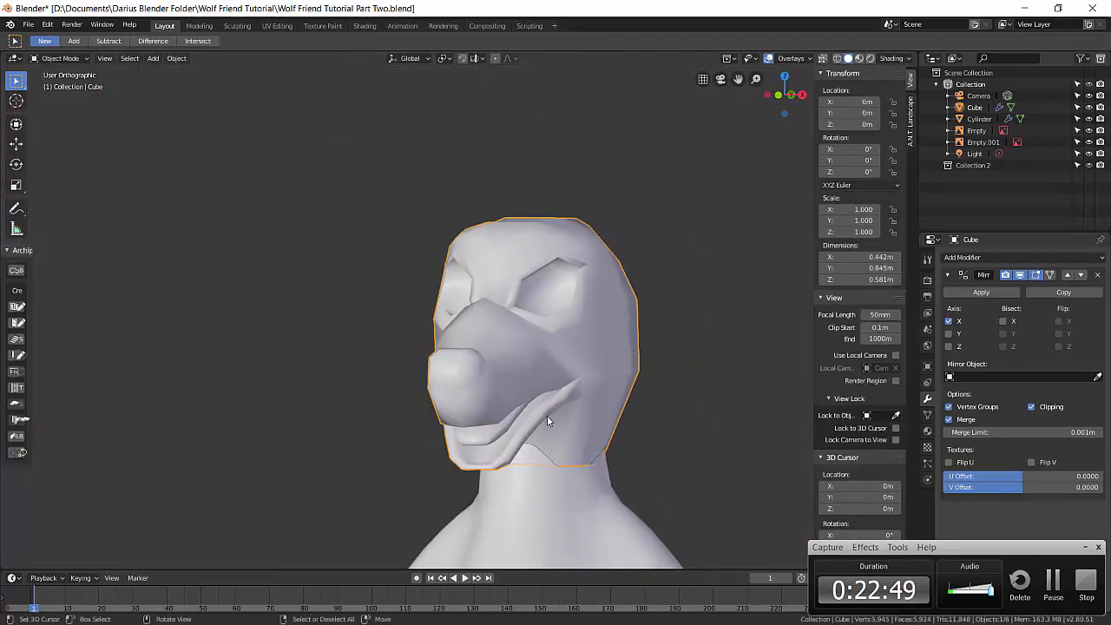